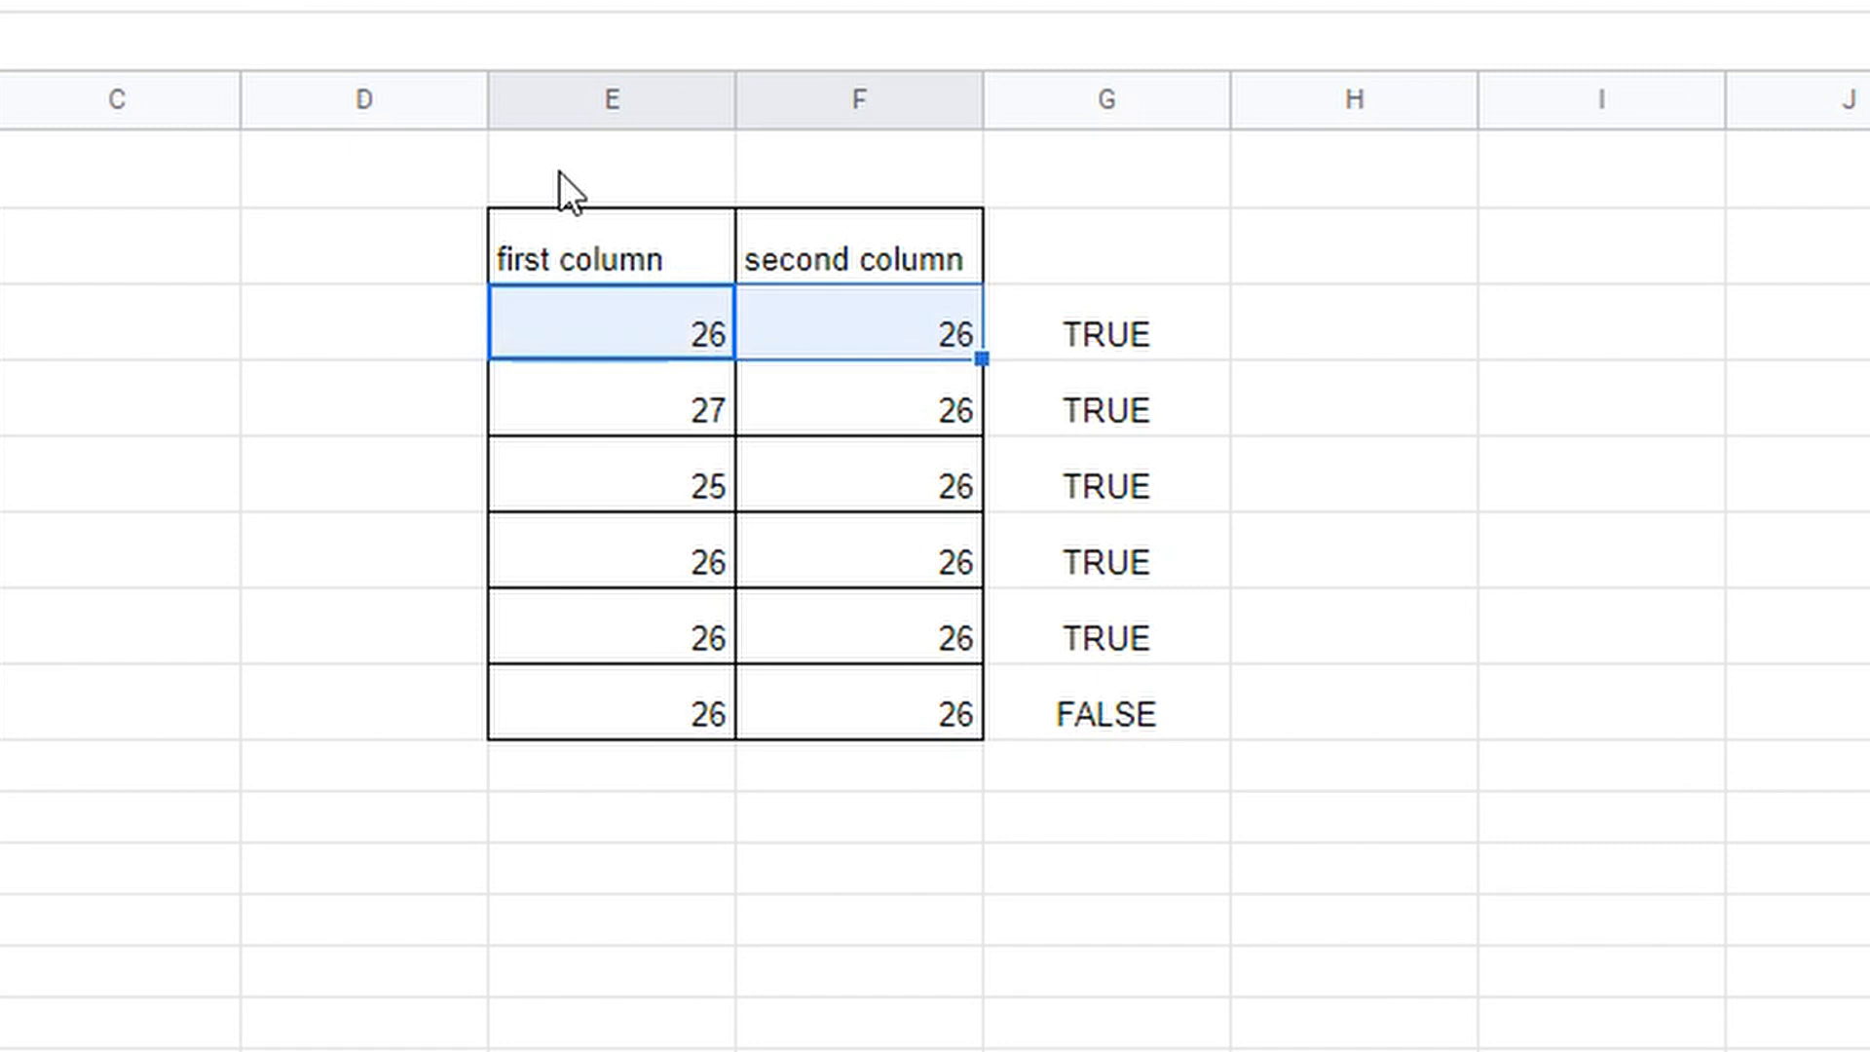
- Examine the values in E3 and F3 together with their comparison result in G3
key(Left)
key(Right)
key(Right)
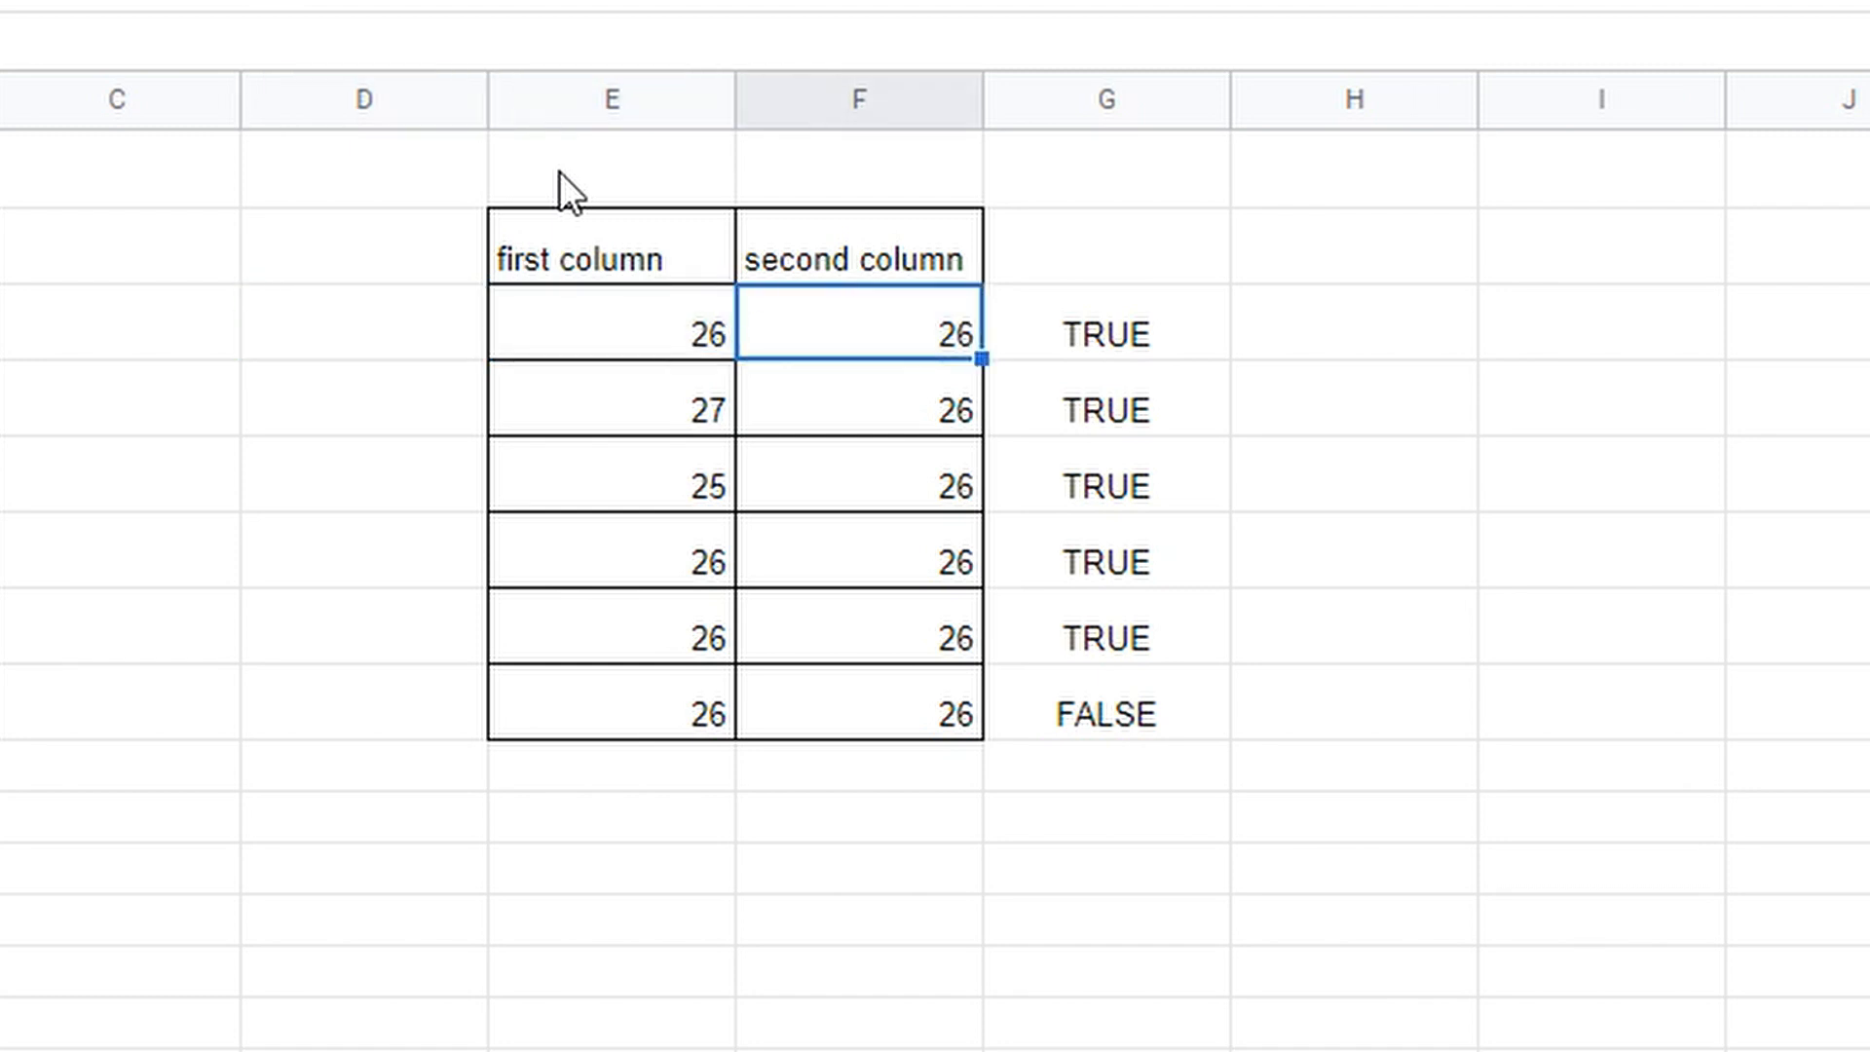
key(Right)
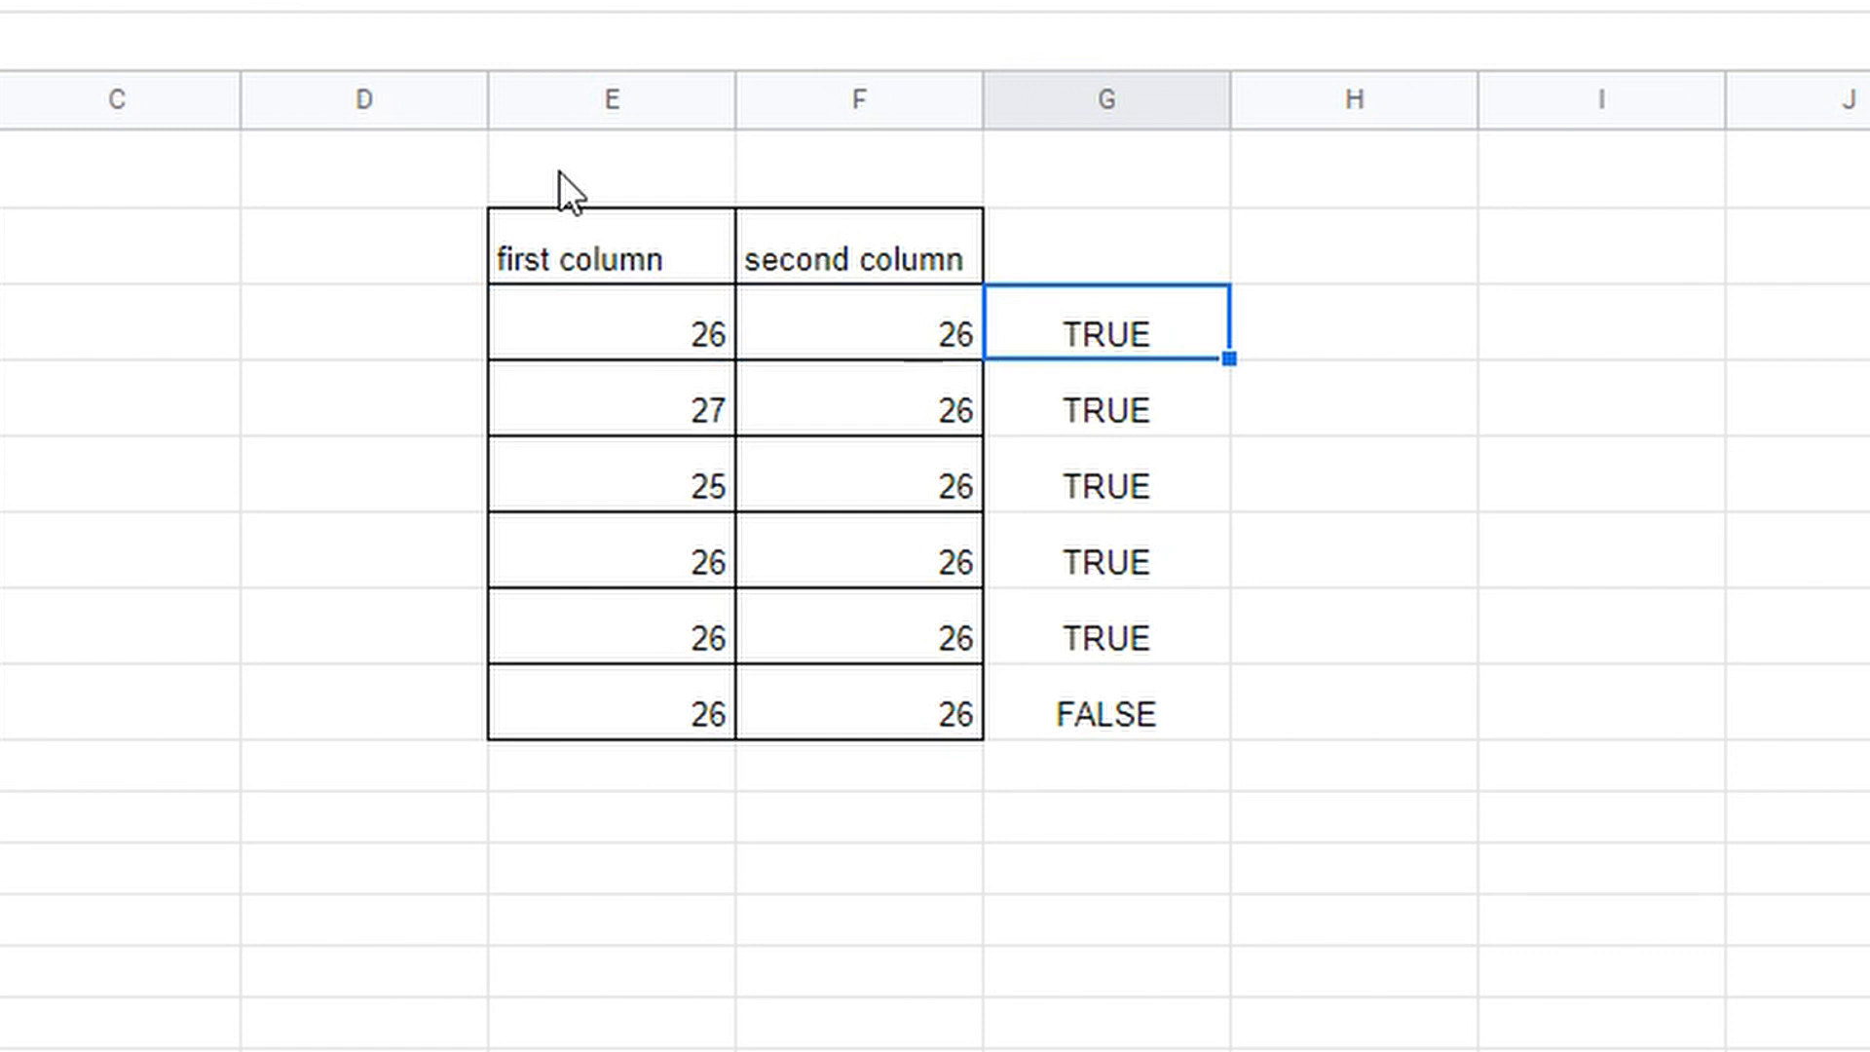
key(Left)
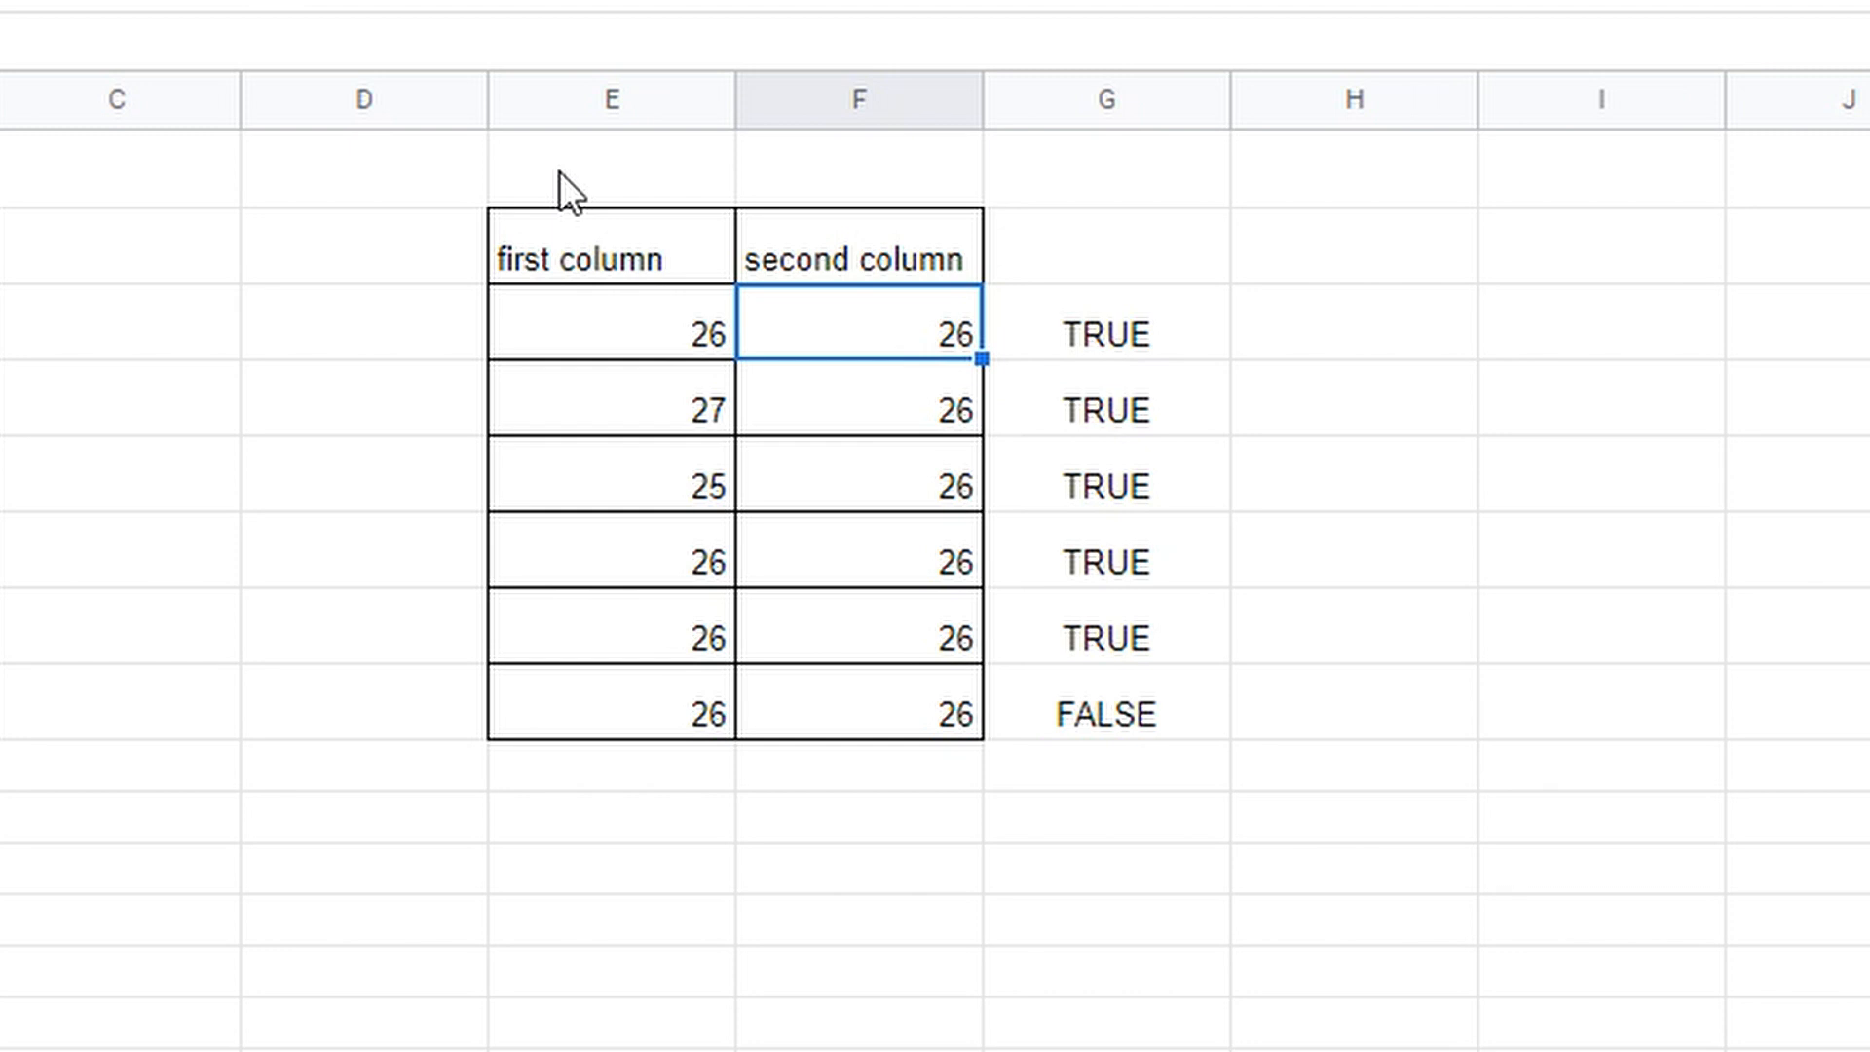
key(Left)
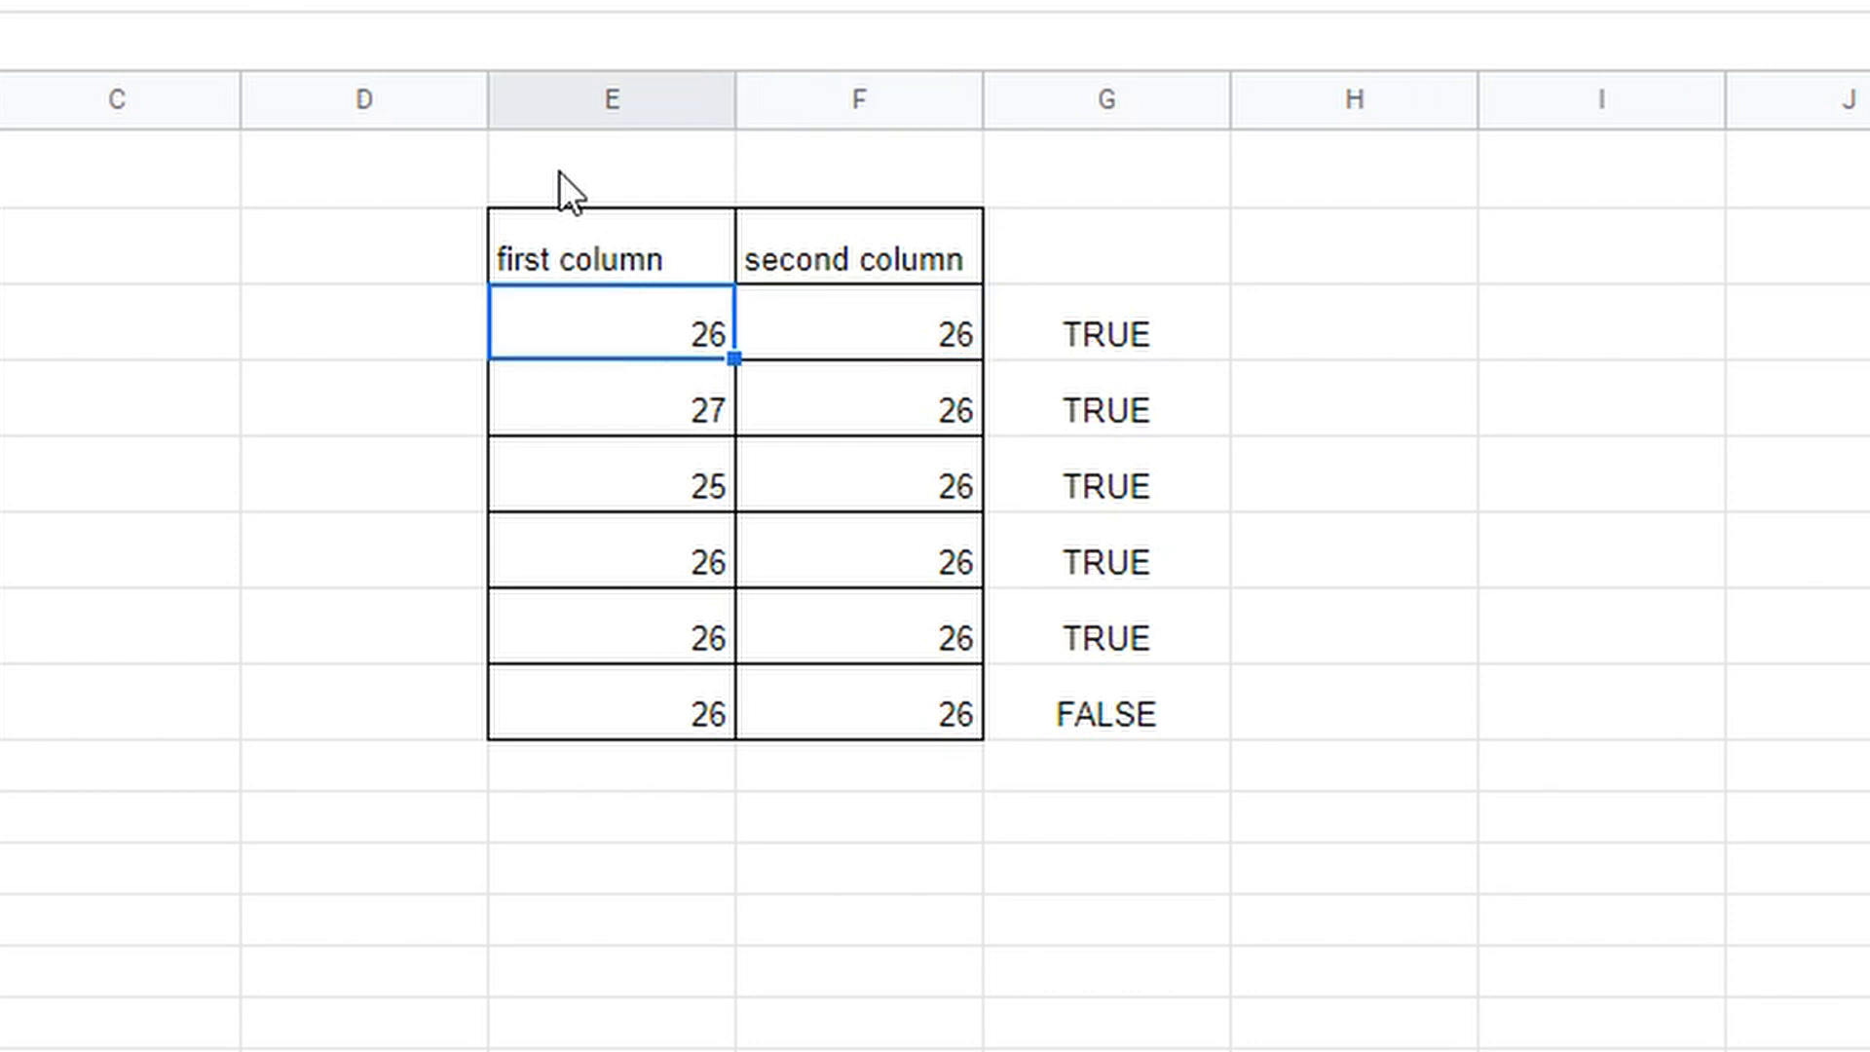
key(Right)
key(Right)
key(shift+Left)
key(shift+Left)
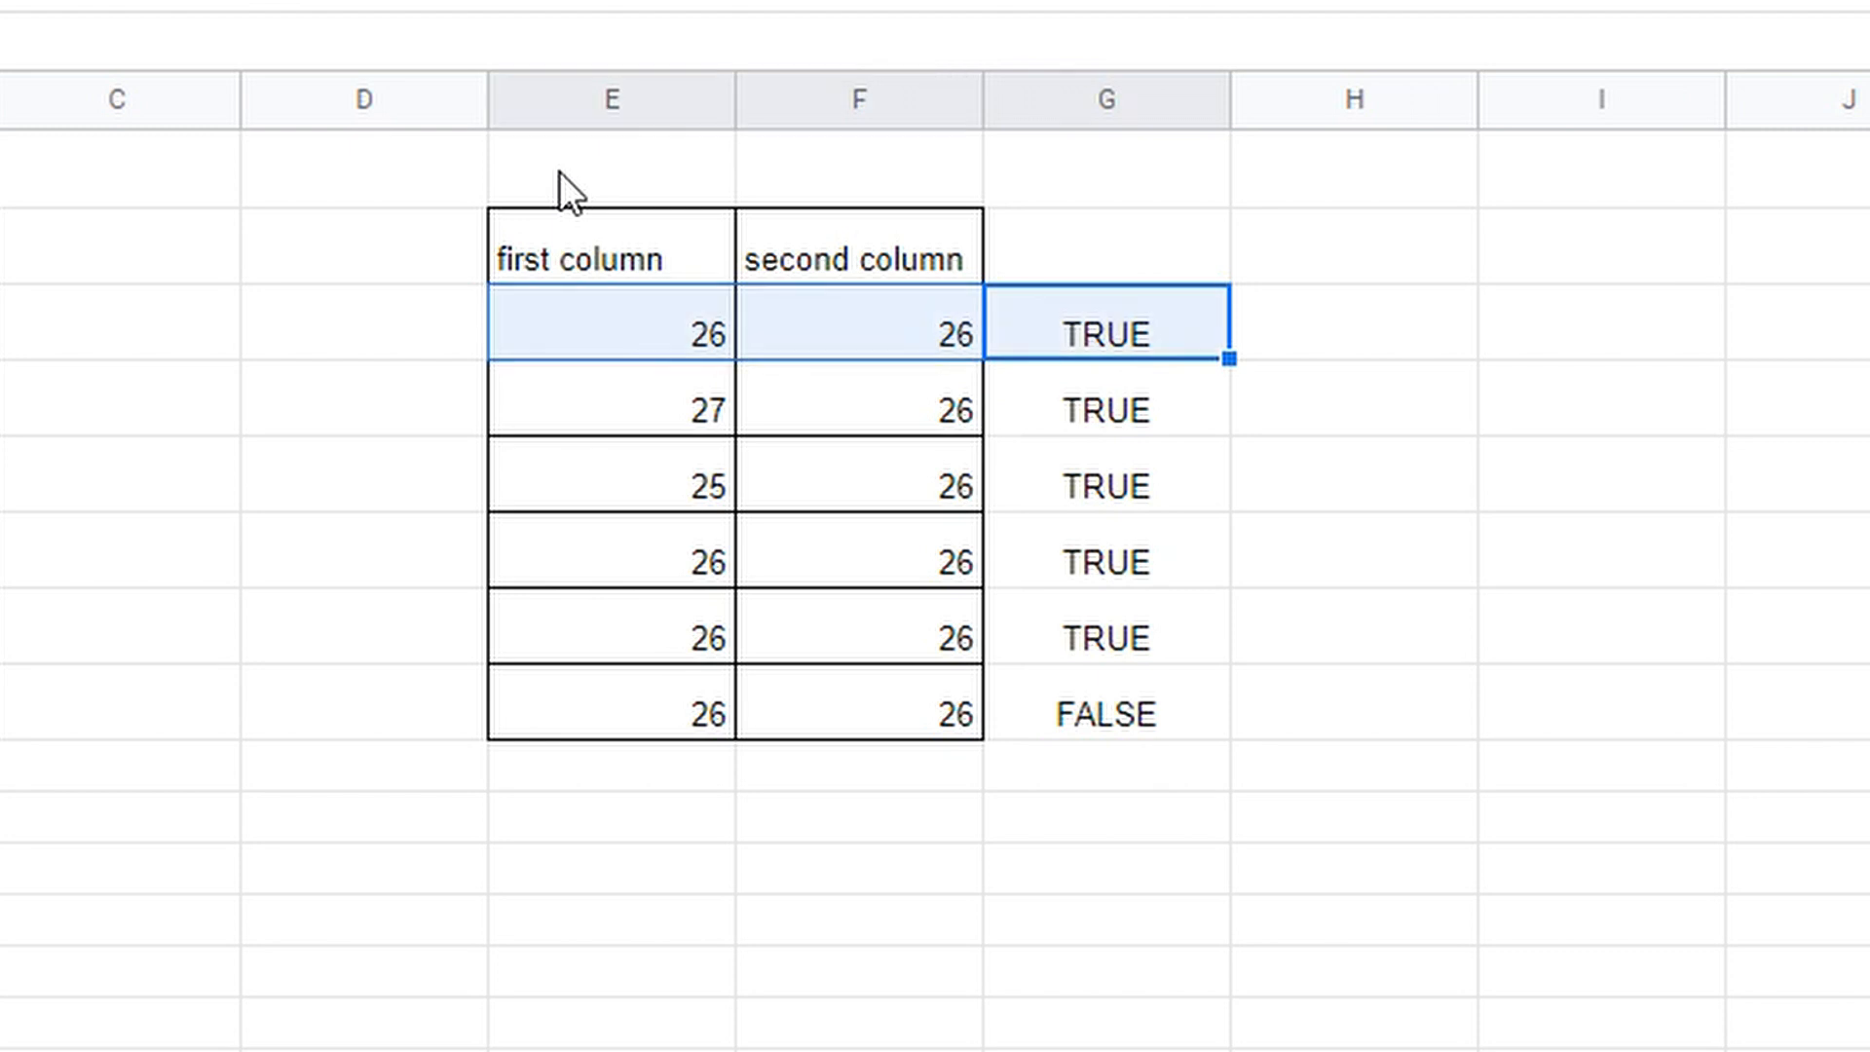
key(Right)
key(Left)
key(Left)
key(Left)
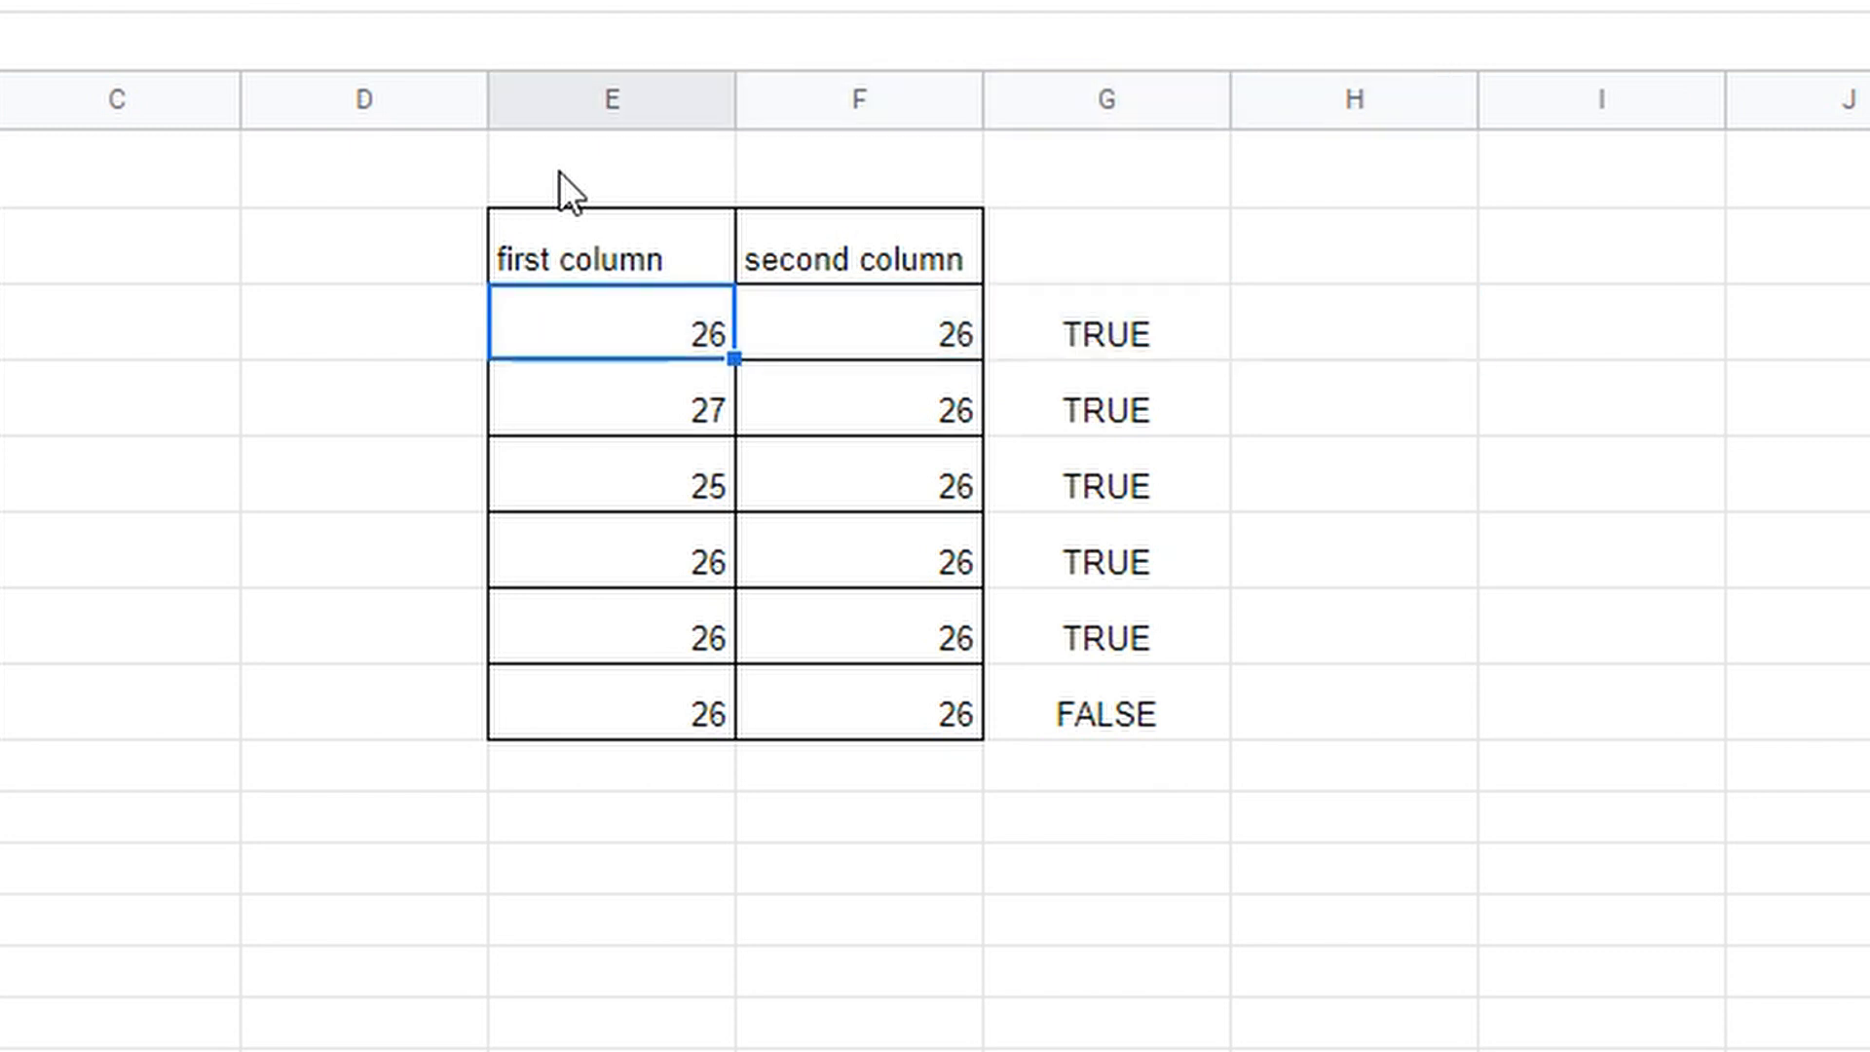
key(Right)
key(shift+Left)
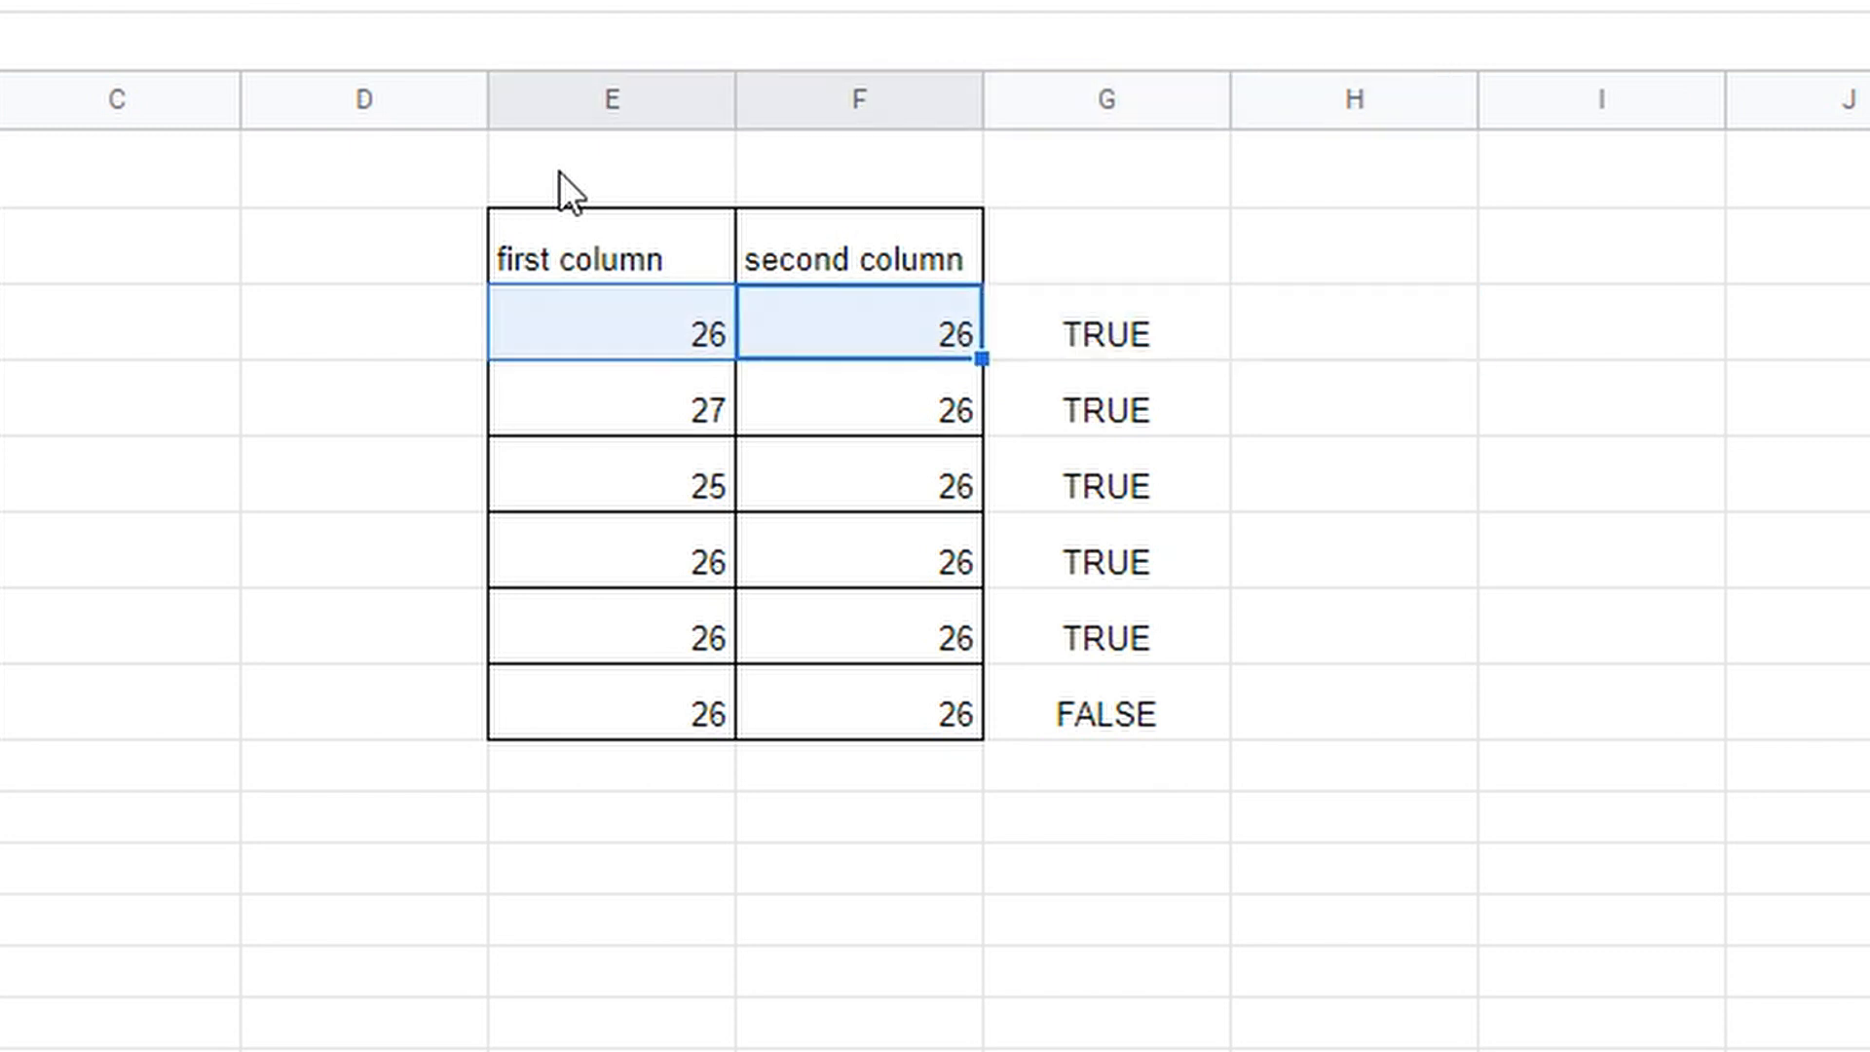
key(Right)
key(Left)
key(Left)
key(shift+Right)
key(shift+Right)
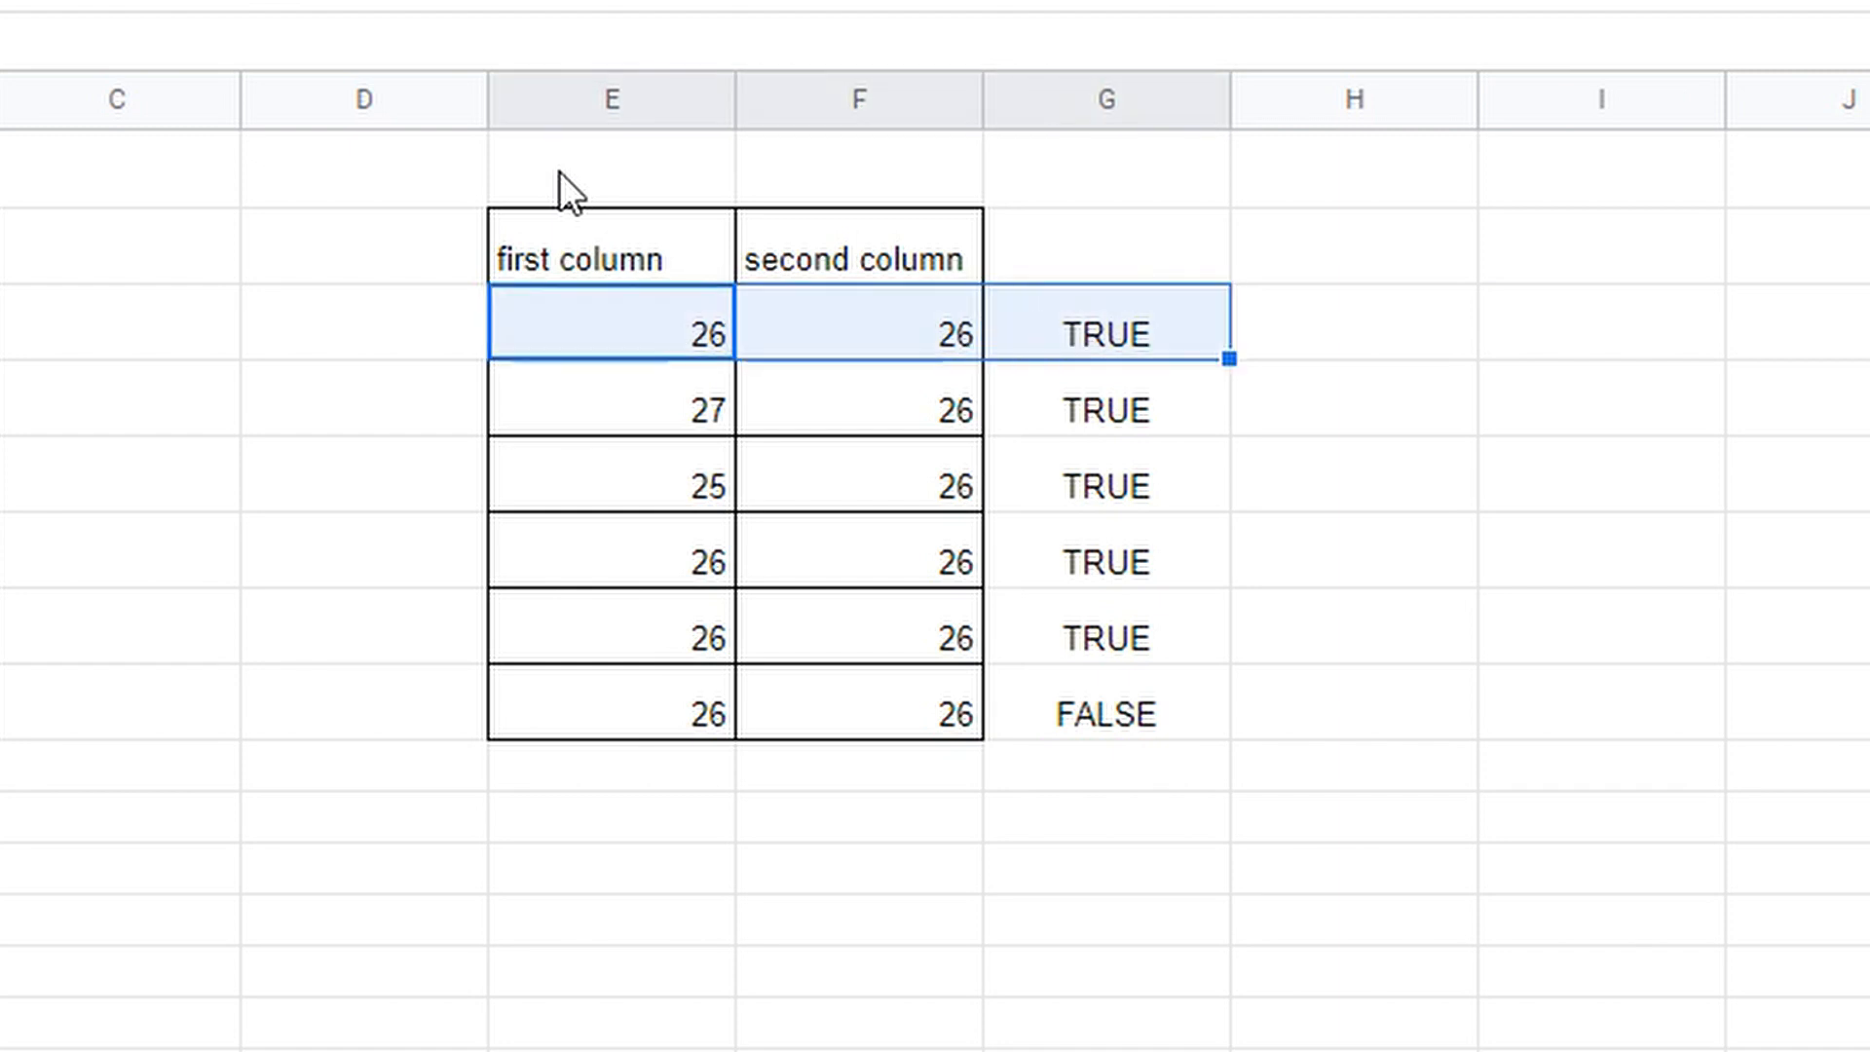
key(Right)
key(Right)
- Set the first column value in E4 to 26 to test the comparison in G4
key(Down)
key(Left)
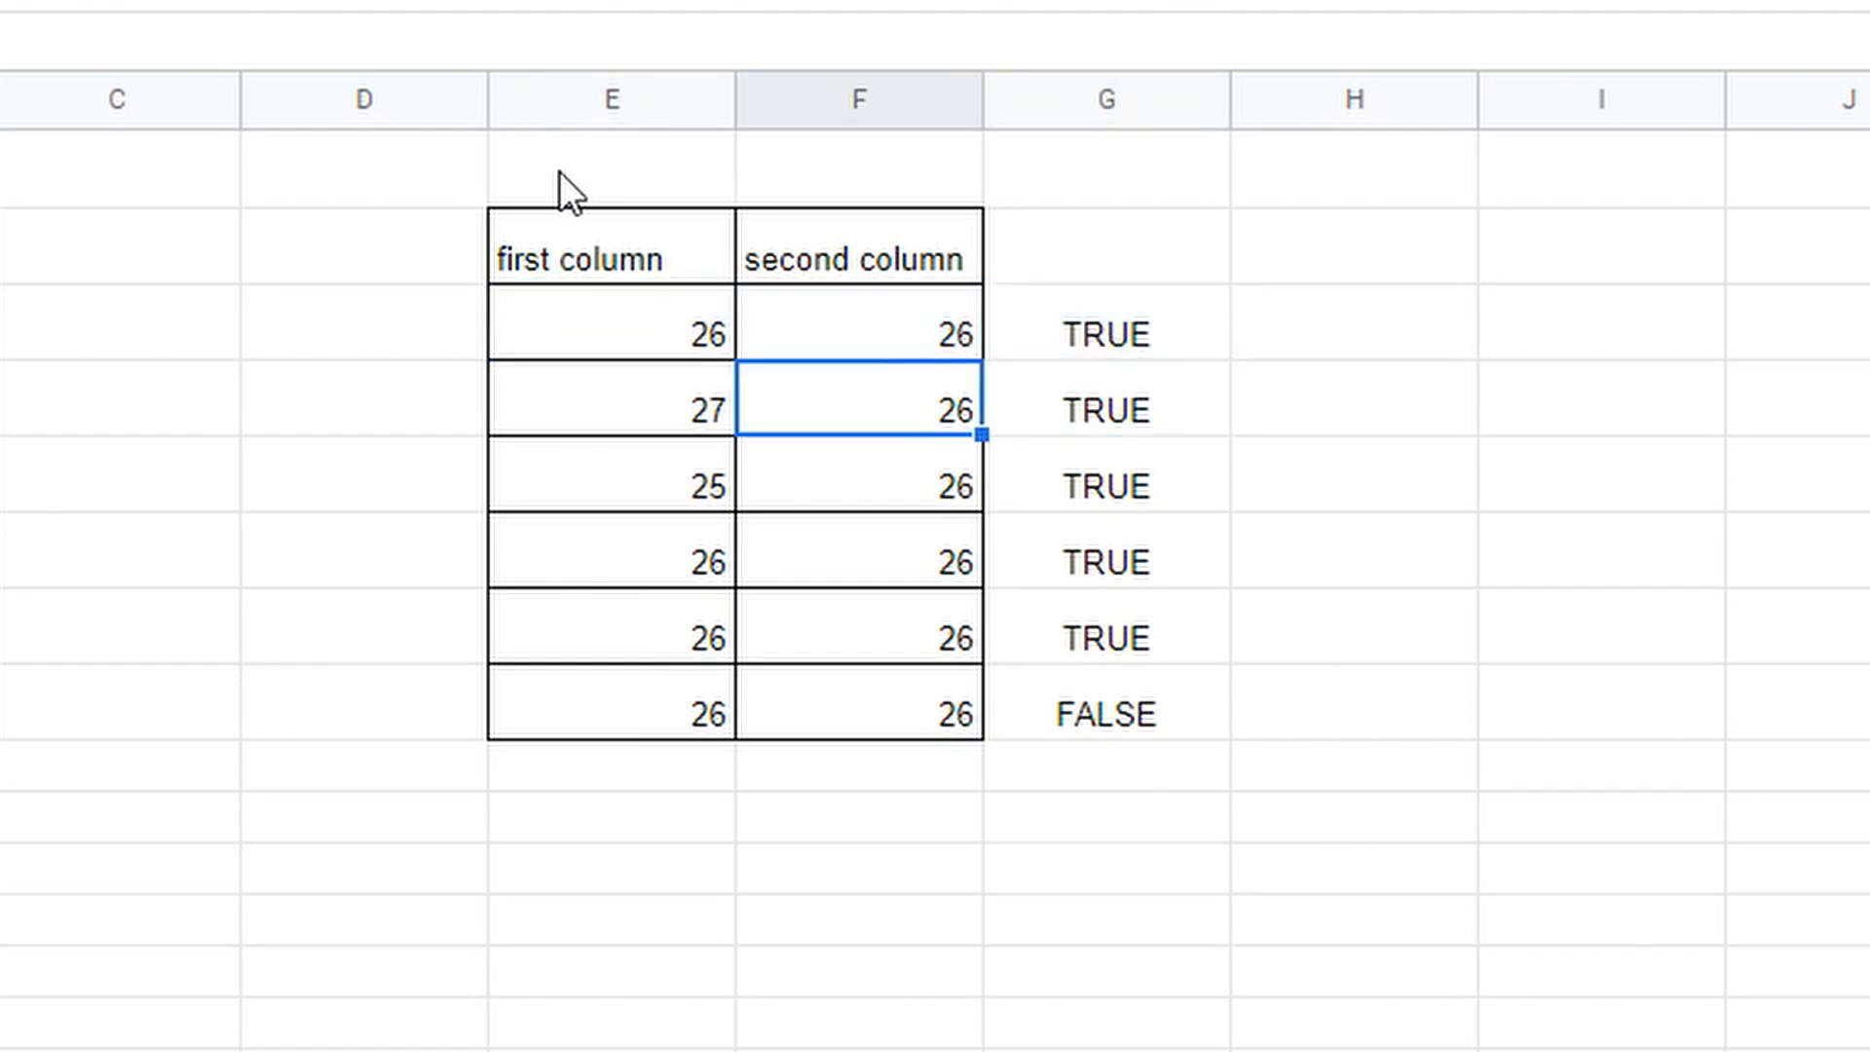
key(Left)
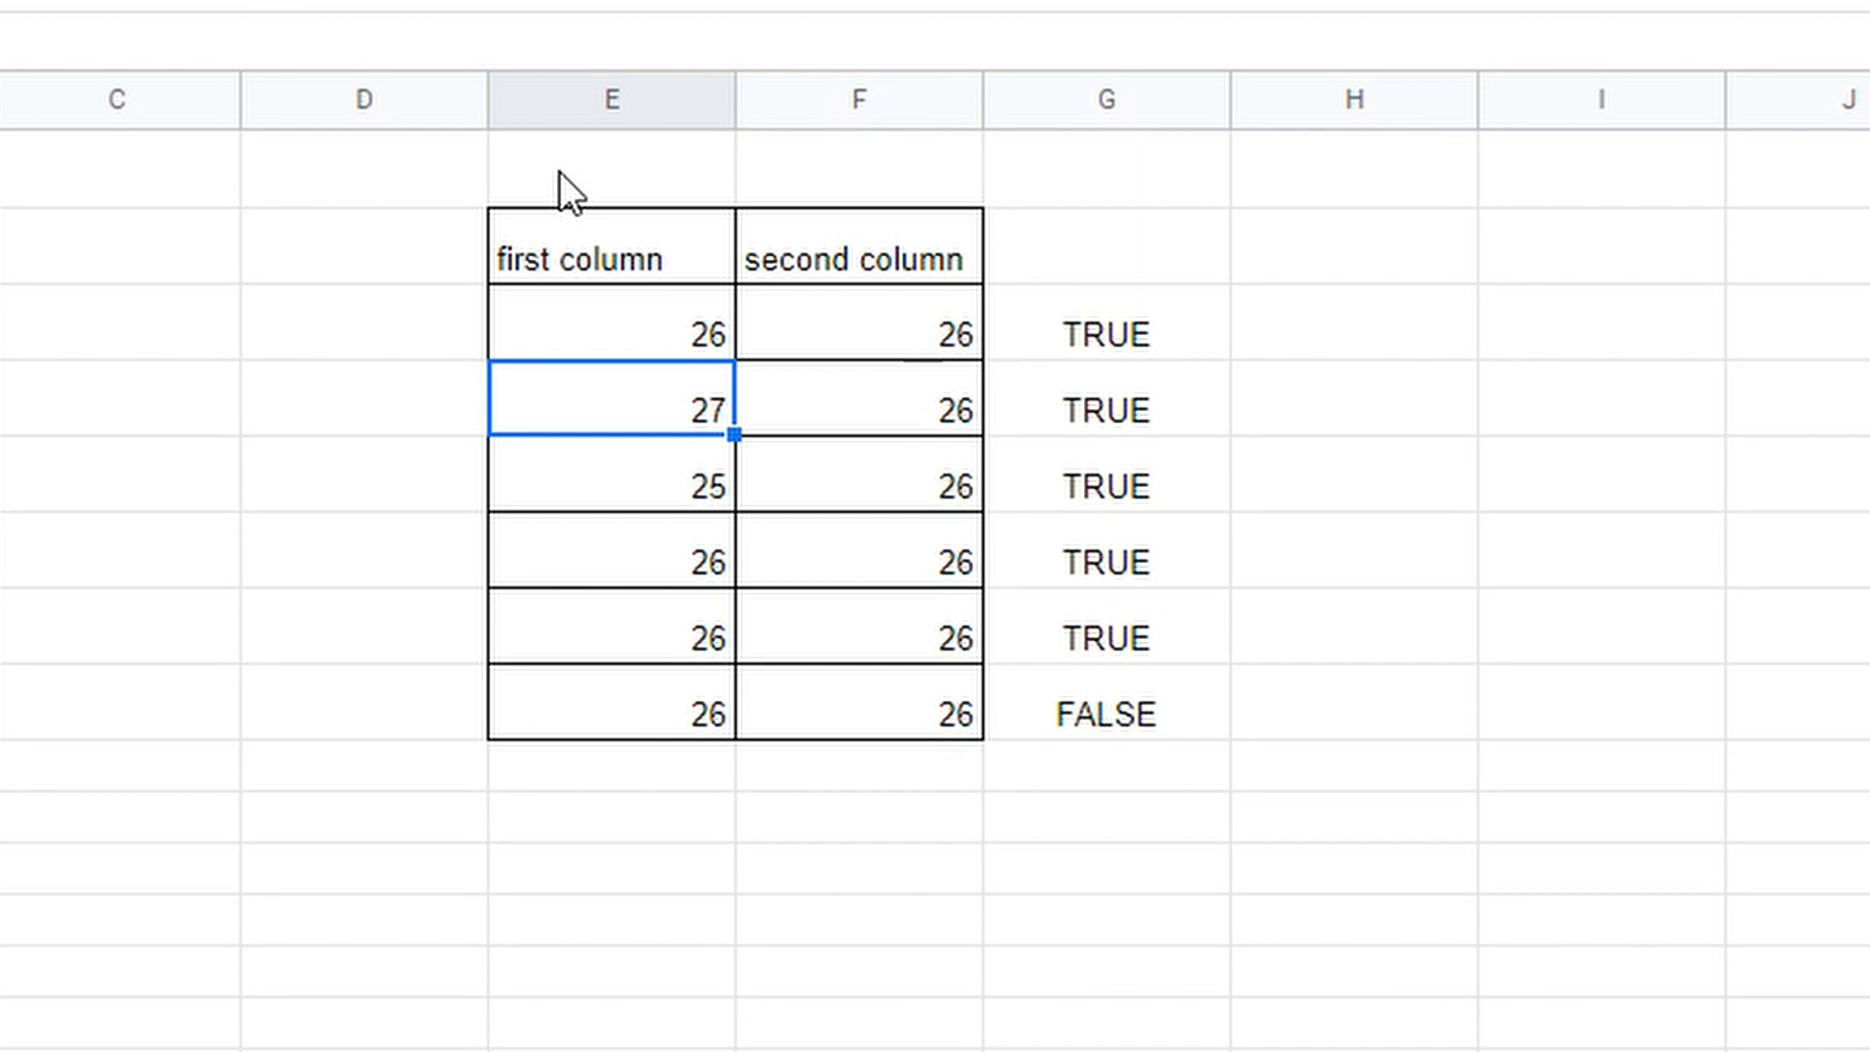
key(Right)
key(Left)
text(26)
key(Return)
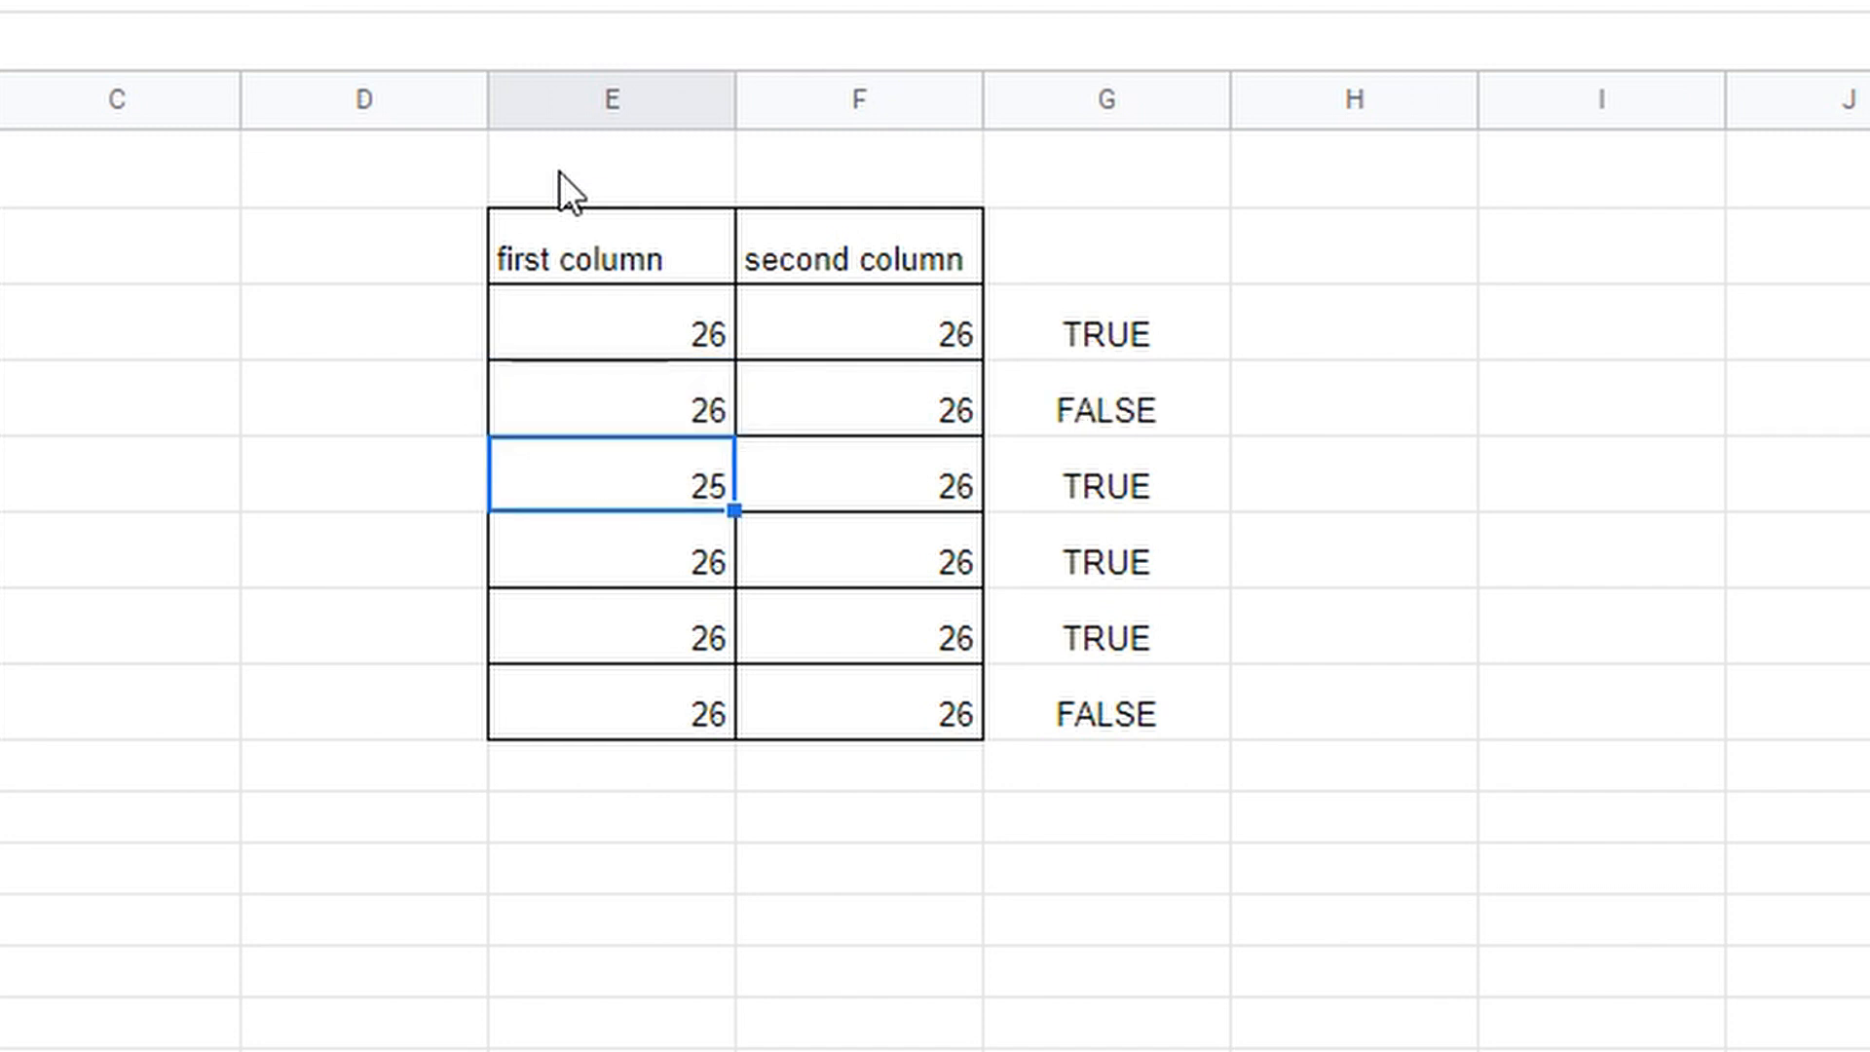
- Test the comparison in G4 with larger values by setting E4 to 28 and after that to 400
key(Up)
text(28)
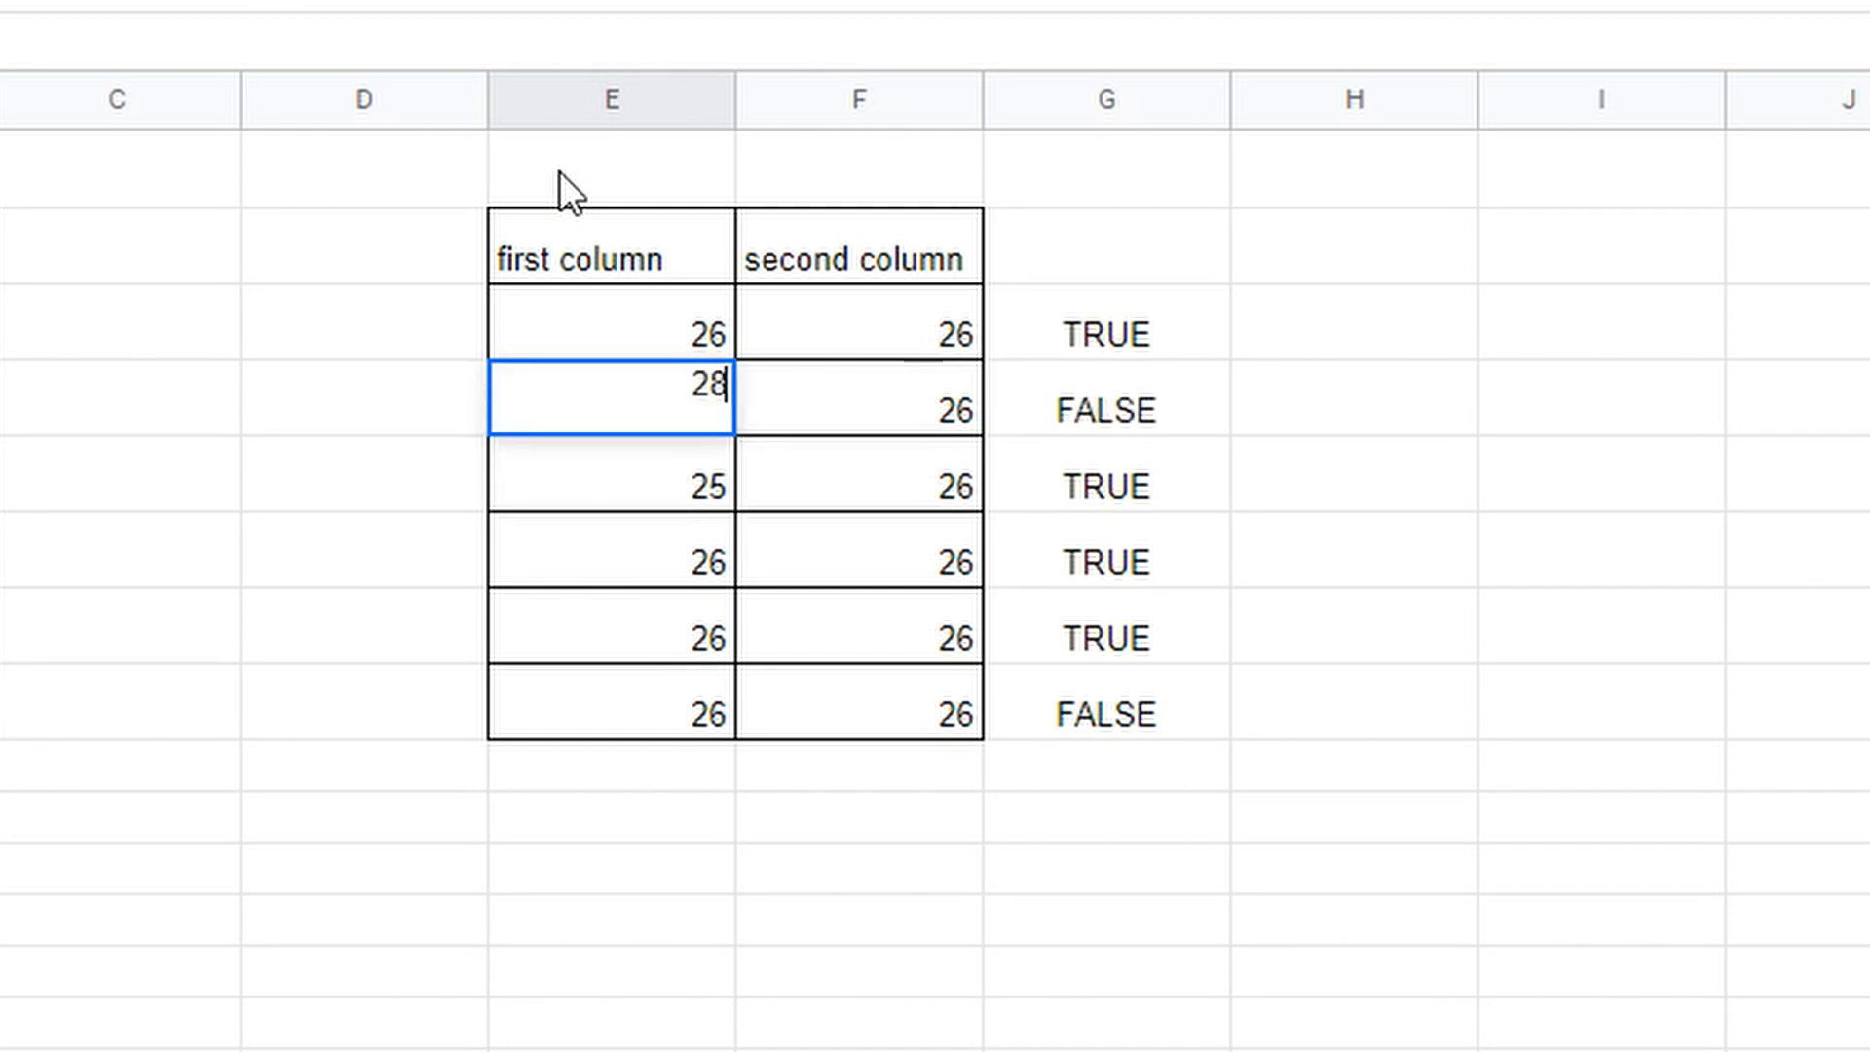
key(Return)
key(Up)
text(400)
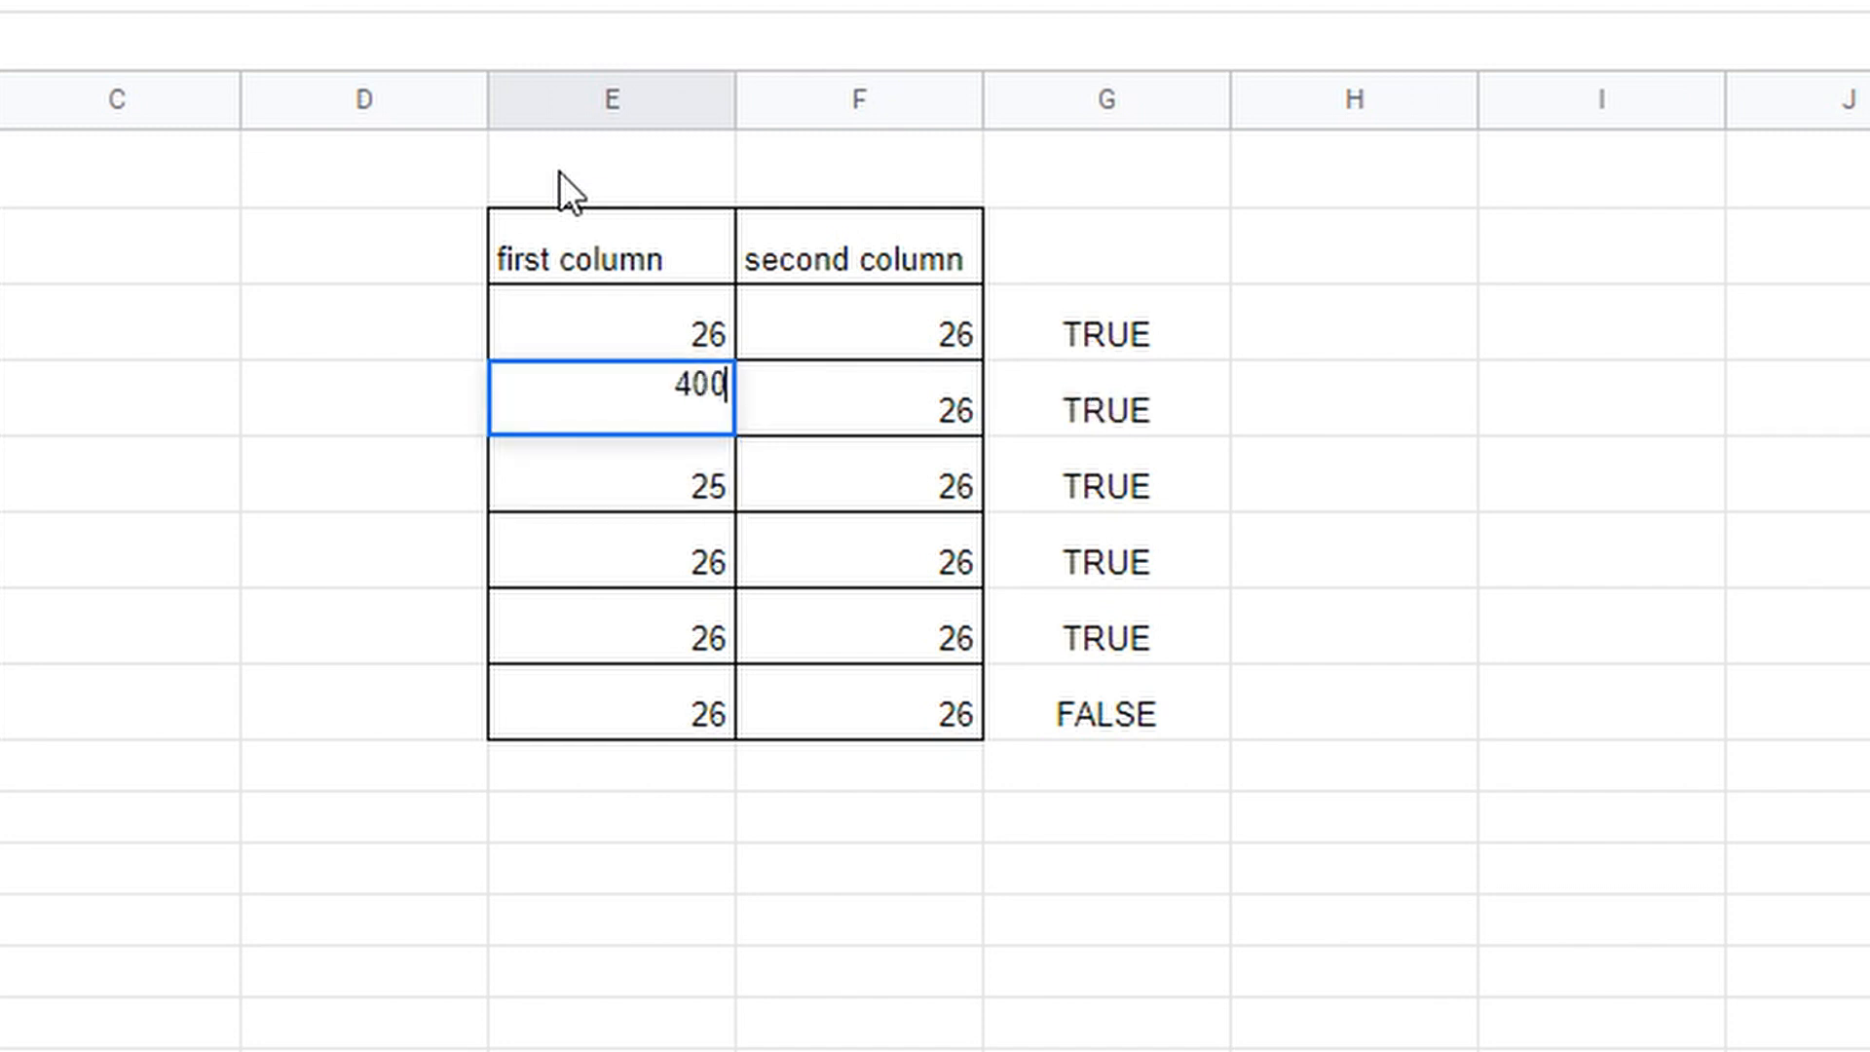
key(Return)
key(Up)
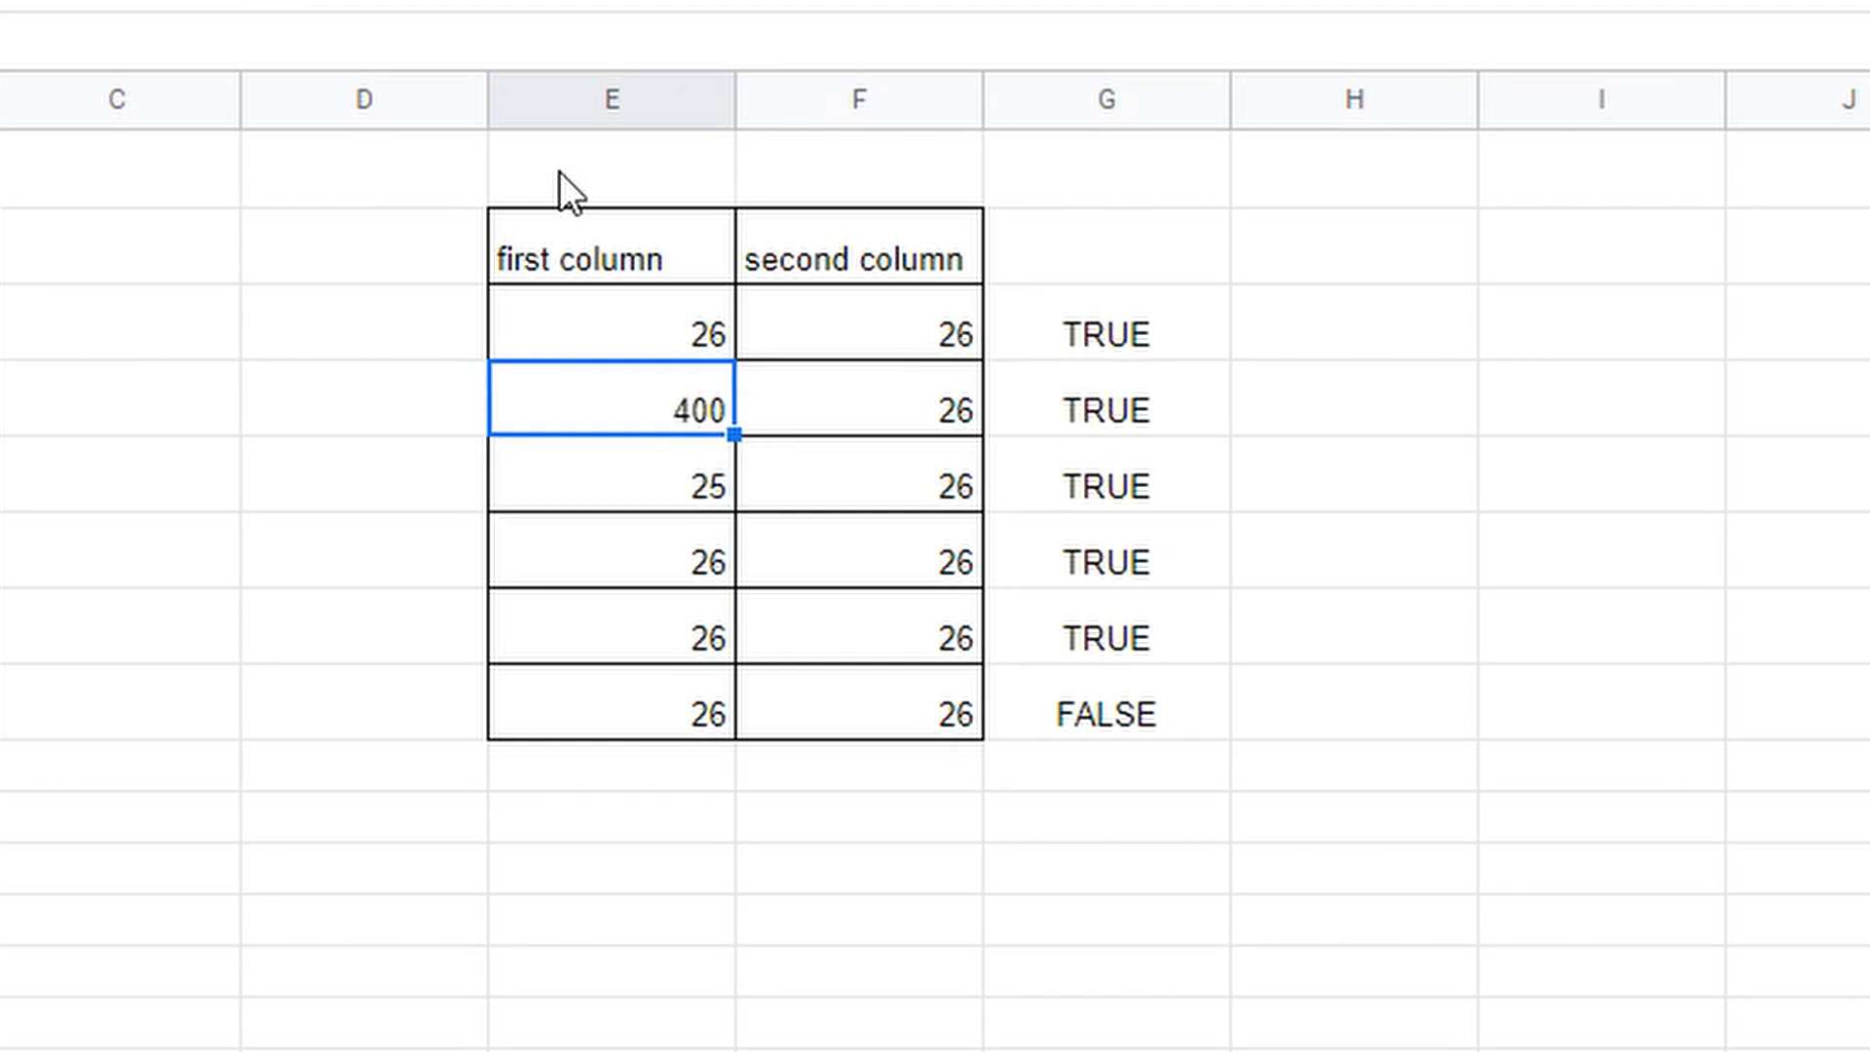
- Set E4 to 15 to test the comparison in G4 with a smaller first value
key(Right)
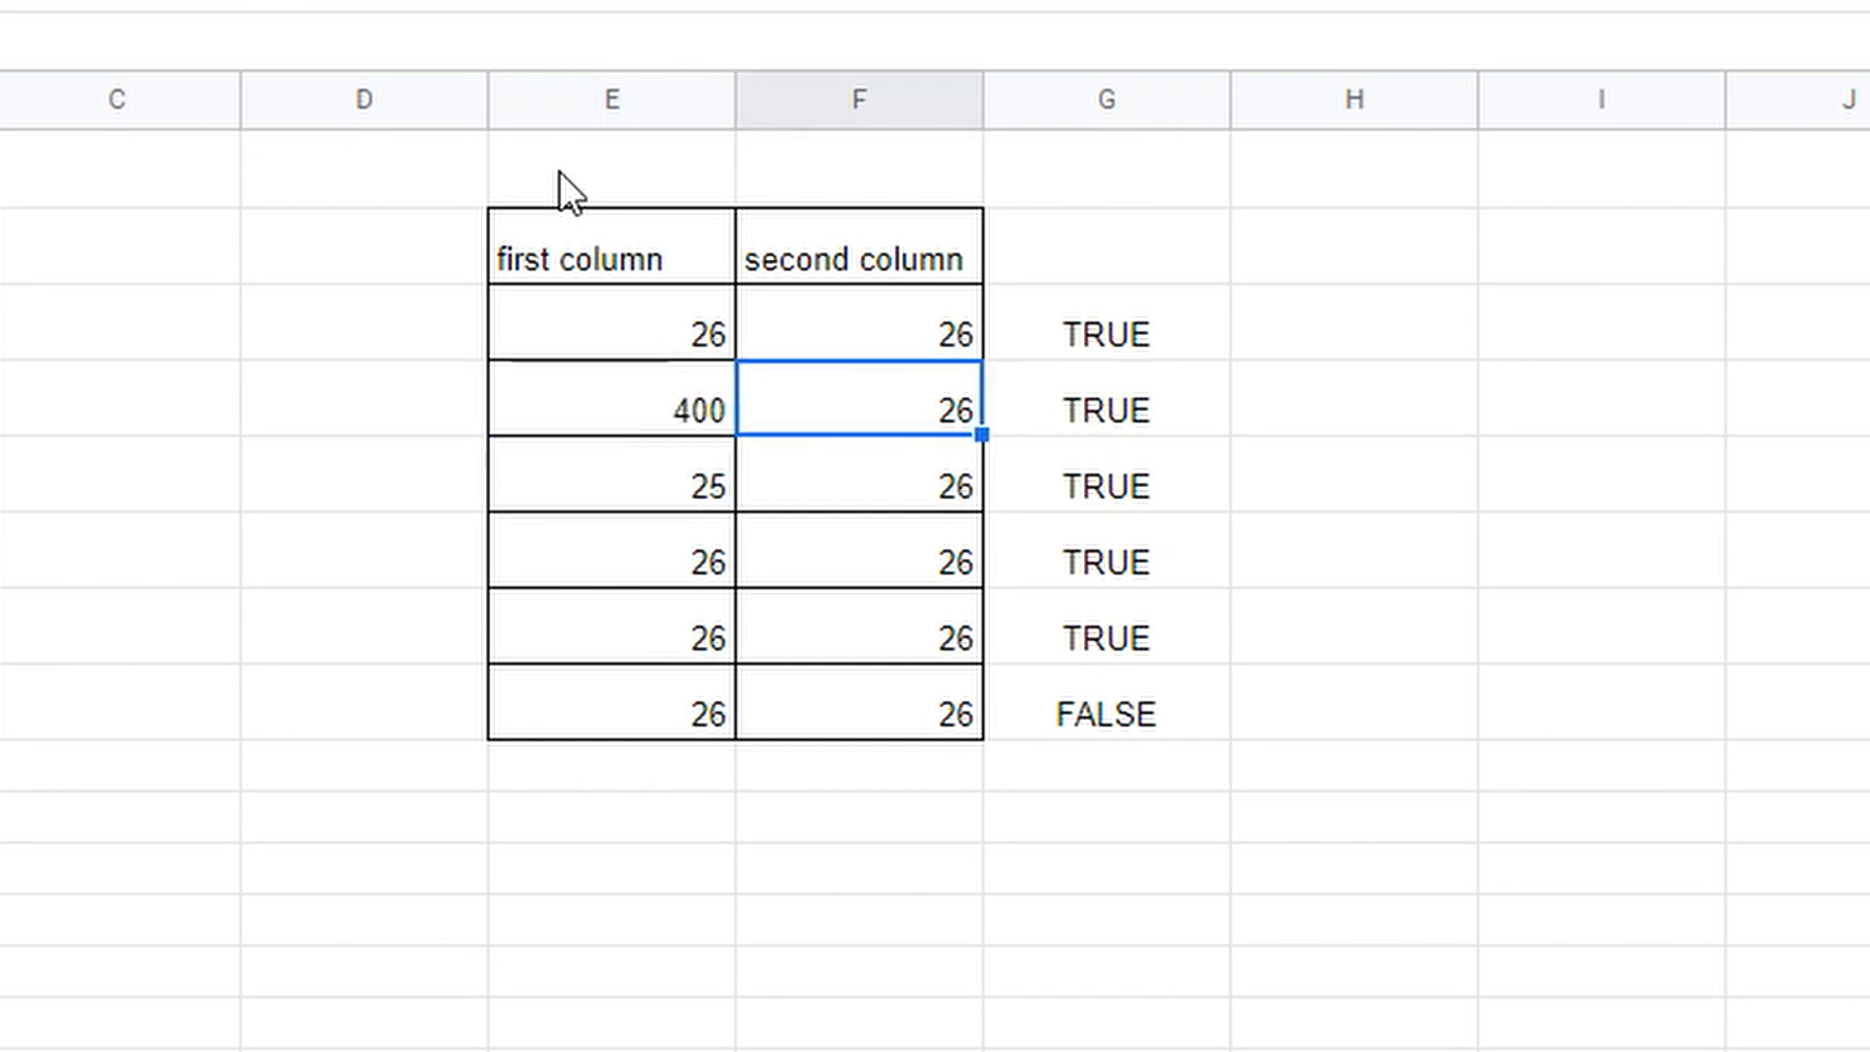
key(Left)
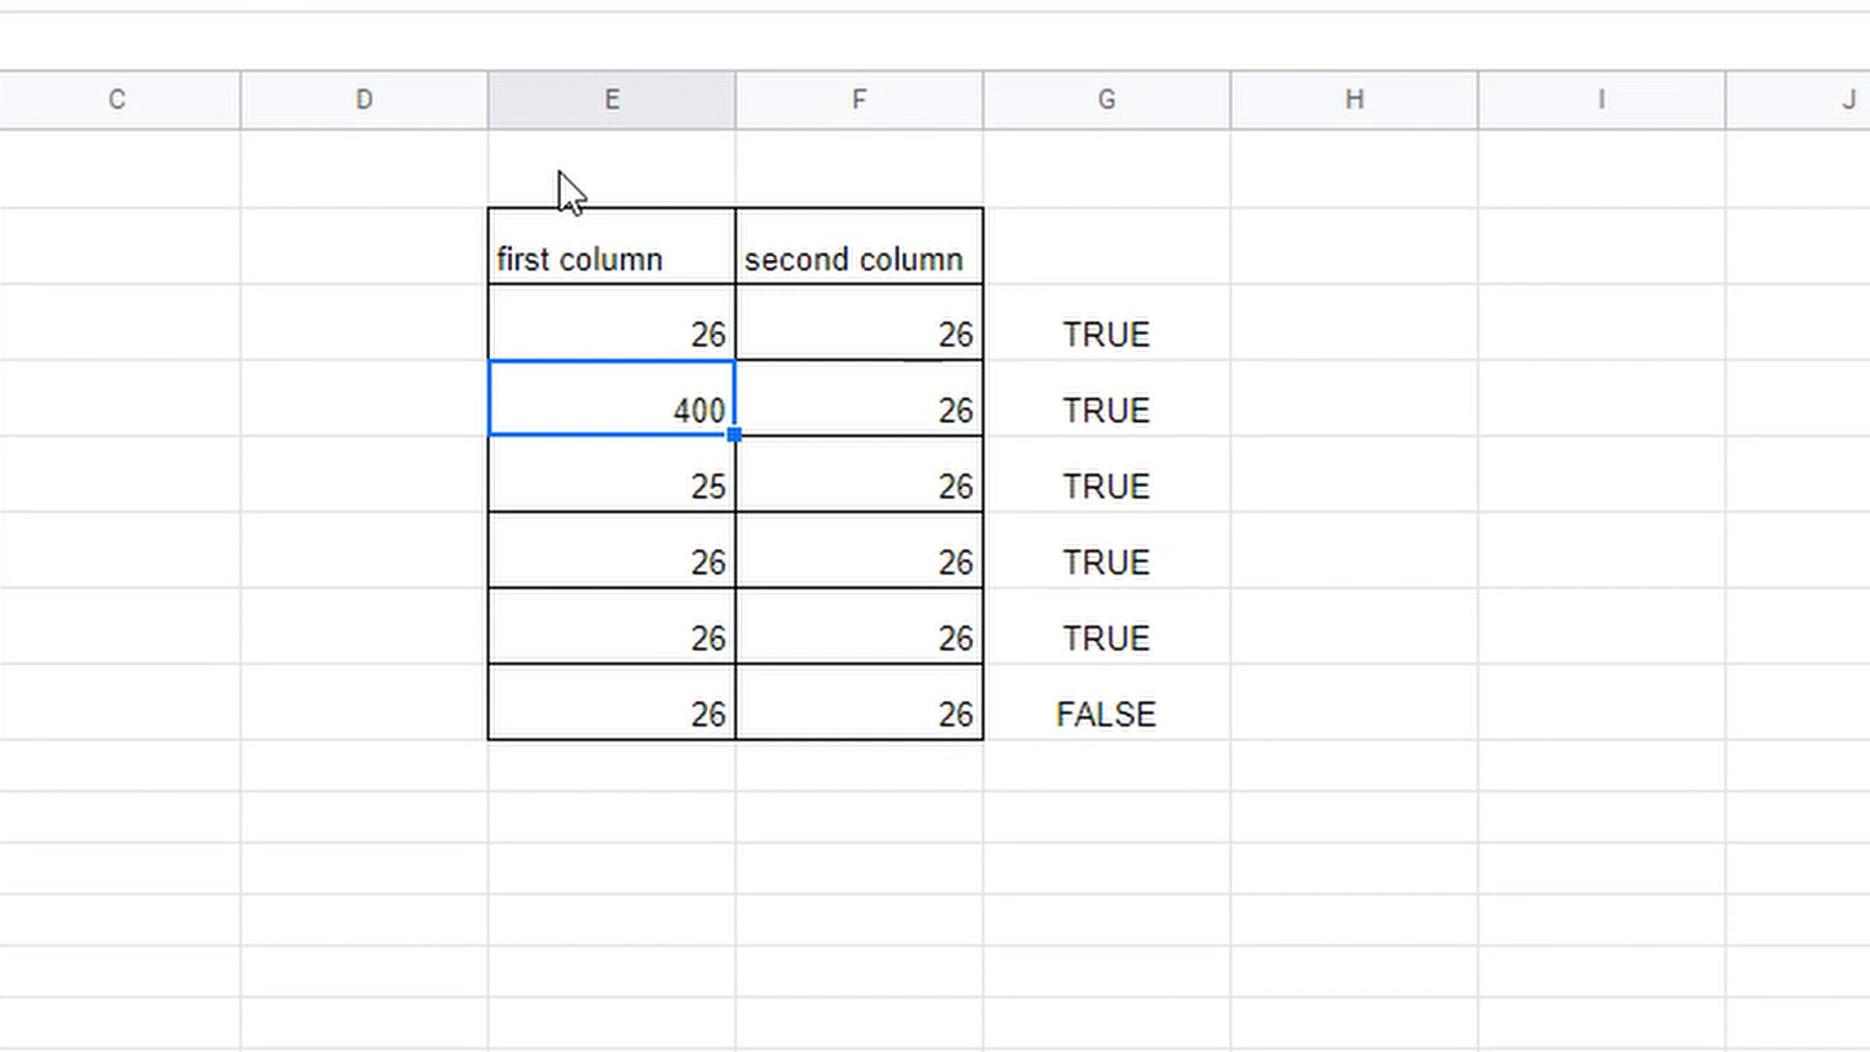
text(15)
key(Return)
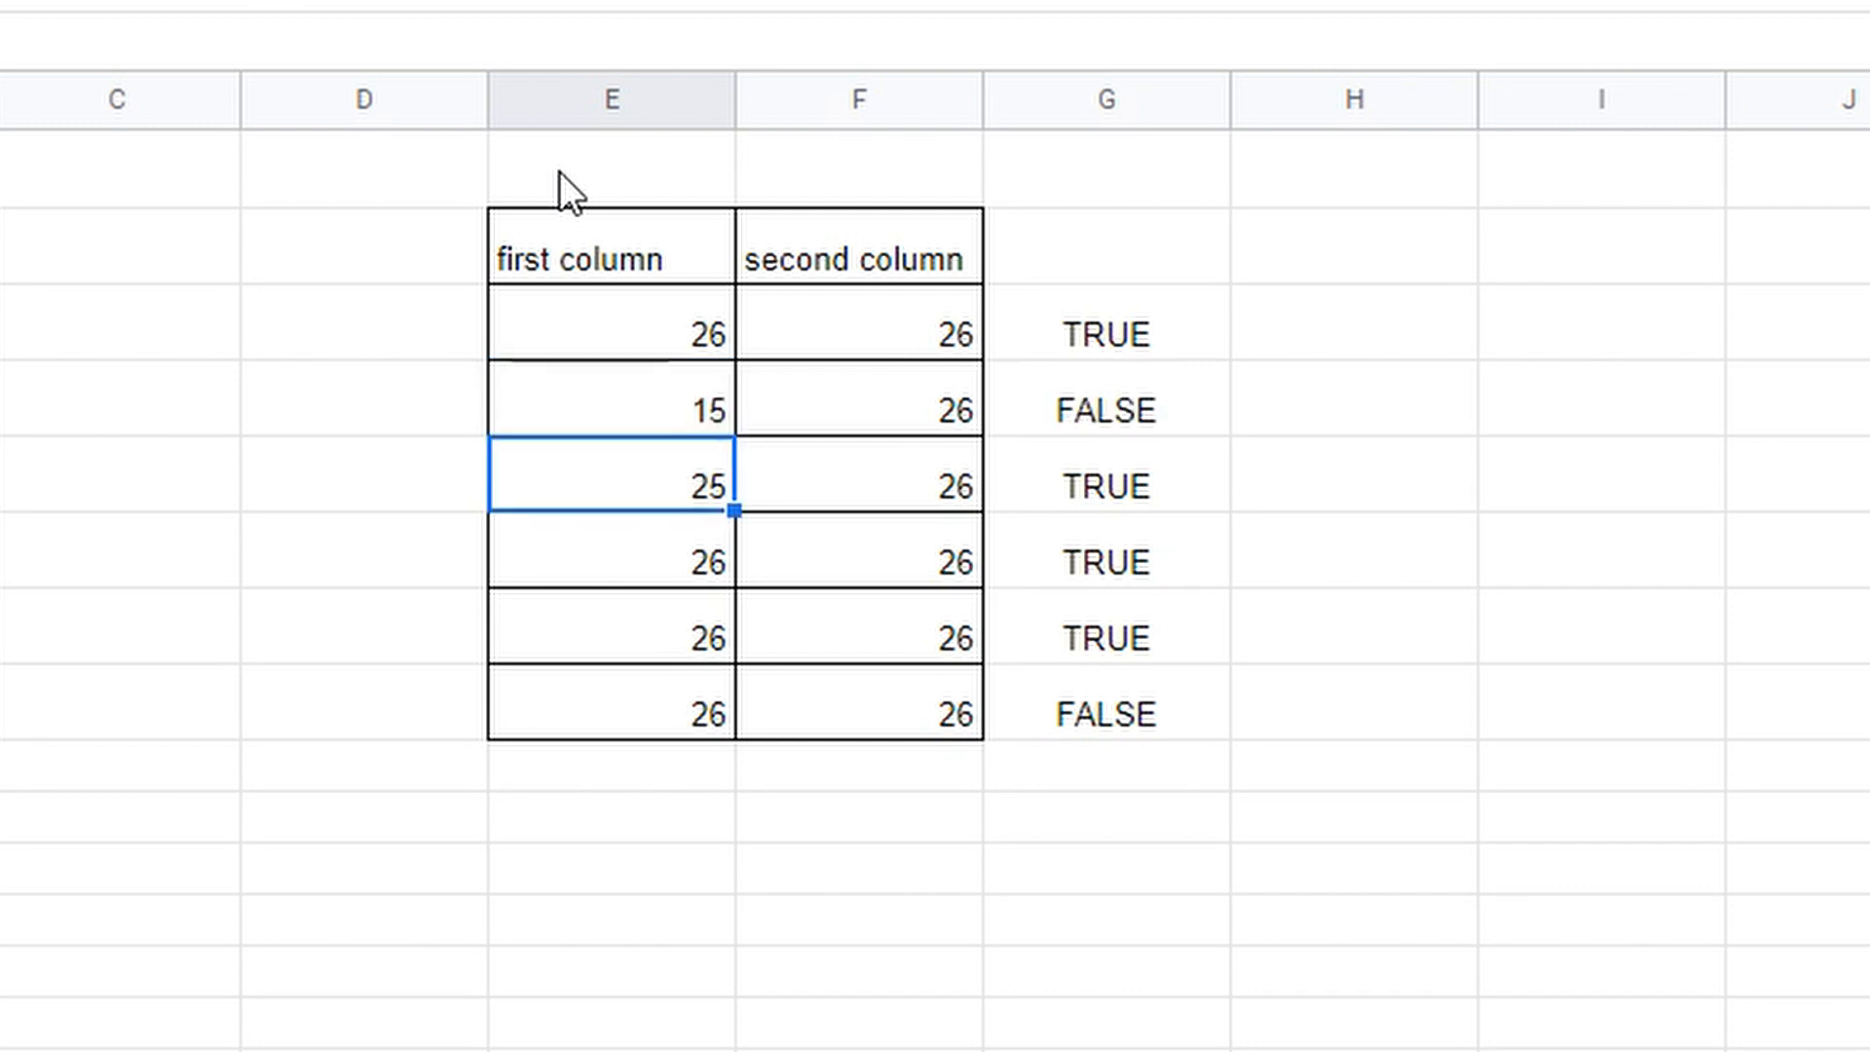
- Set the first column value in E4 to 27
key(Up)
text(23)
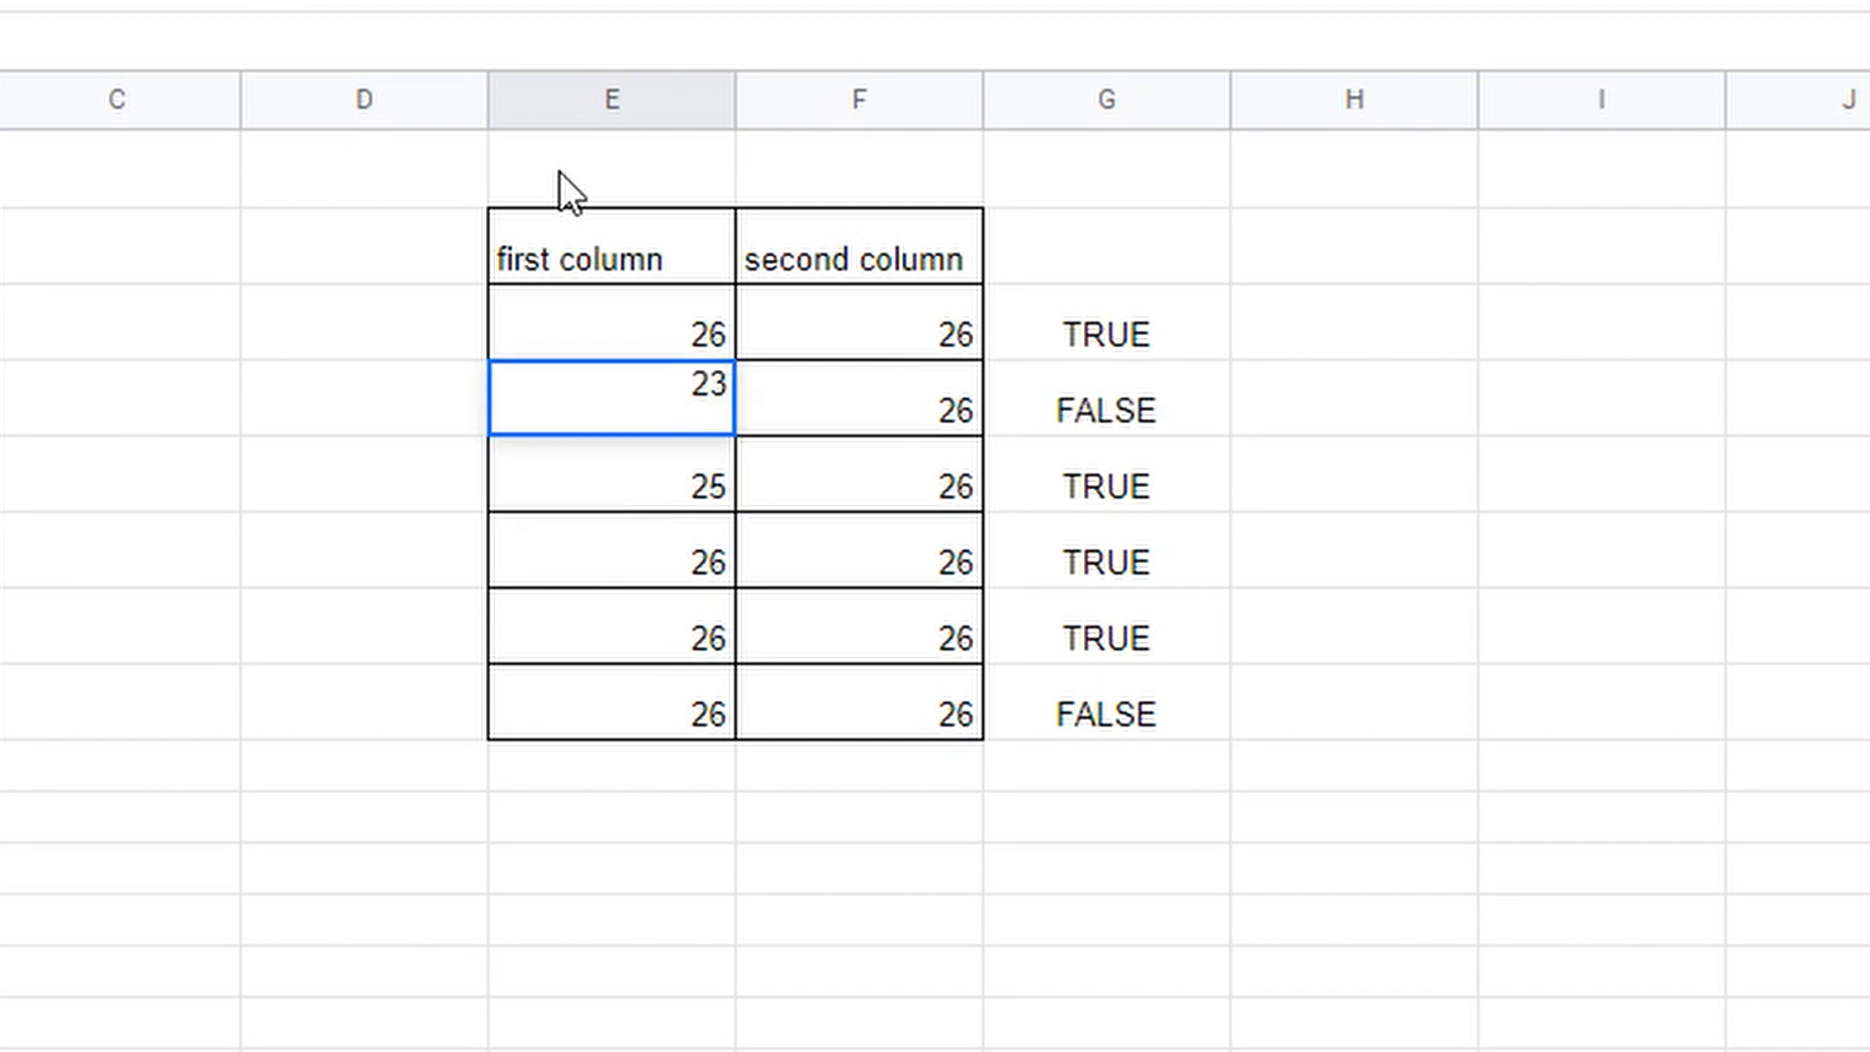
key(Escape)
text(27)
key(Return)
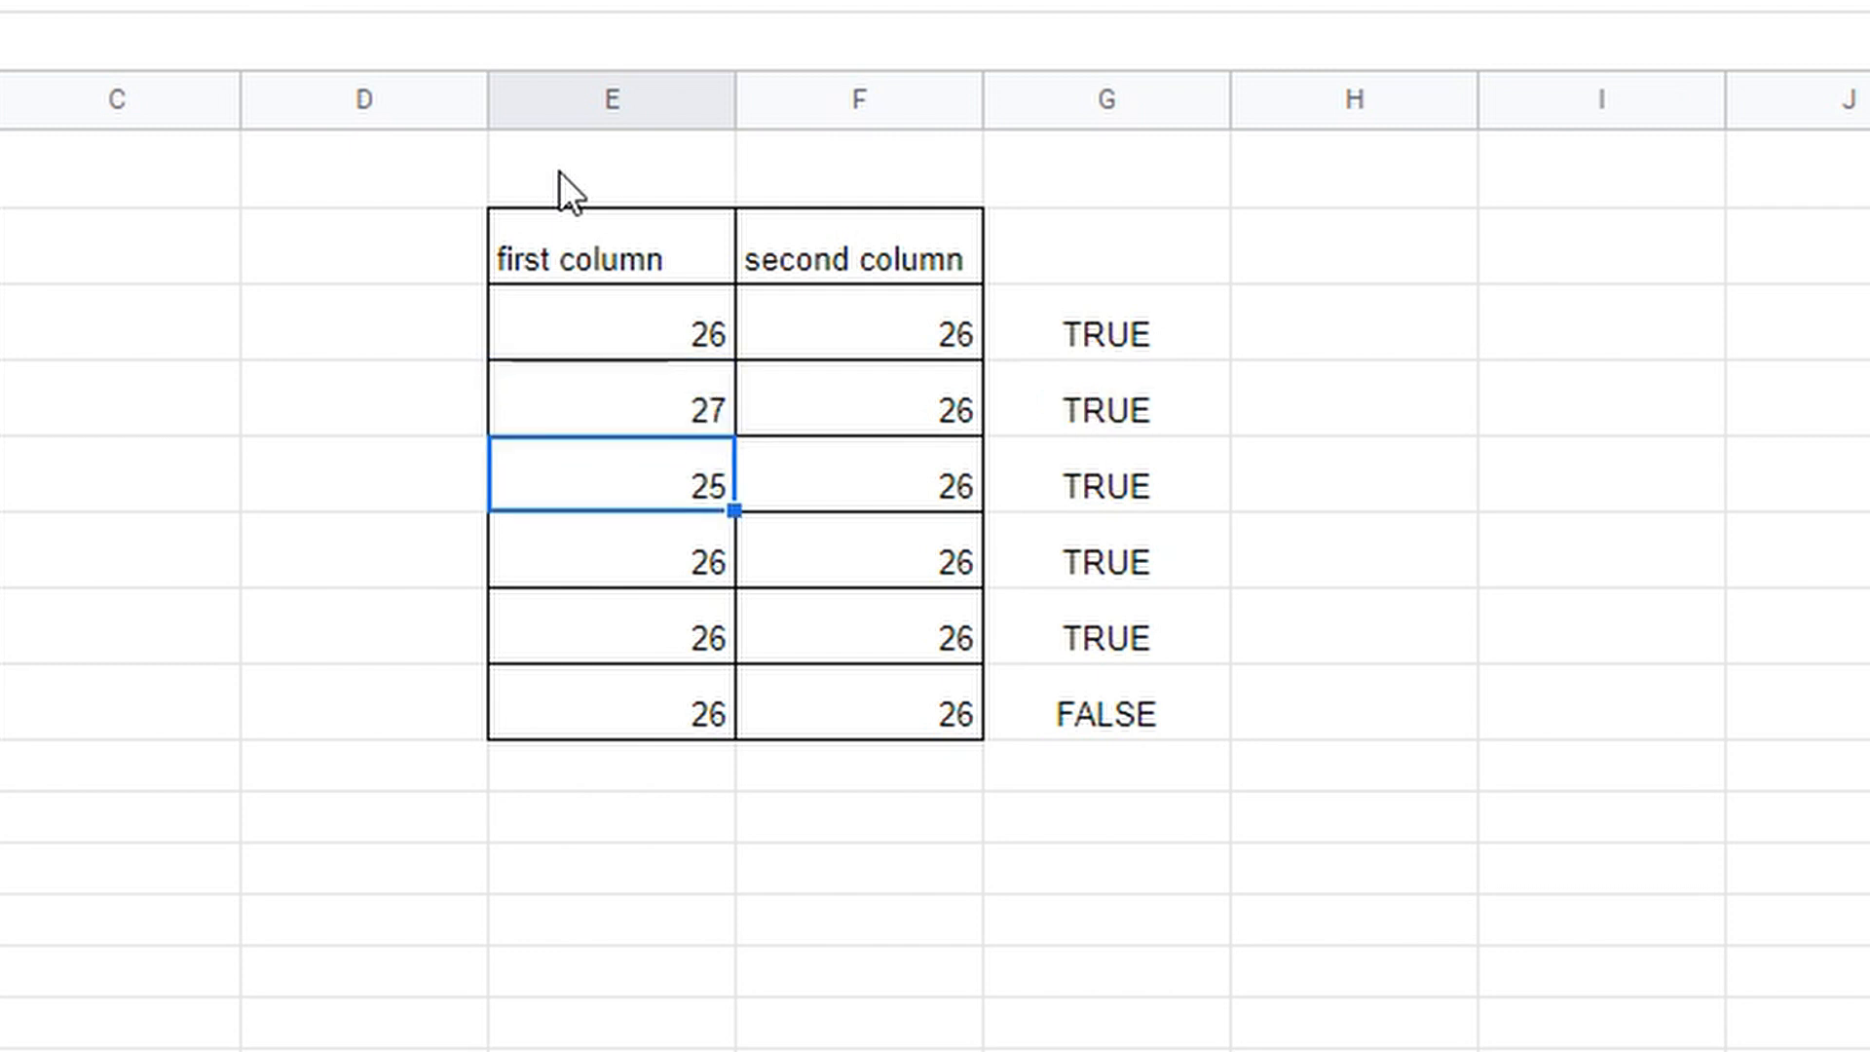
- Set the first column value in E5 to 27 to test the comparison in G5
key(Right)
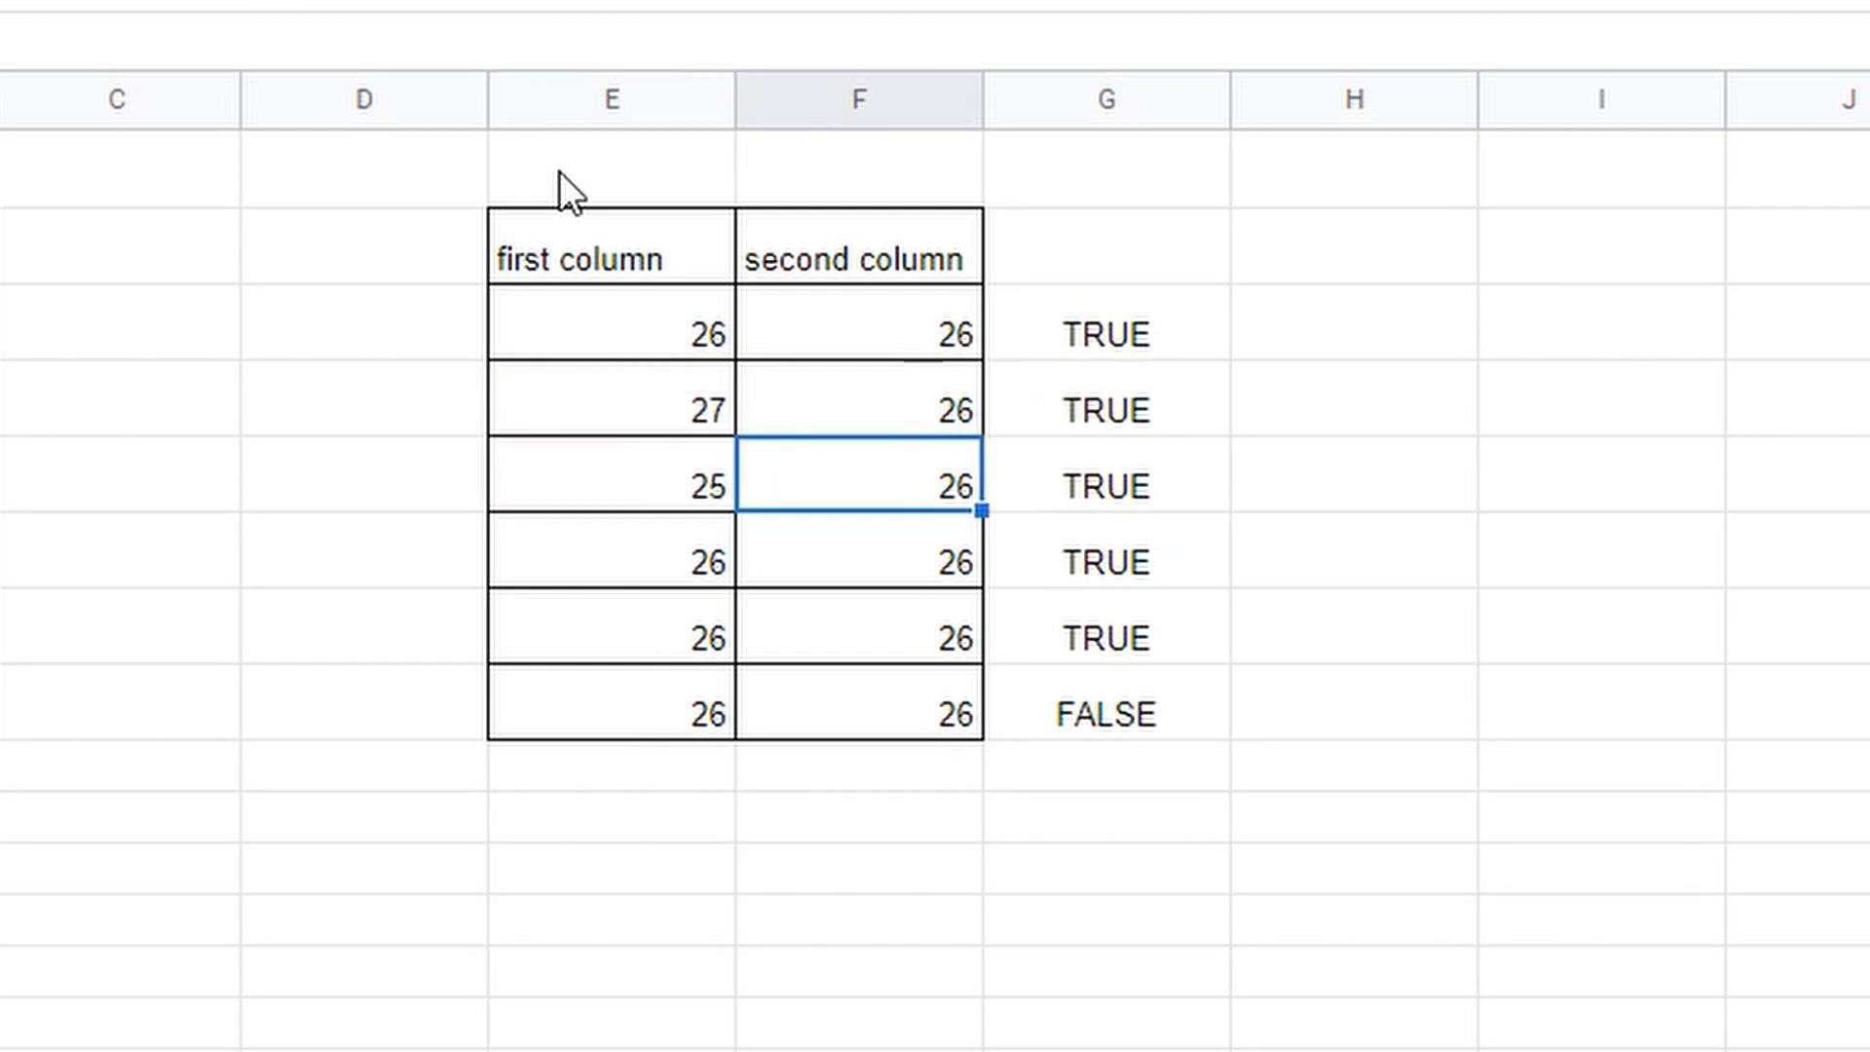
key(Left)
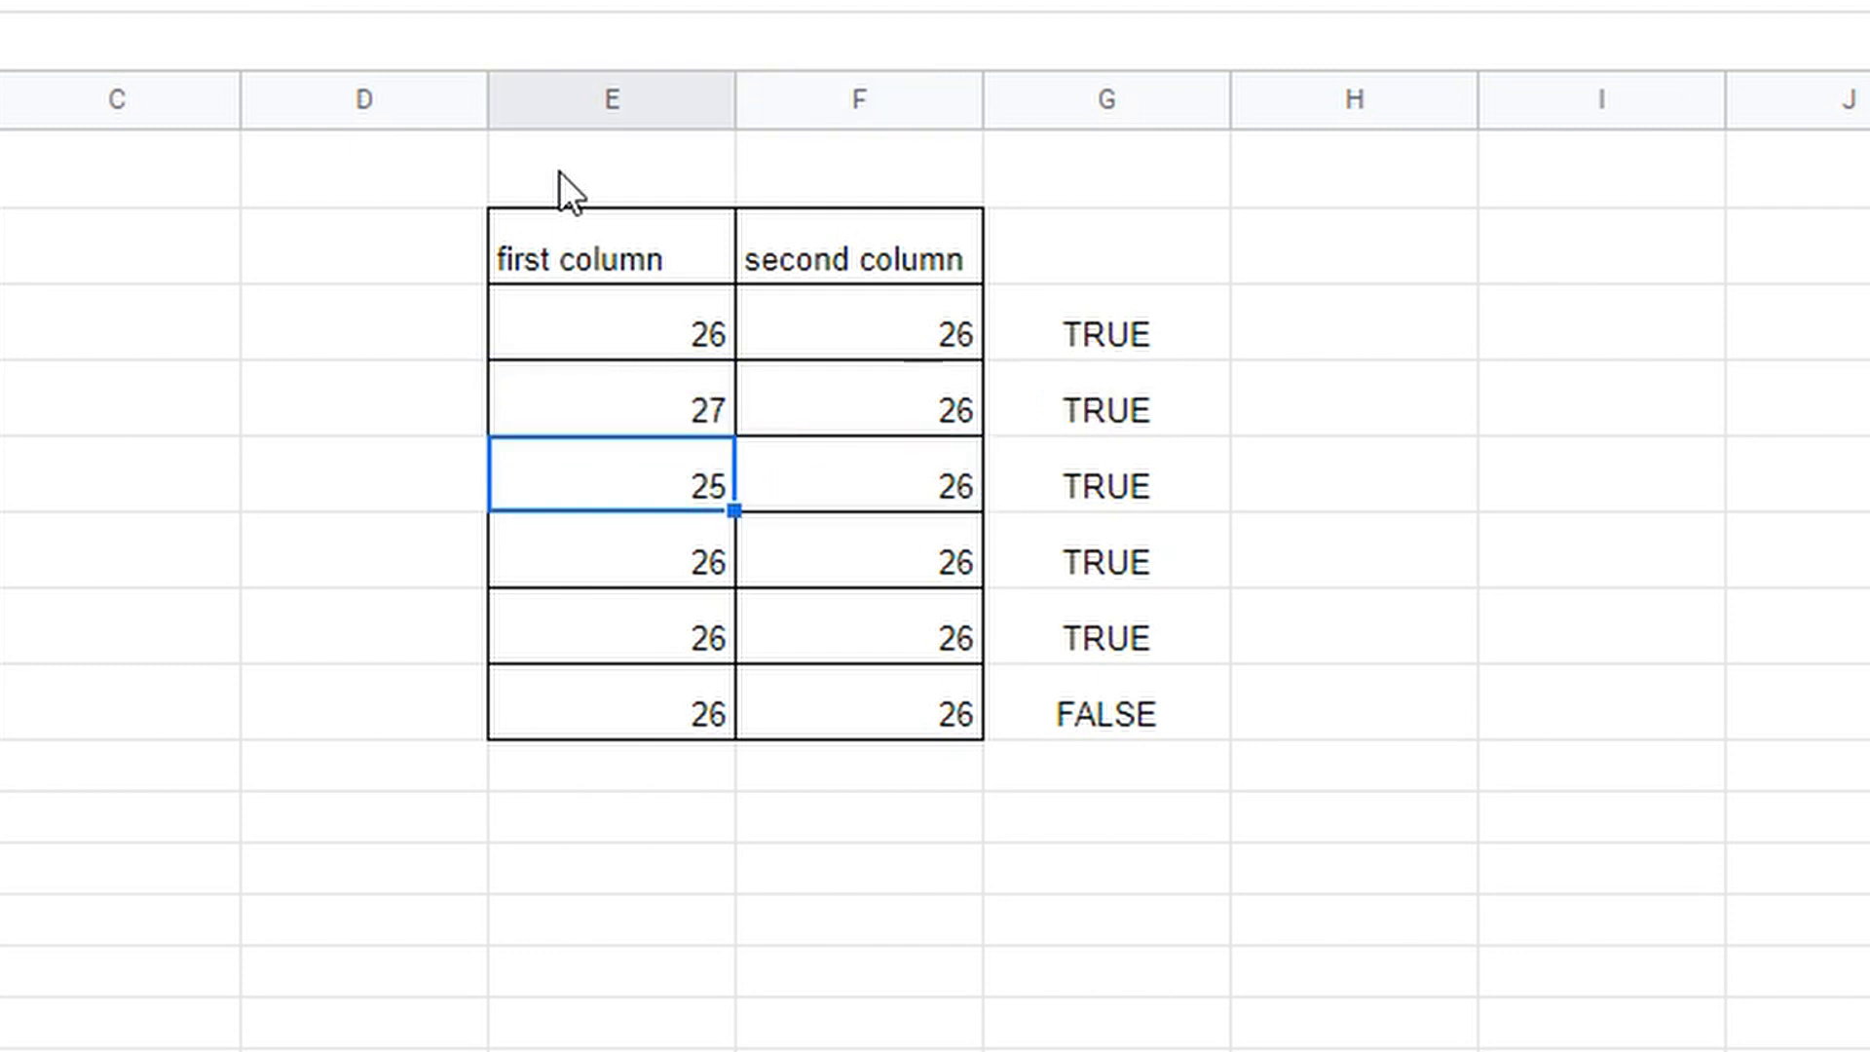
key(Right)
key(Left)
key(Right)
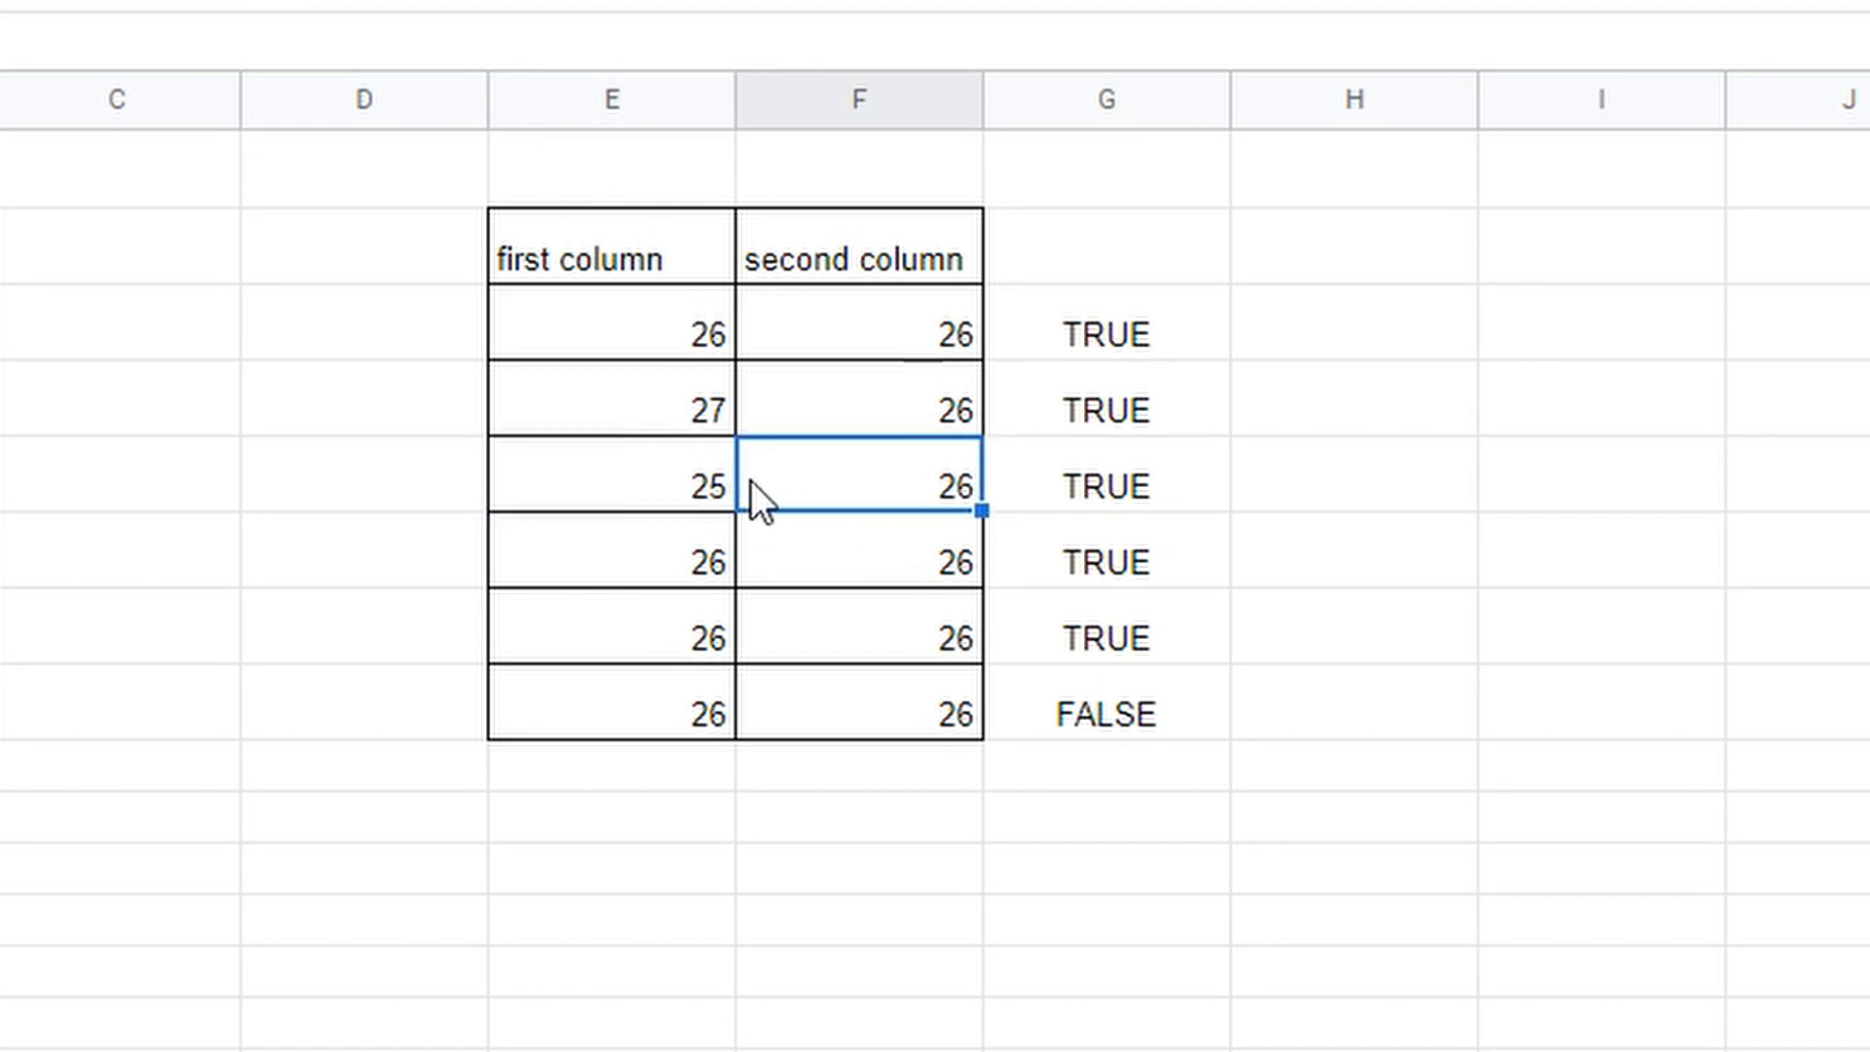
click(633, 489)
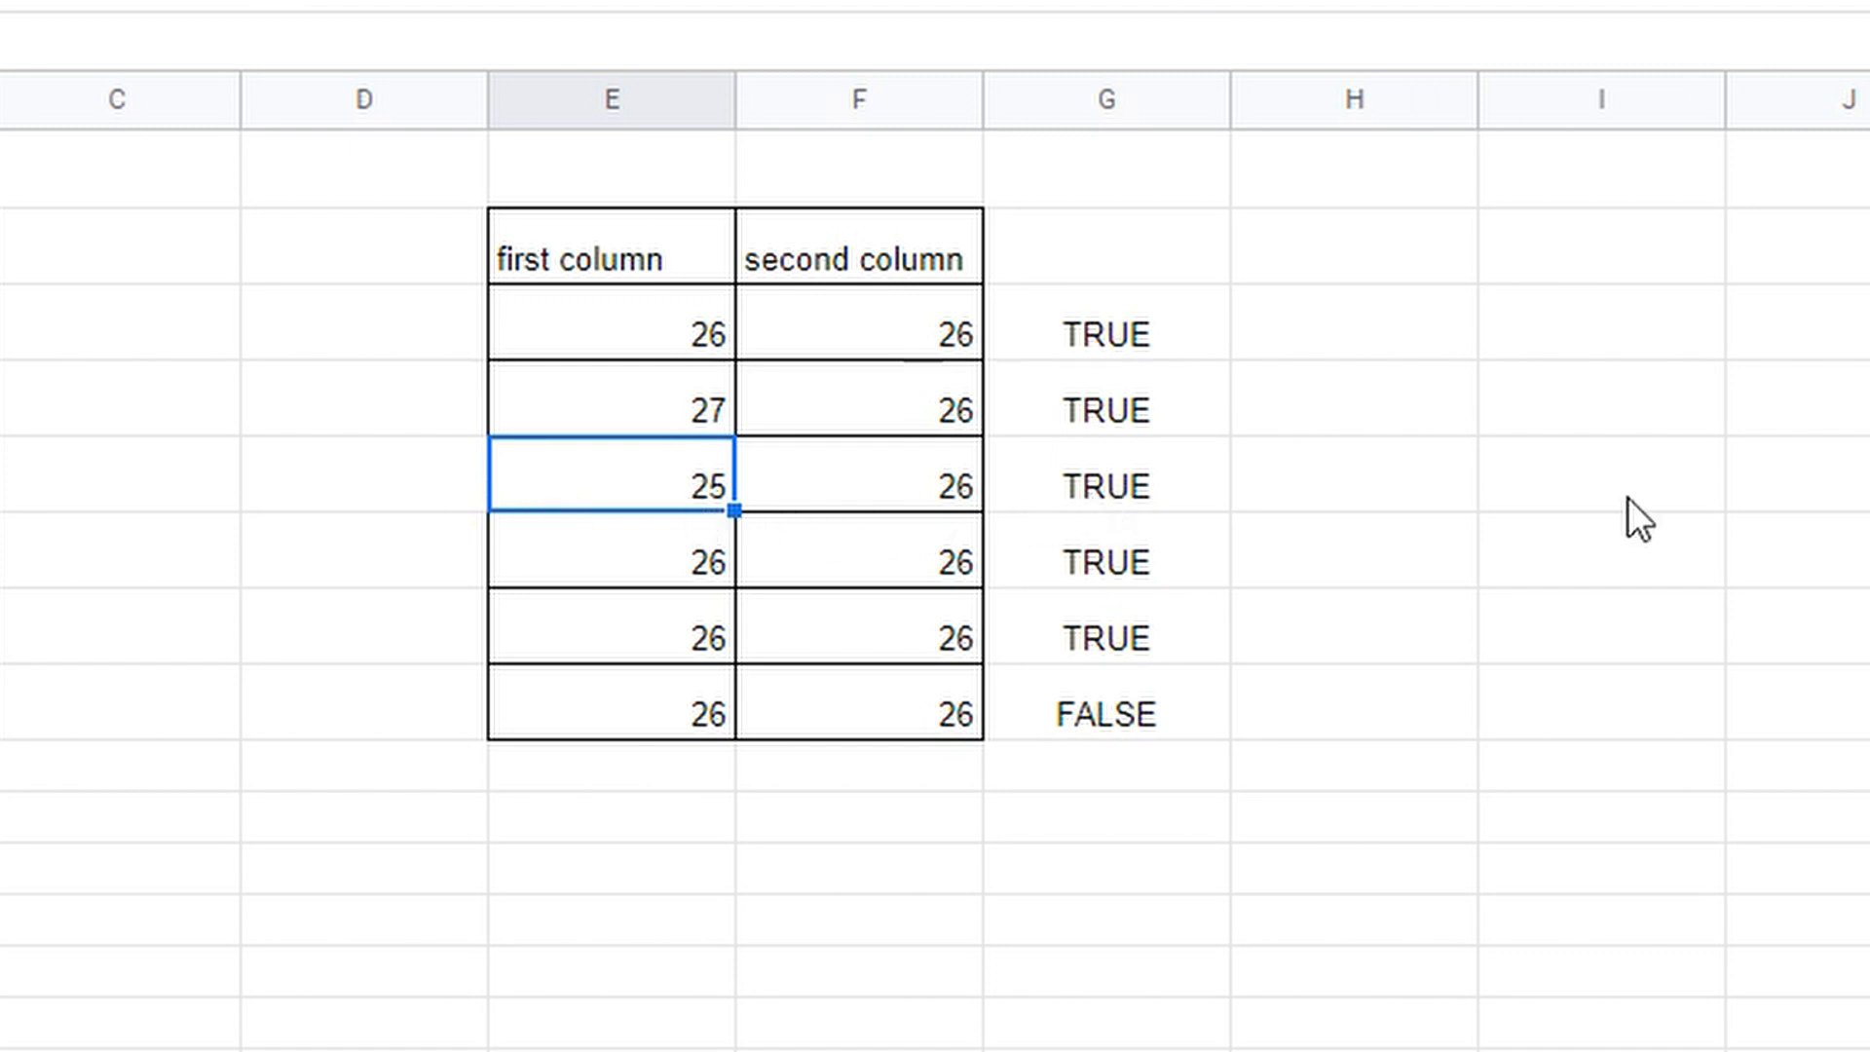
text(27)
key(Return)
key(Up)
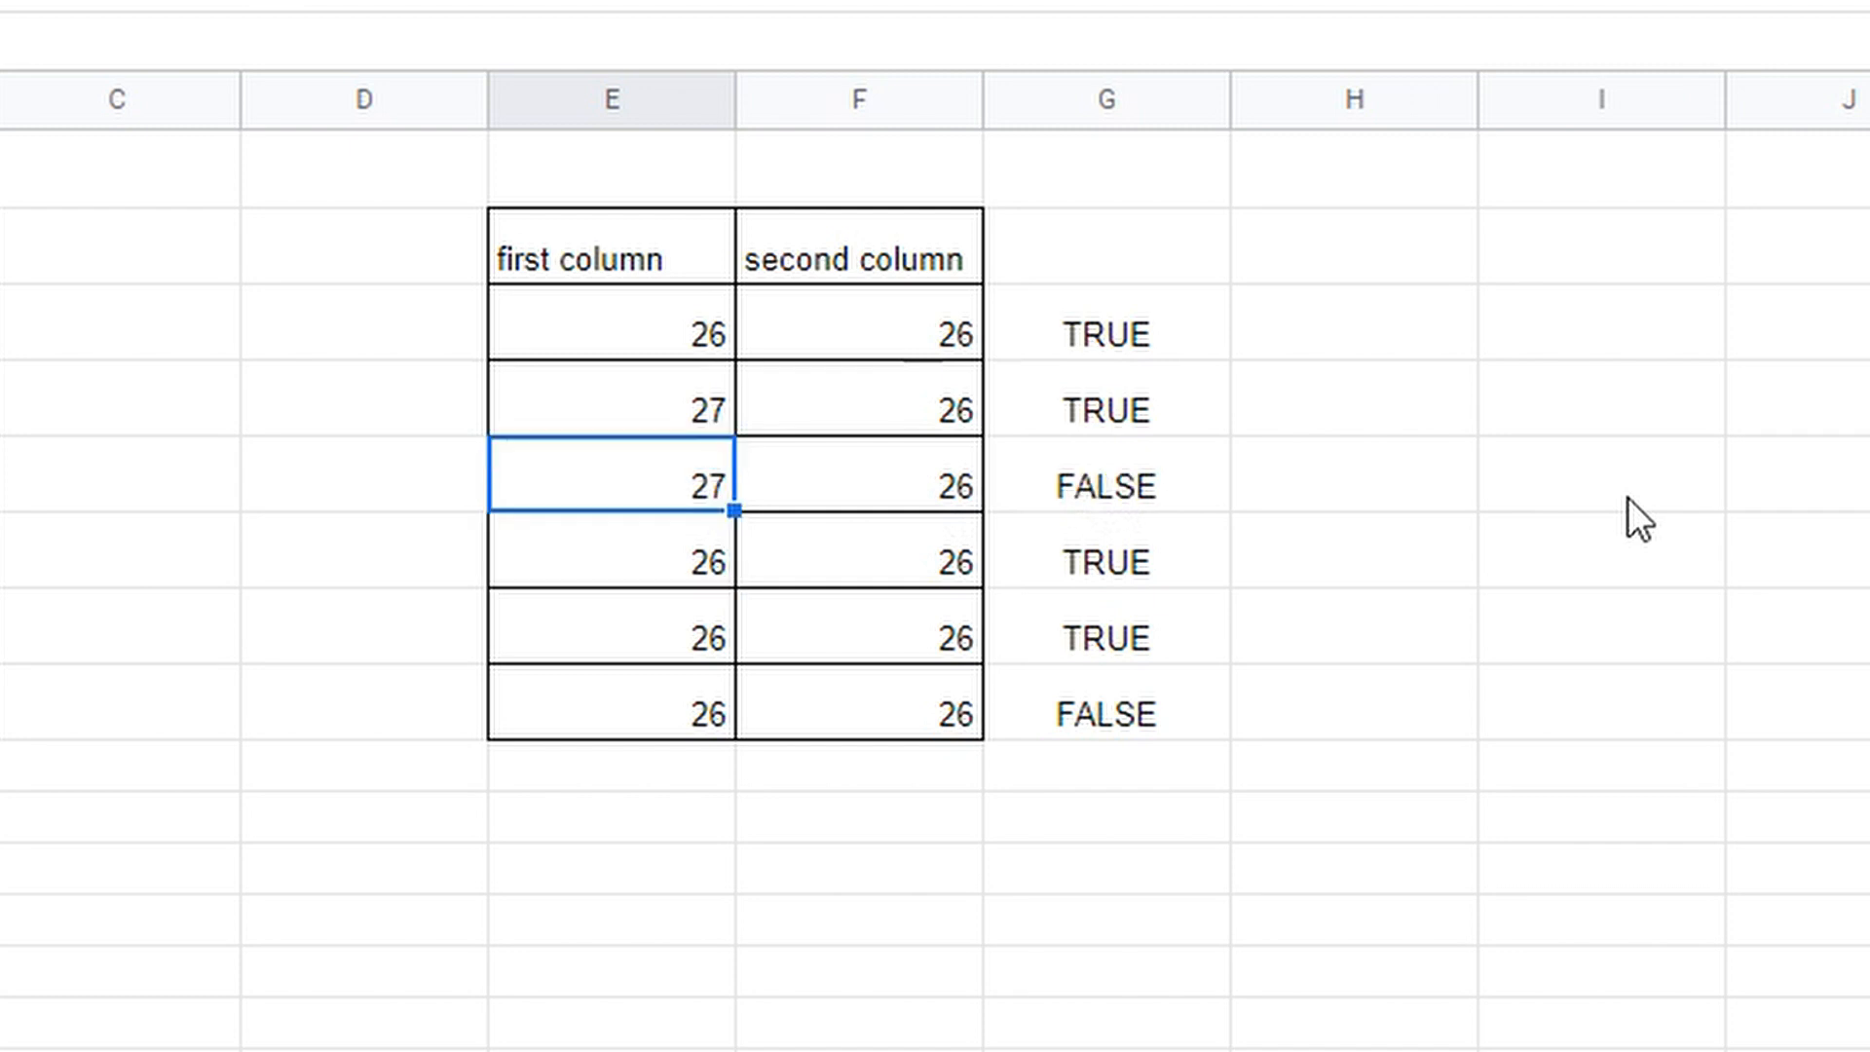
- Examine the values in E5 and F5 together with their comparison result in G5
key(Right)
key(Right)
key(Left)
key(Left)
key(Up)
key(Down)
key(Down)
key(Up)
key(Right)
key(Left)
key(Left)
key(Right)
key(Right)
key(Right)
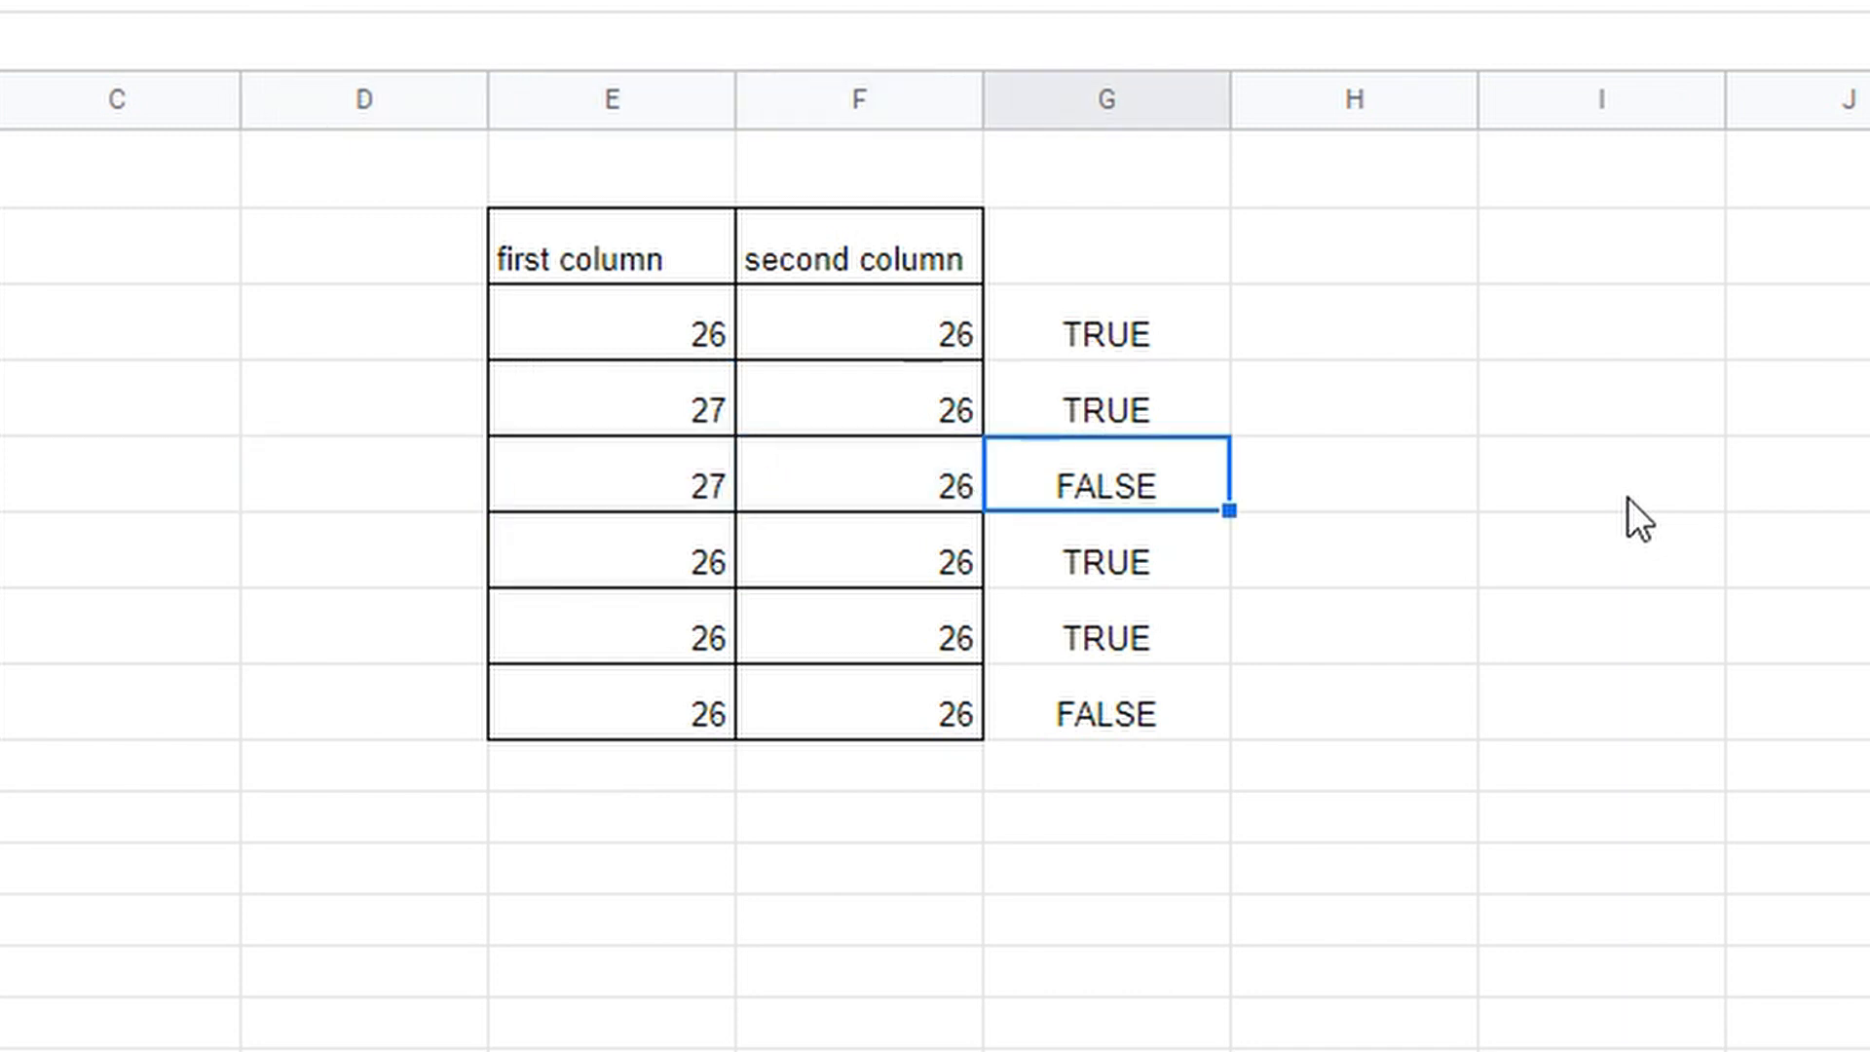
- Set the first column value in E5 to 25
key(Left)
key(Left)
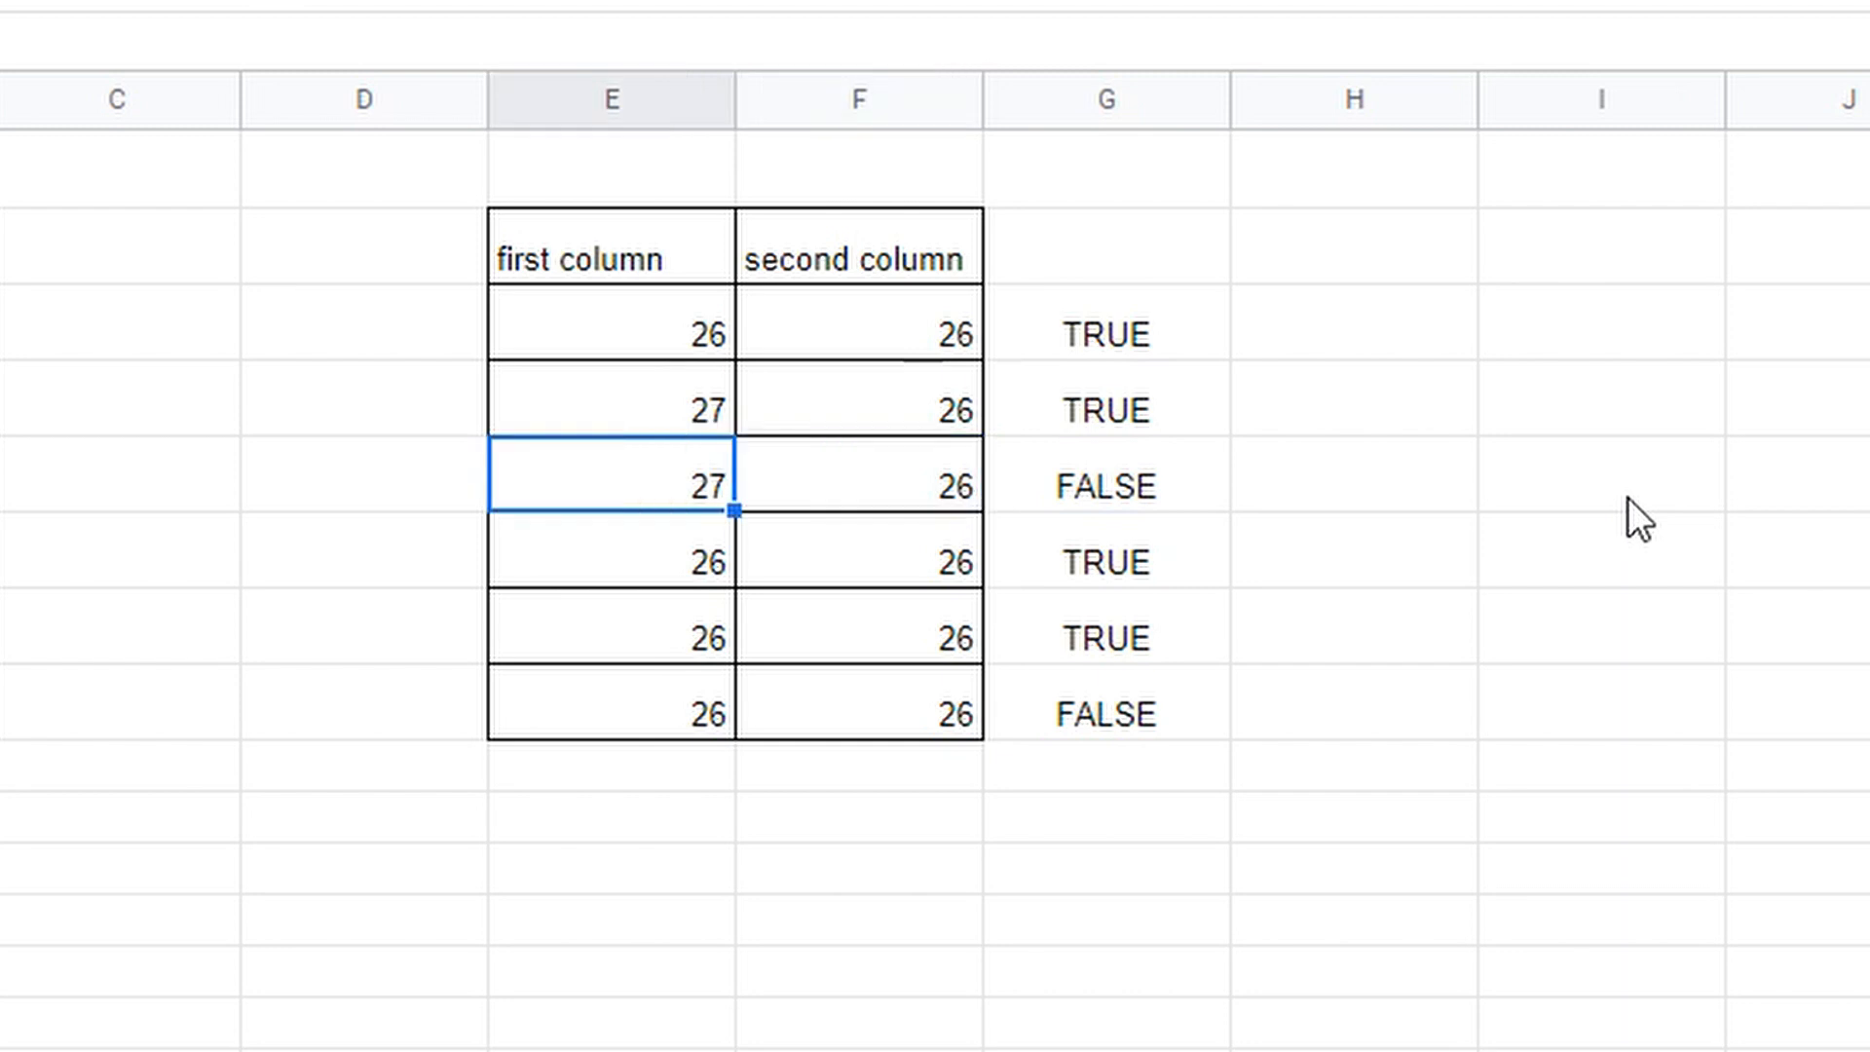
text(25)
key(Return)
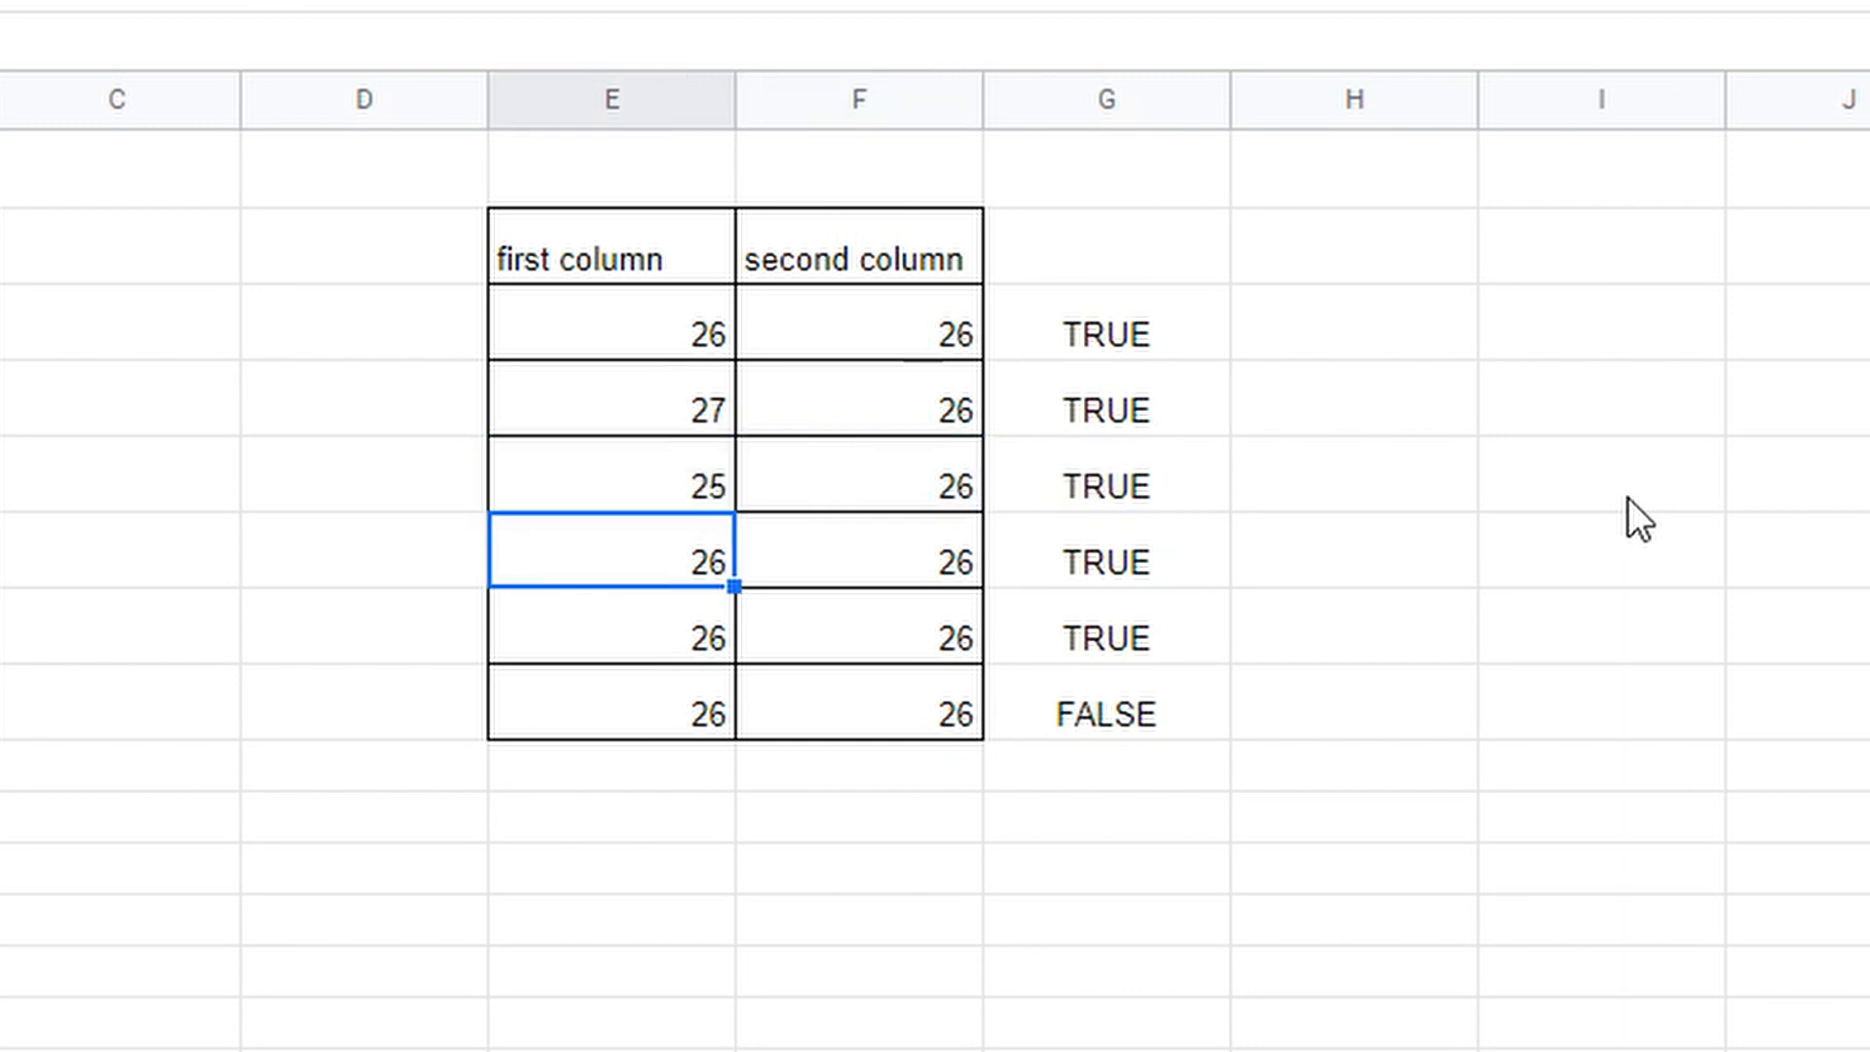
- Inspect the comparison formula in G6 and close it without changing it
key(Down)
key(Up)
key(Right)
key(Right)
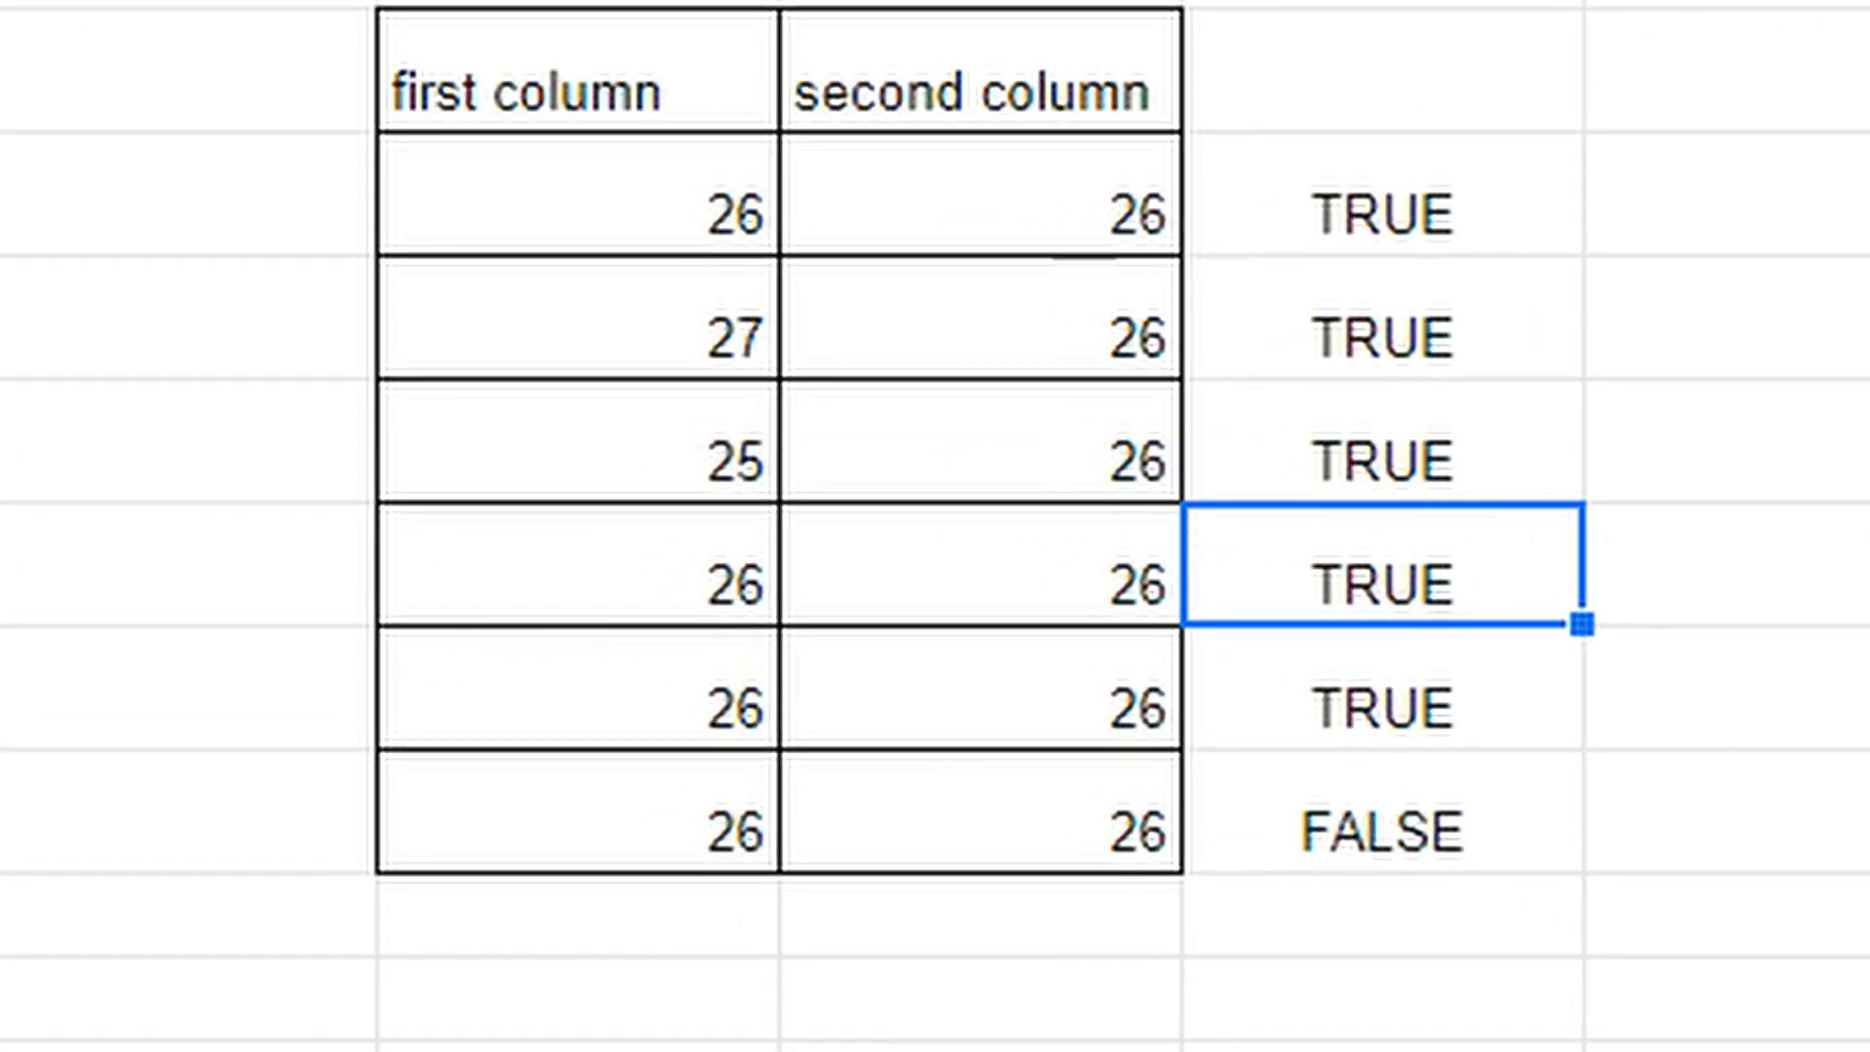
double_click(1319, 575)
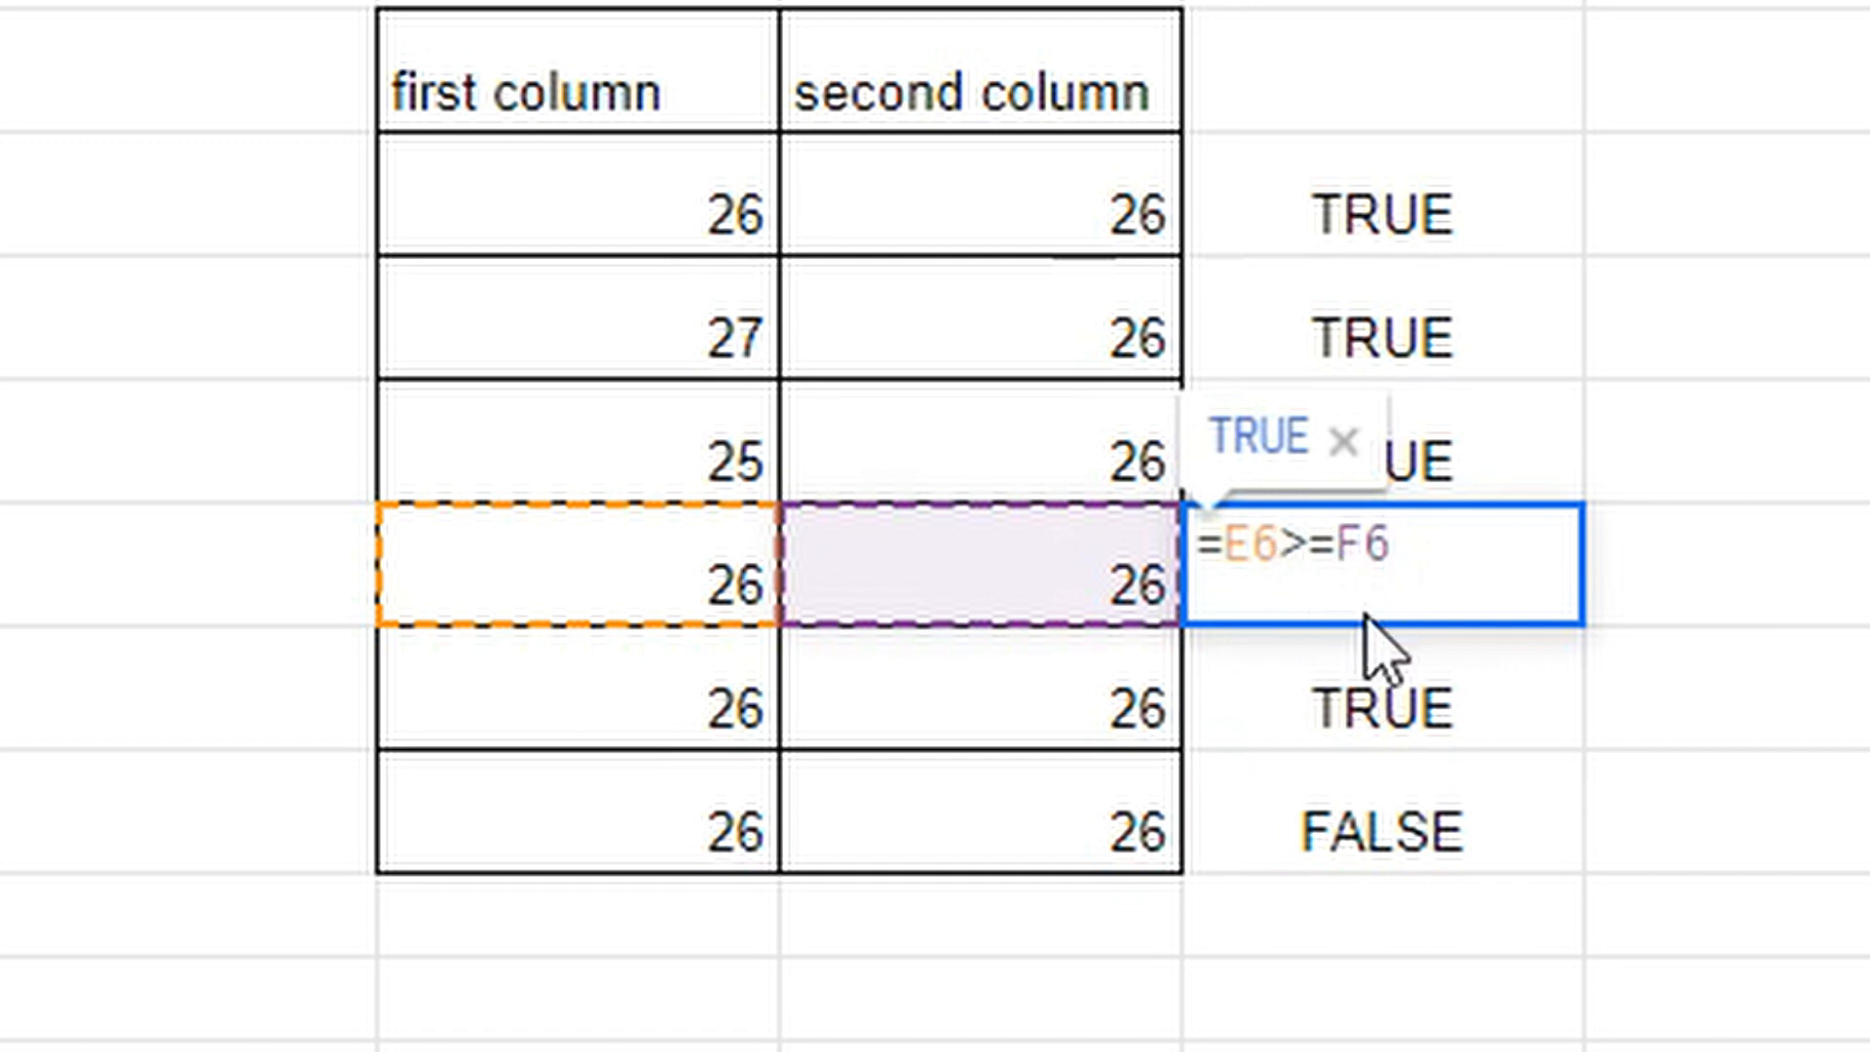
key(Escape)
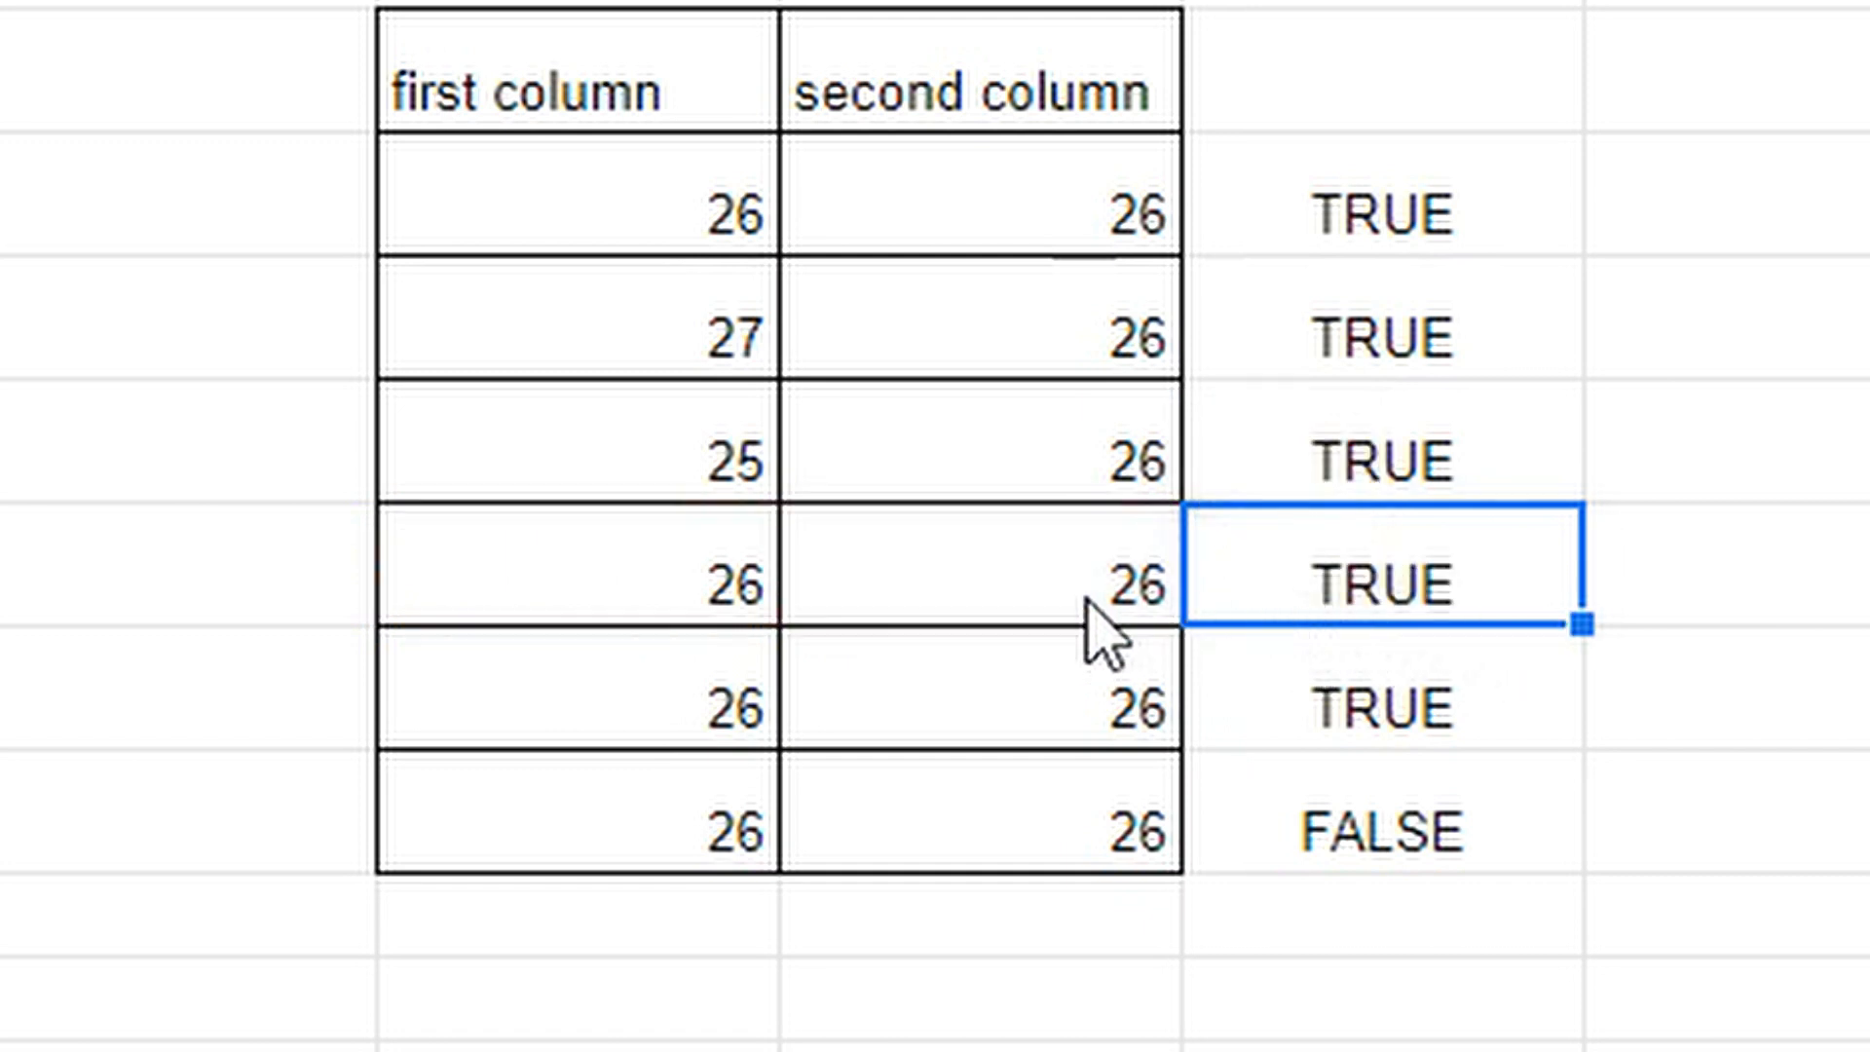
- Compare the values in E6 and F6 with the result in G6
click(959, 584)
click(724, 575)
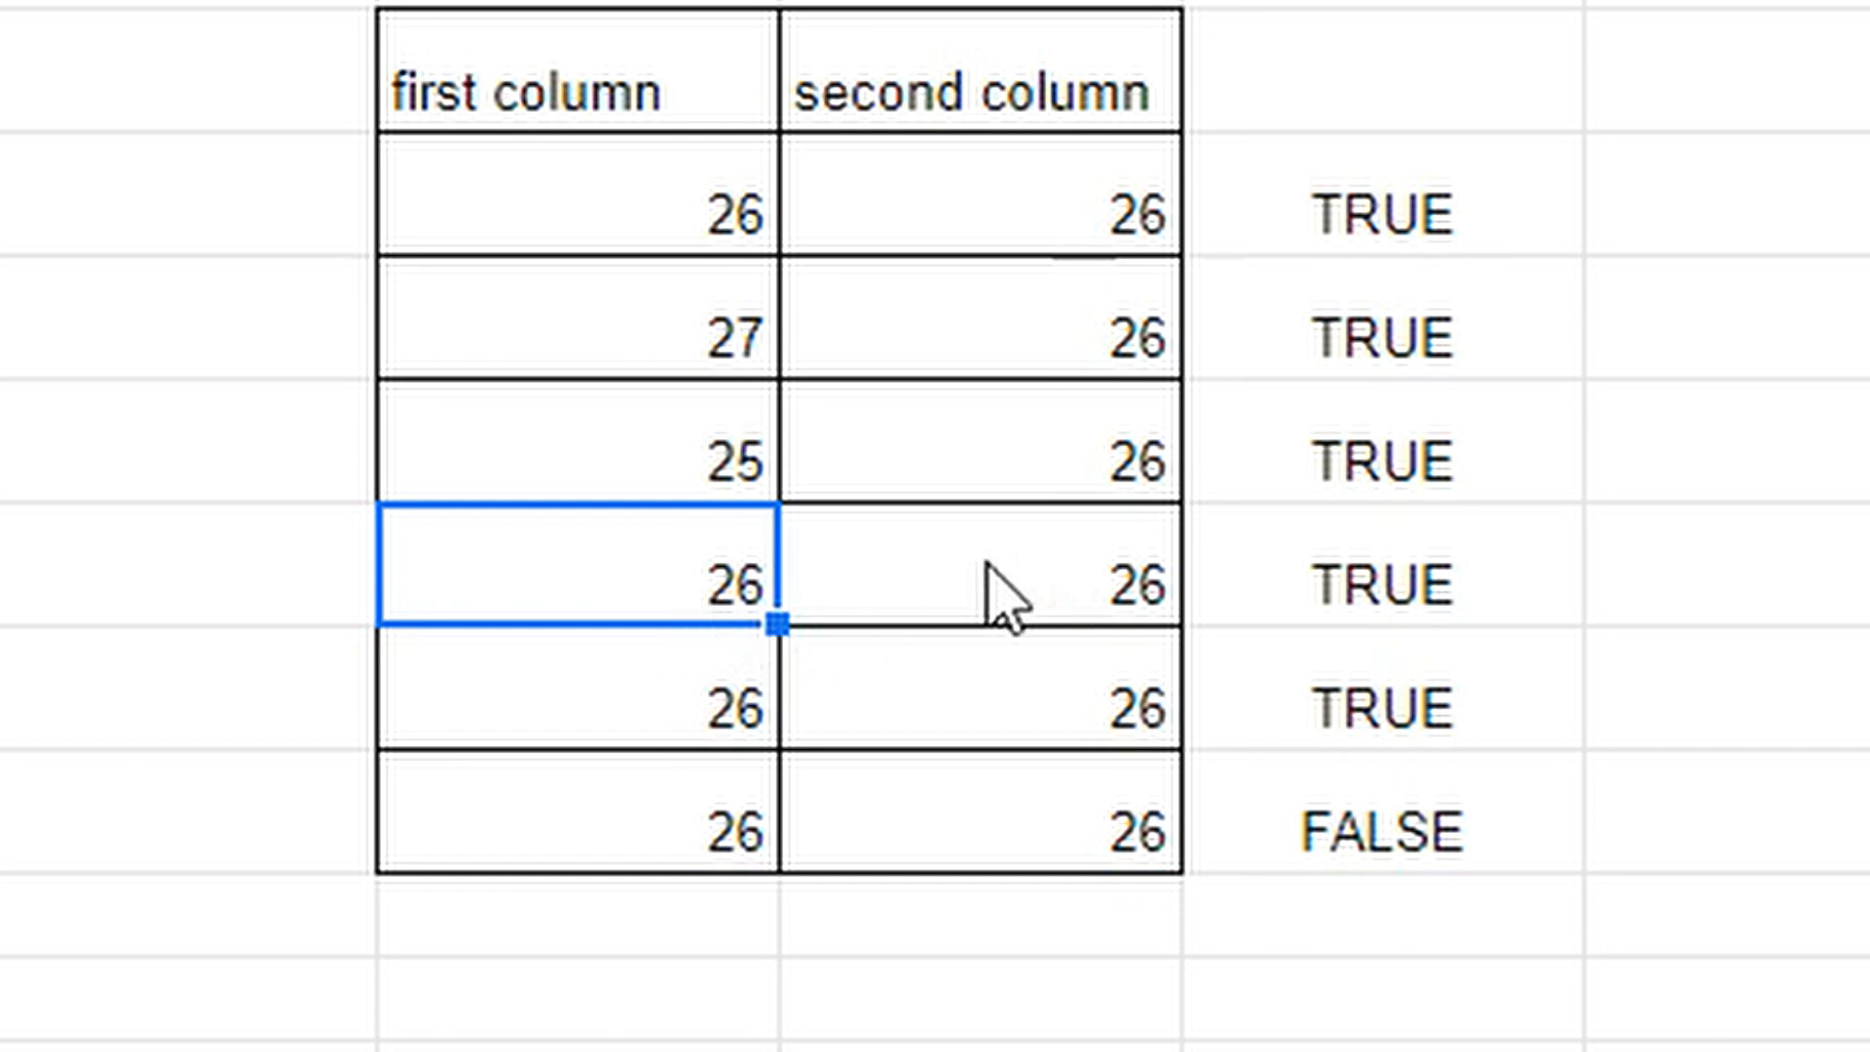
click(833, 593)
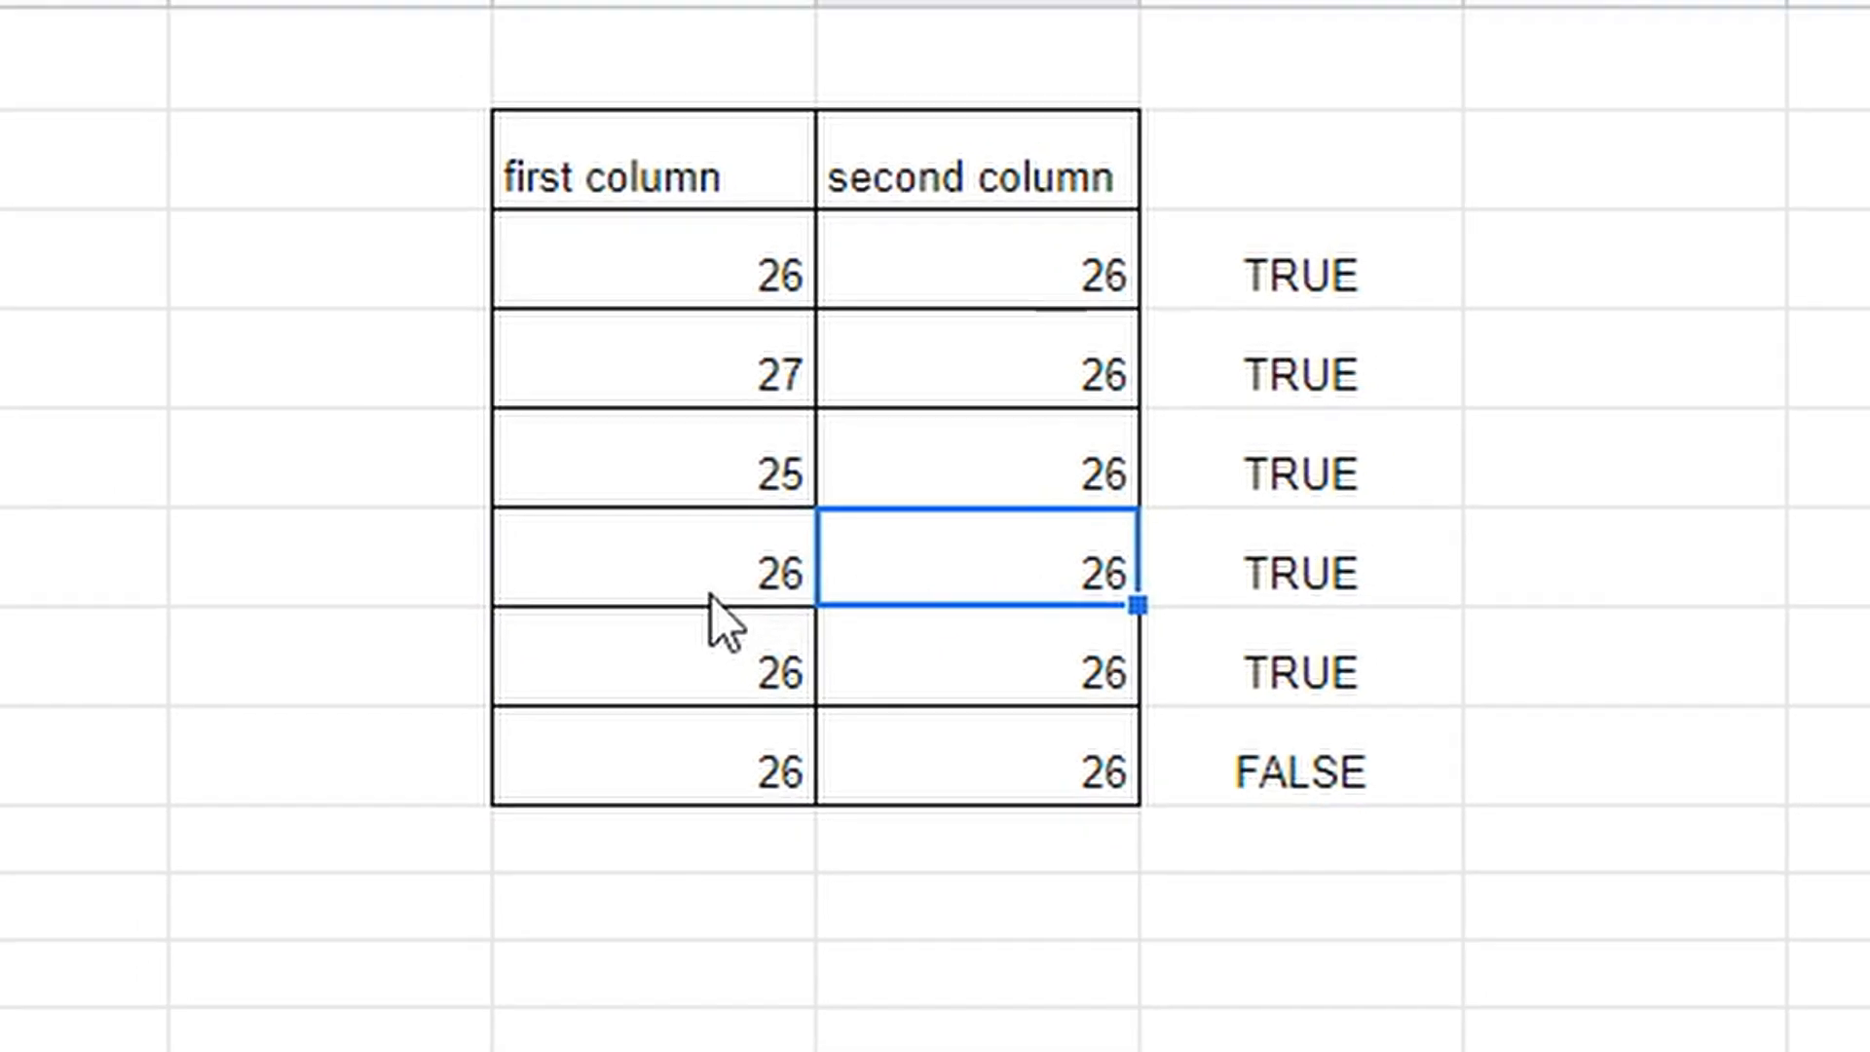
shift+click(651, 600)
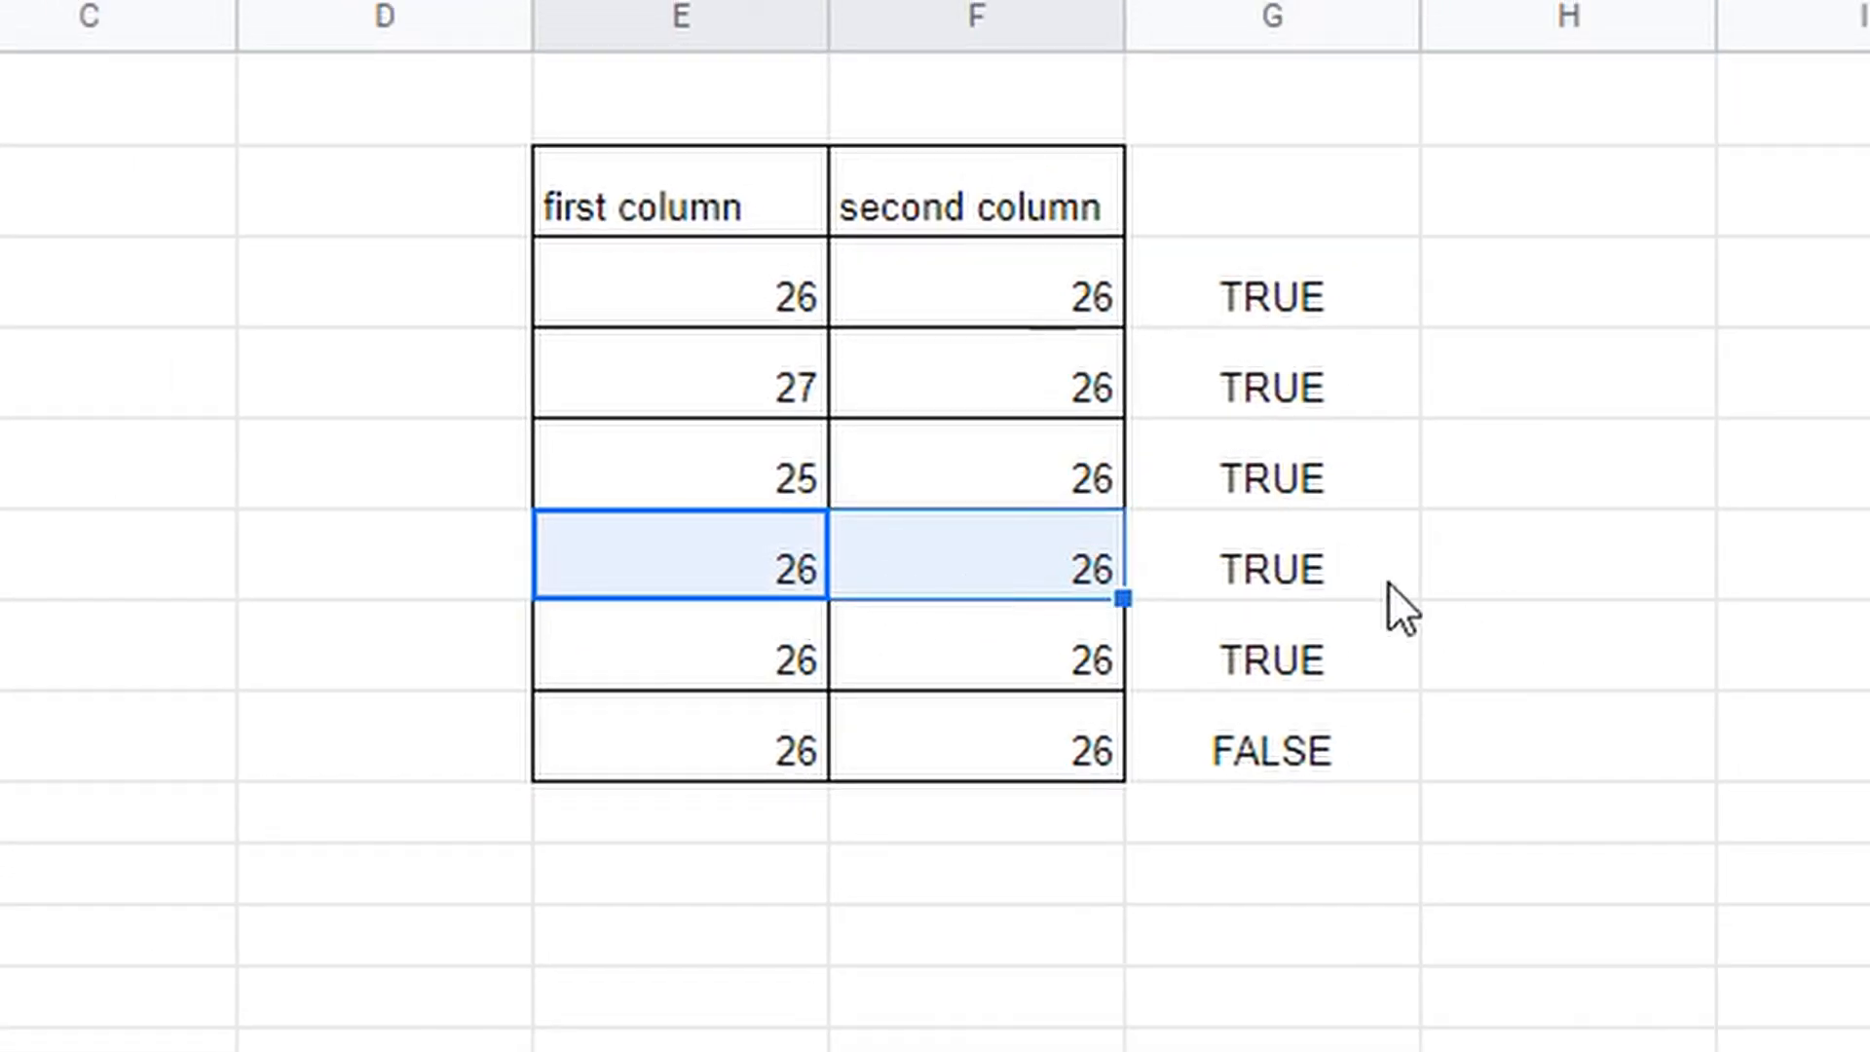
click(1267, 569)
click(687, 570)
- Review the value pairs in E3:F3 and E4:F4 by selecting each pair
drag(768, 310, 984, 325)
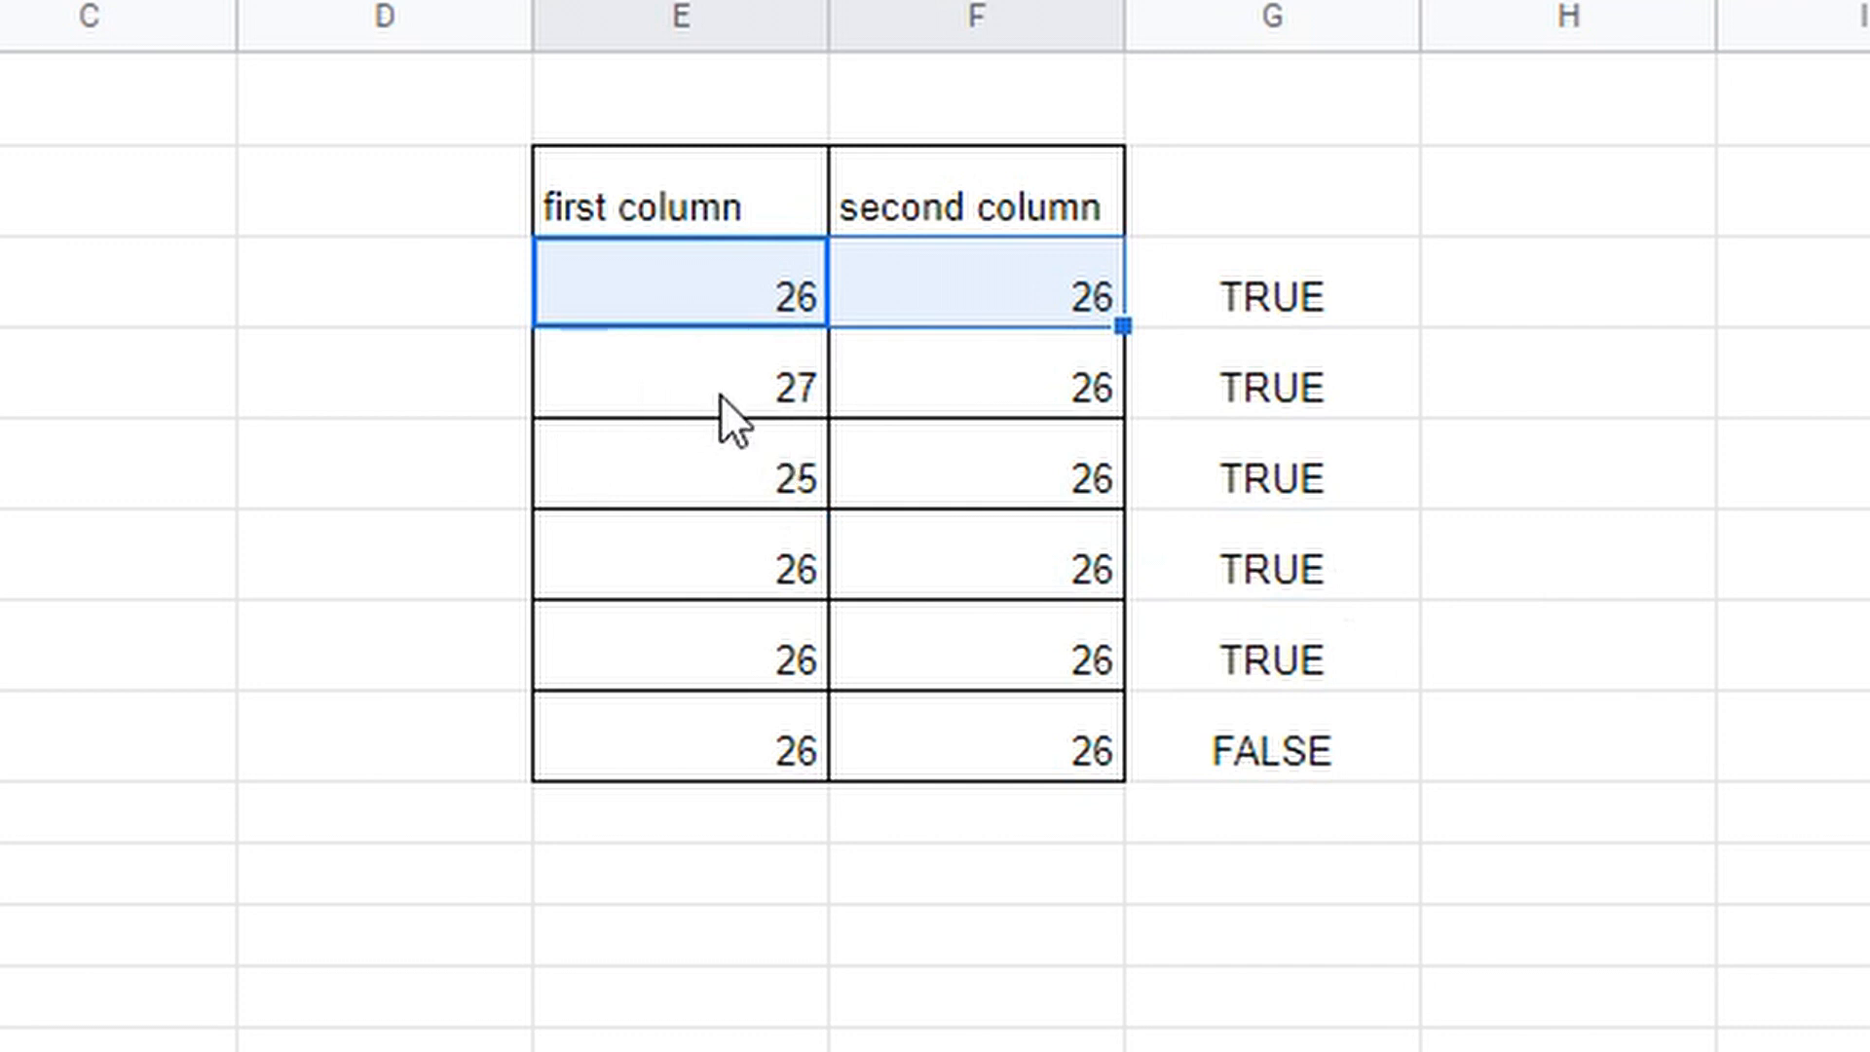
drag(764, 390, 1007, 389)
drag(738, 318, 890, 321)
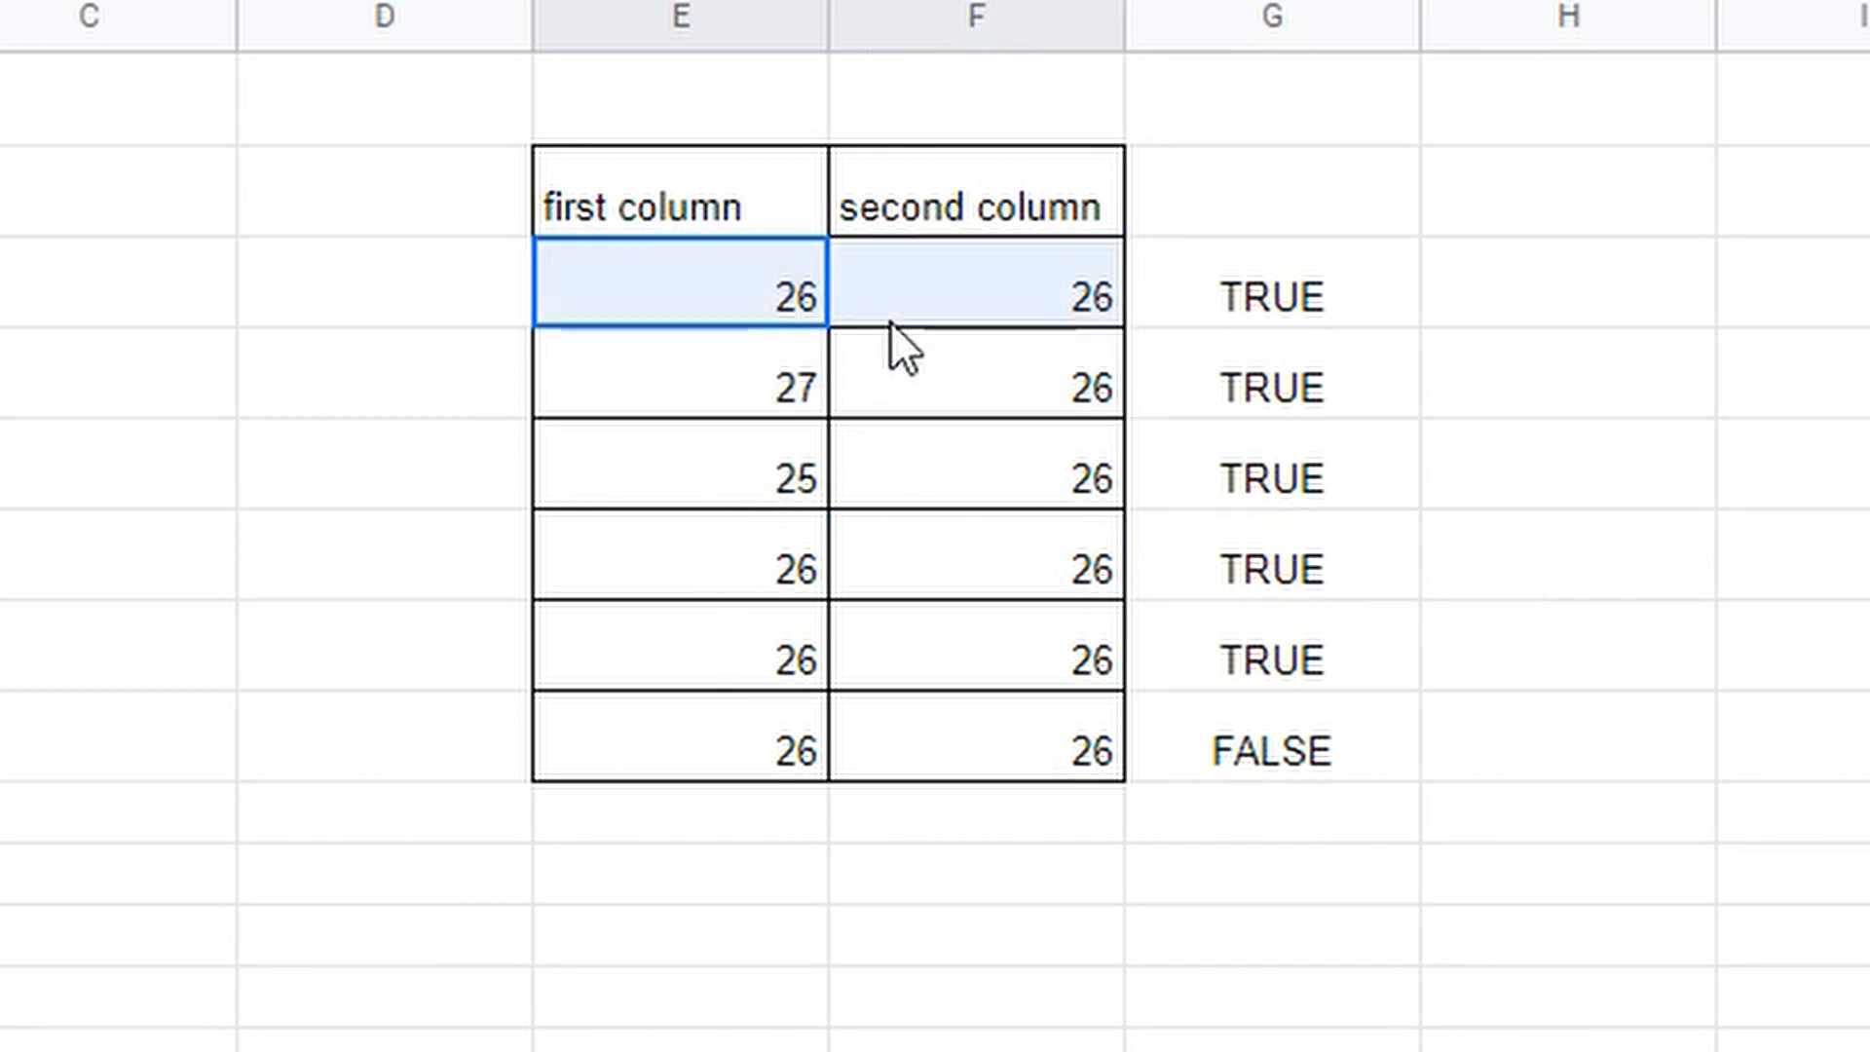
- Set the first column value in E6 to 27 to test the comparison against F6
click(1239, 586)
click(804, 579)
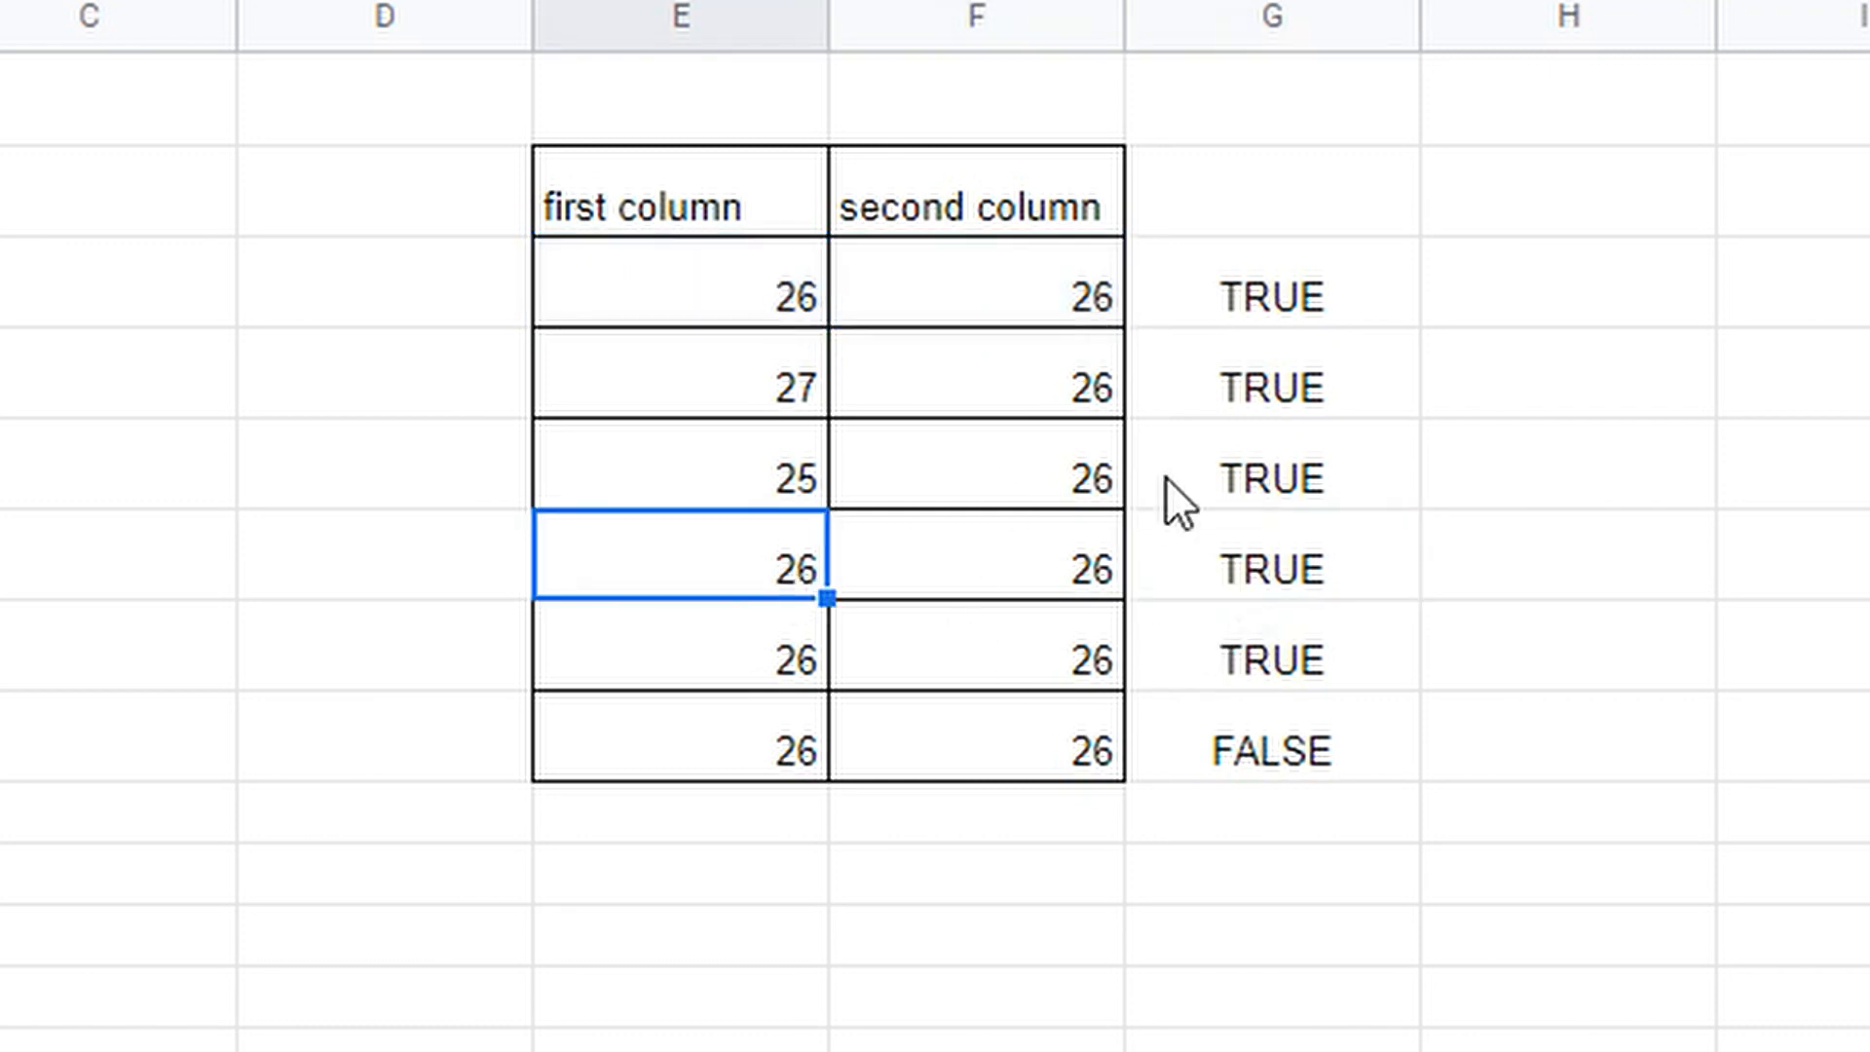
text(27)
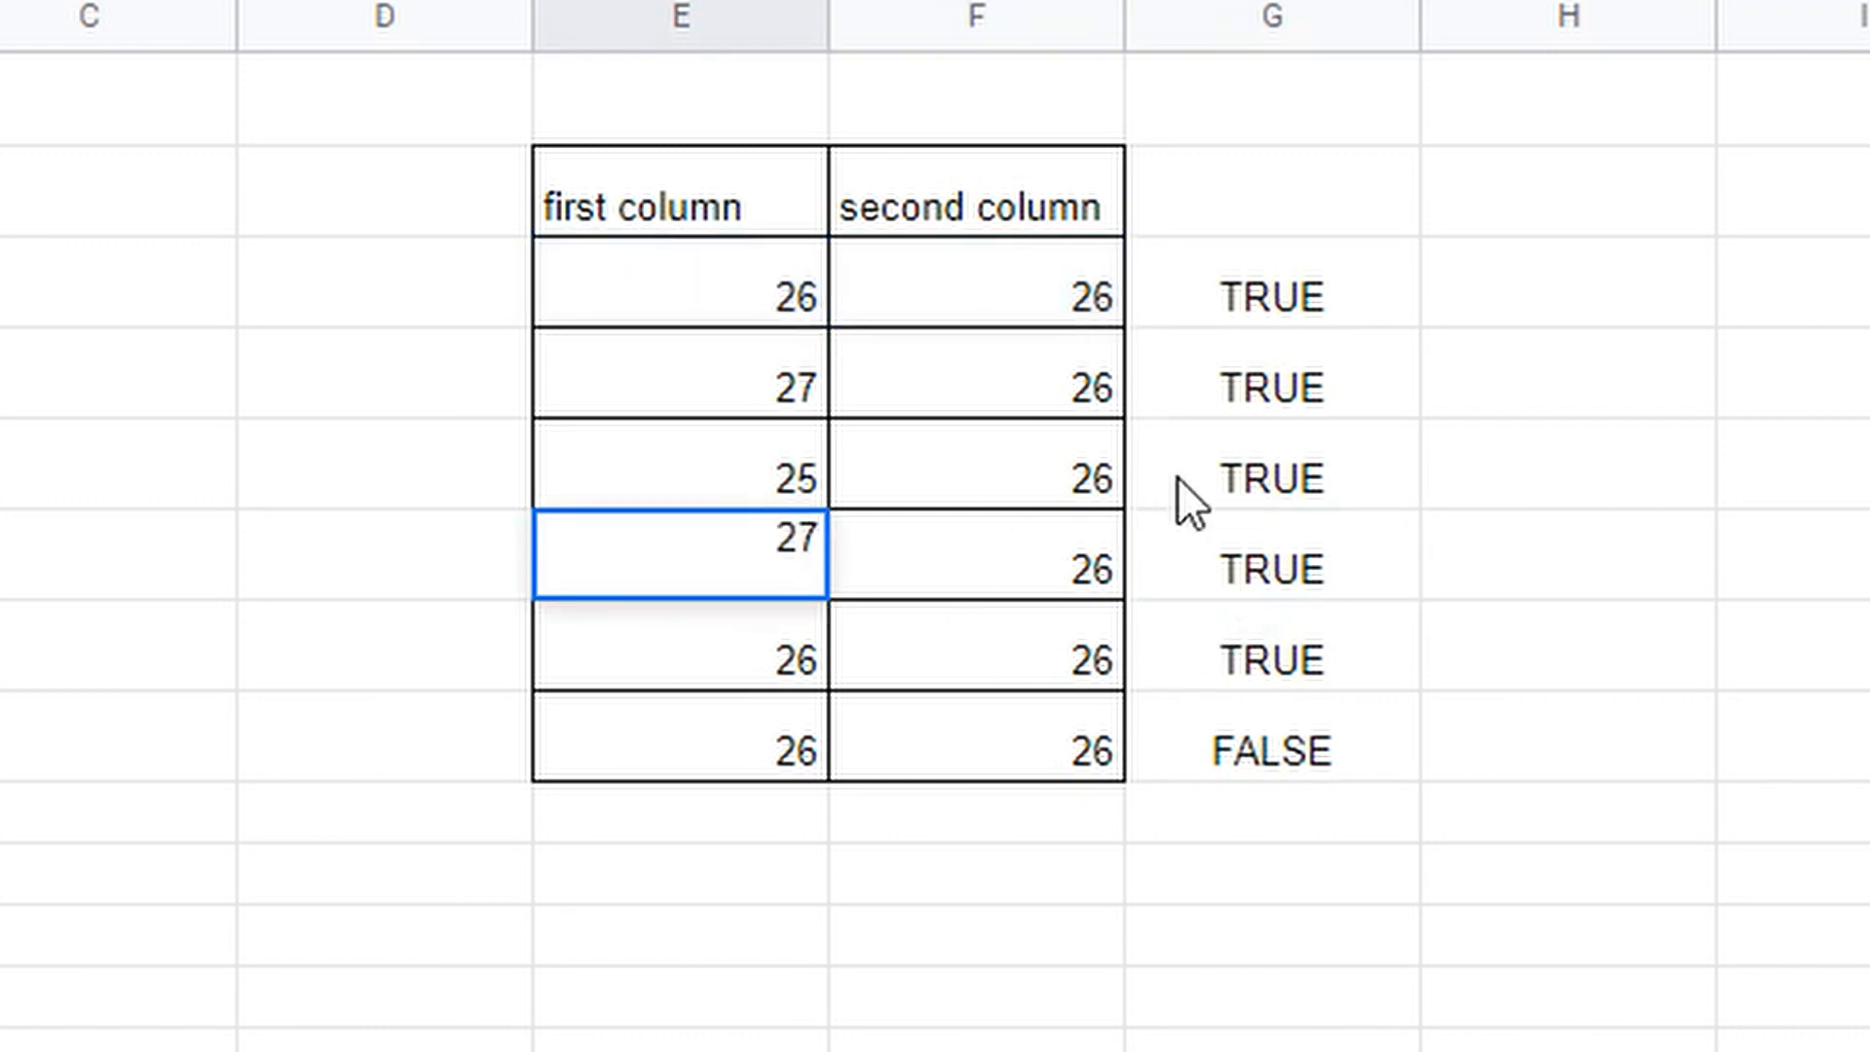
key(Return)
key(Up)
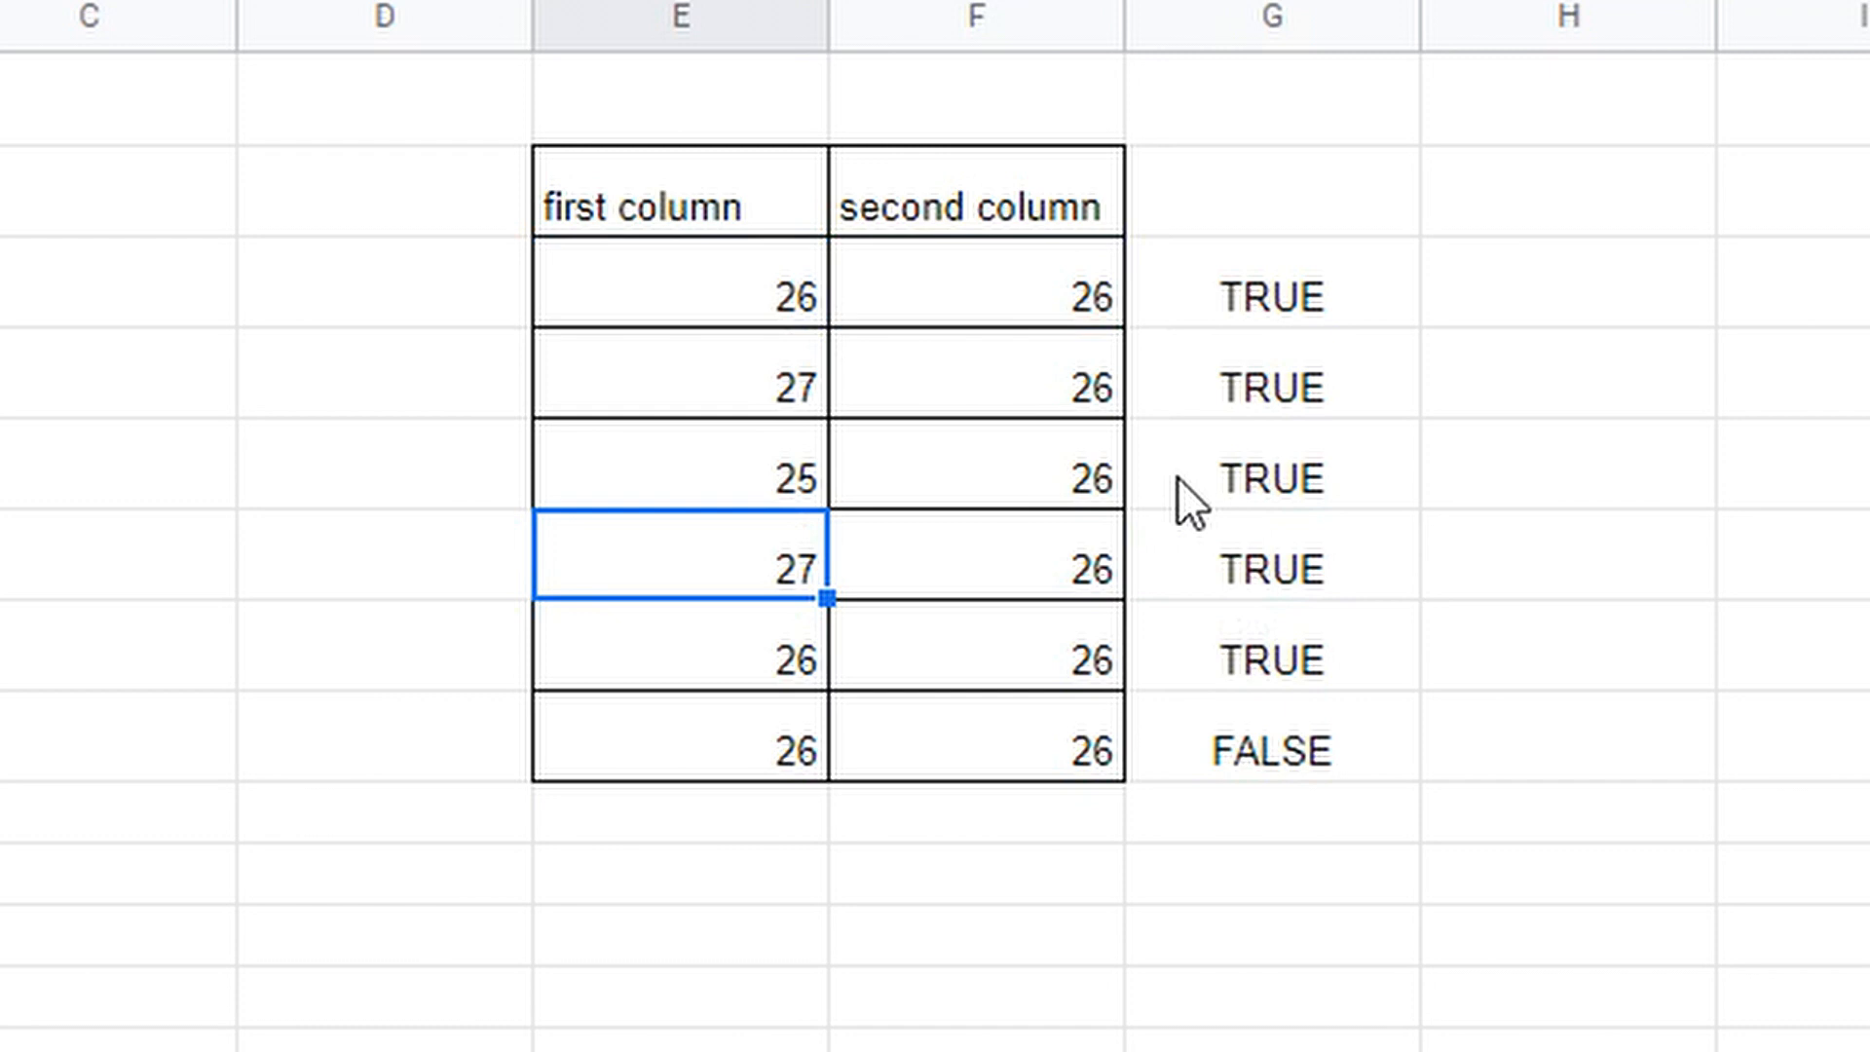
key(Right)
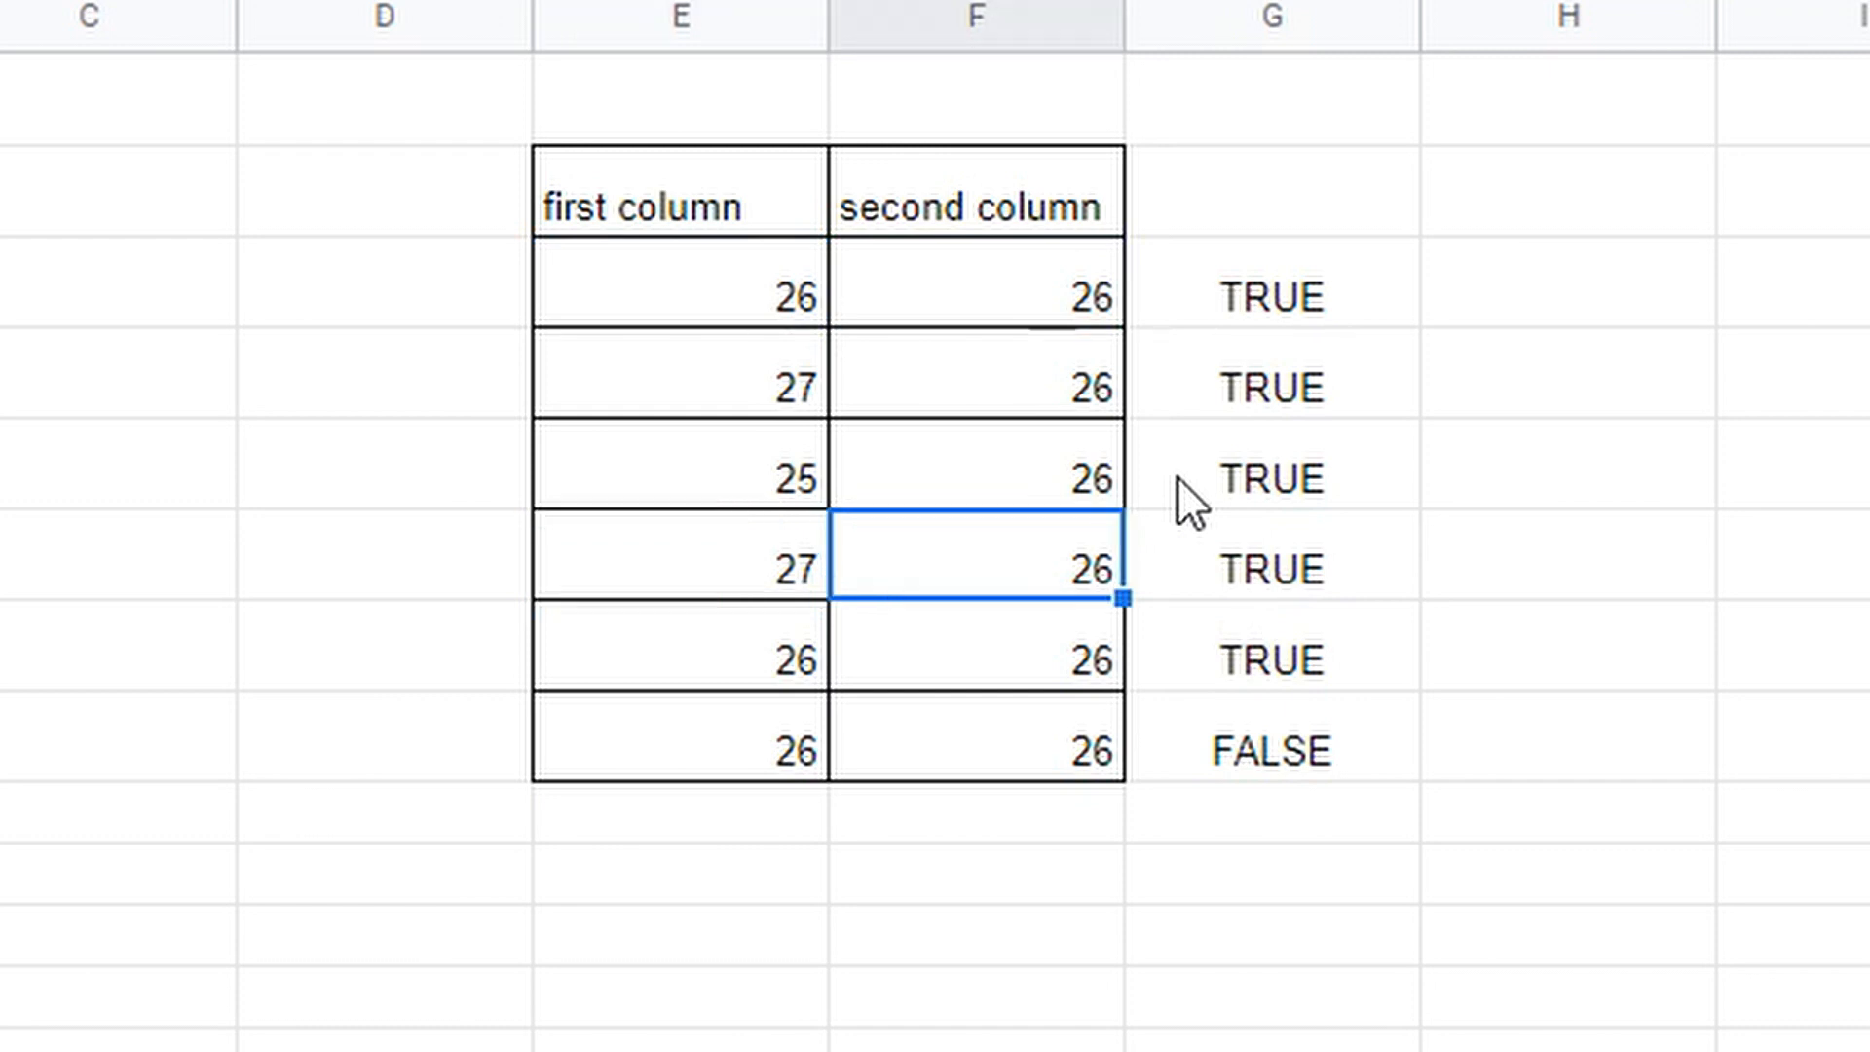
key(Left)
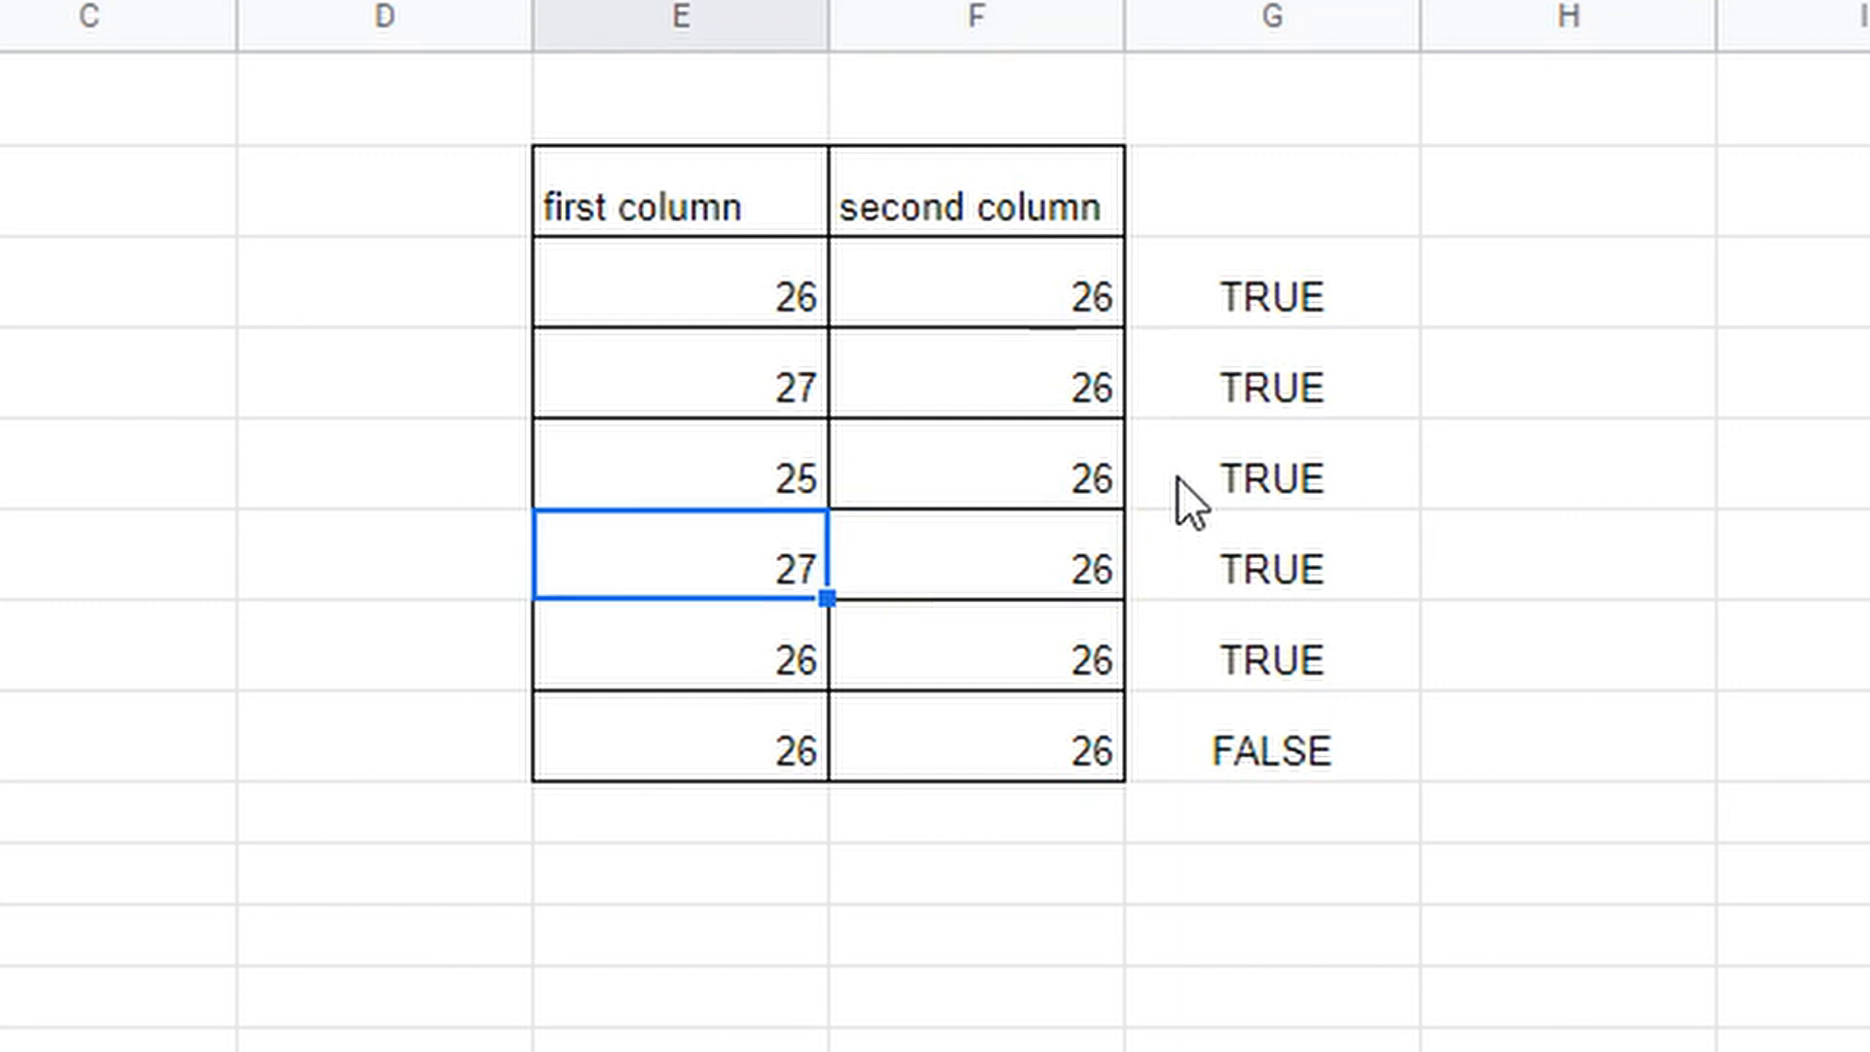
- Test the comparison in row 6 with 25 in E6 and restore E6 to 26
text(25)
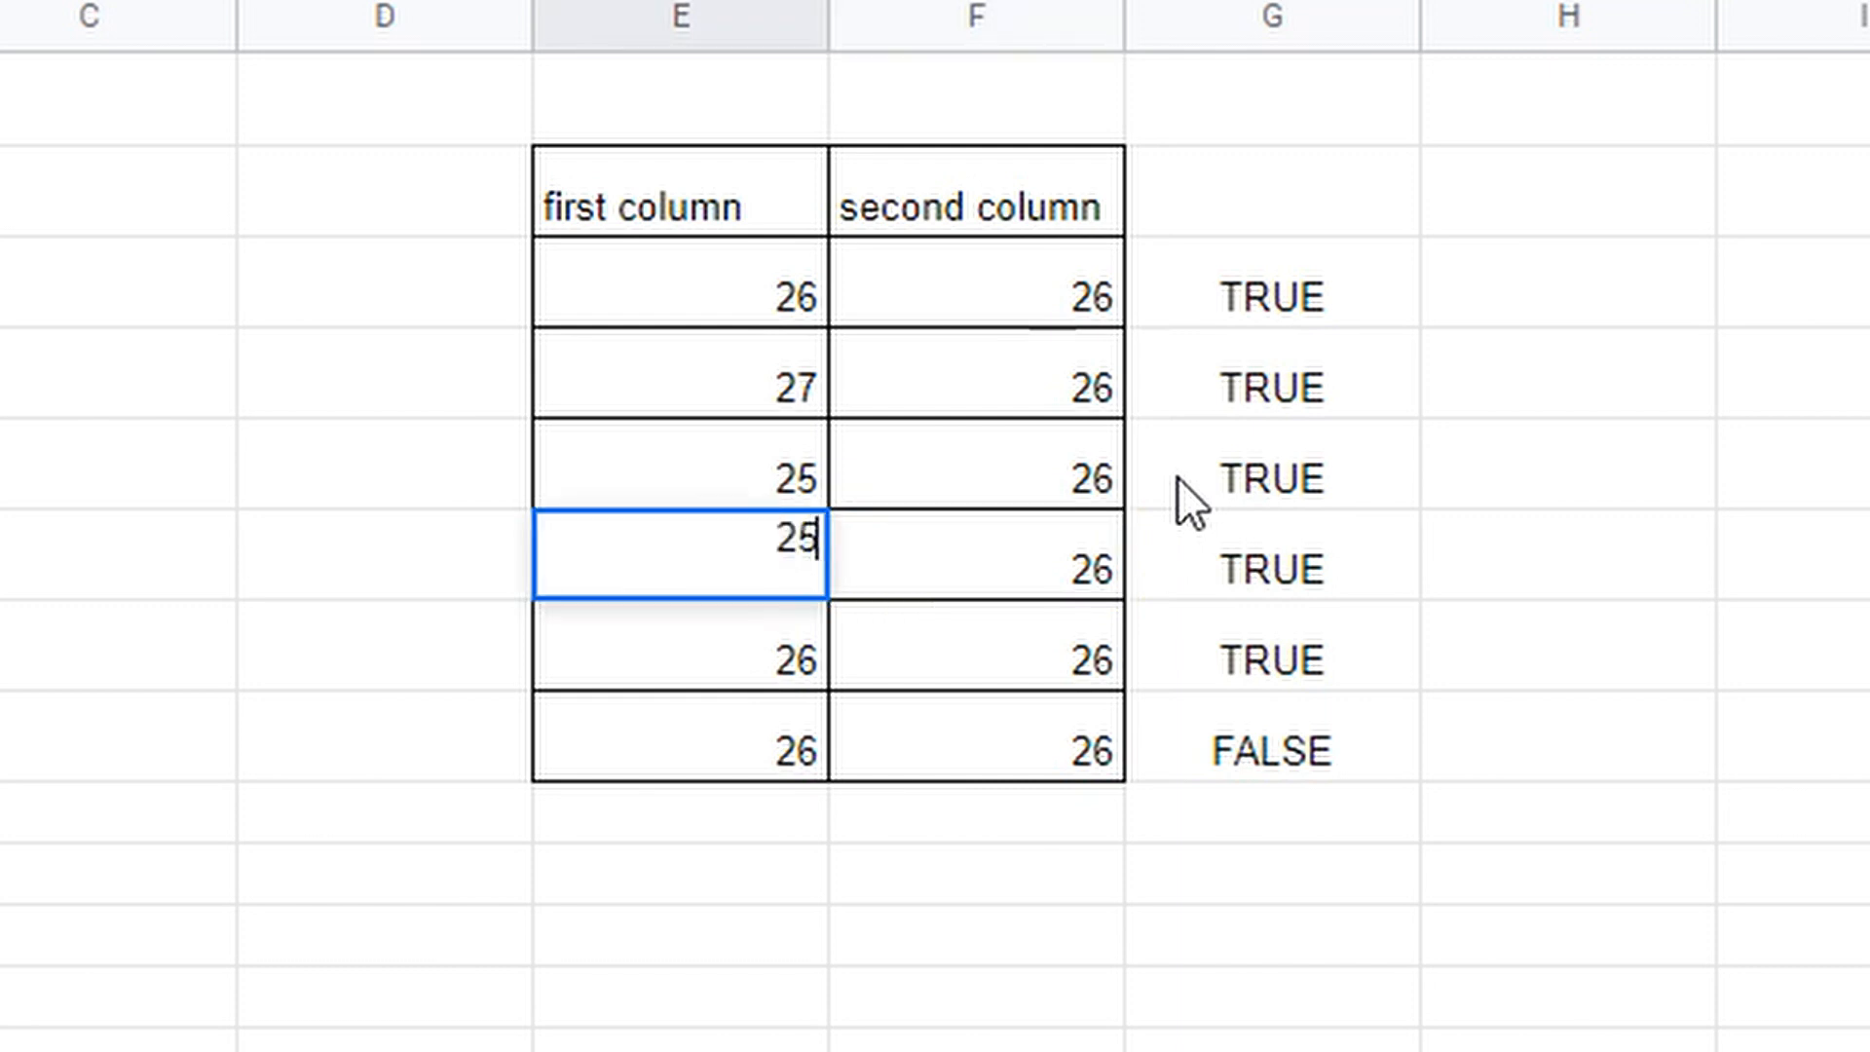
key(Return)
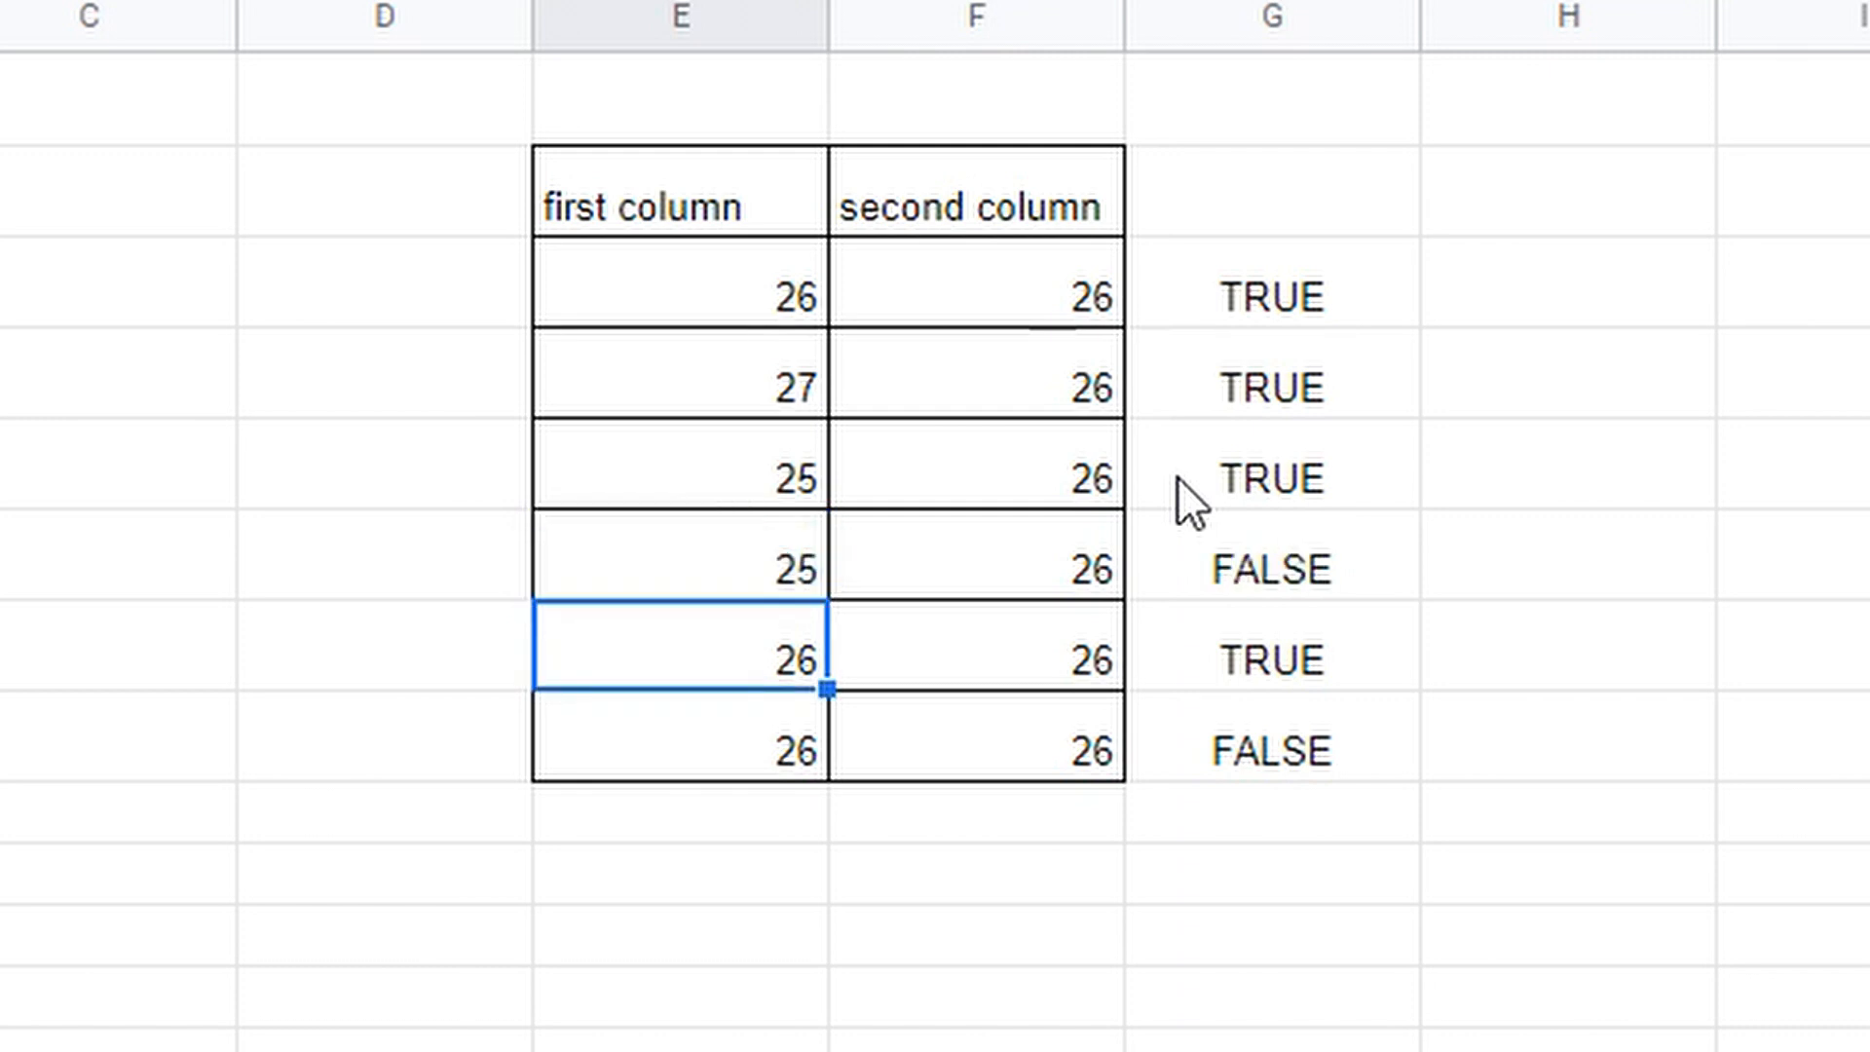
key(Up)
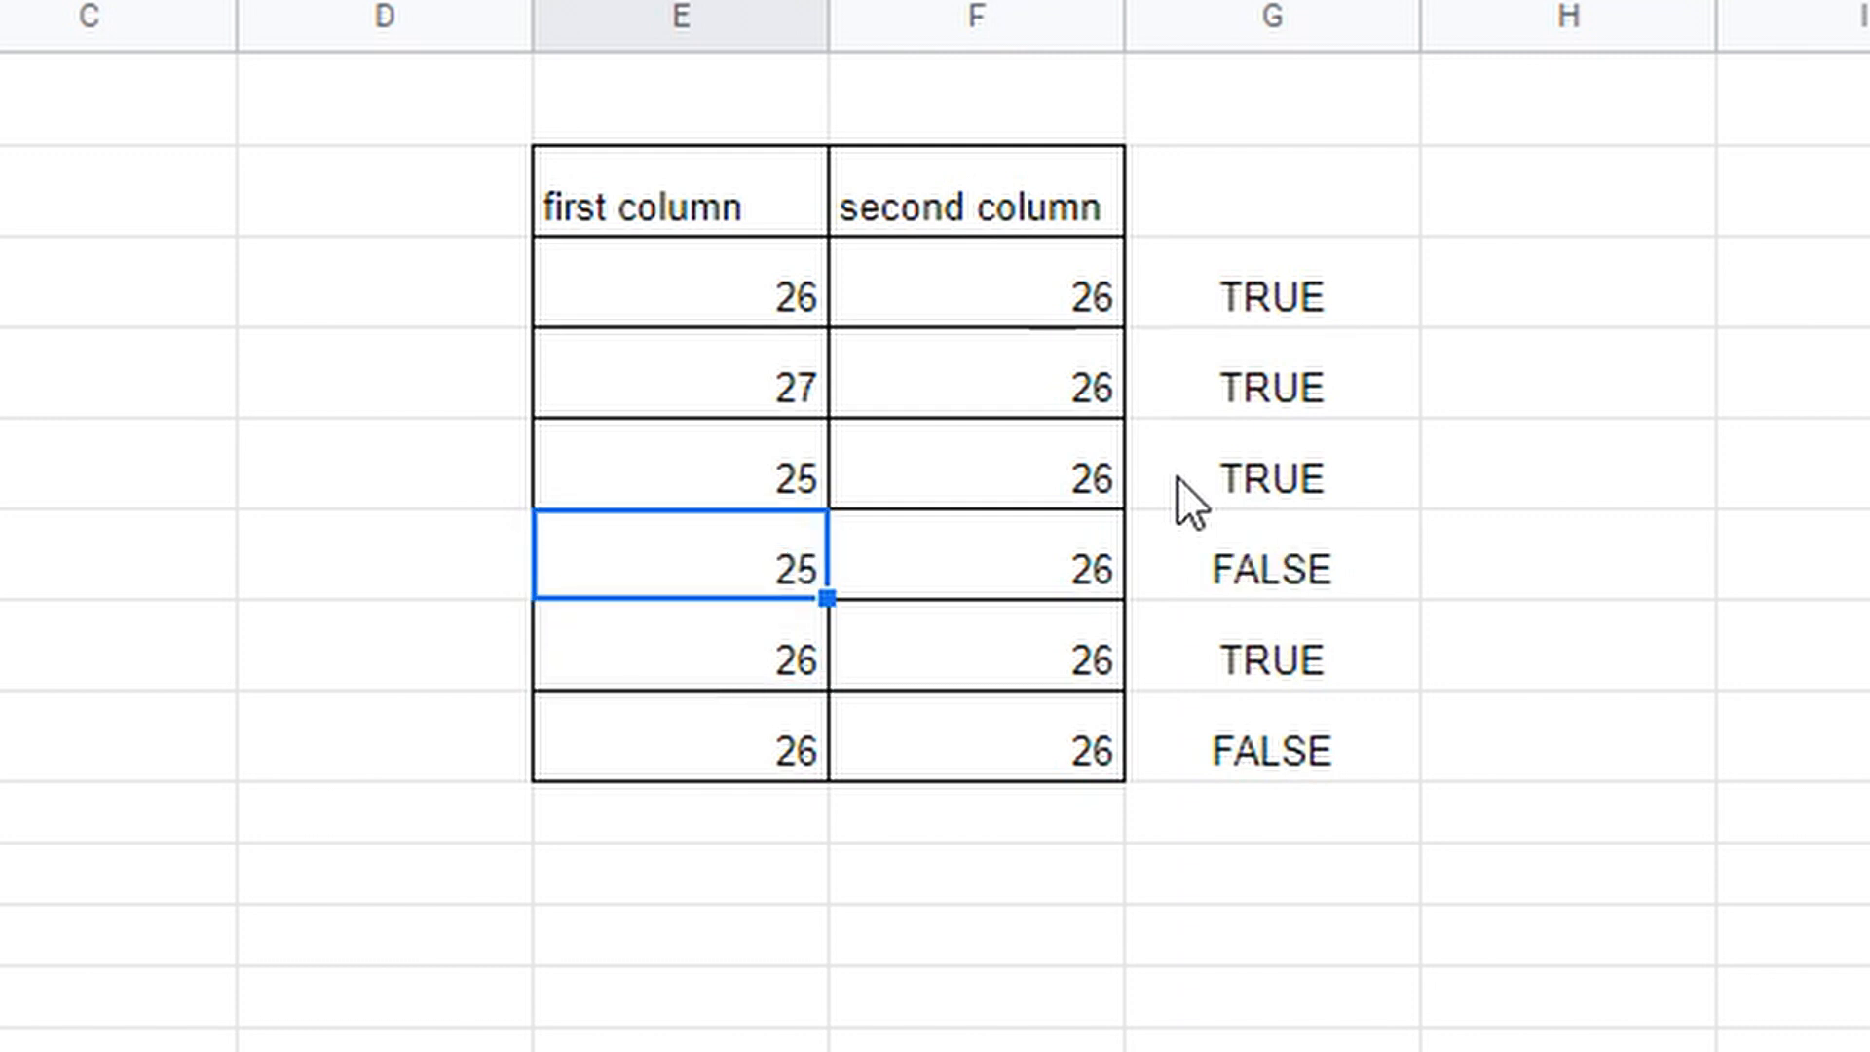
text(26)
key(Return)
- Compare the values in E7 and F7 with the result in G7
key(Right)
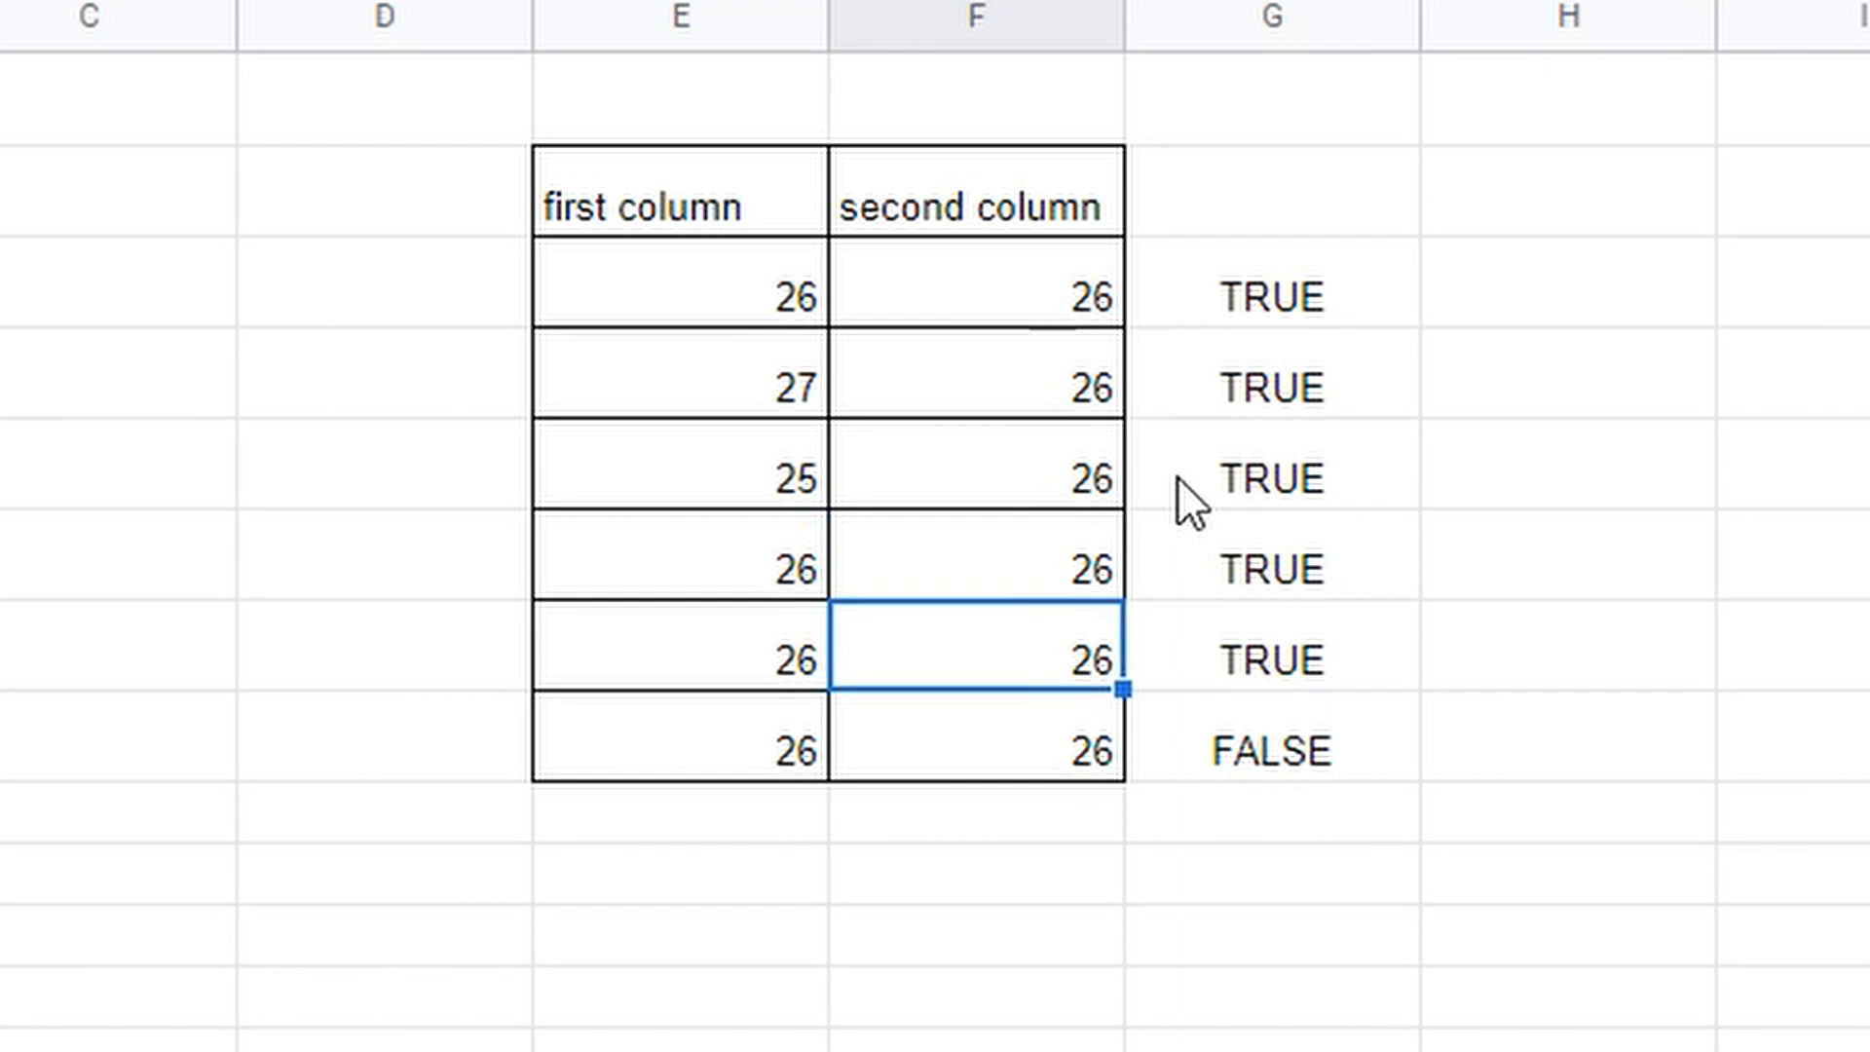
key(Right)
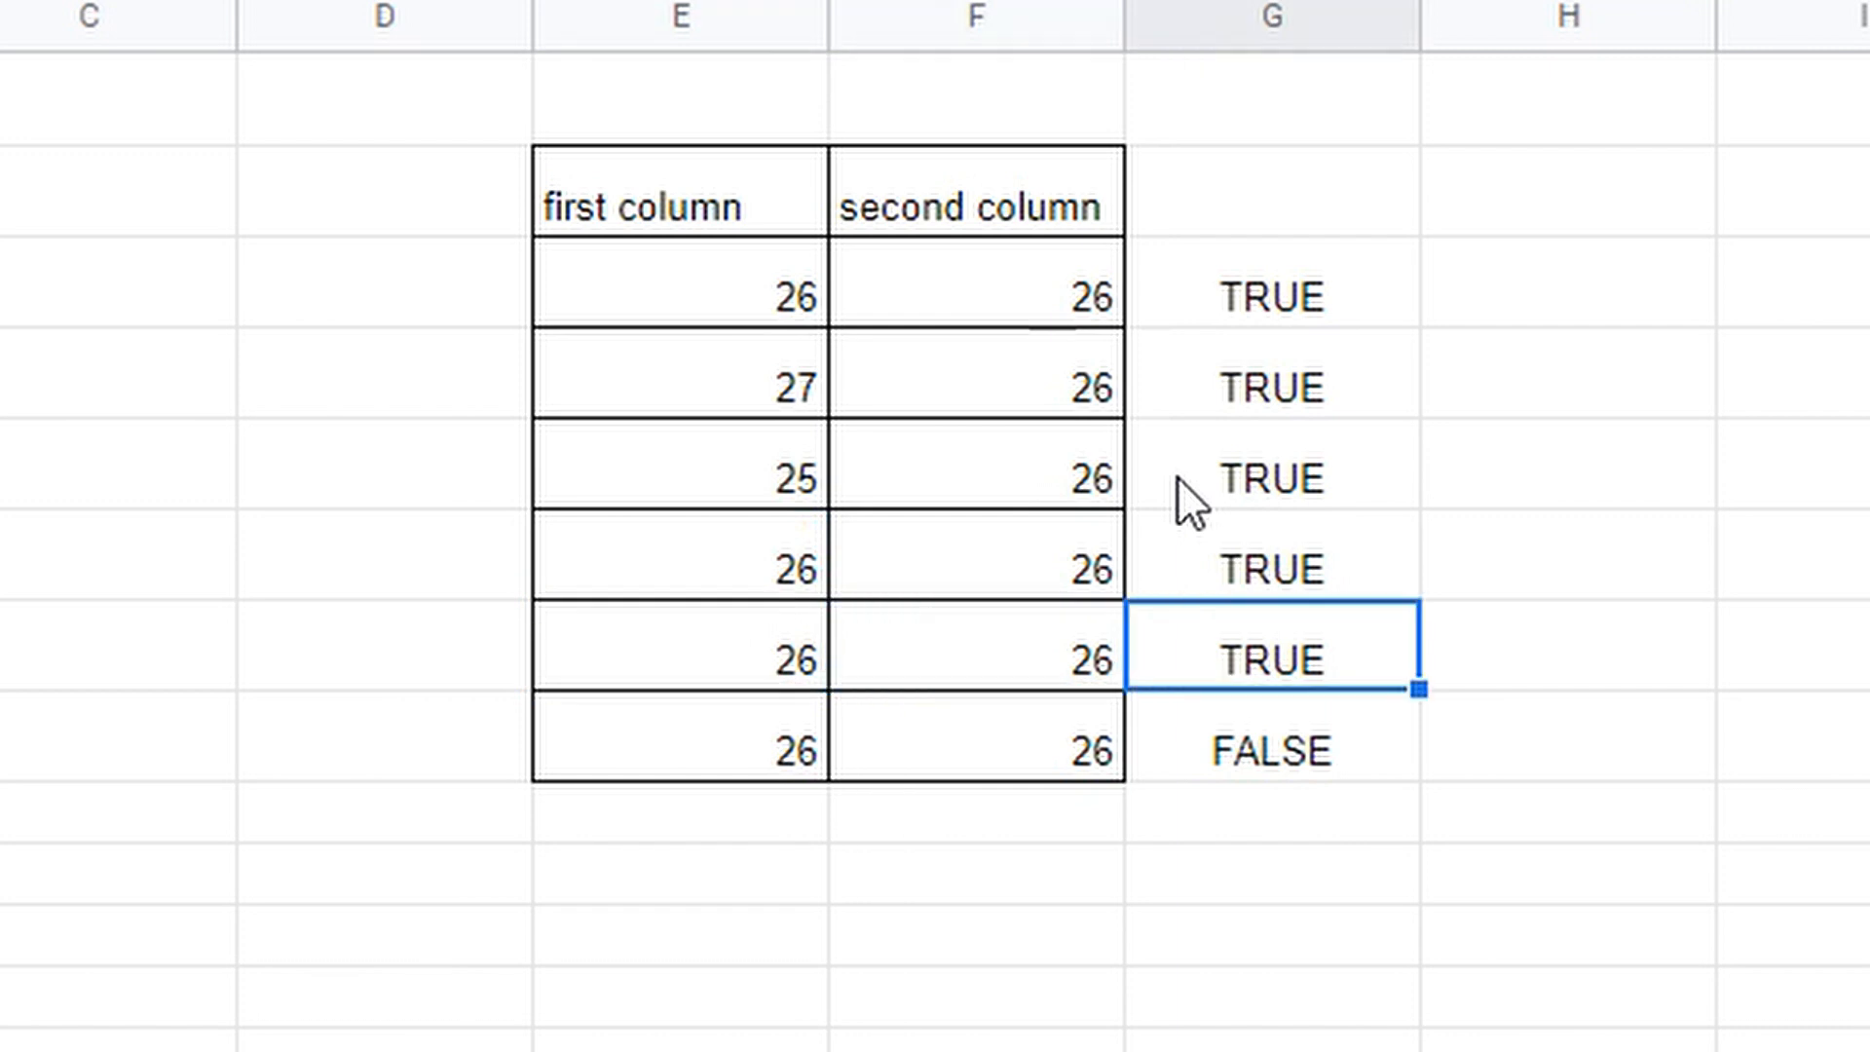
key(Right)
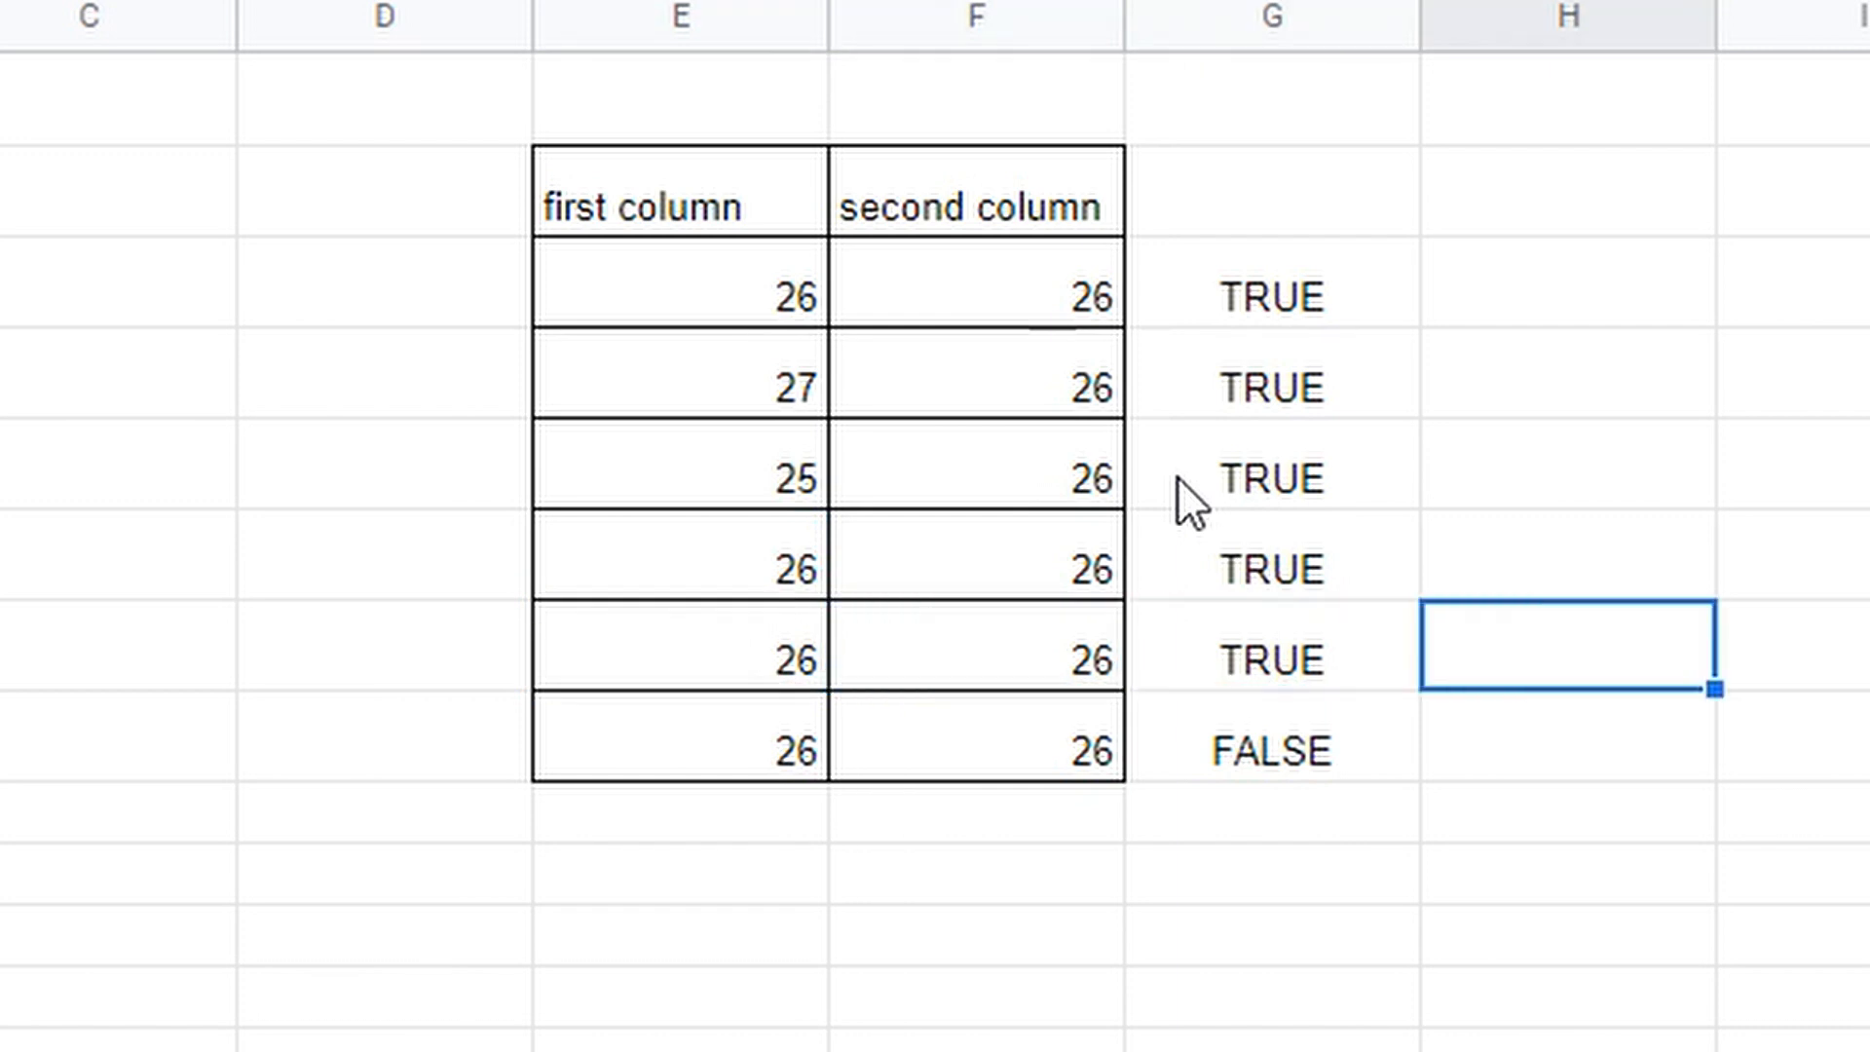
click(727, 662)
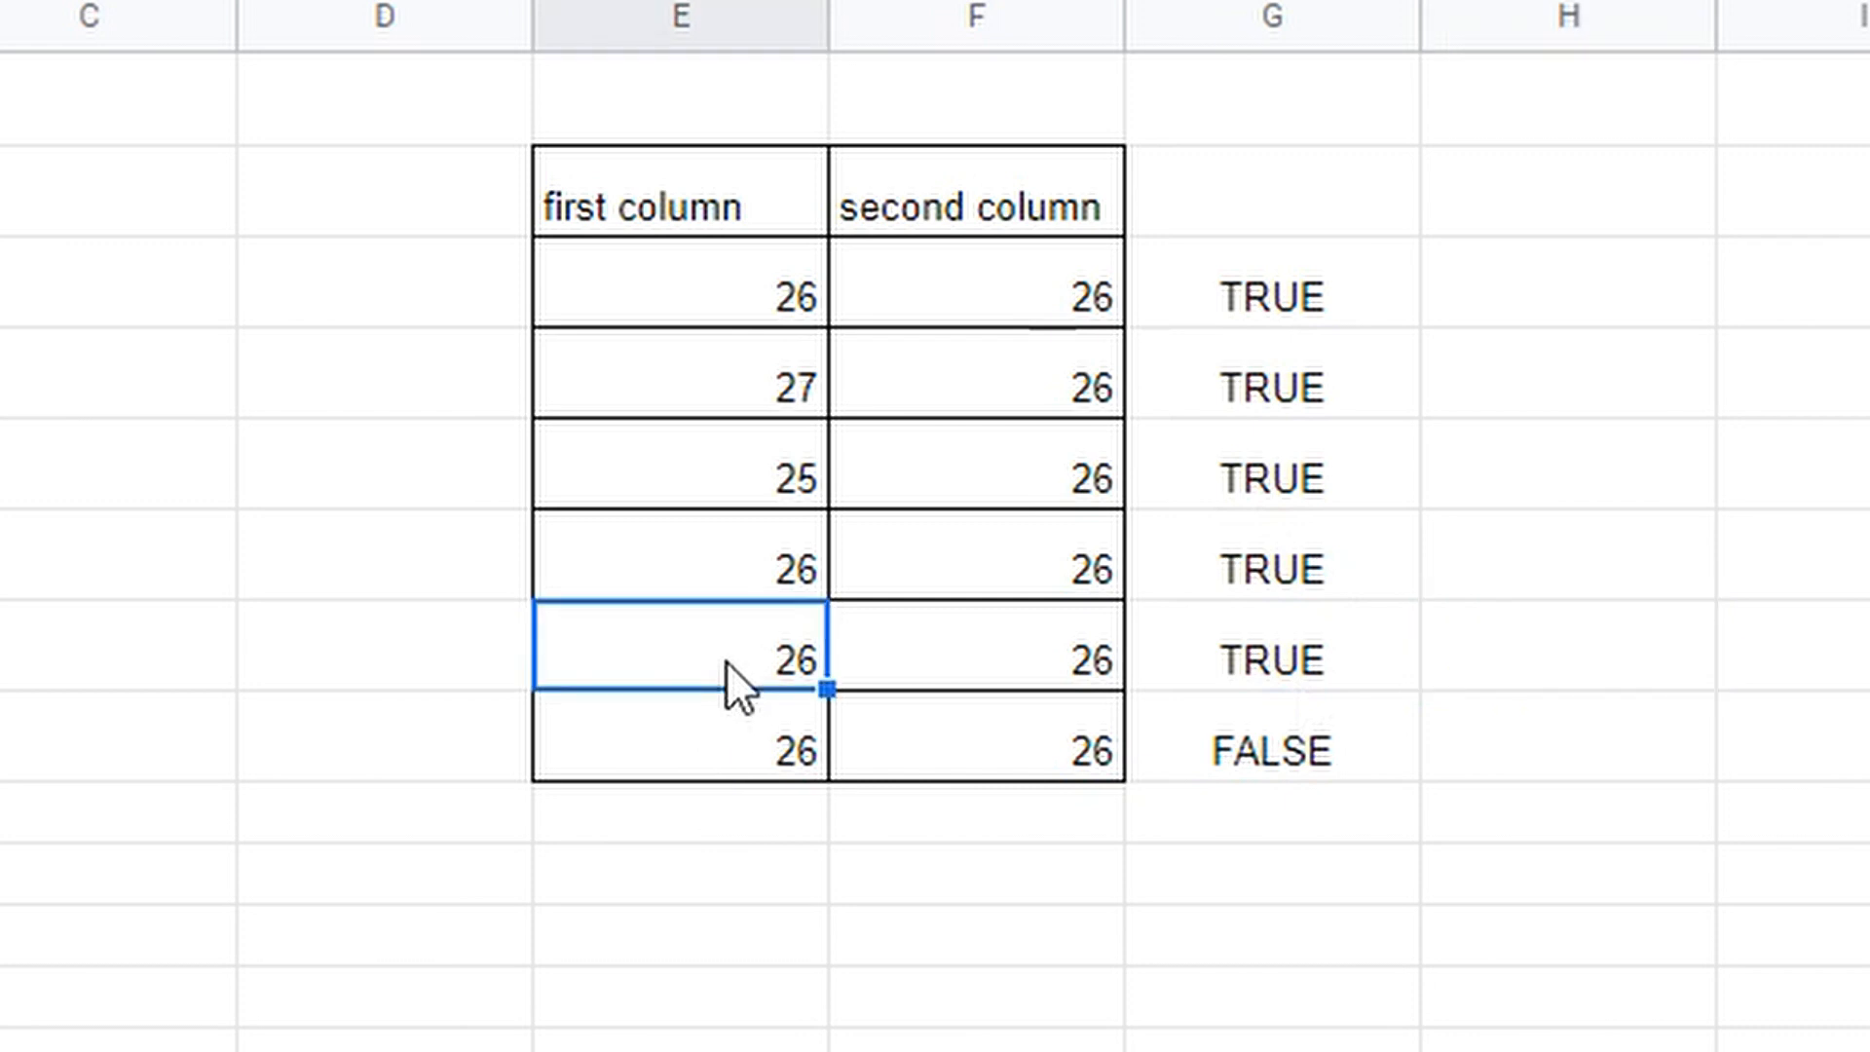
click(1060, 655)
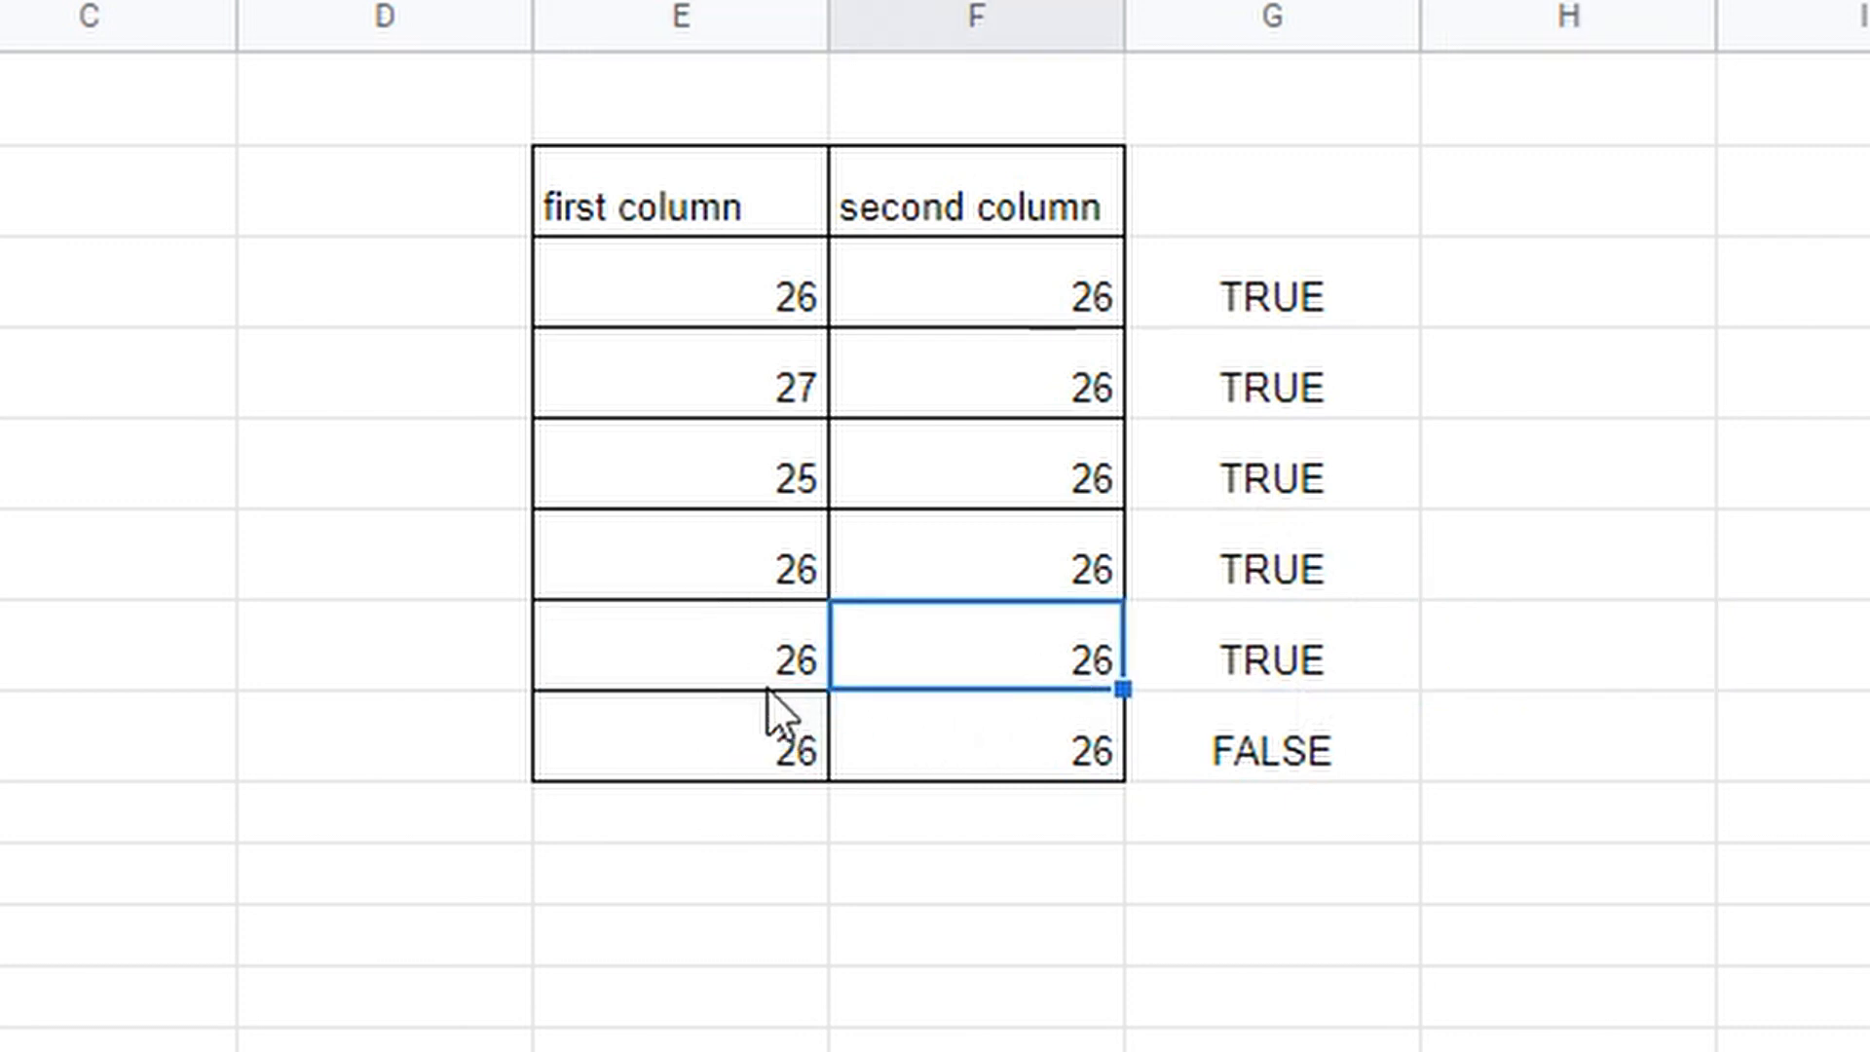
click(768, 686)
click(902, 647)
click(758, 666)
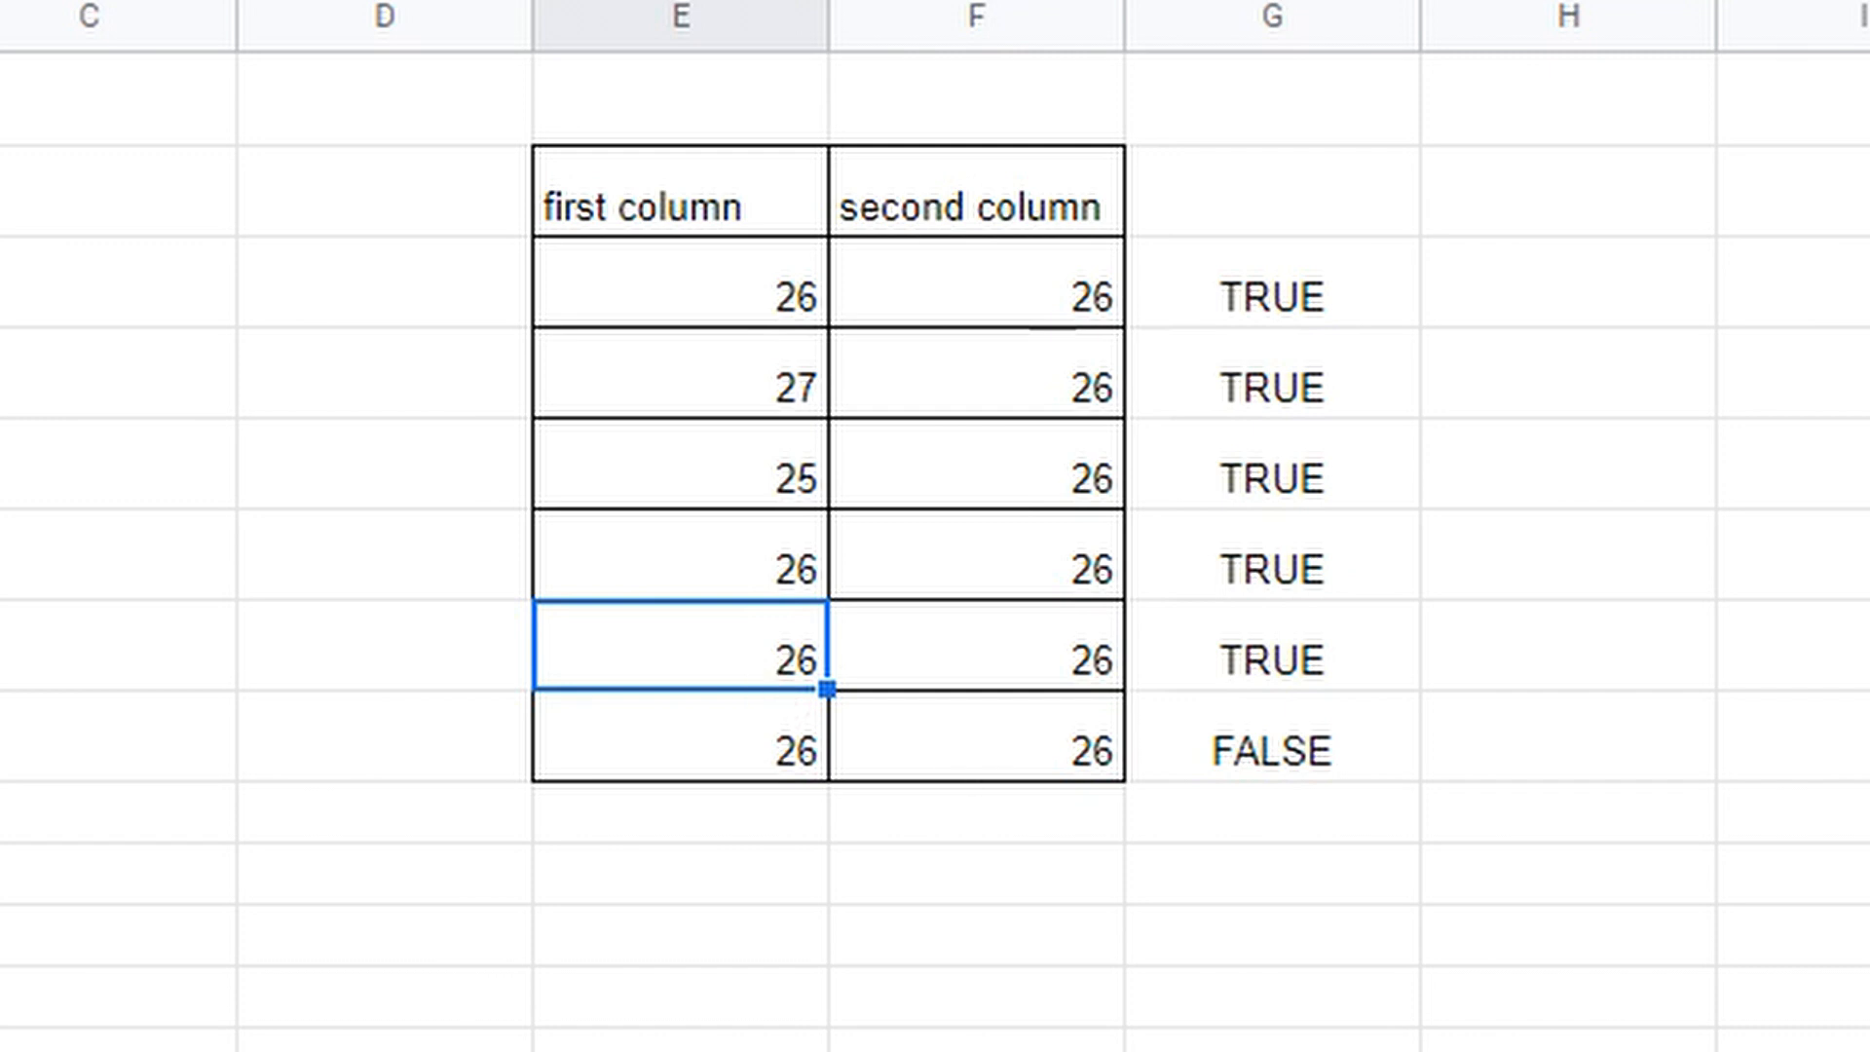
drag(1065, 675, 785, 672)
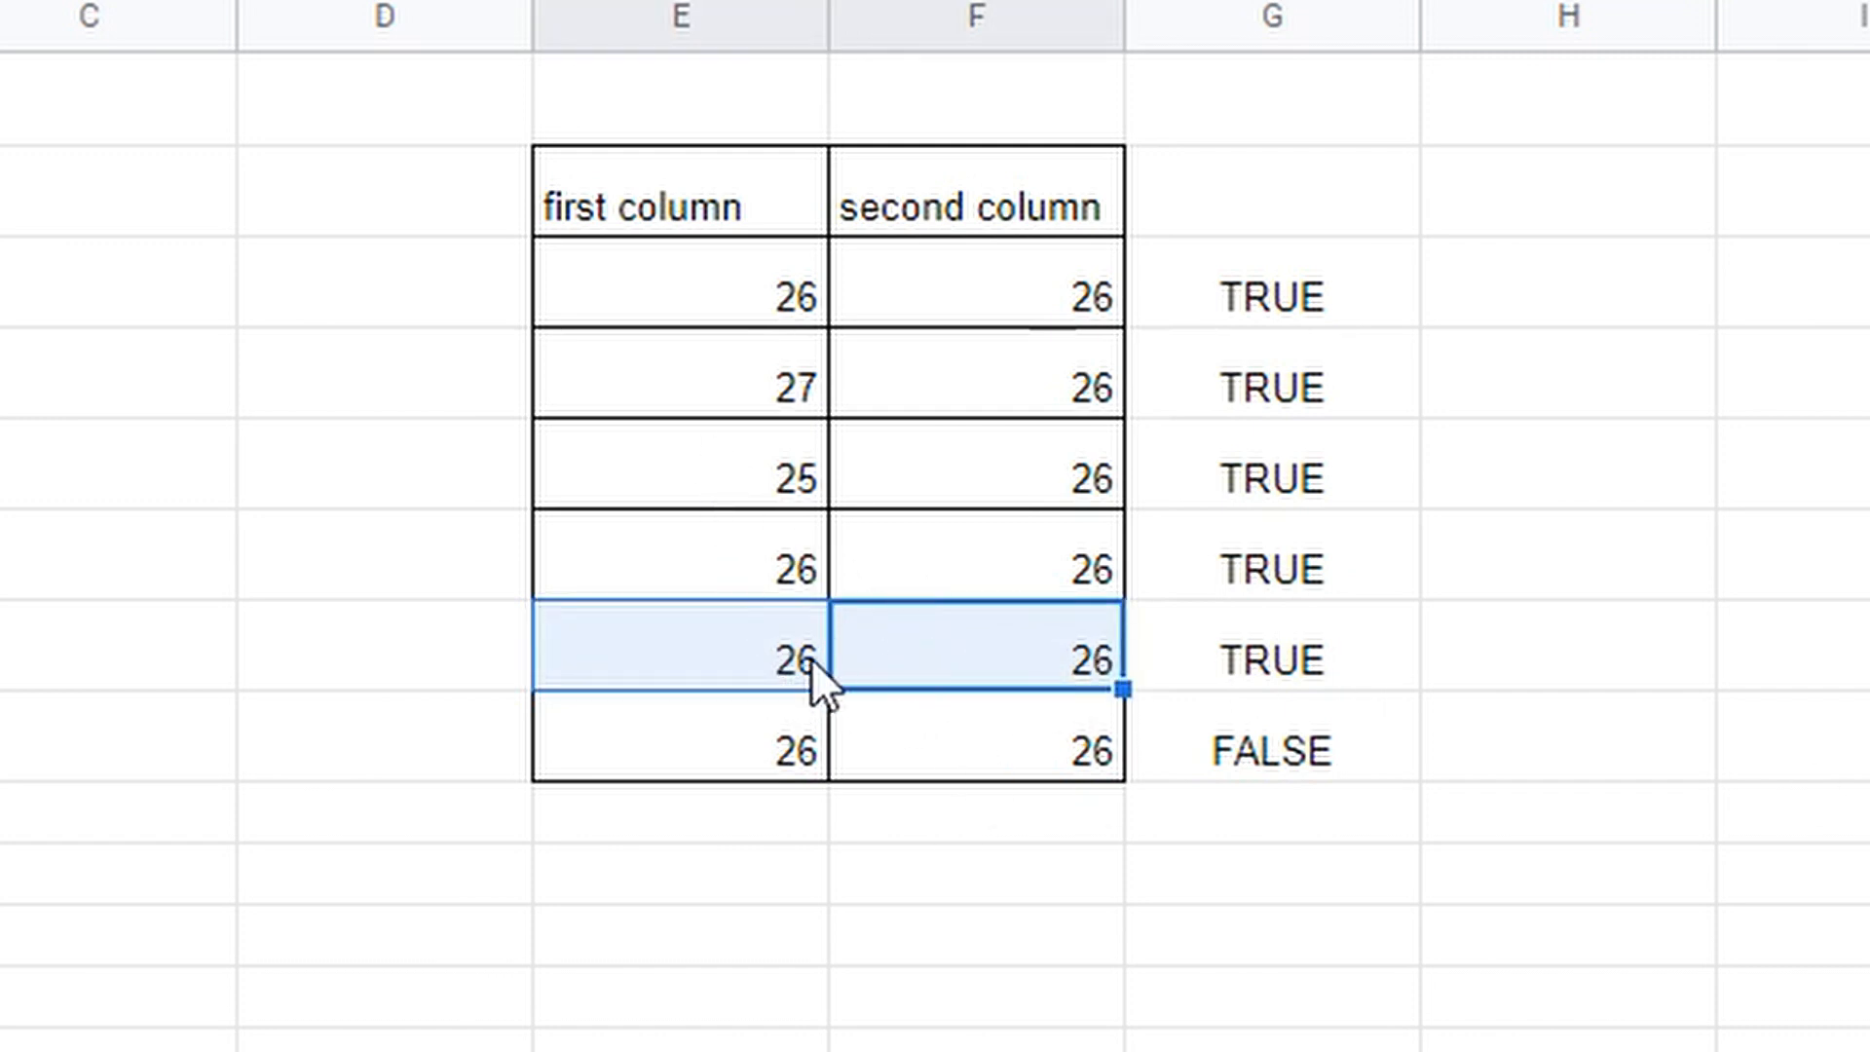
click(746, 664)
click(1232, 658)
drag(723, 680, 891, 680)
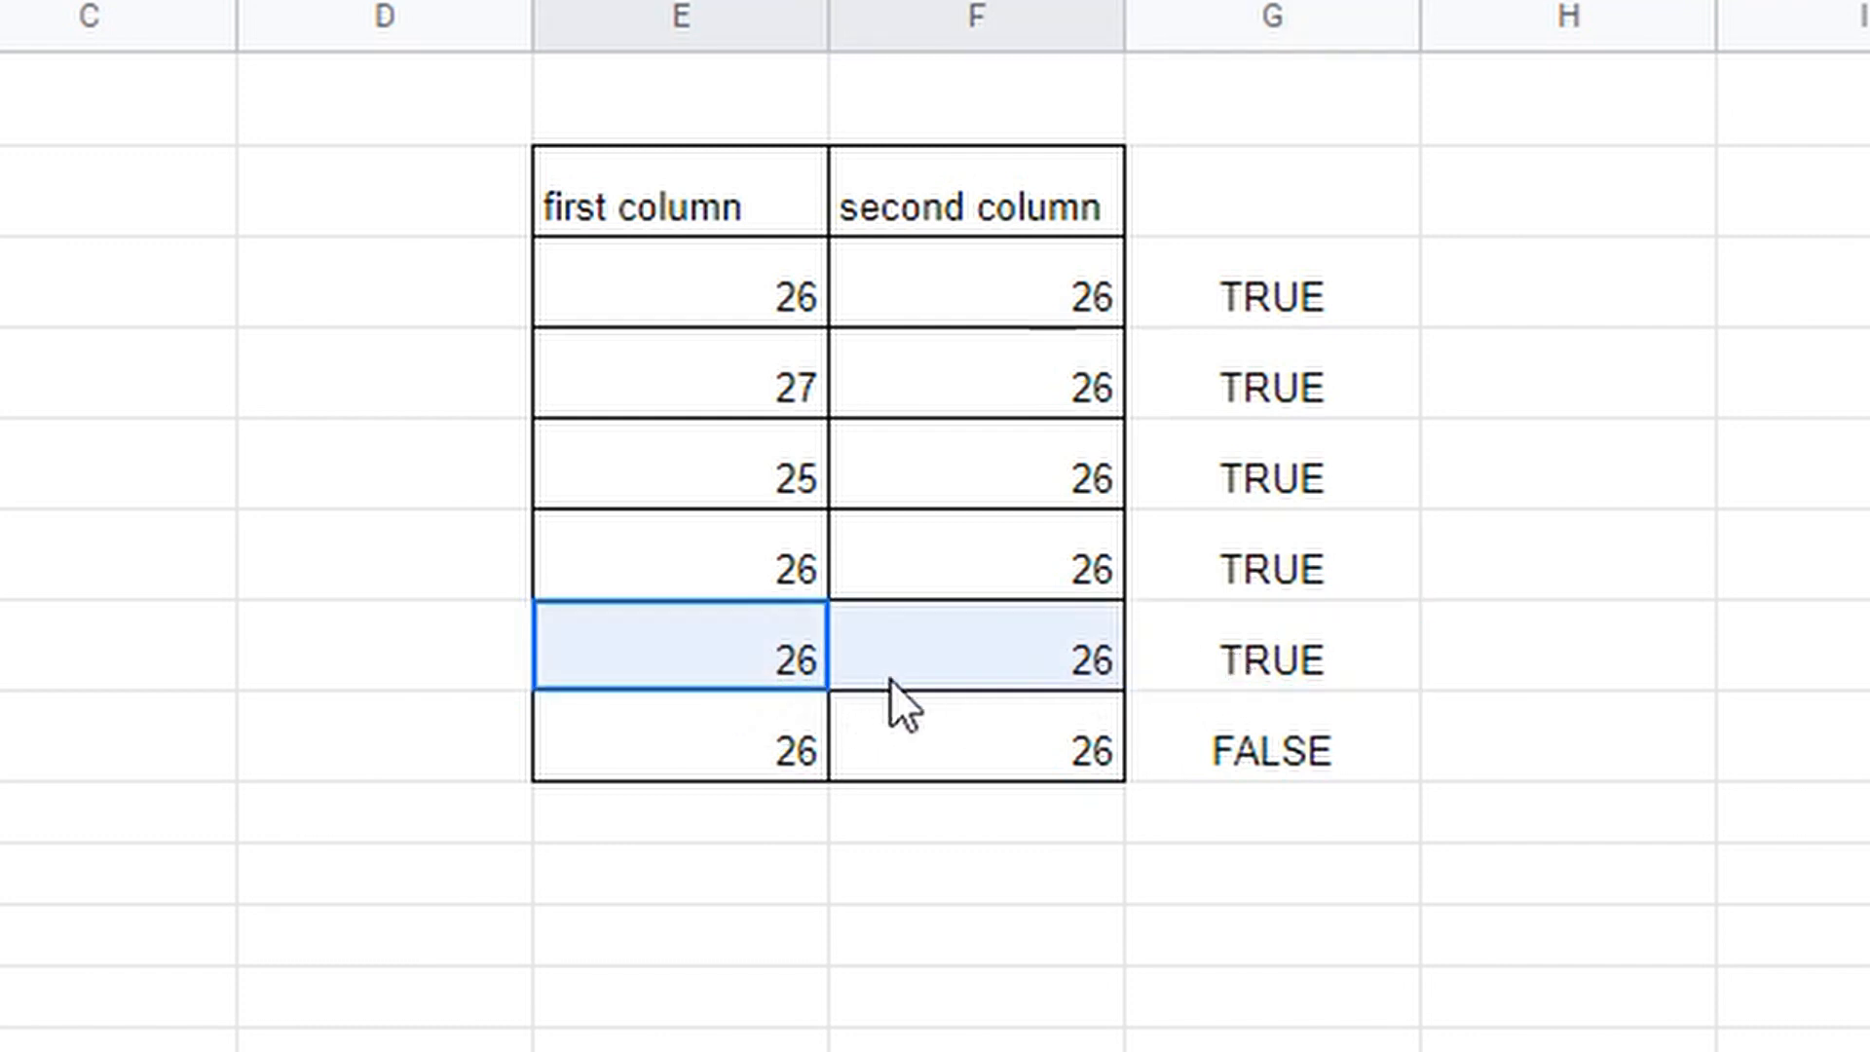
- Set the first column value in E7 to 24
click(760, 647)
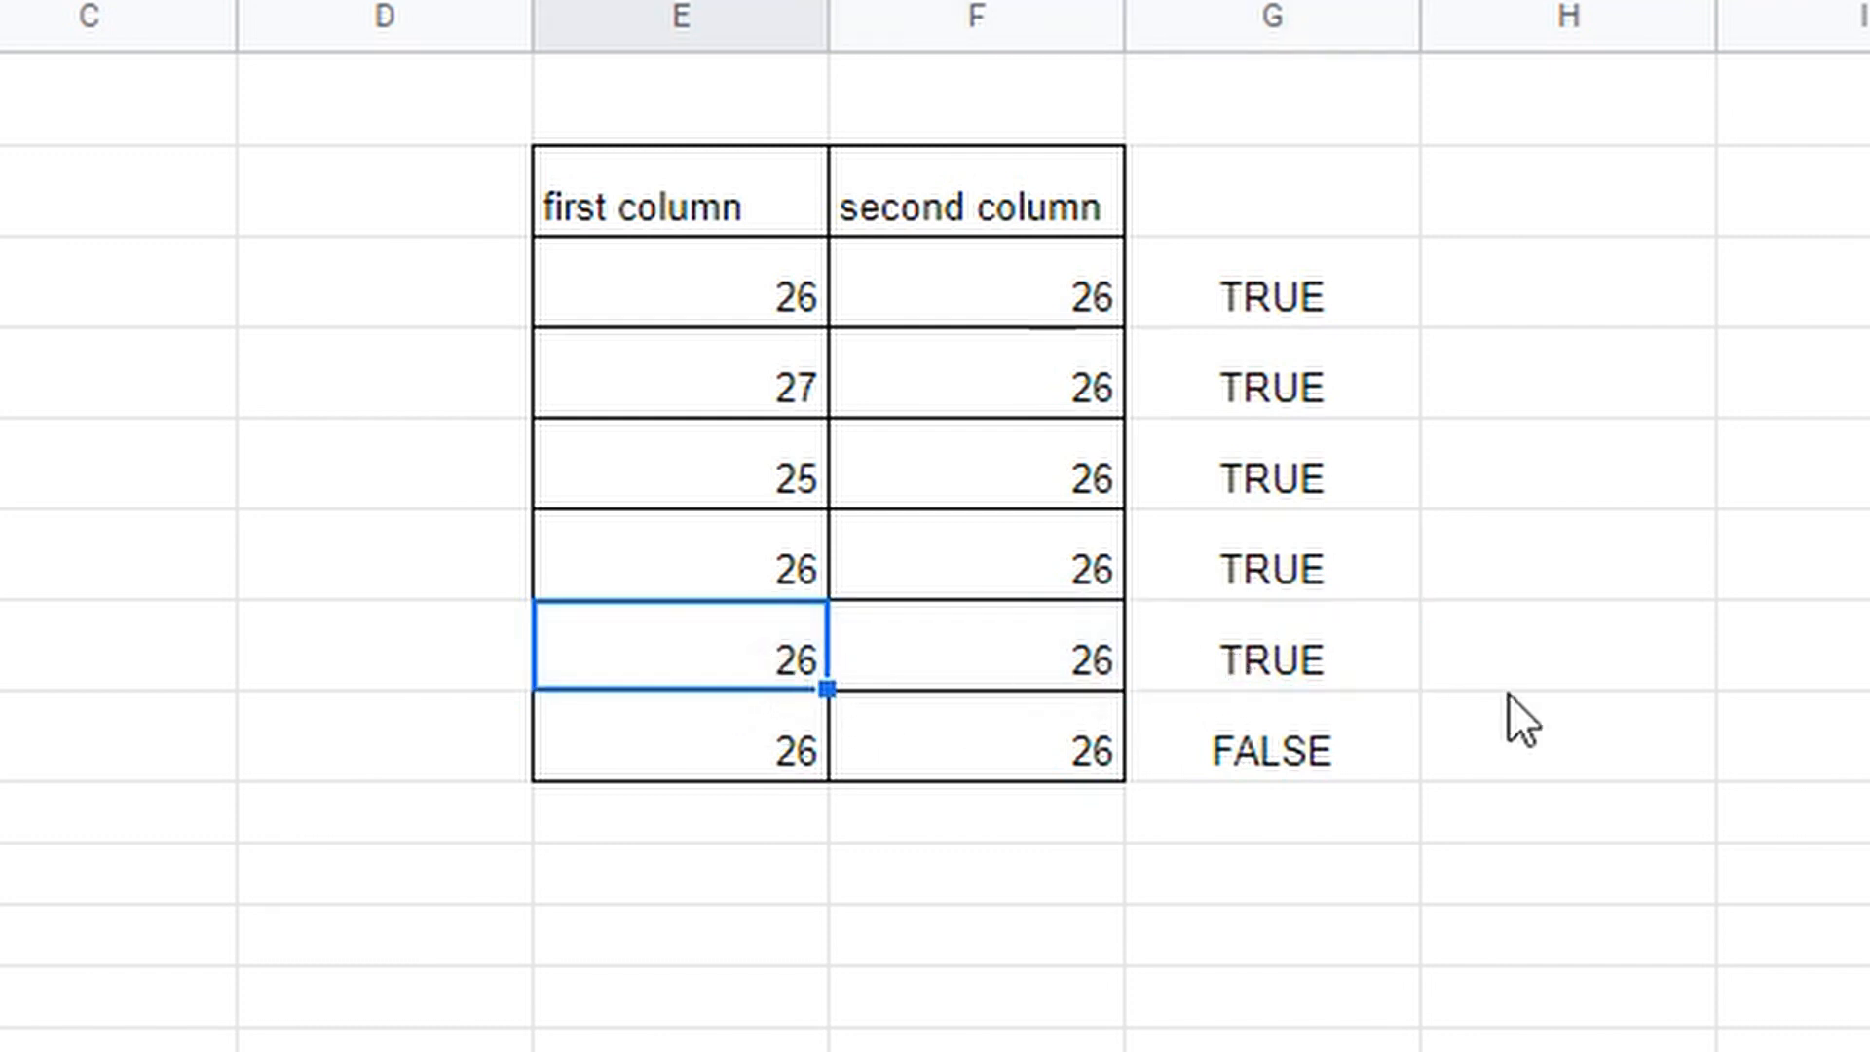
text(24)
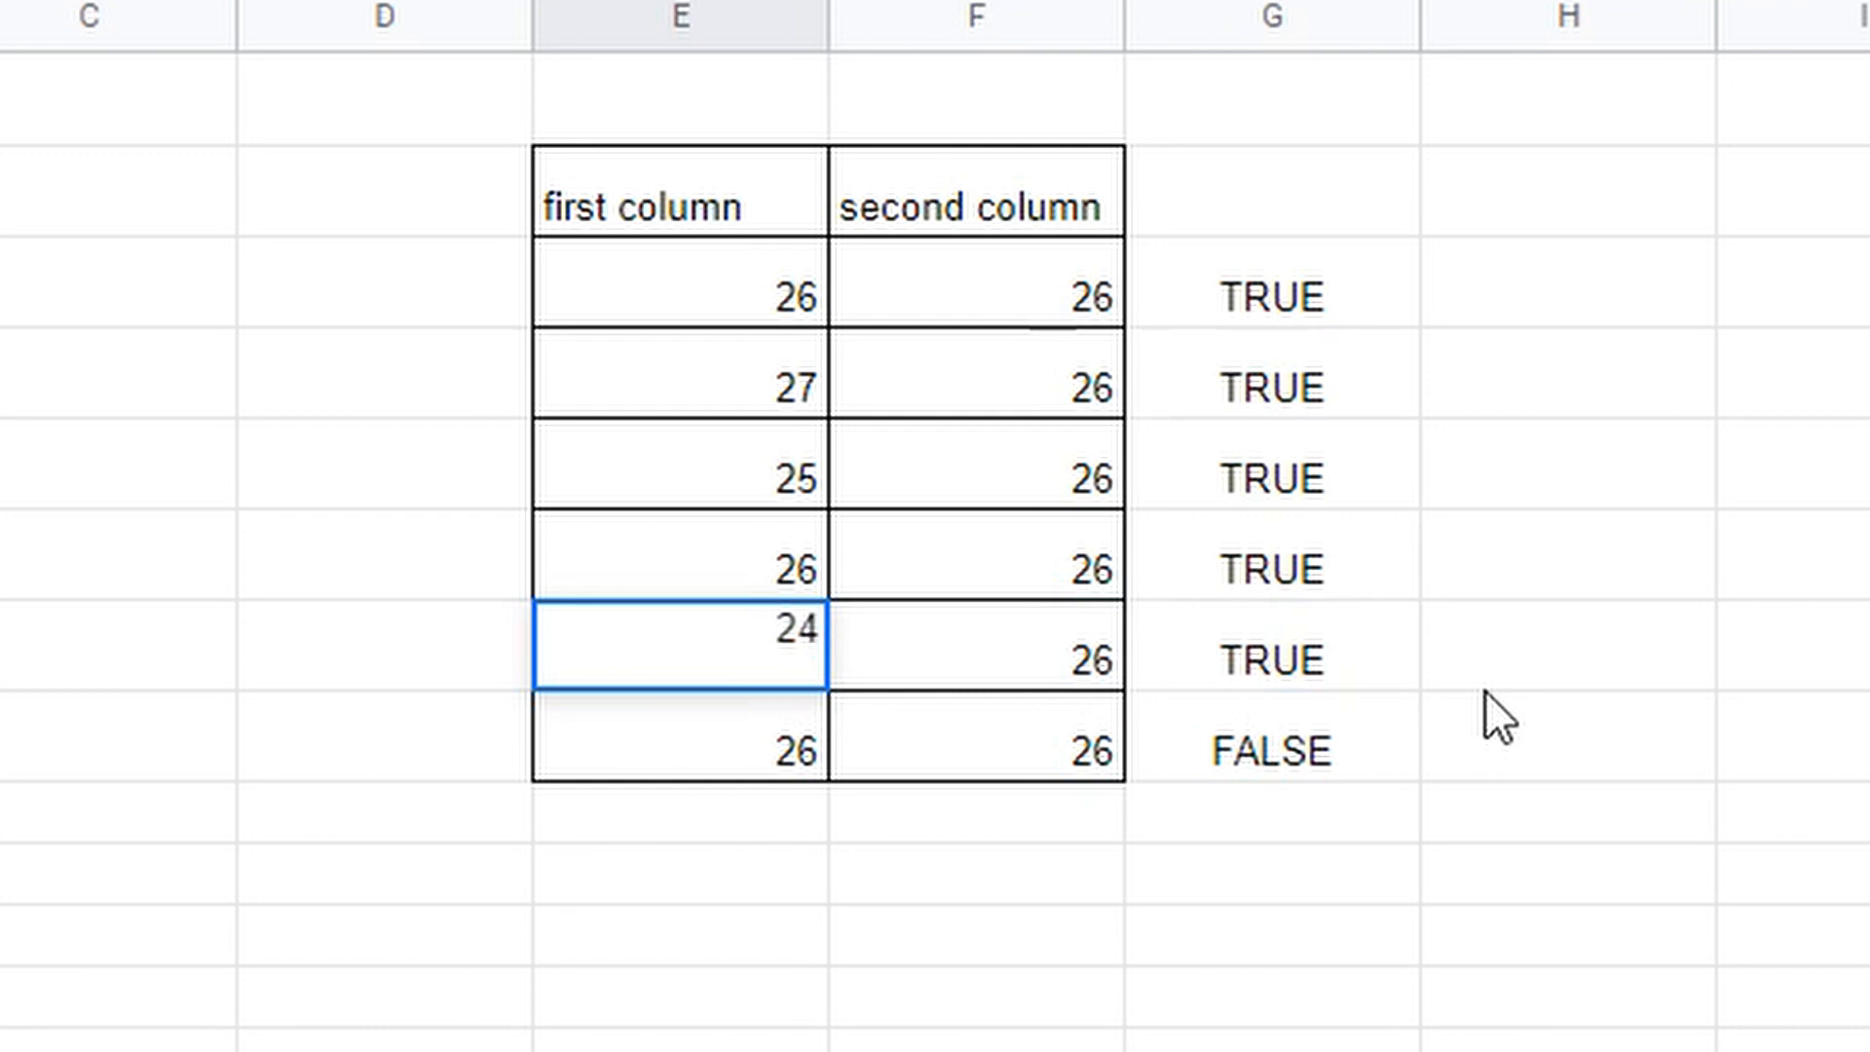
key(Return)
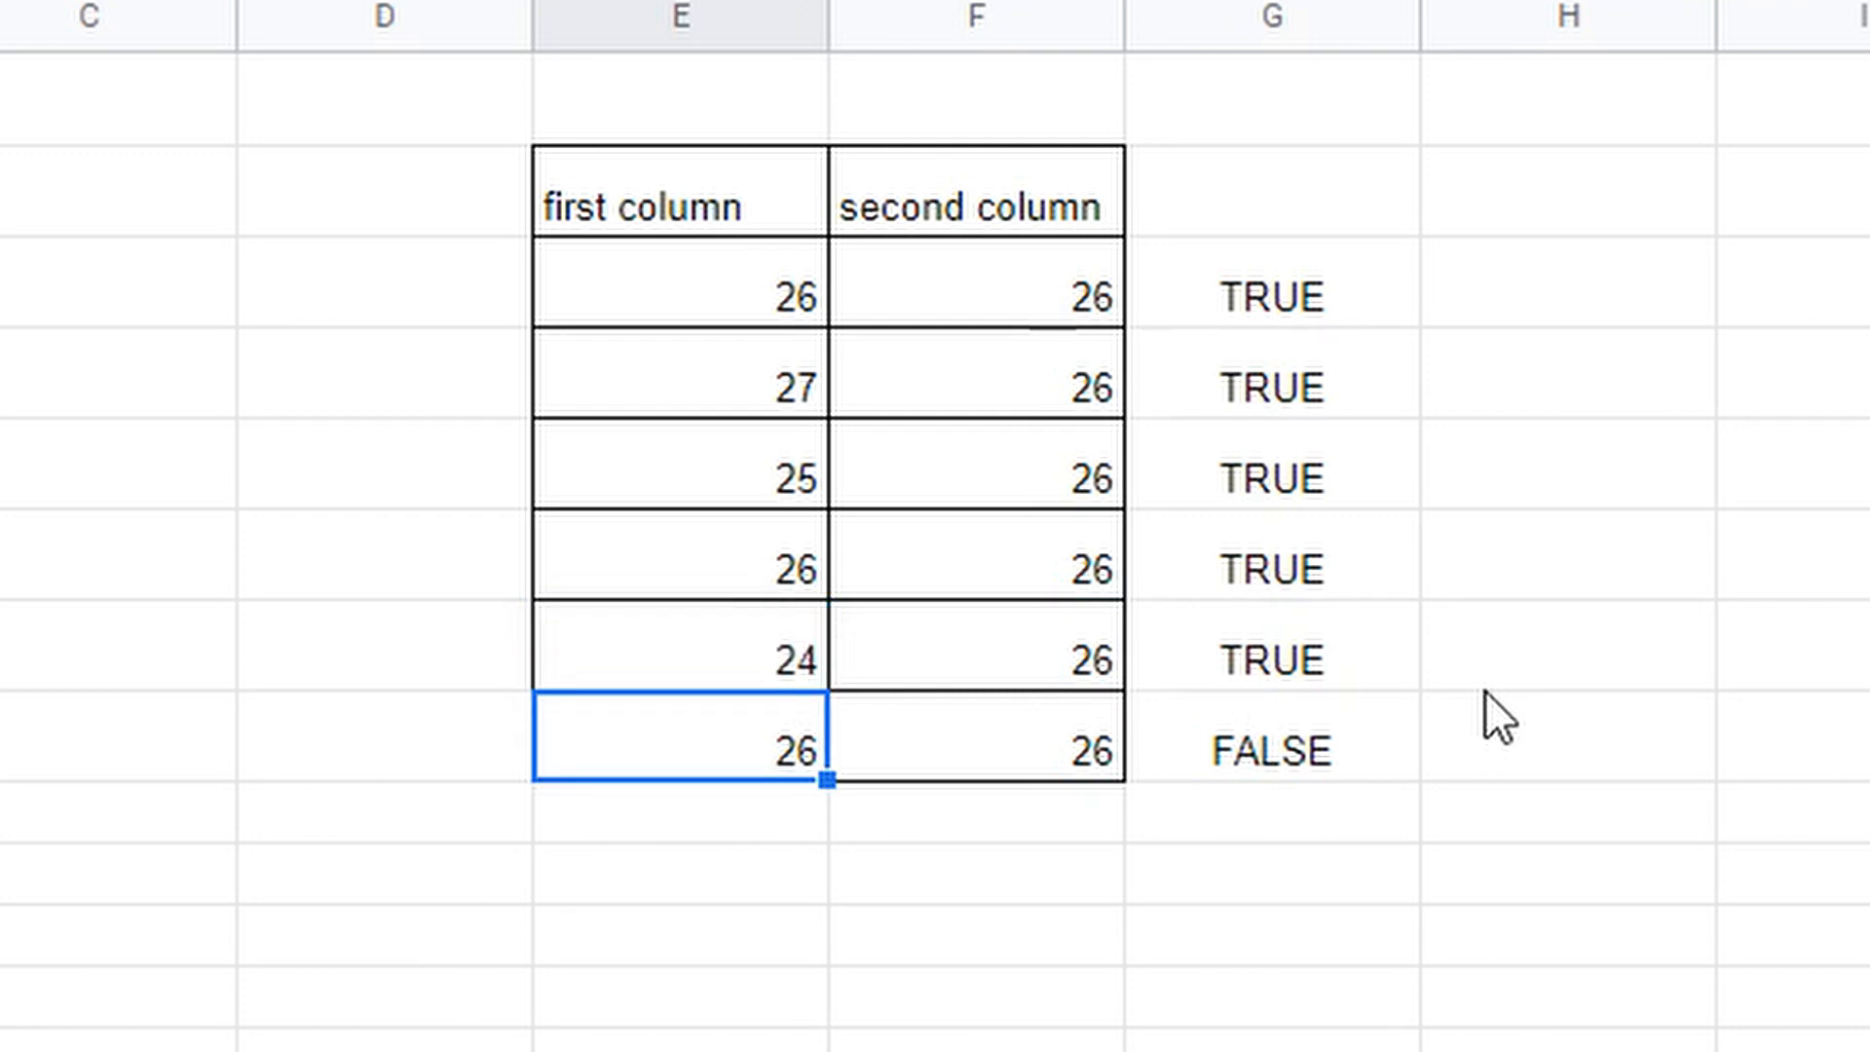
- Test the comparison in row 7 with 27 in E7 and return E7 to 24
key(Up)
text(27)
key(Return)
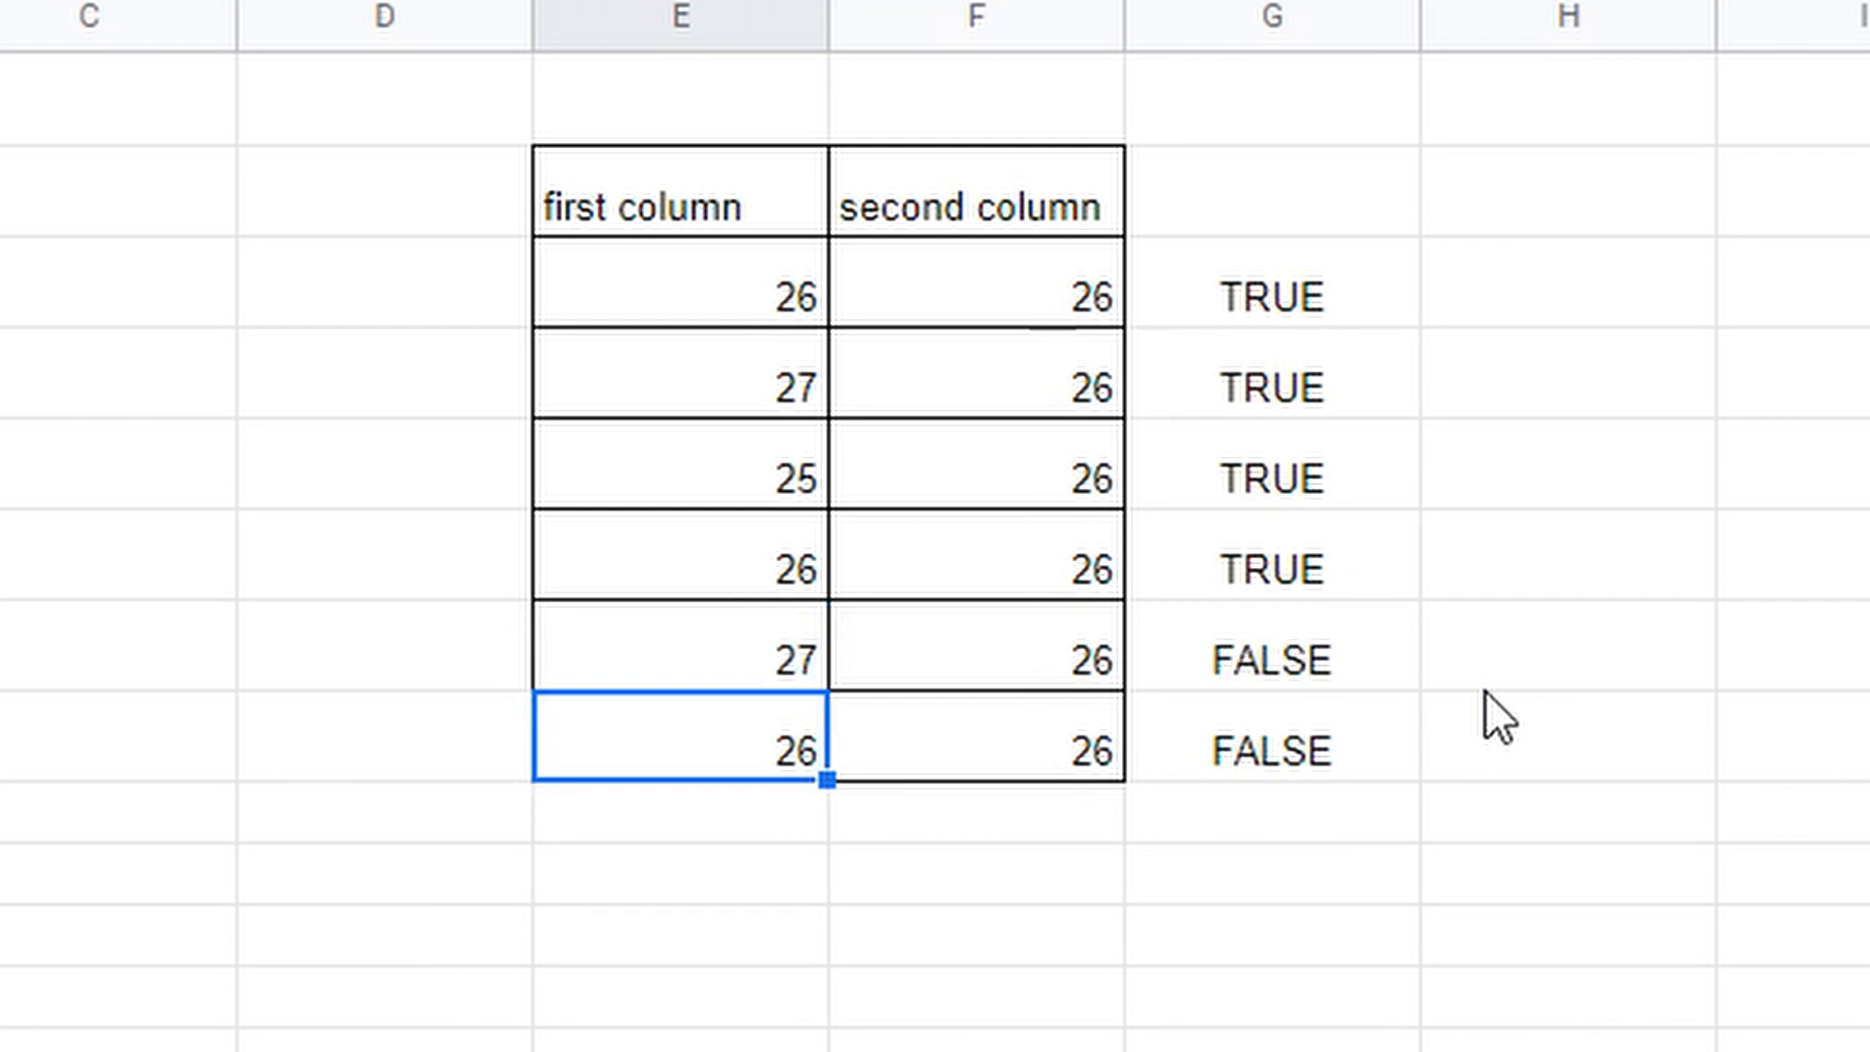
key(Up)
text(24)
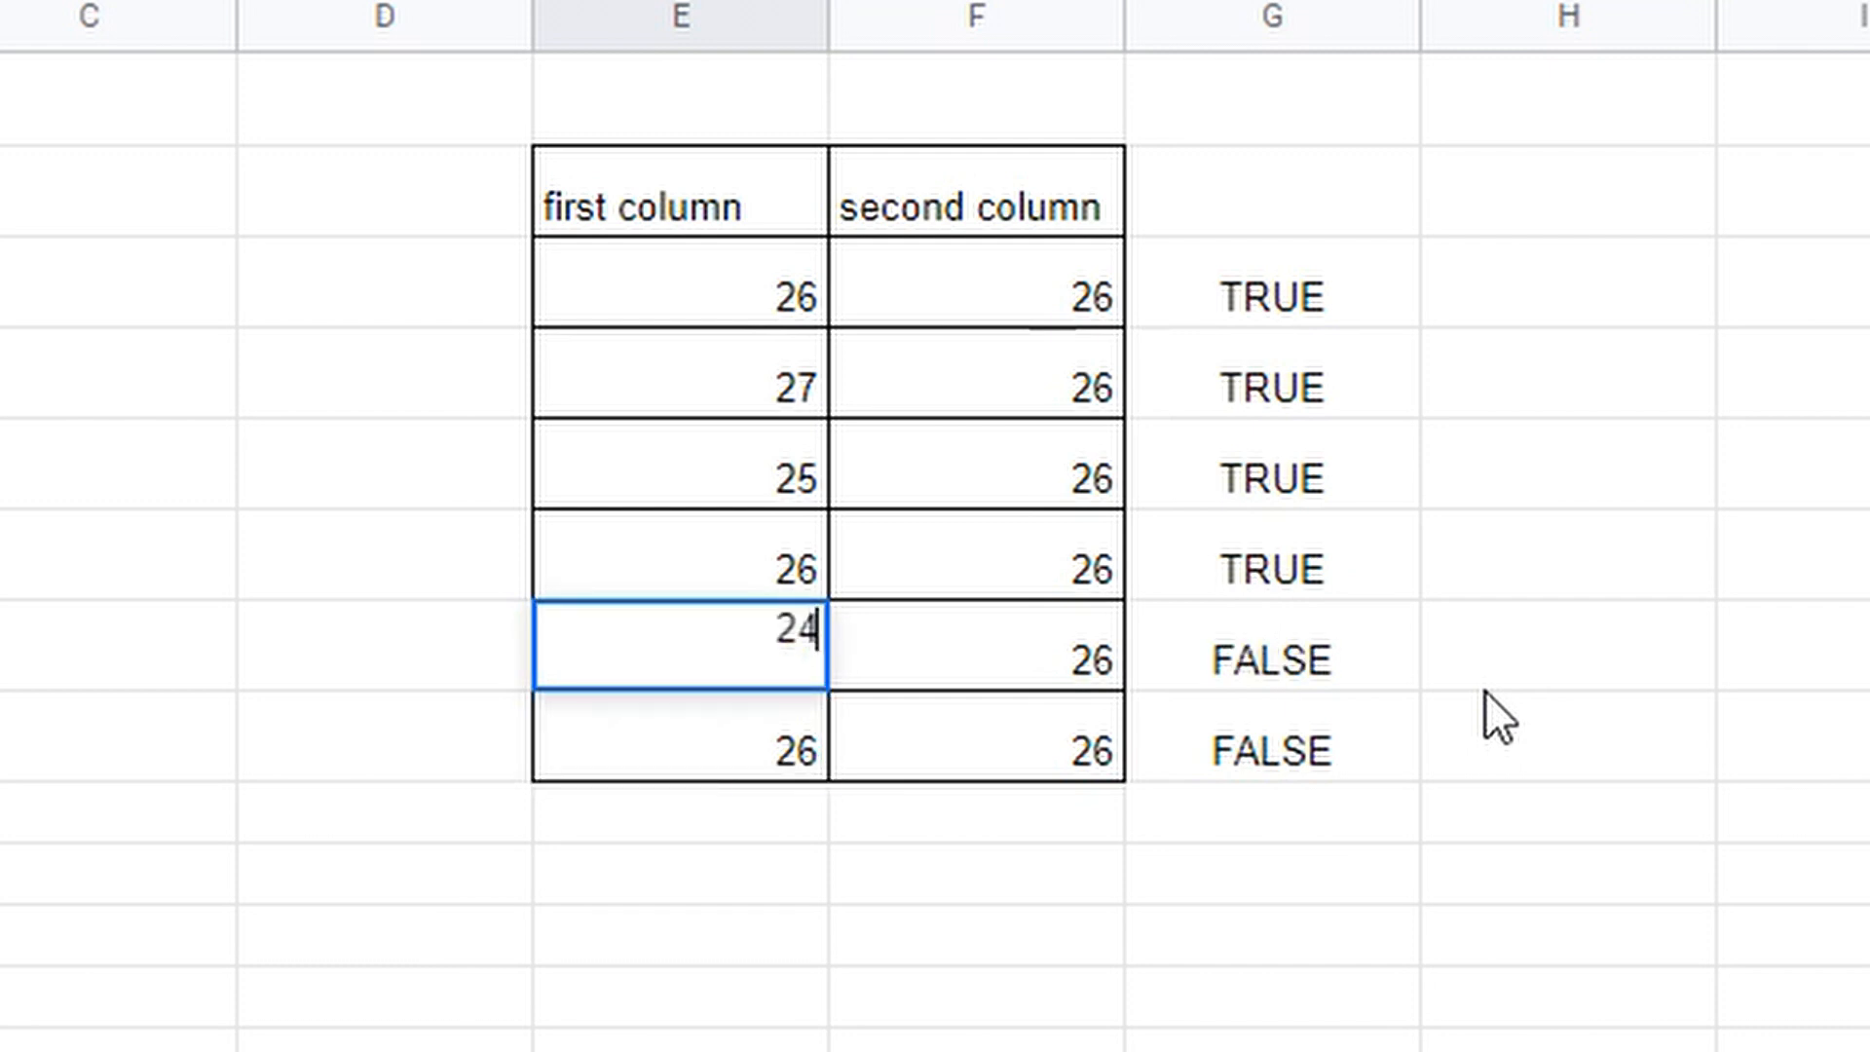
key(Return)
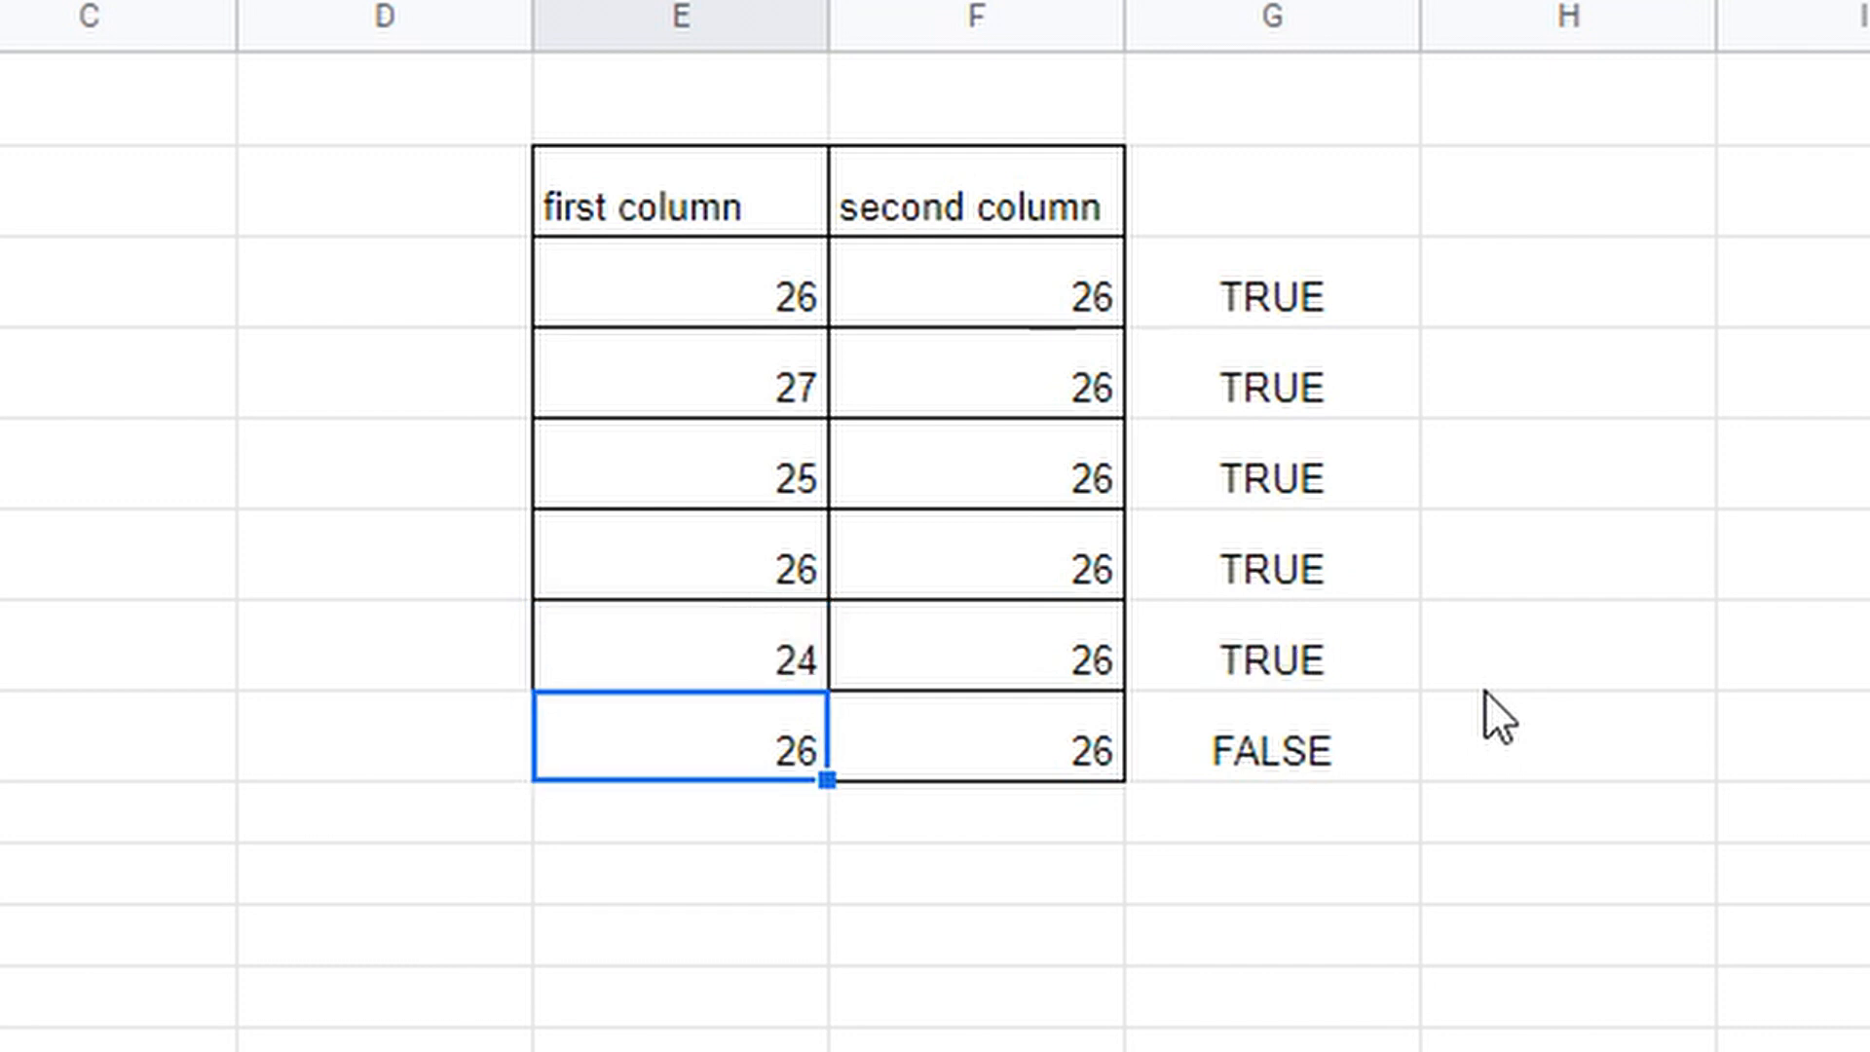
- Inspect the not-equal comparison formula in G8 and close it without changing it
key(Left)
key(Left)
key(Right)
key(Right)
key(Right)
key(Right)
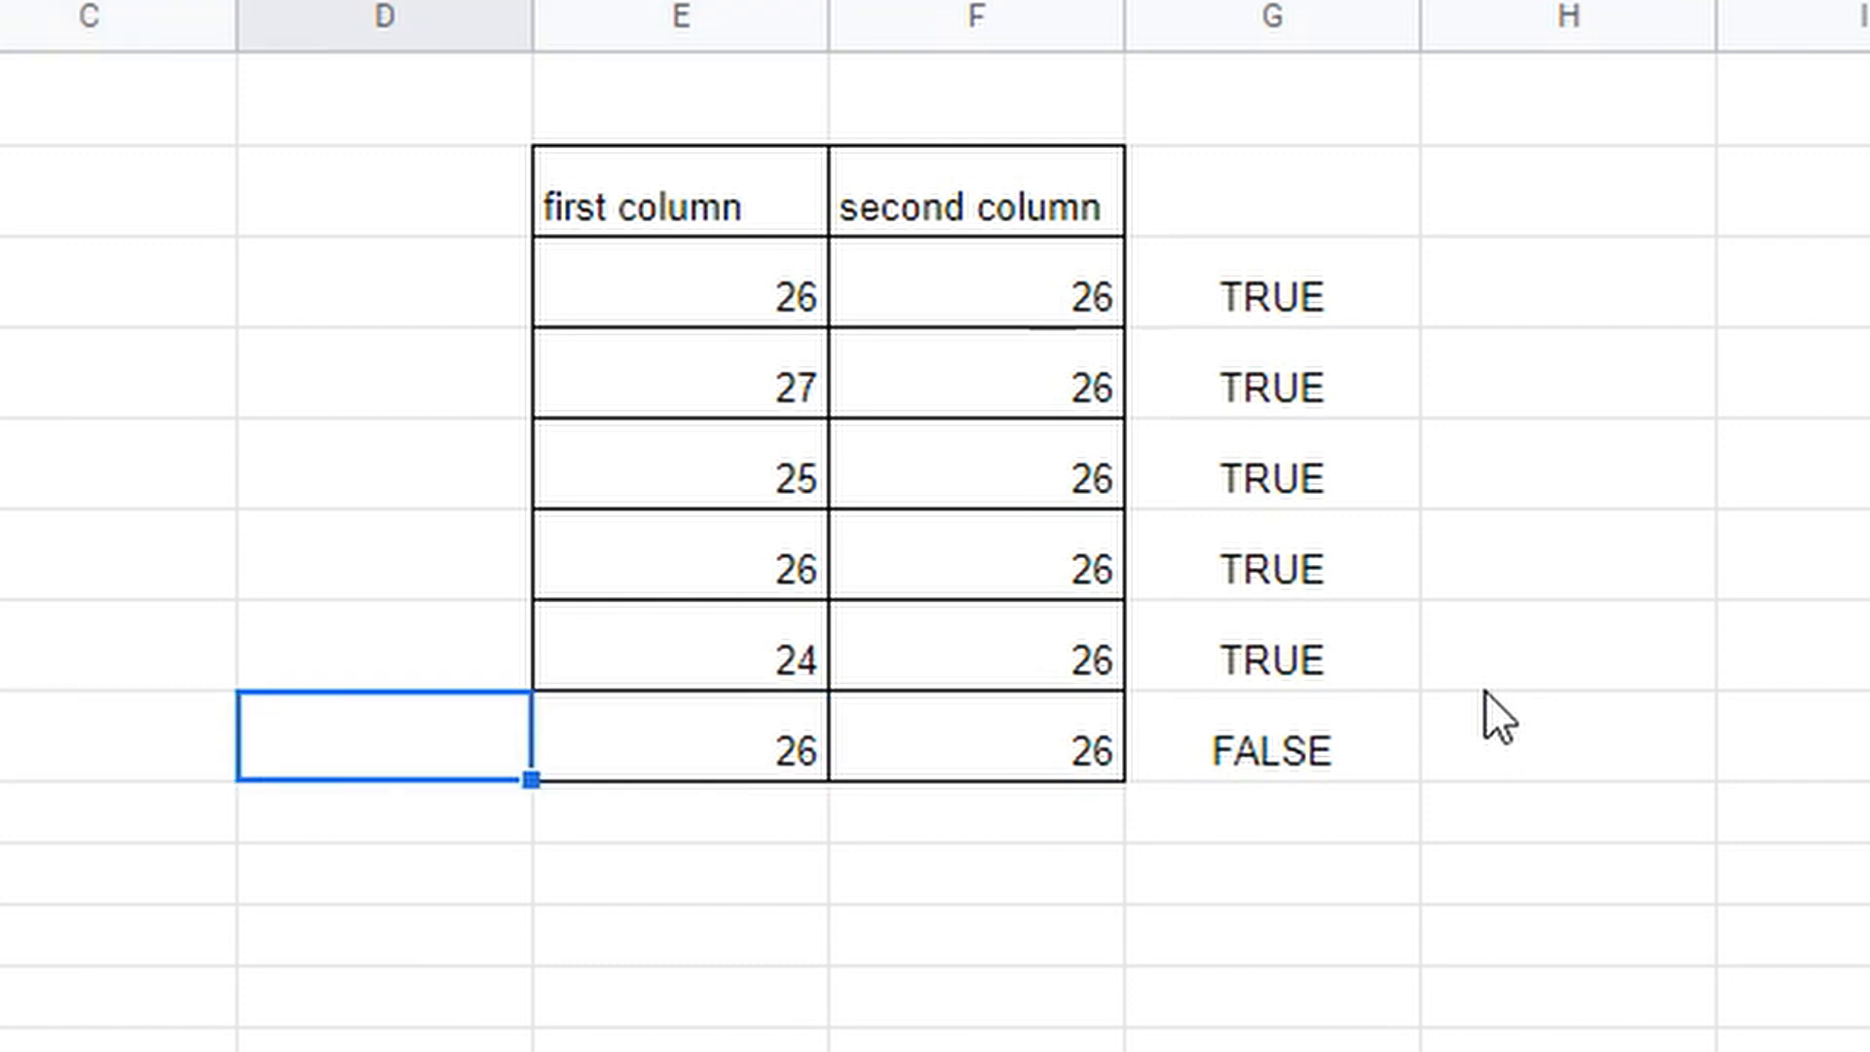
key(F2)
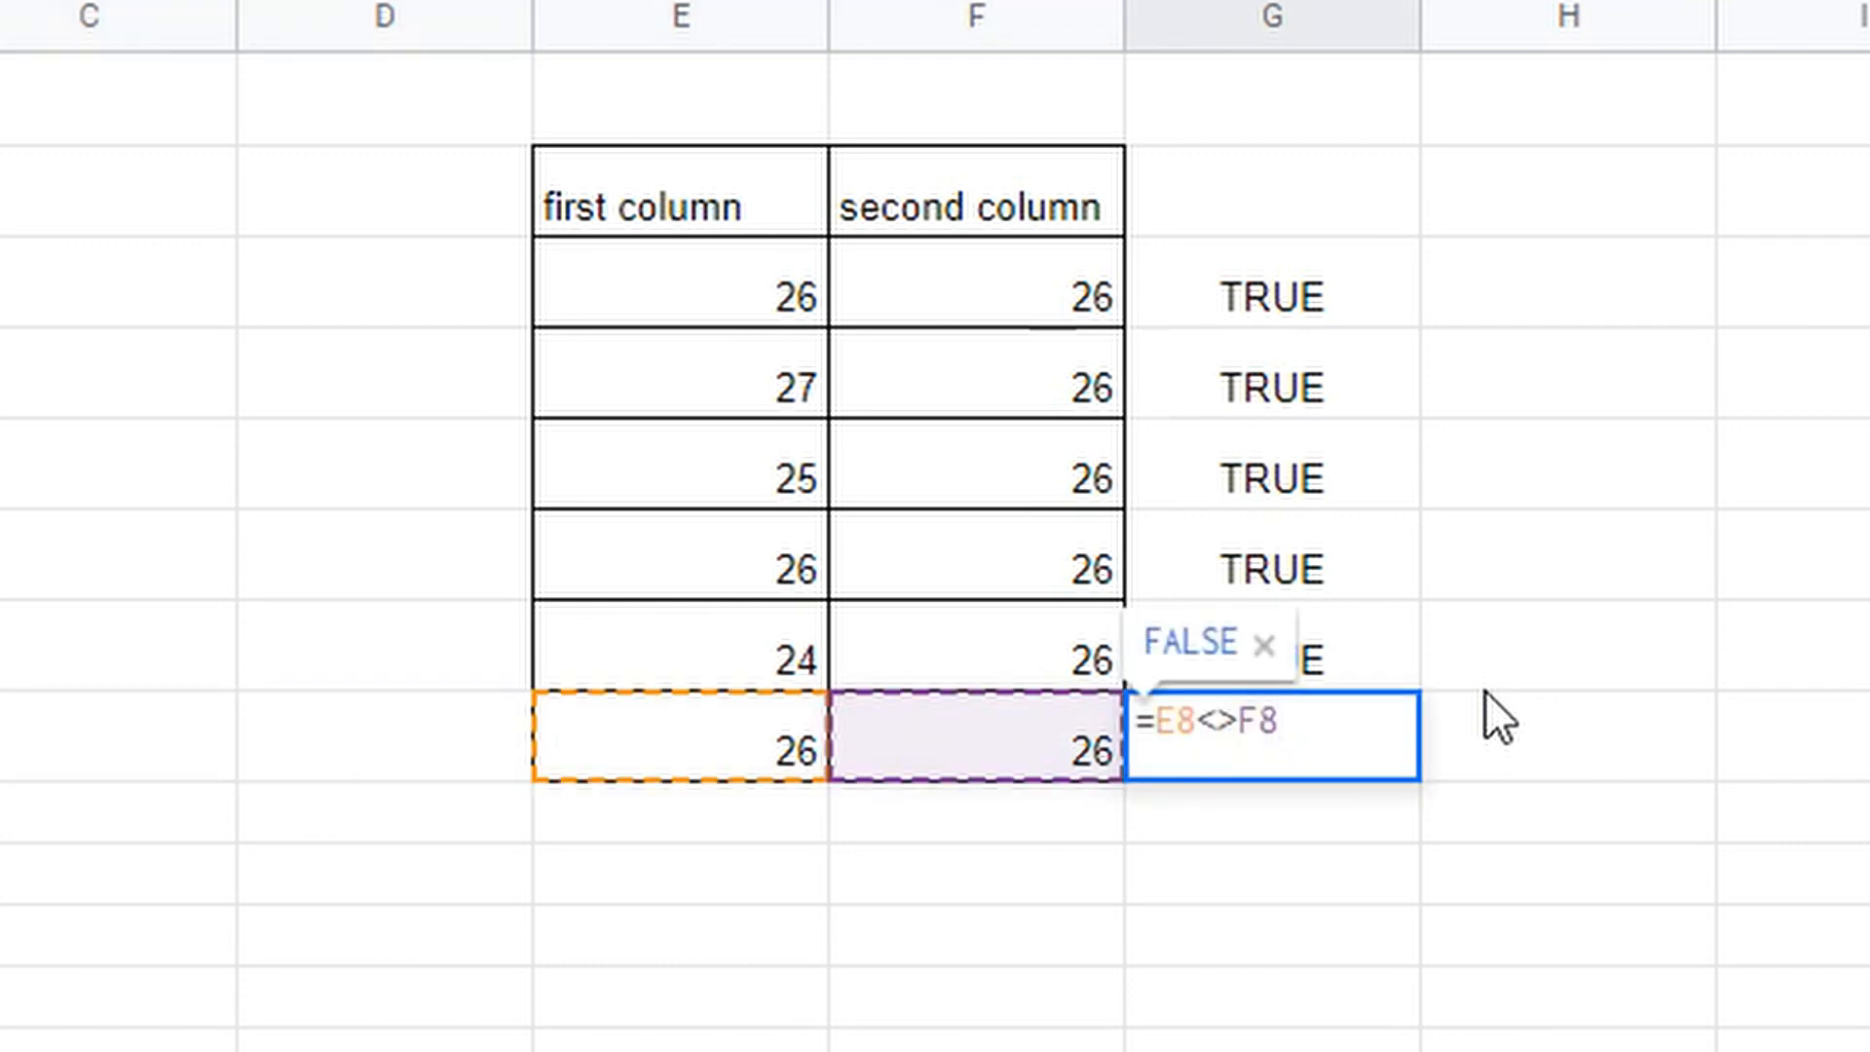
key(Escape)
- Review the value pair in E8:F8 against the result in G8
key(Left)
key(Left)
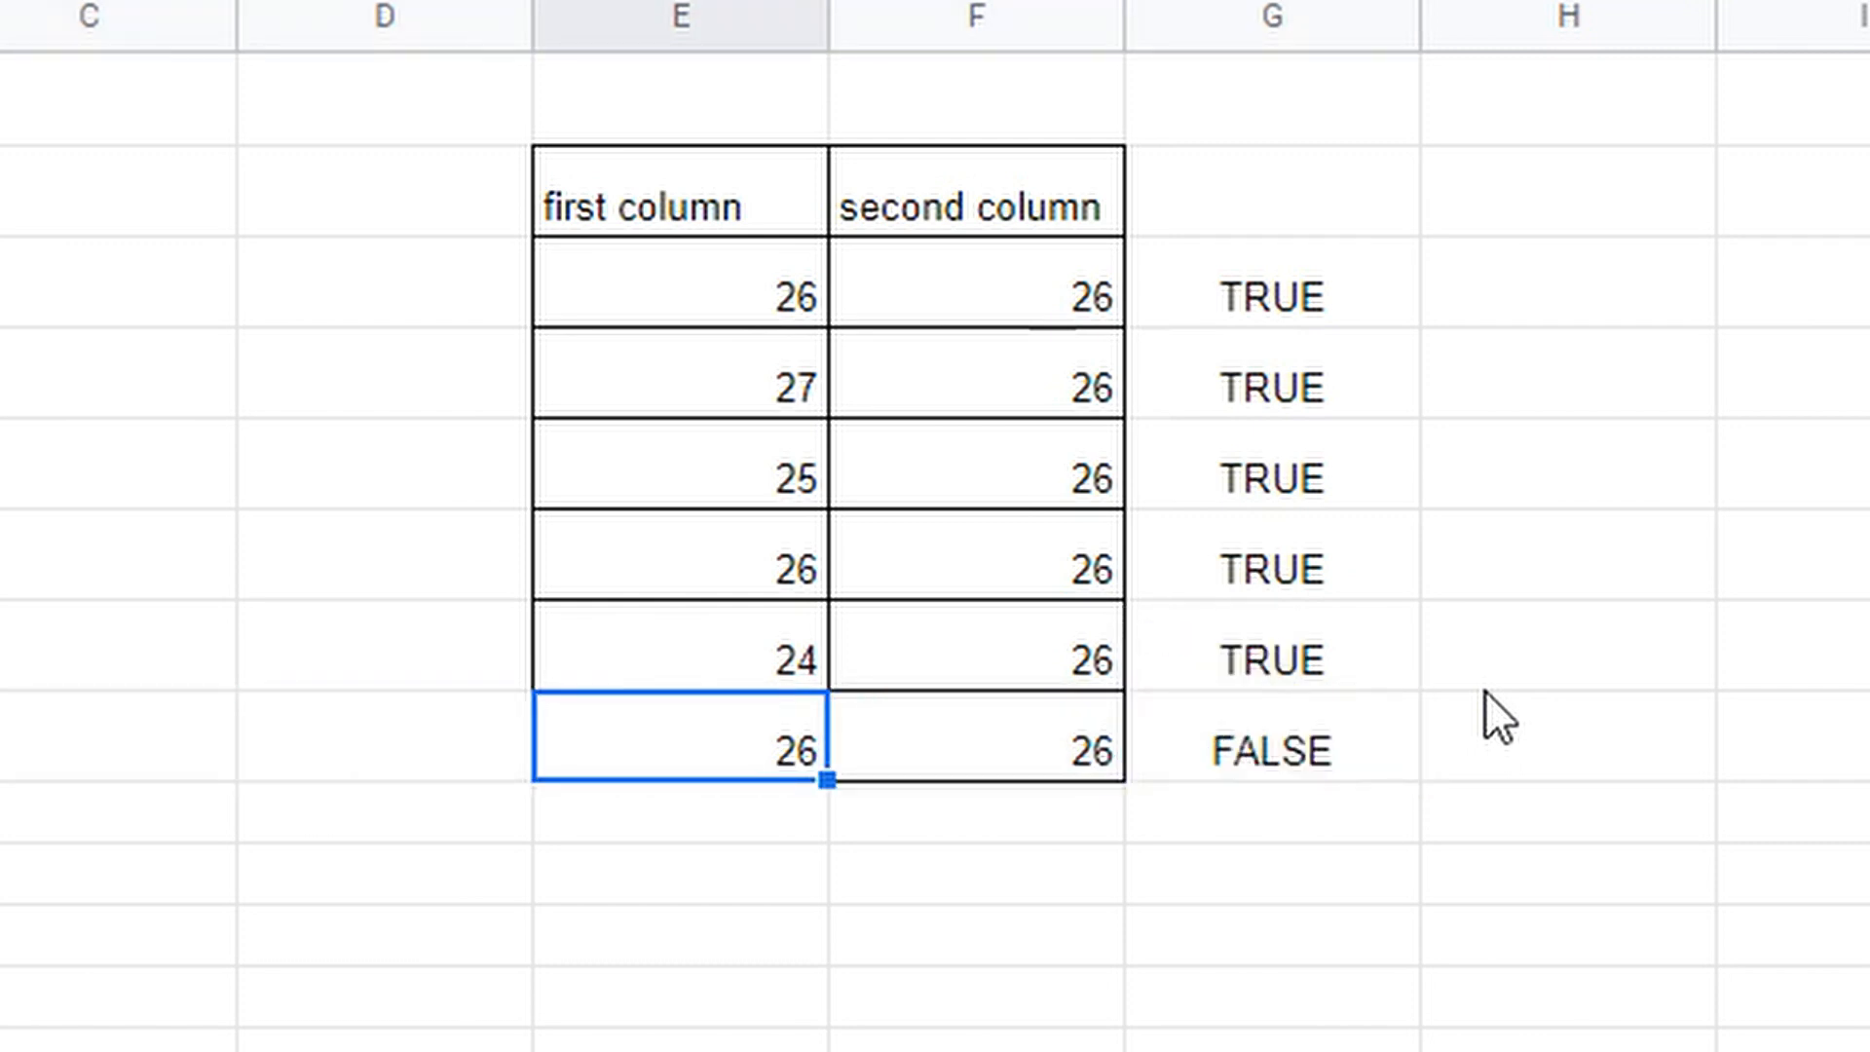
key(Right)
key(Left)
click(920, 763)
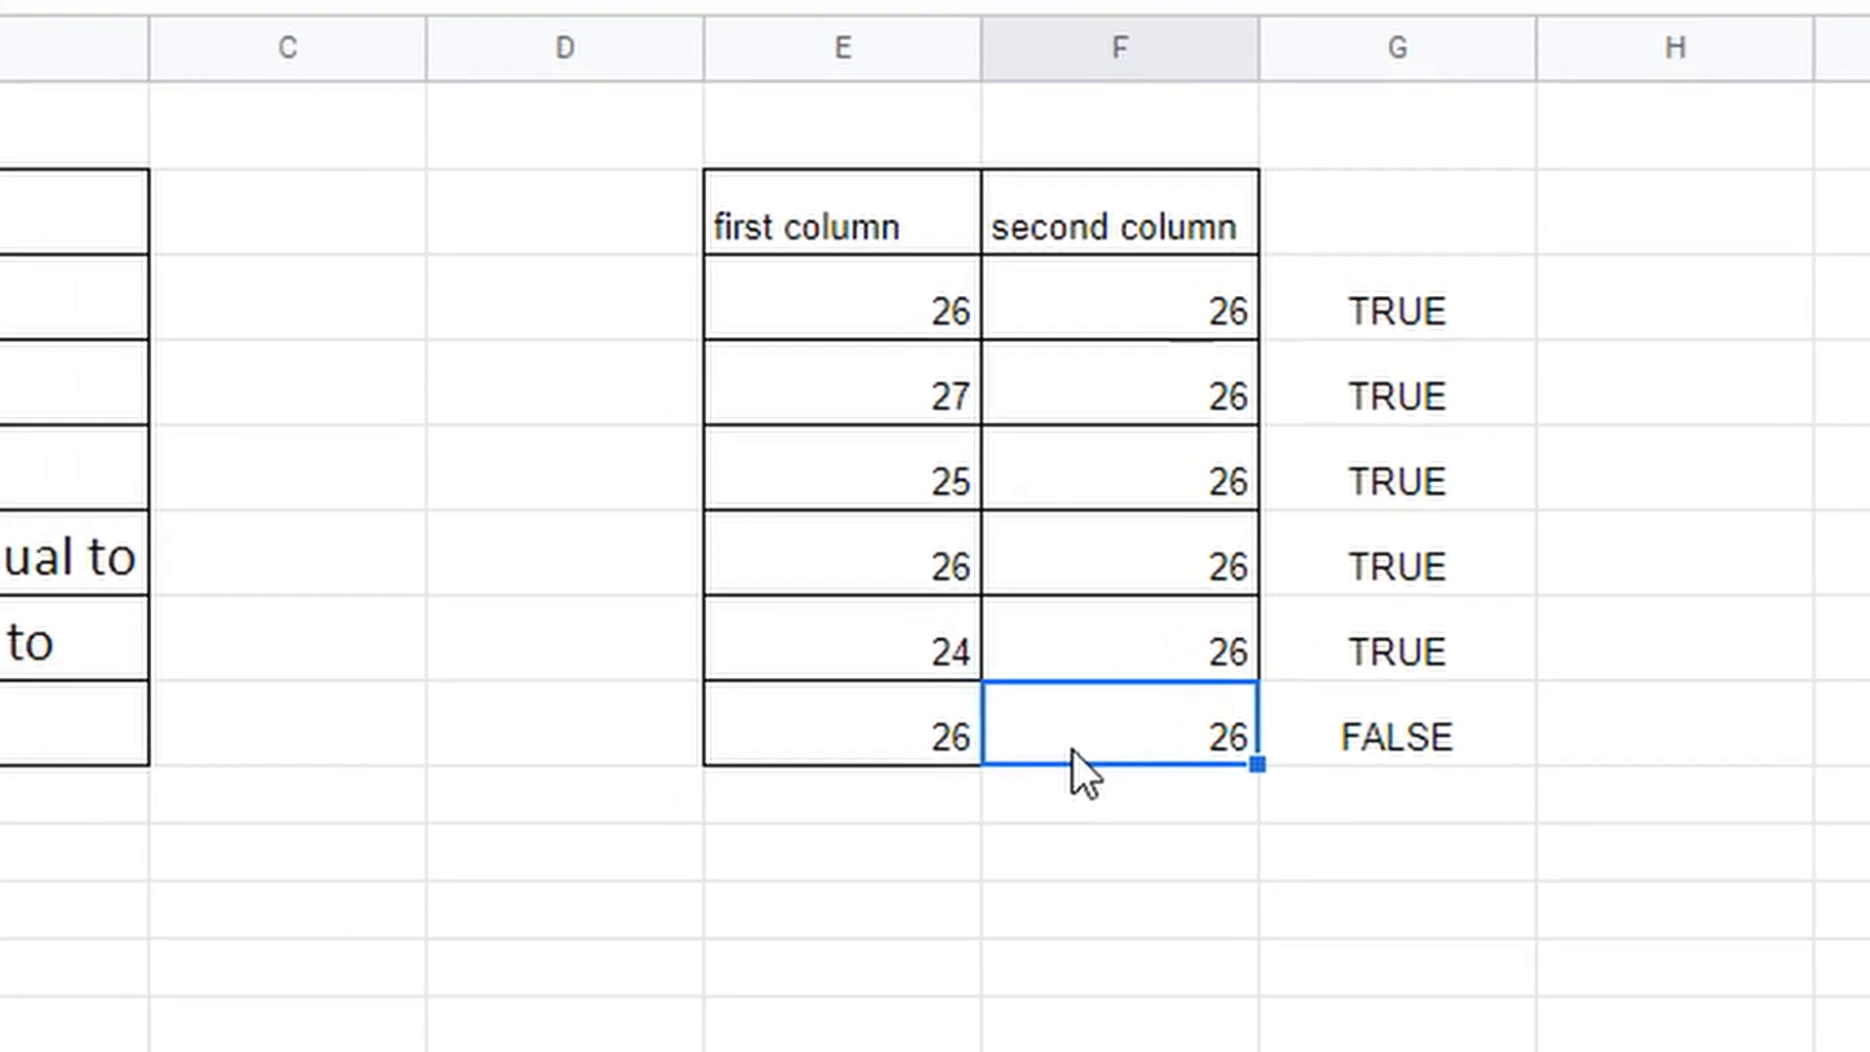
drag(1072, 735, 840, 728)
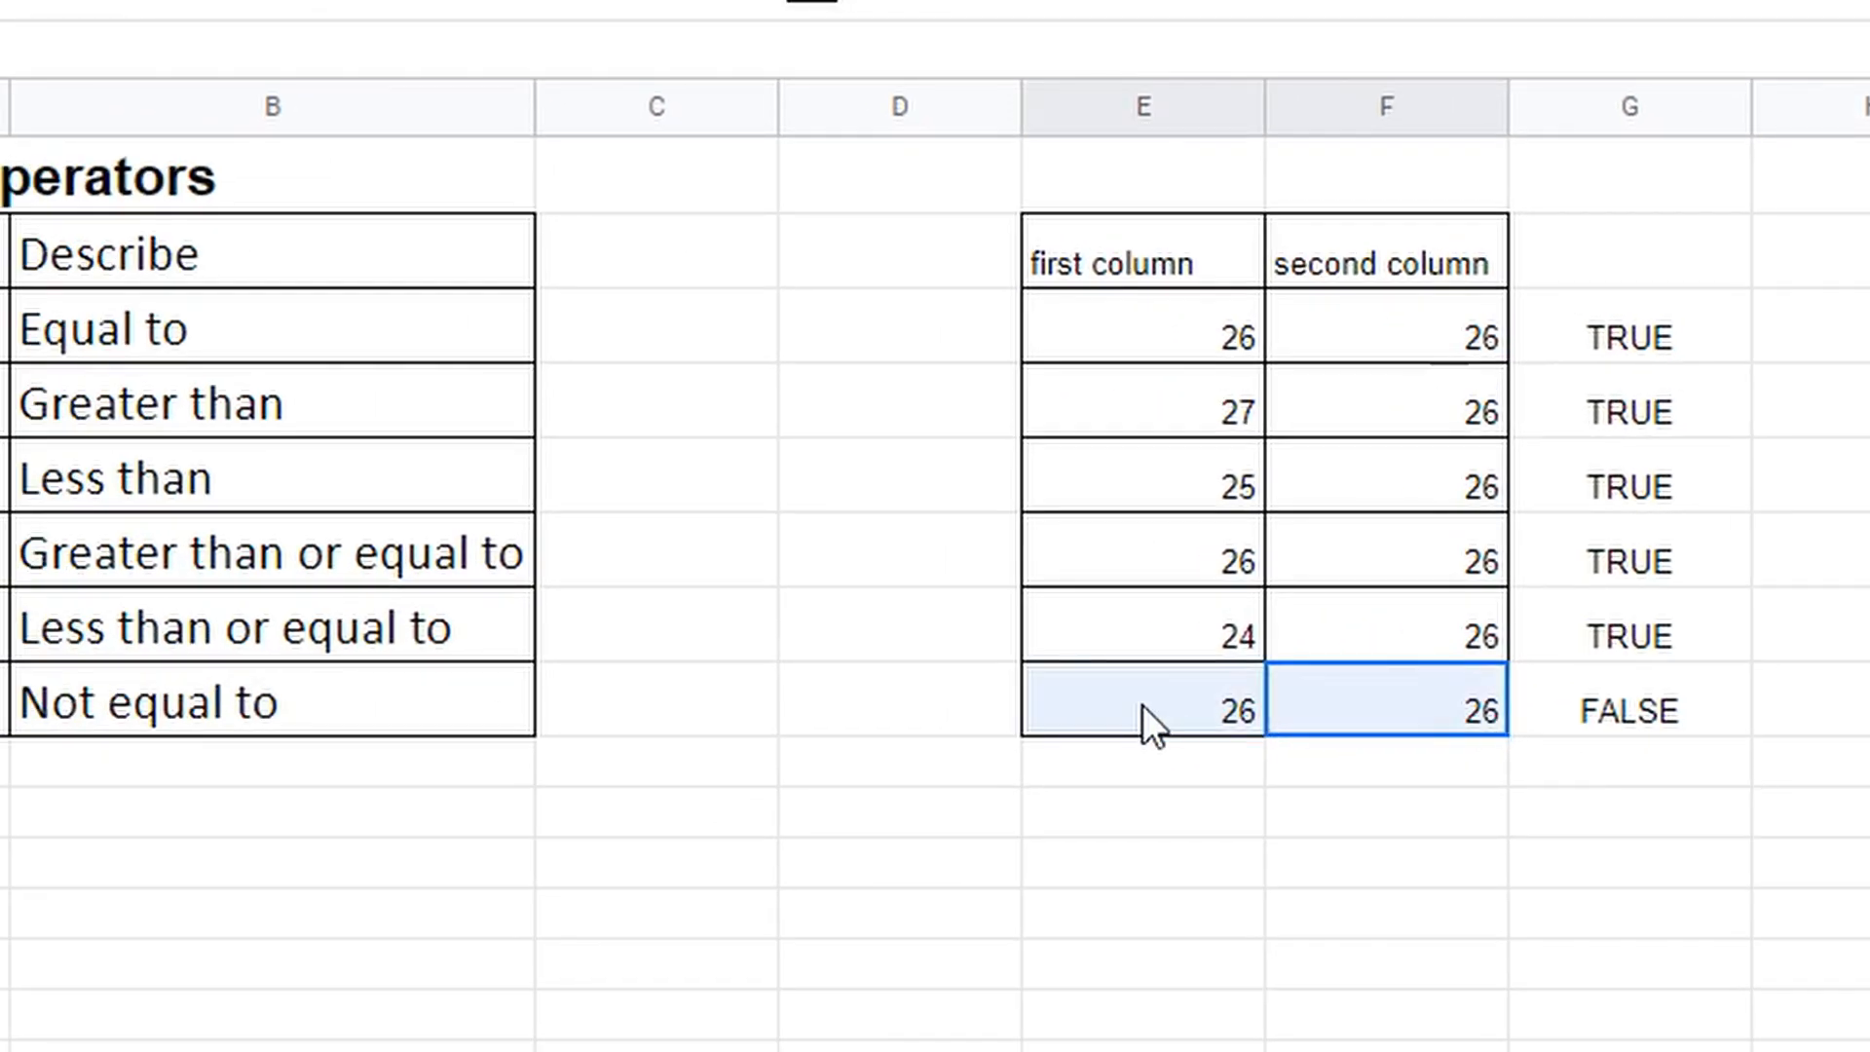
drag(1143, 704, 1363, 704)
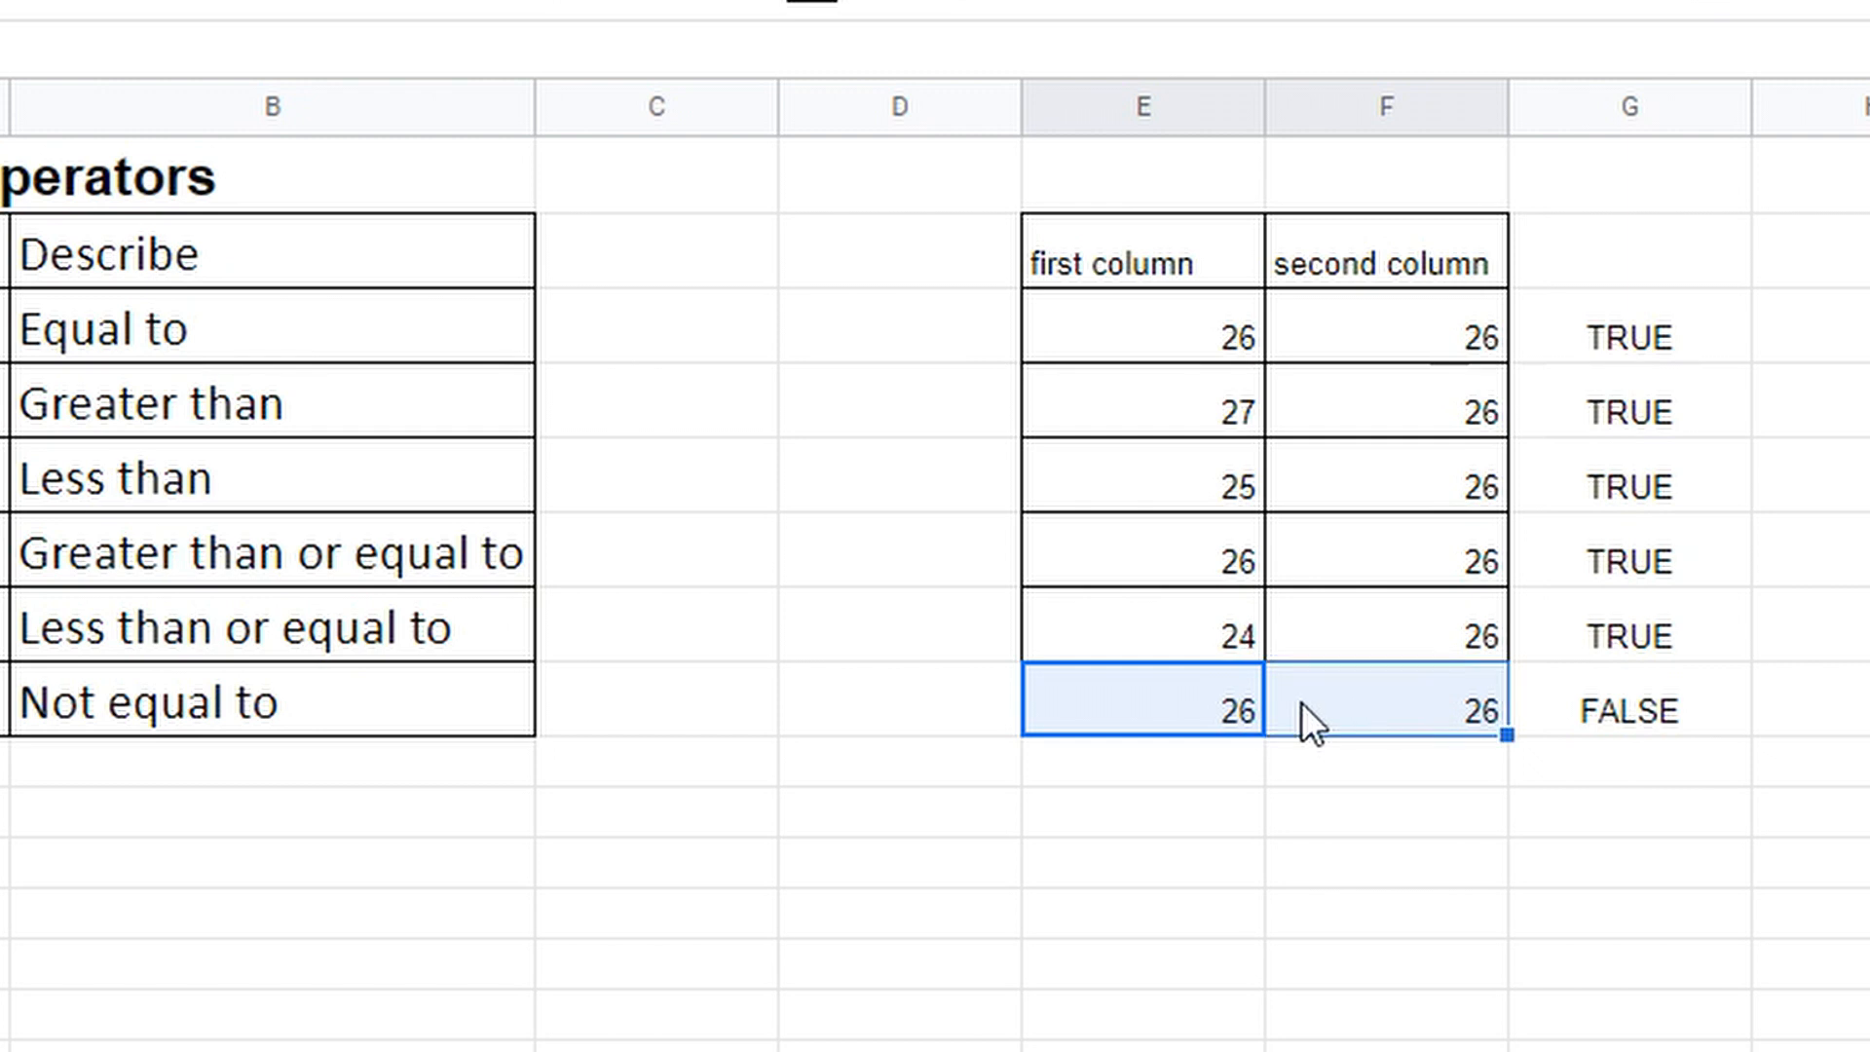
- Test the not-equal comparison in row 8 by setting E8 to 25 and to 28
click(1184, 703)
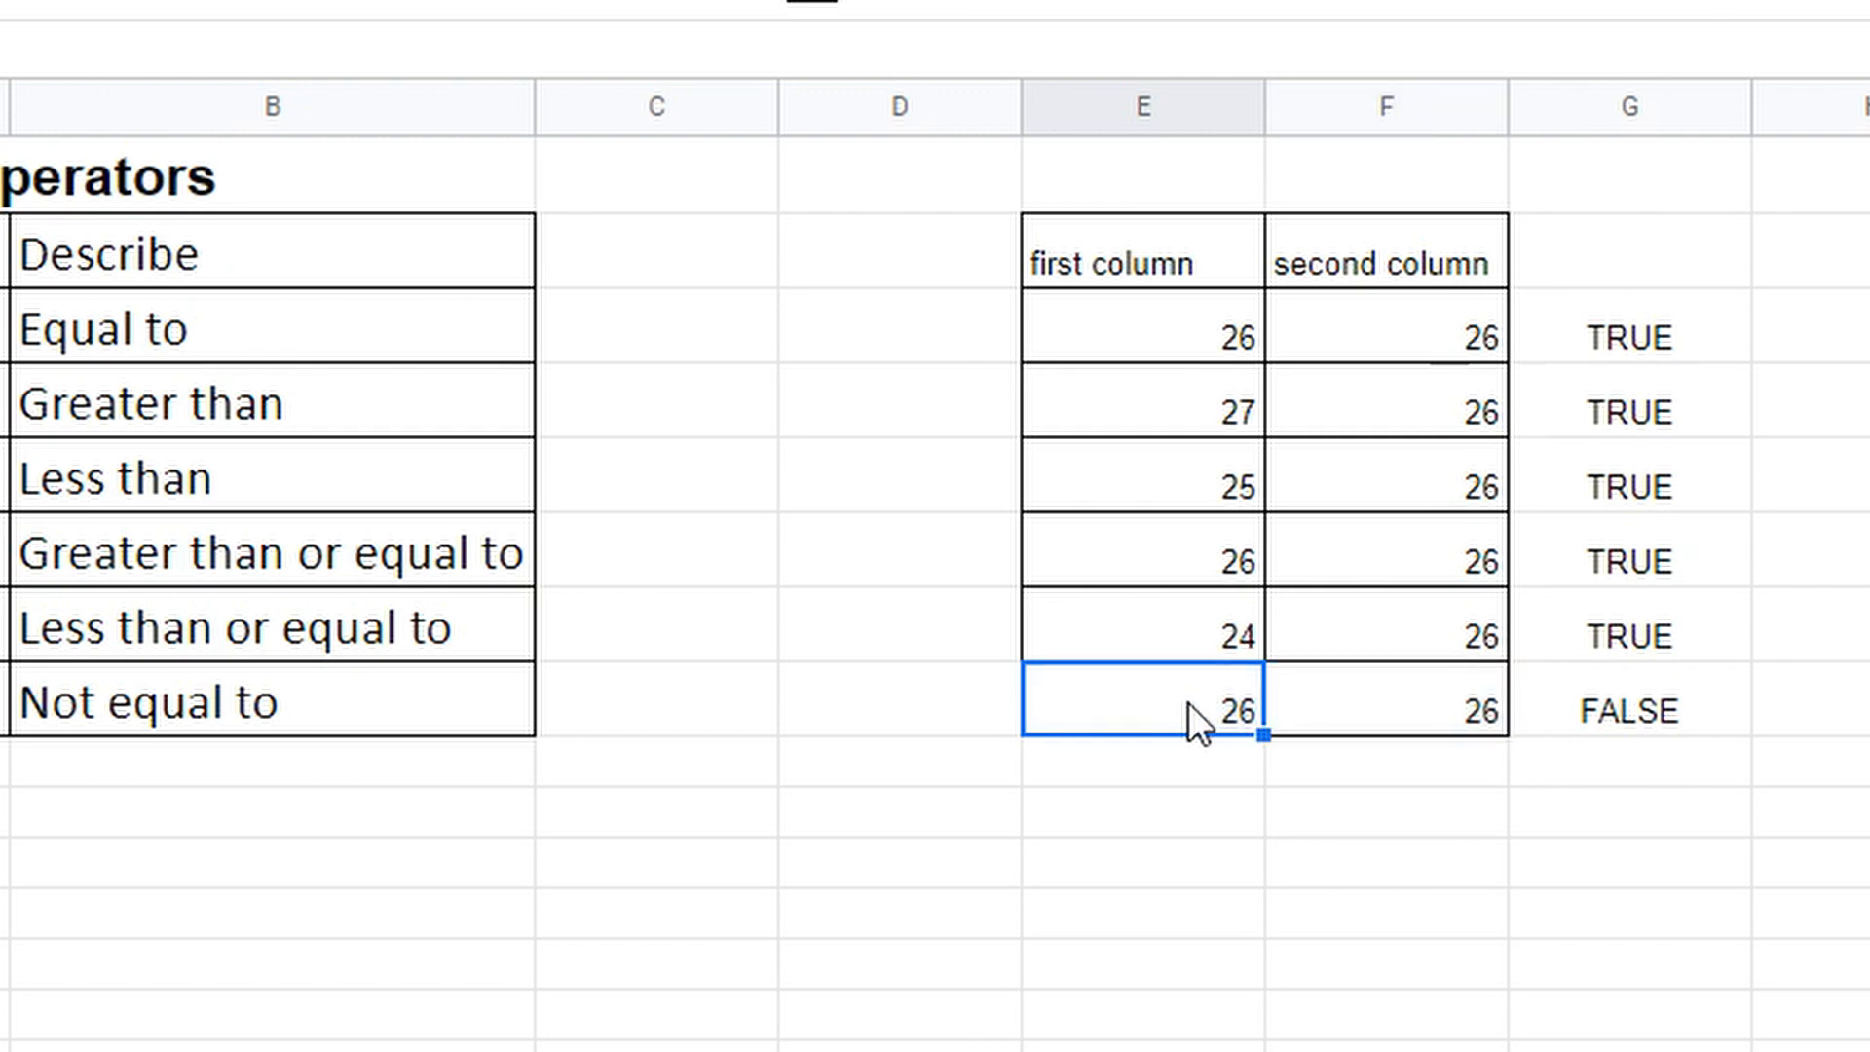
text(25)
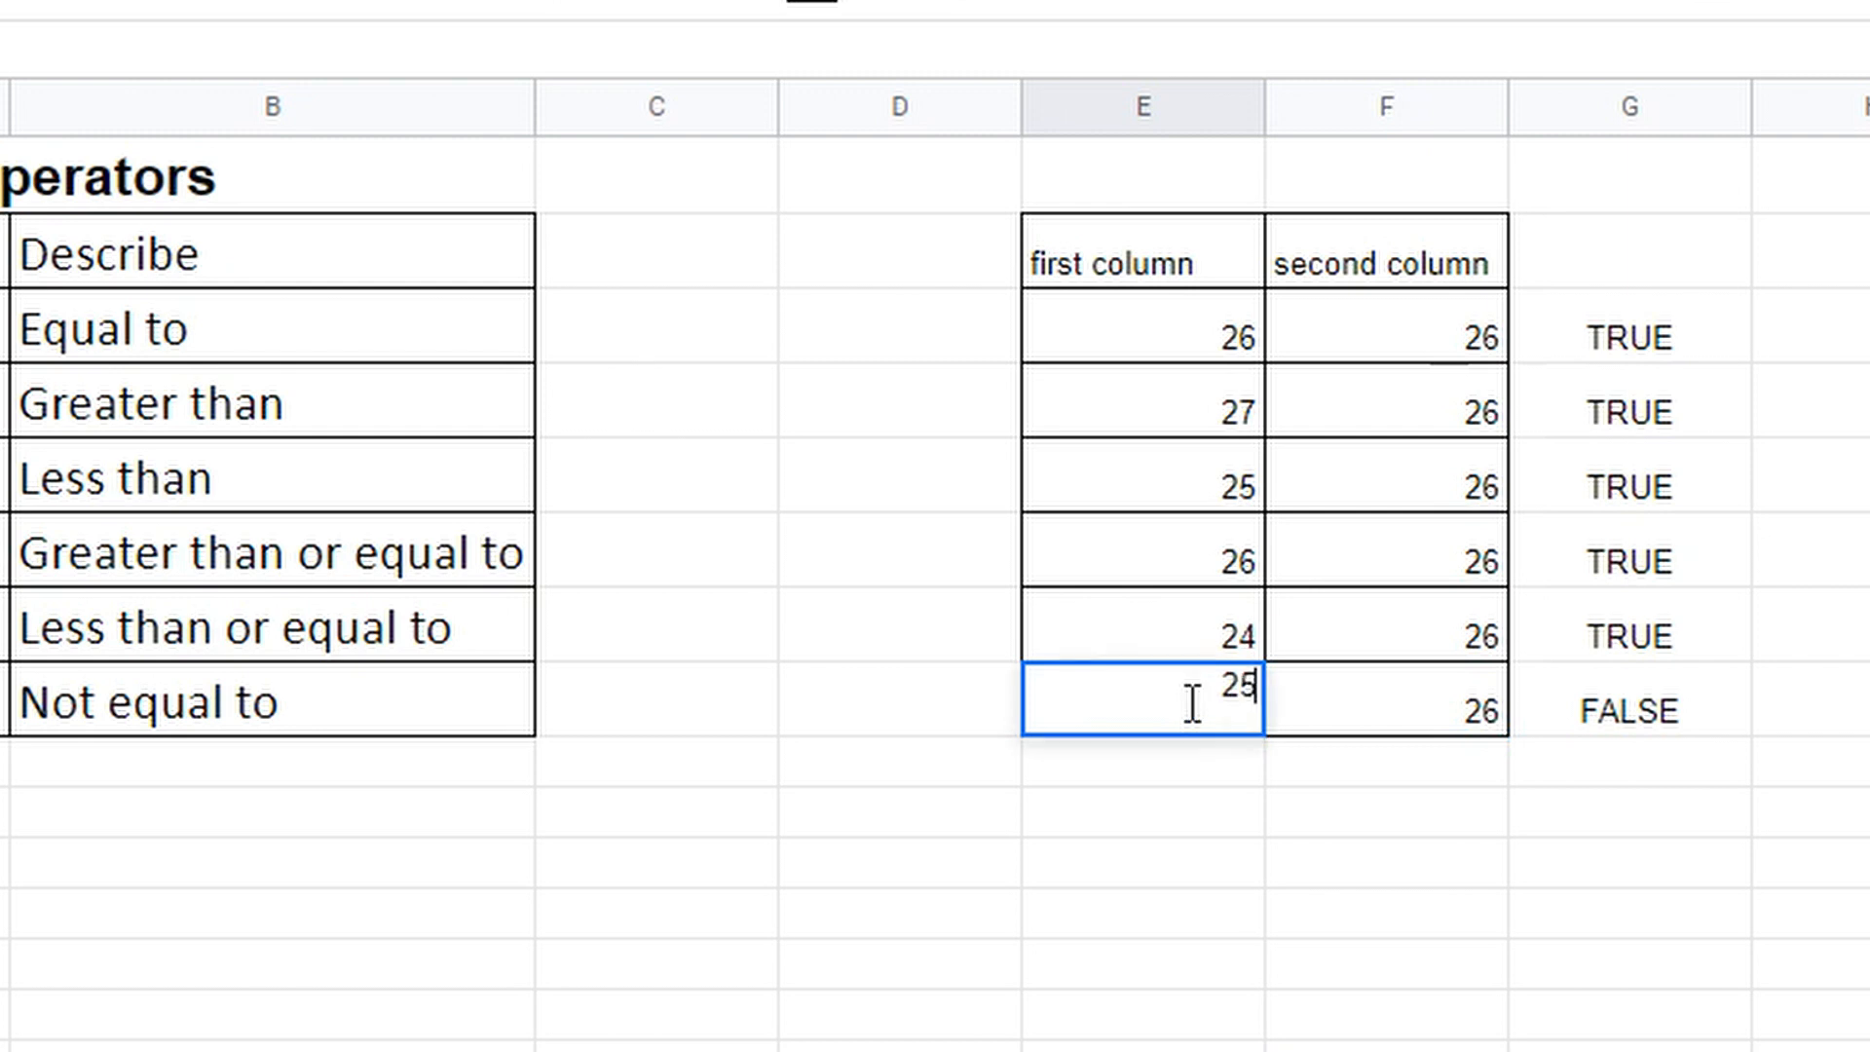
key(Return)
click(1189, 703)
text(28)
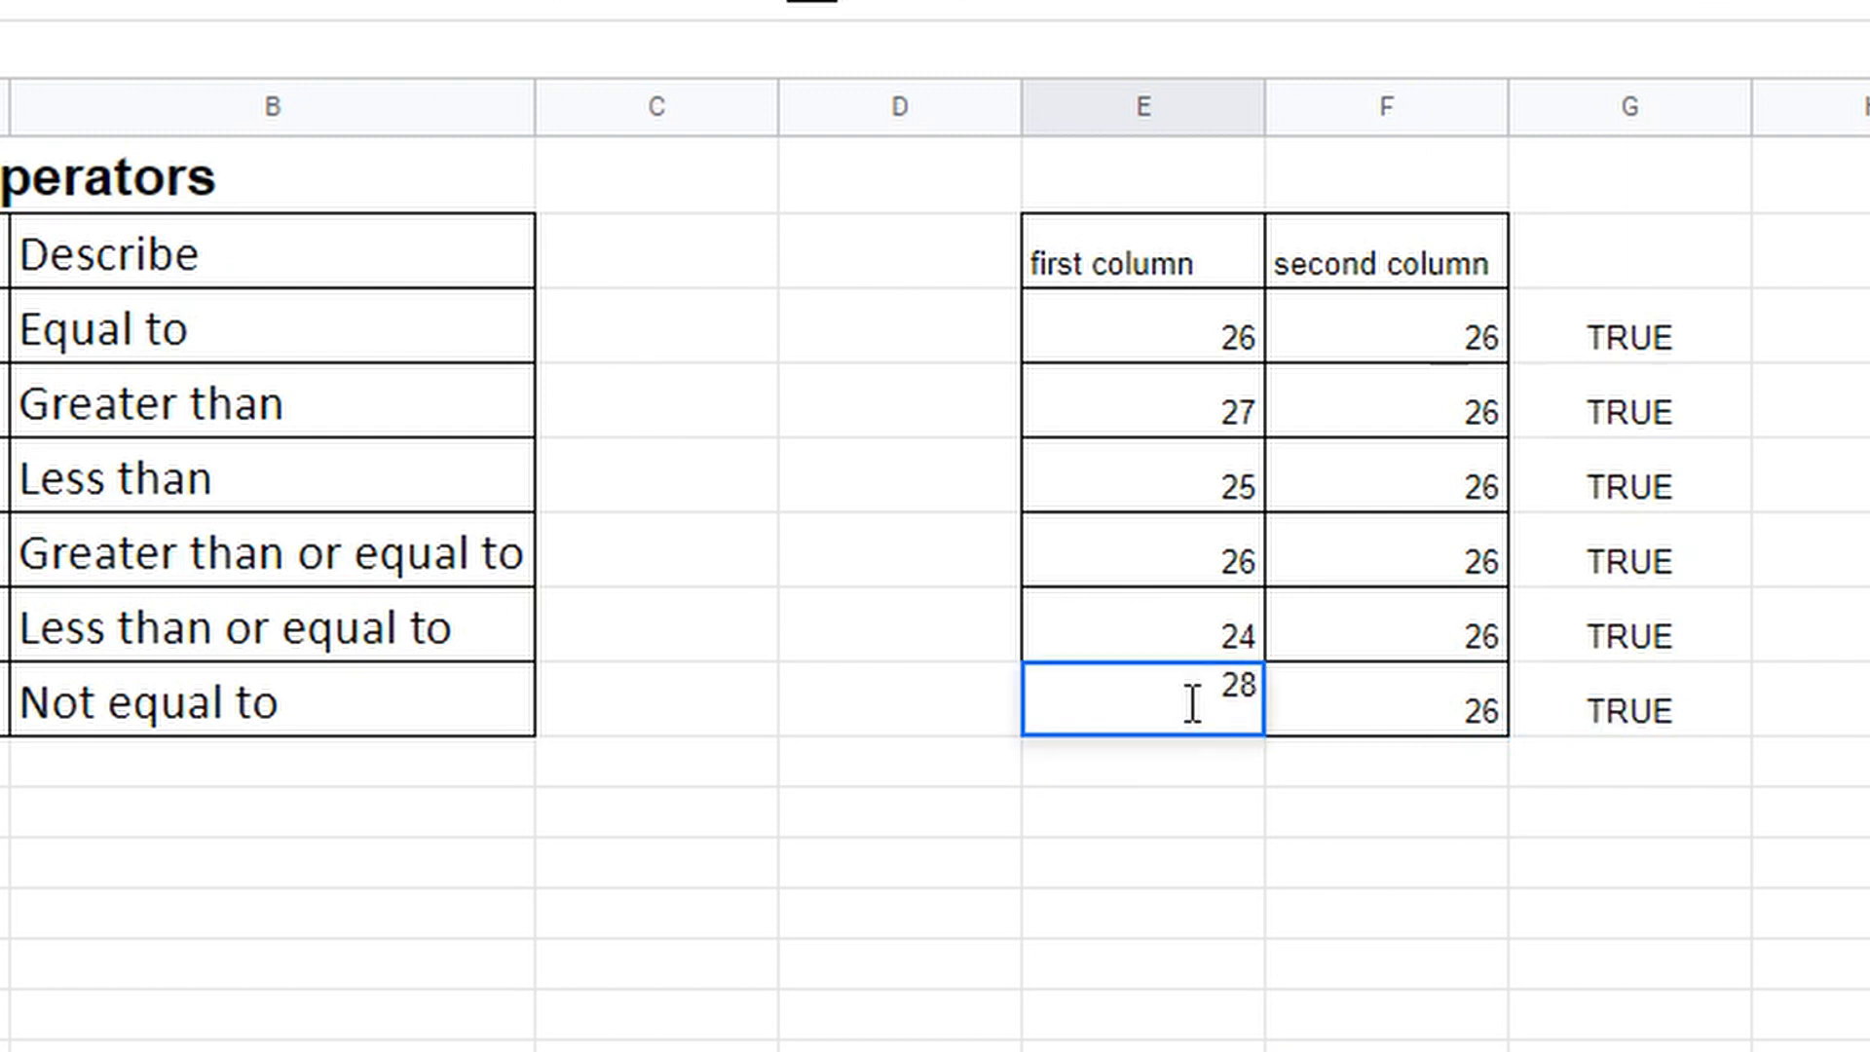
key(Return)
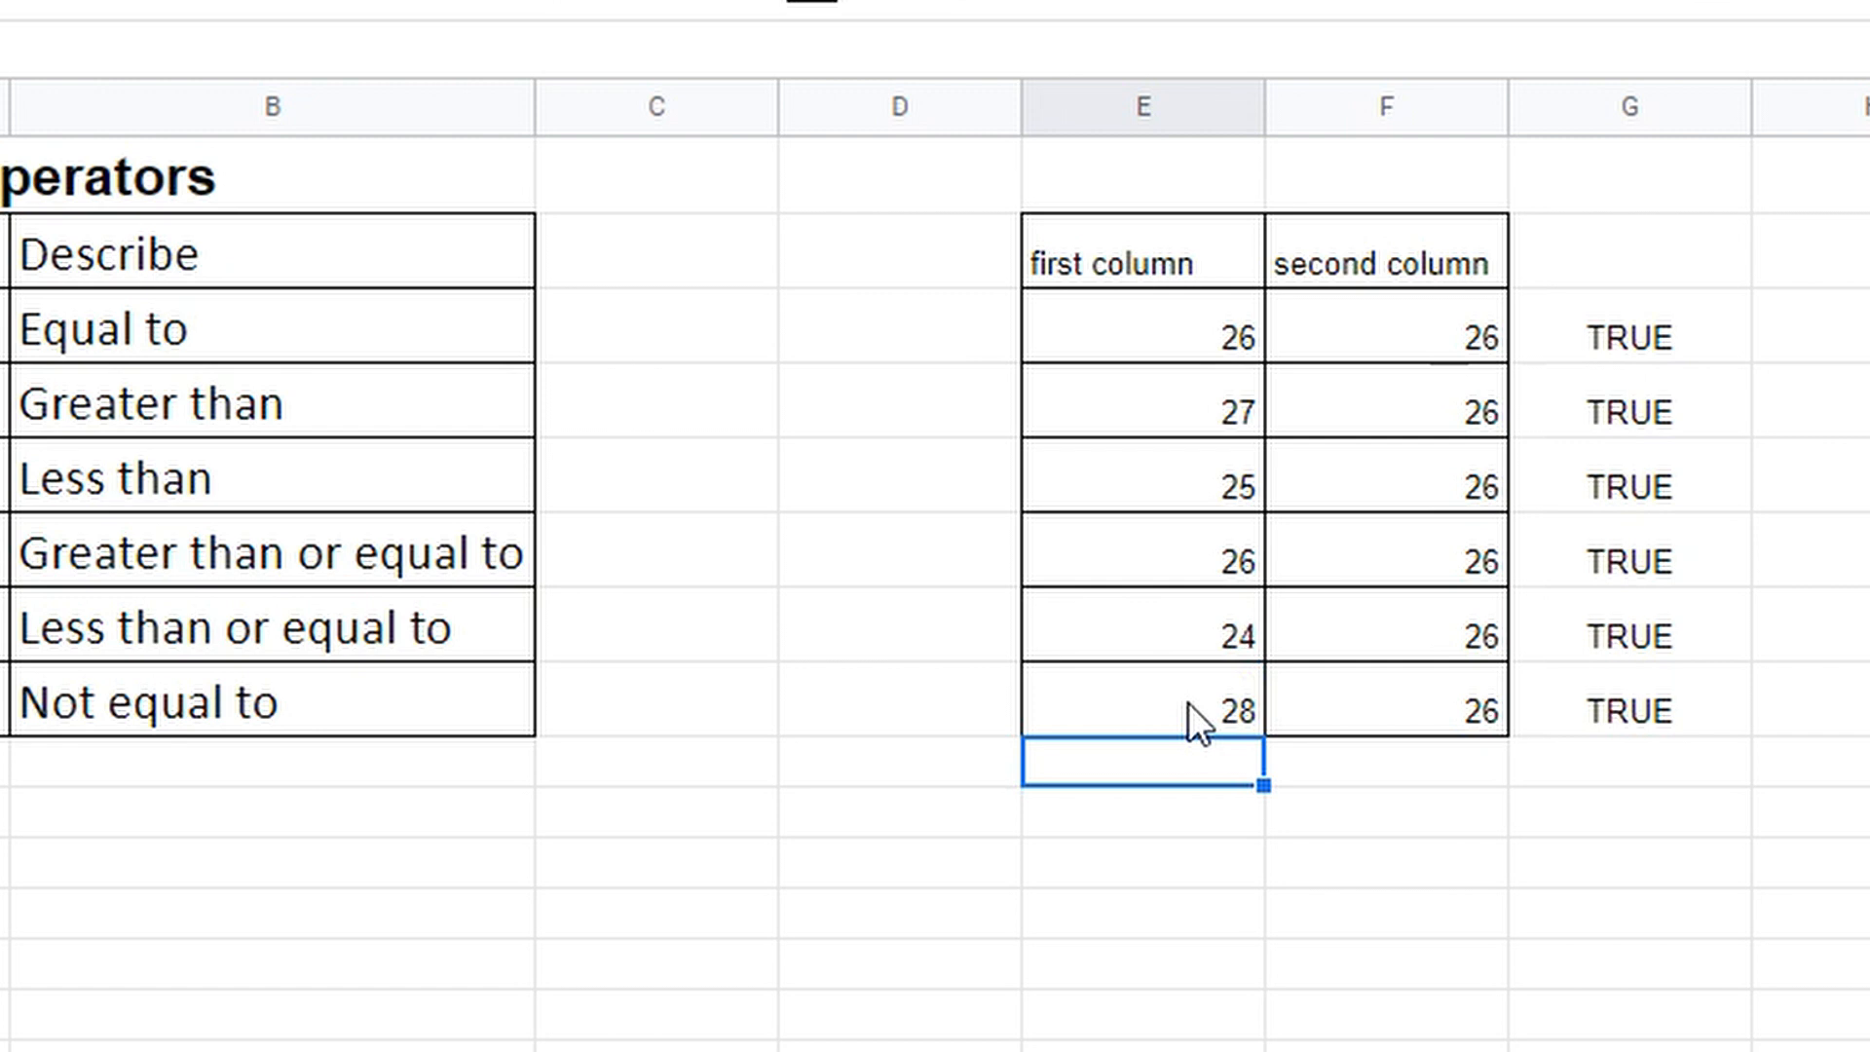
- Set the first column value in E8 back to 26
click(1188, 703)
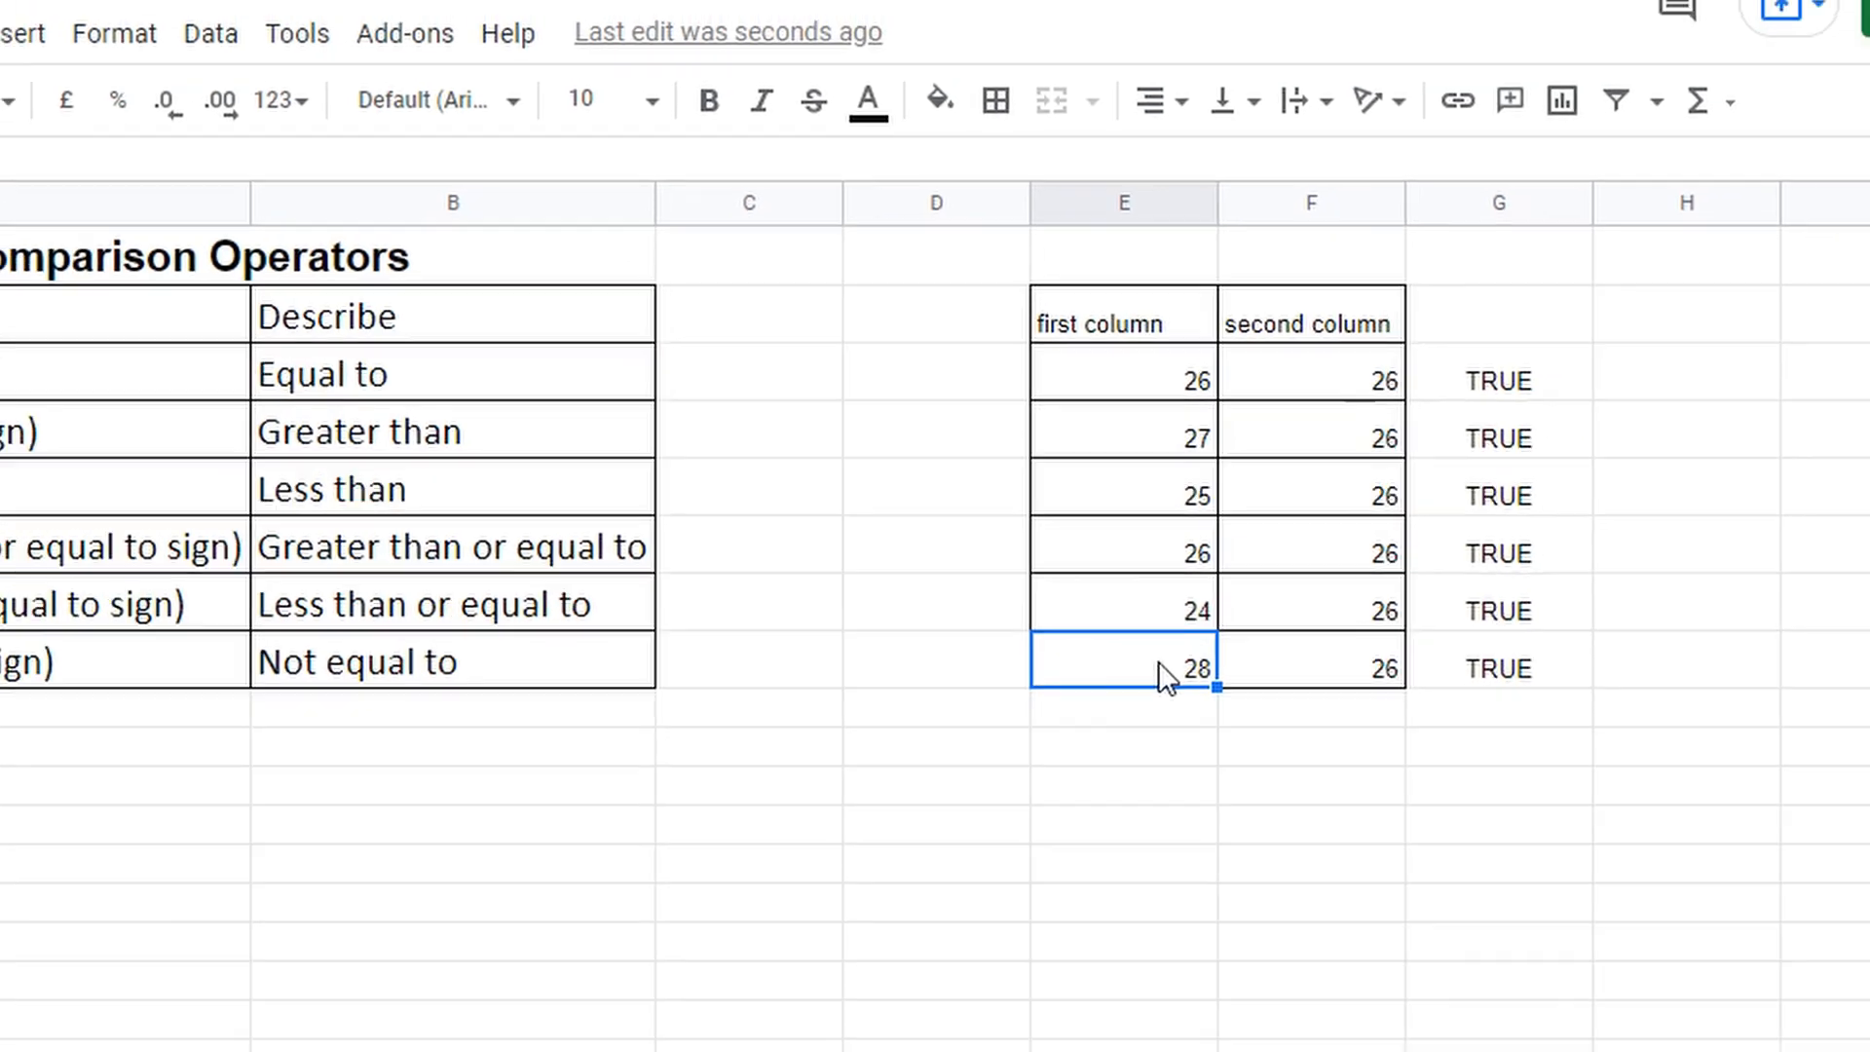
text(26)
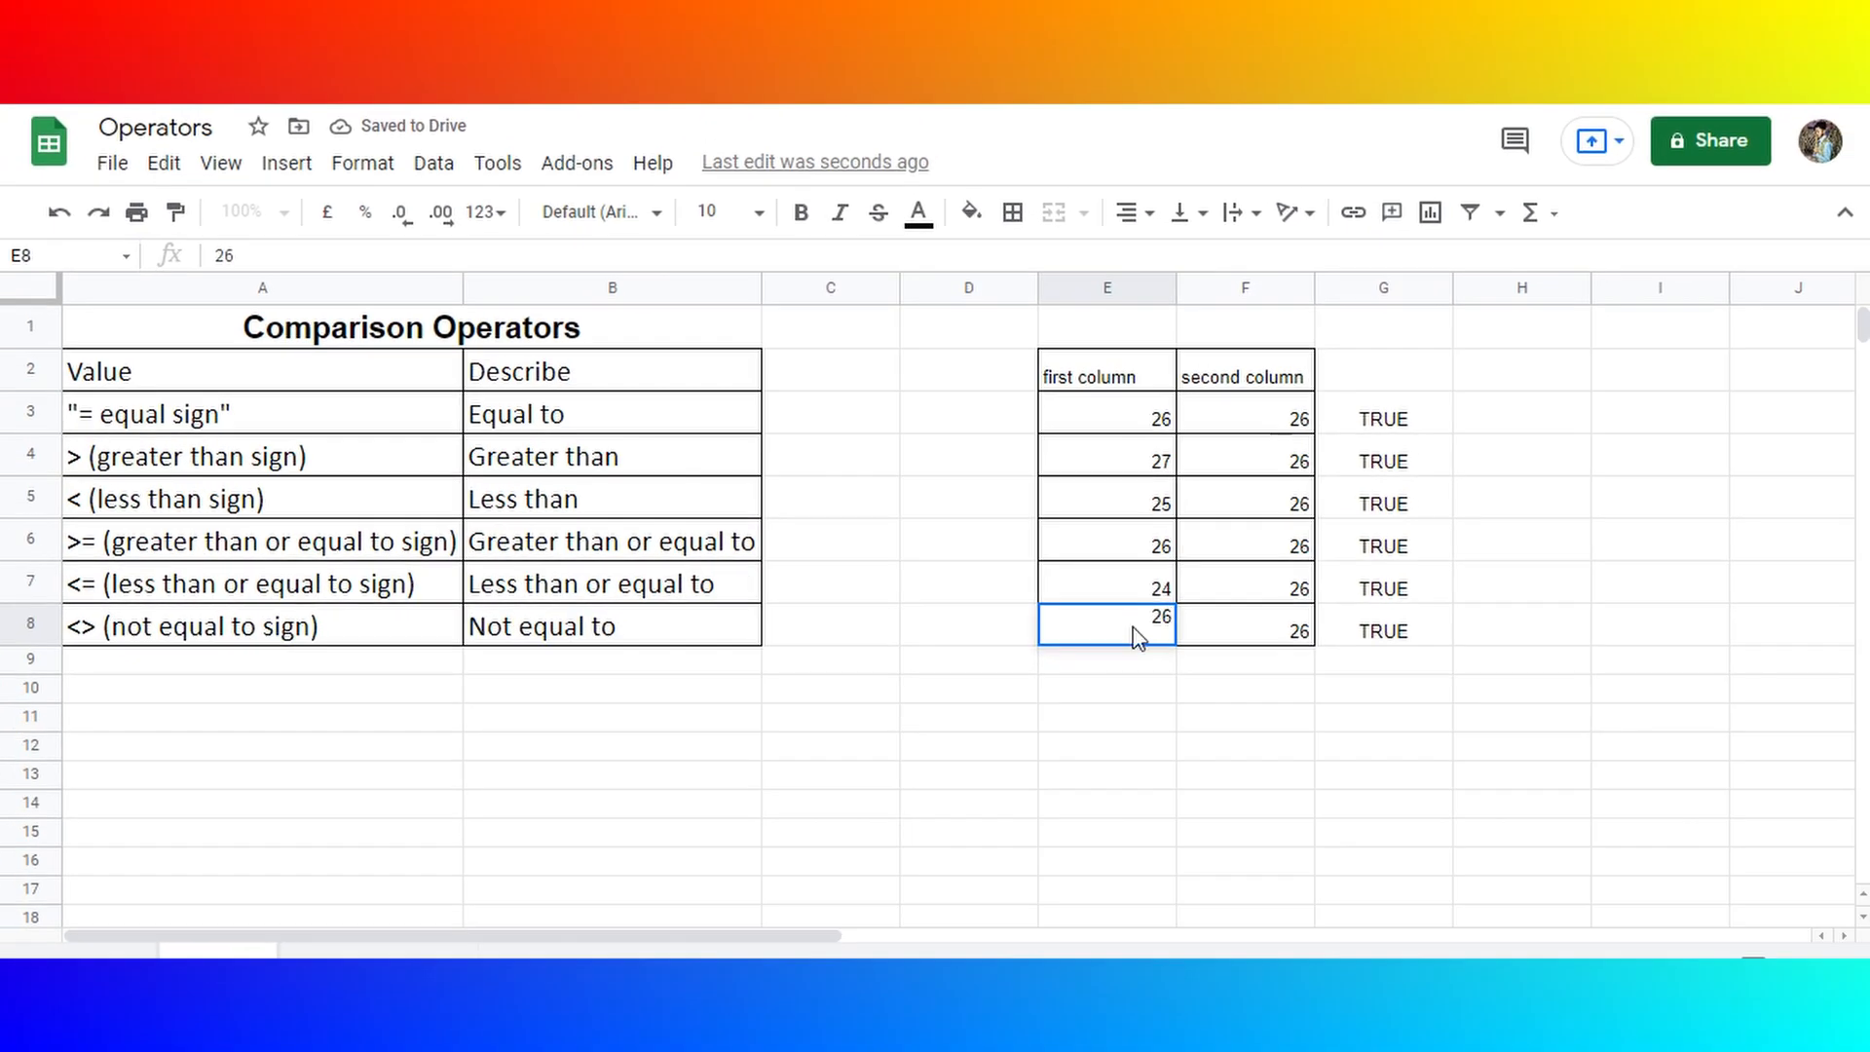
key(Return)
click(1138, 635)
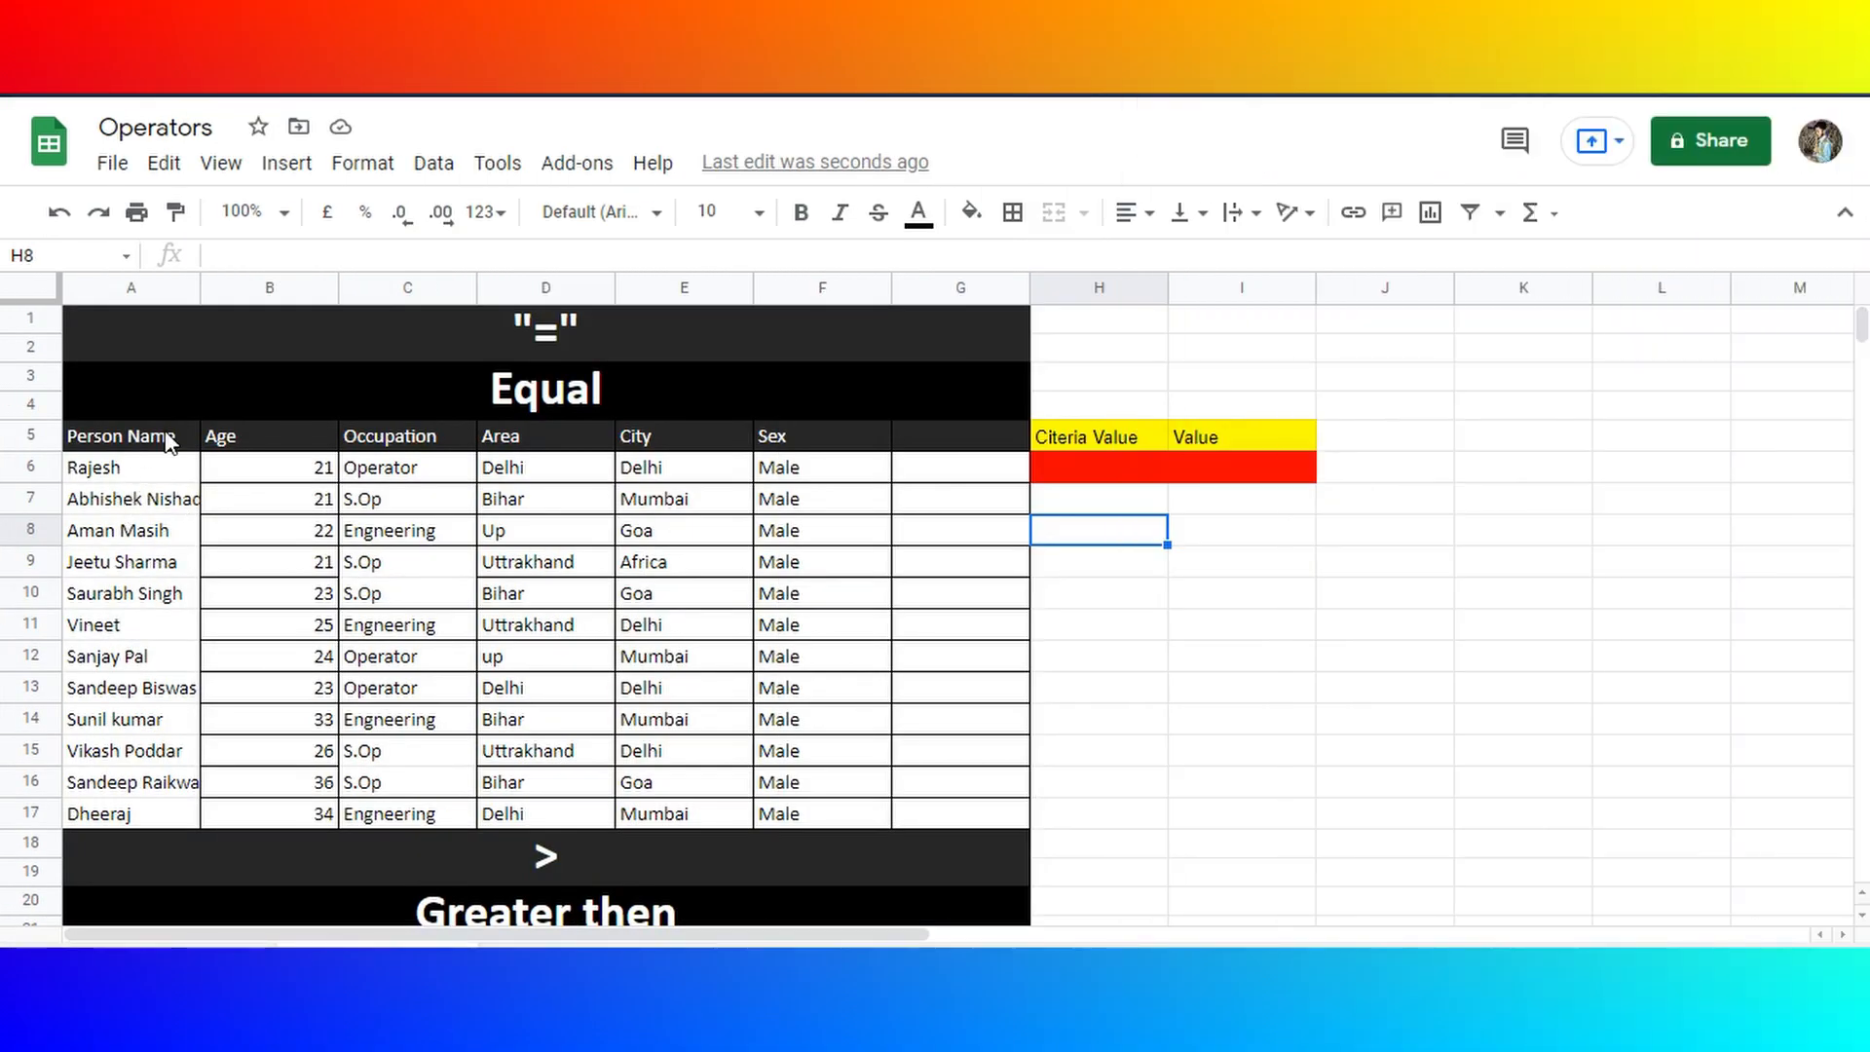
- Inspect the FILTER formula in I6 of the Equal section and close it without changing it
click(522, 329)
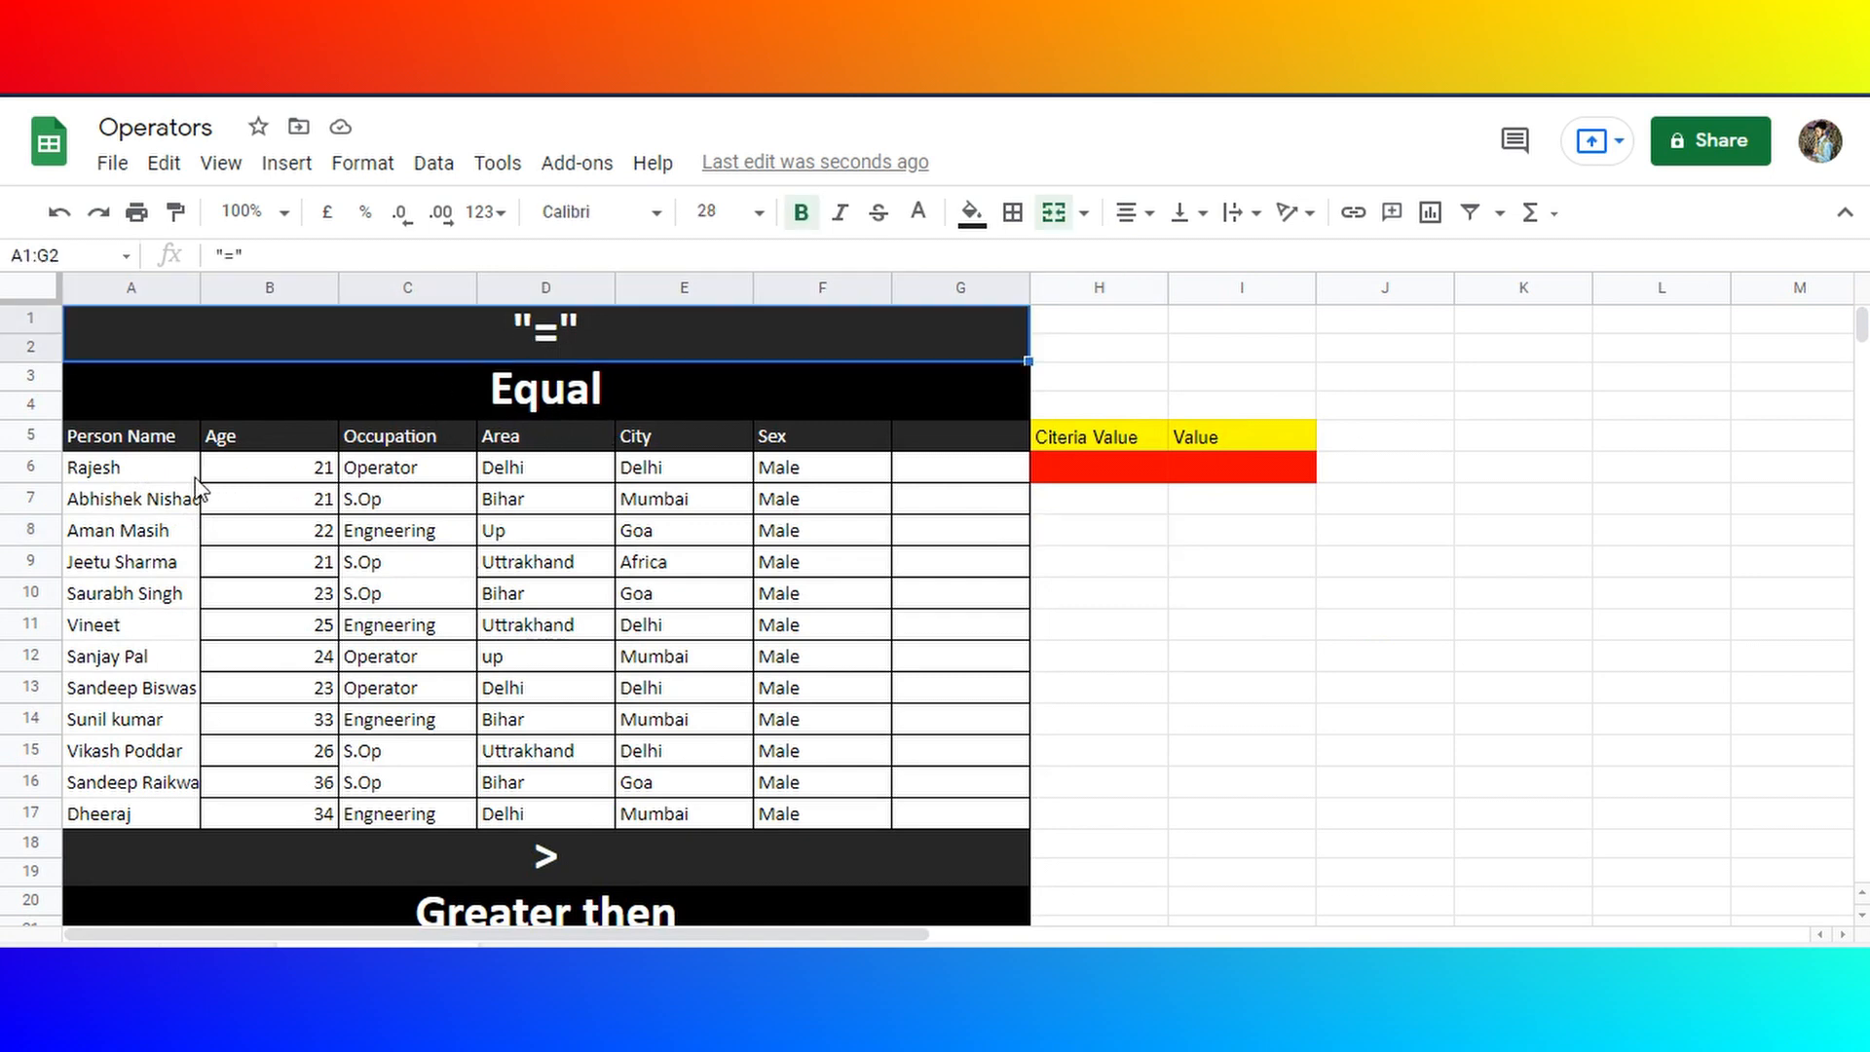
drag(134, 436, 623, 532)
click(1190, 484)
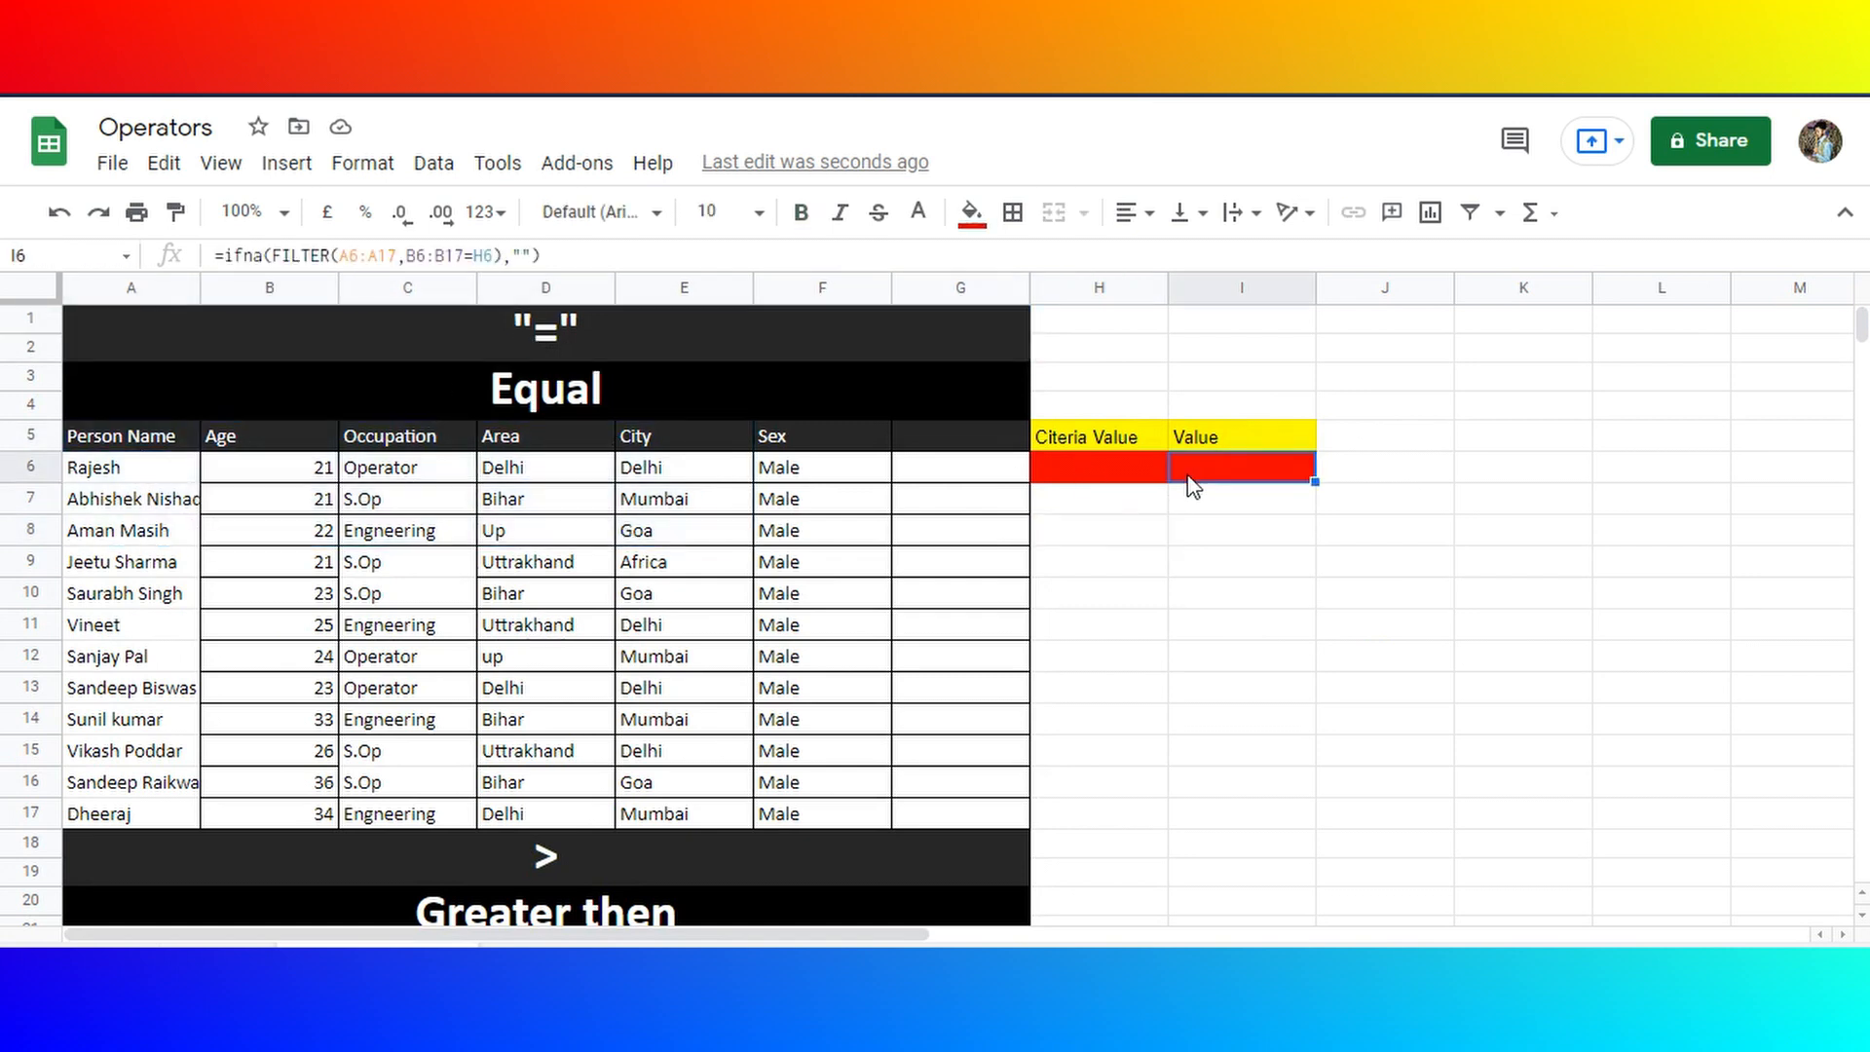
double_click(1190, 484)
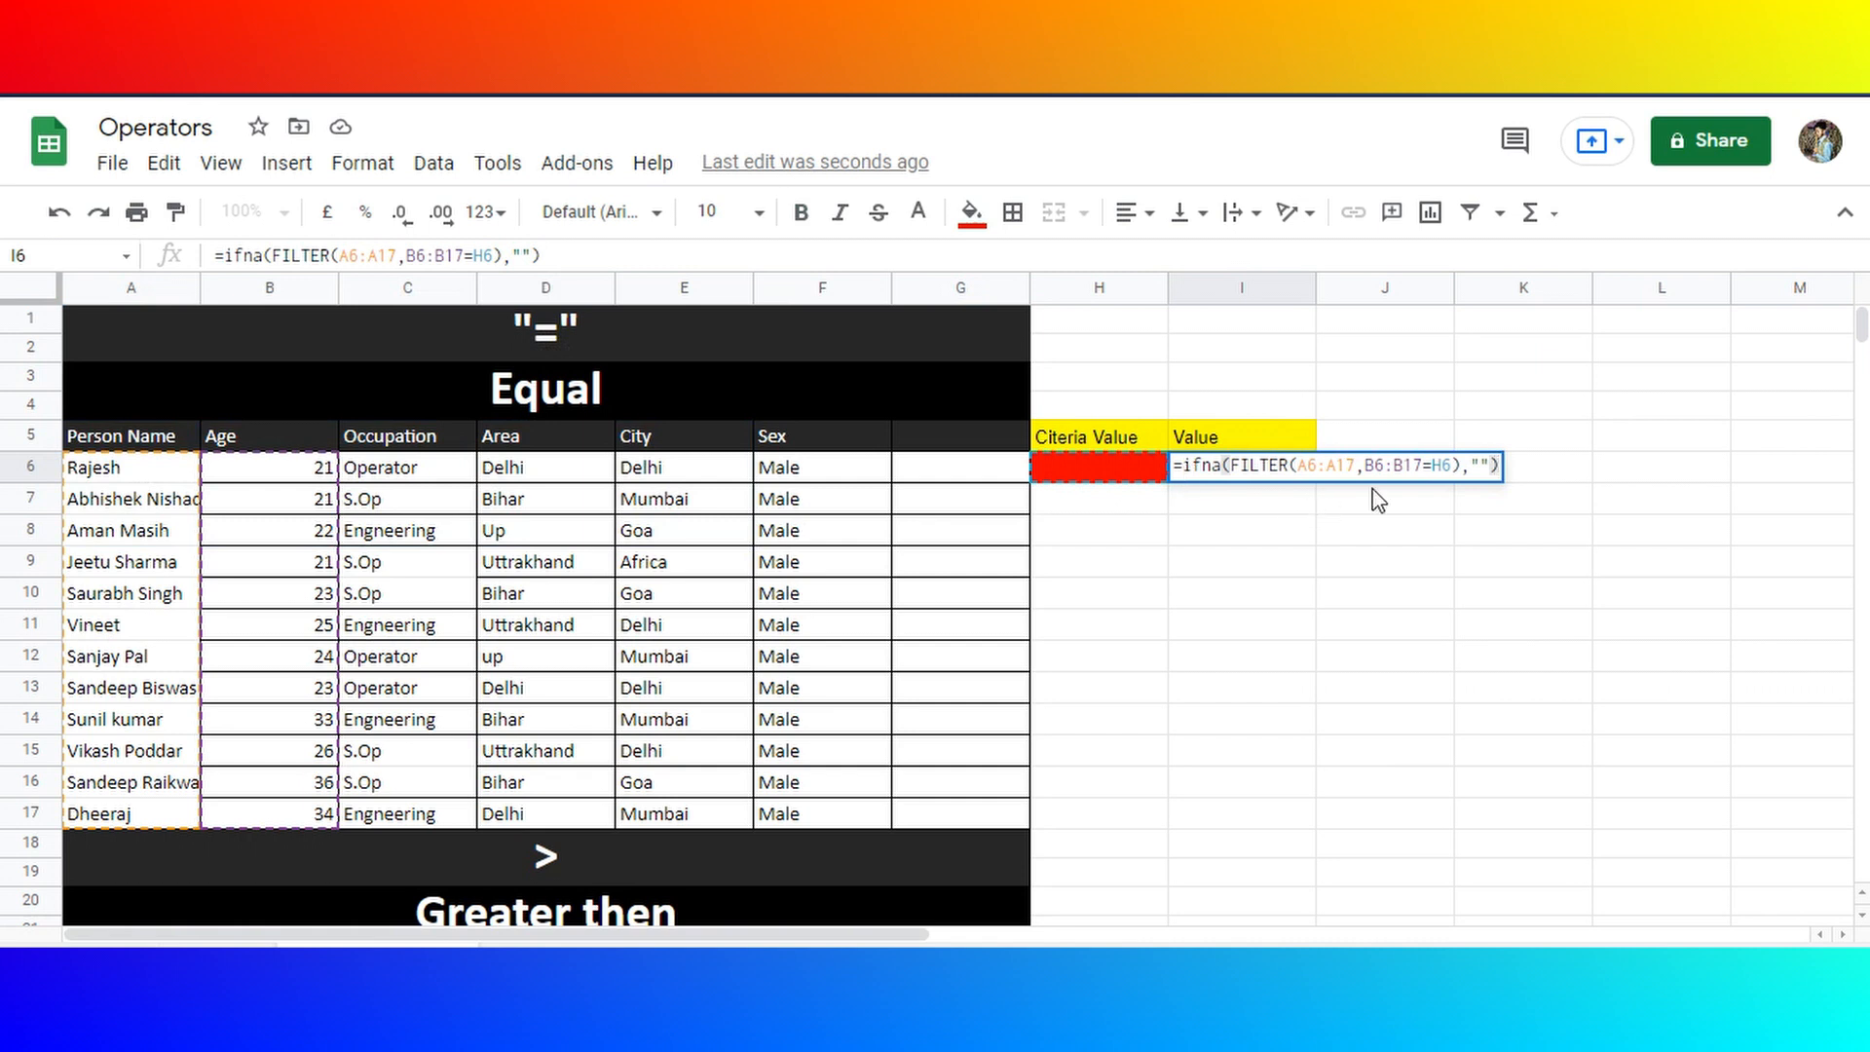
click(1417, 490)
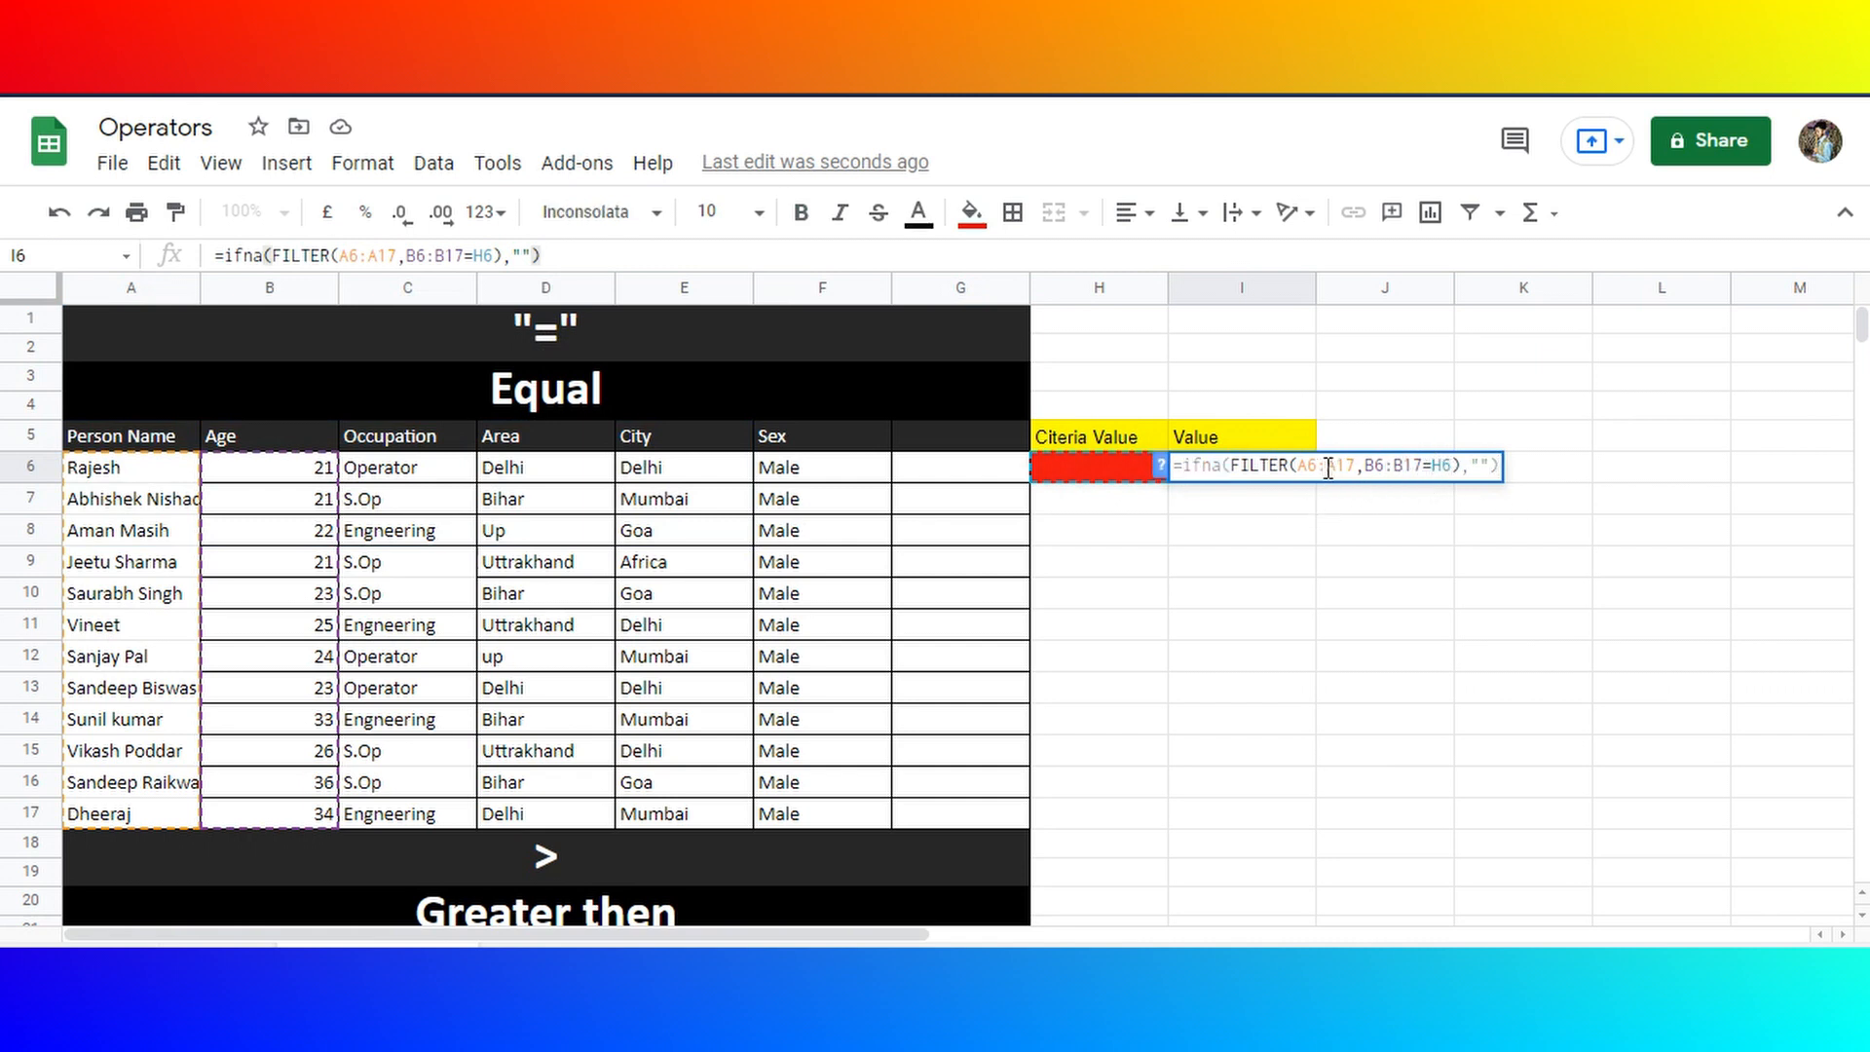
key(Escape)
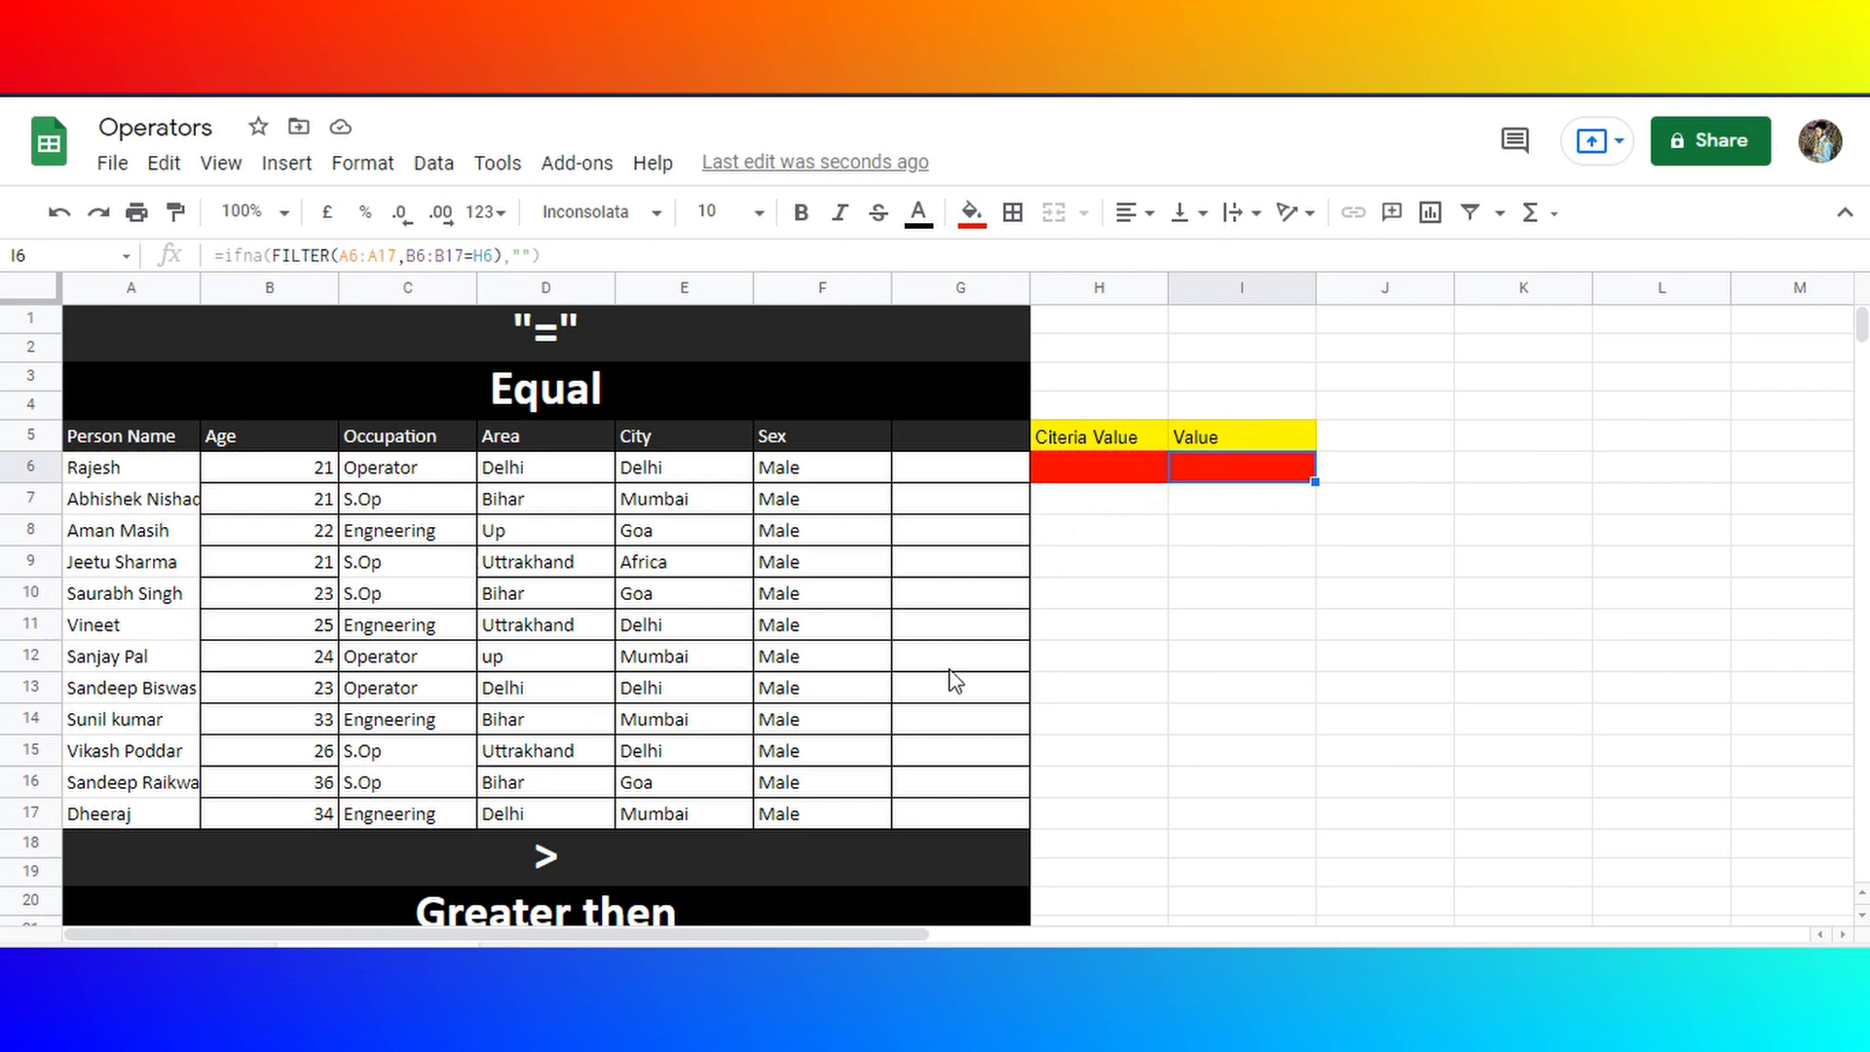
- Review the Person Name and Age columns of the Equal table, focusing on ages in B6:B17
click(146, 441)
click(216, 444)
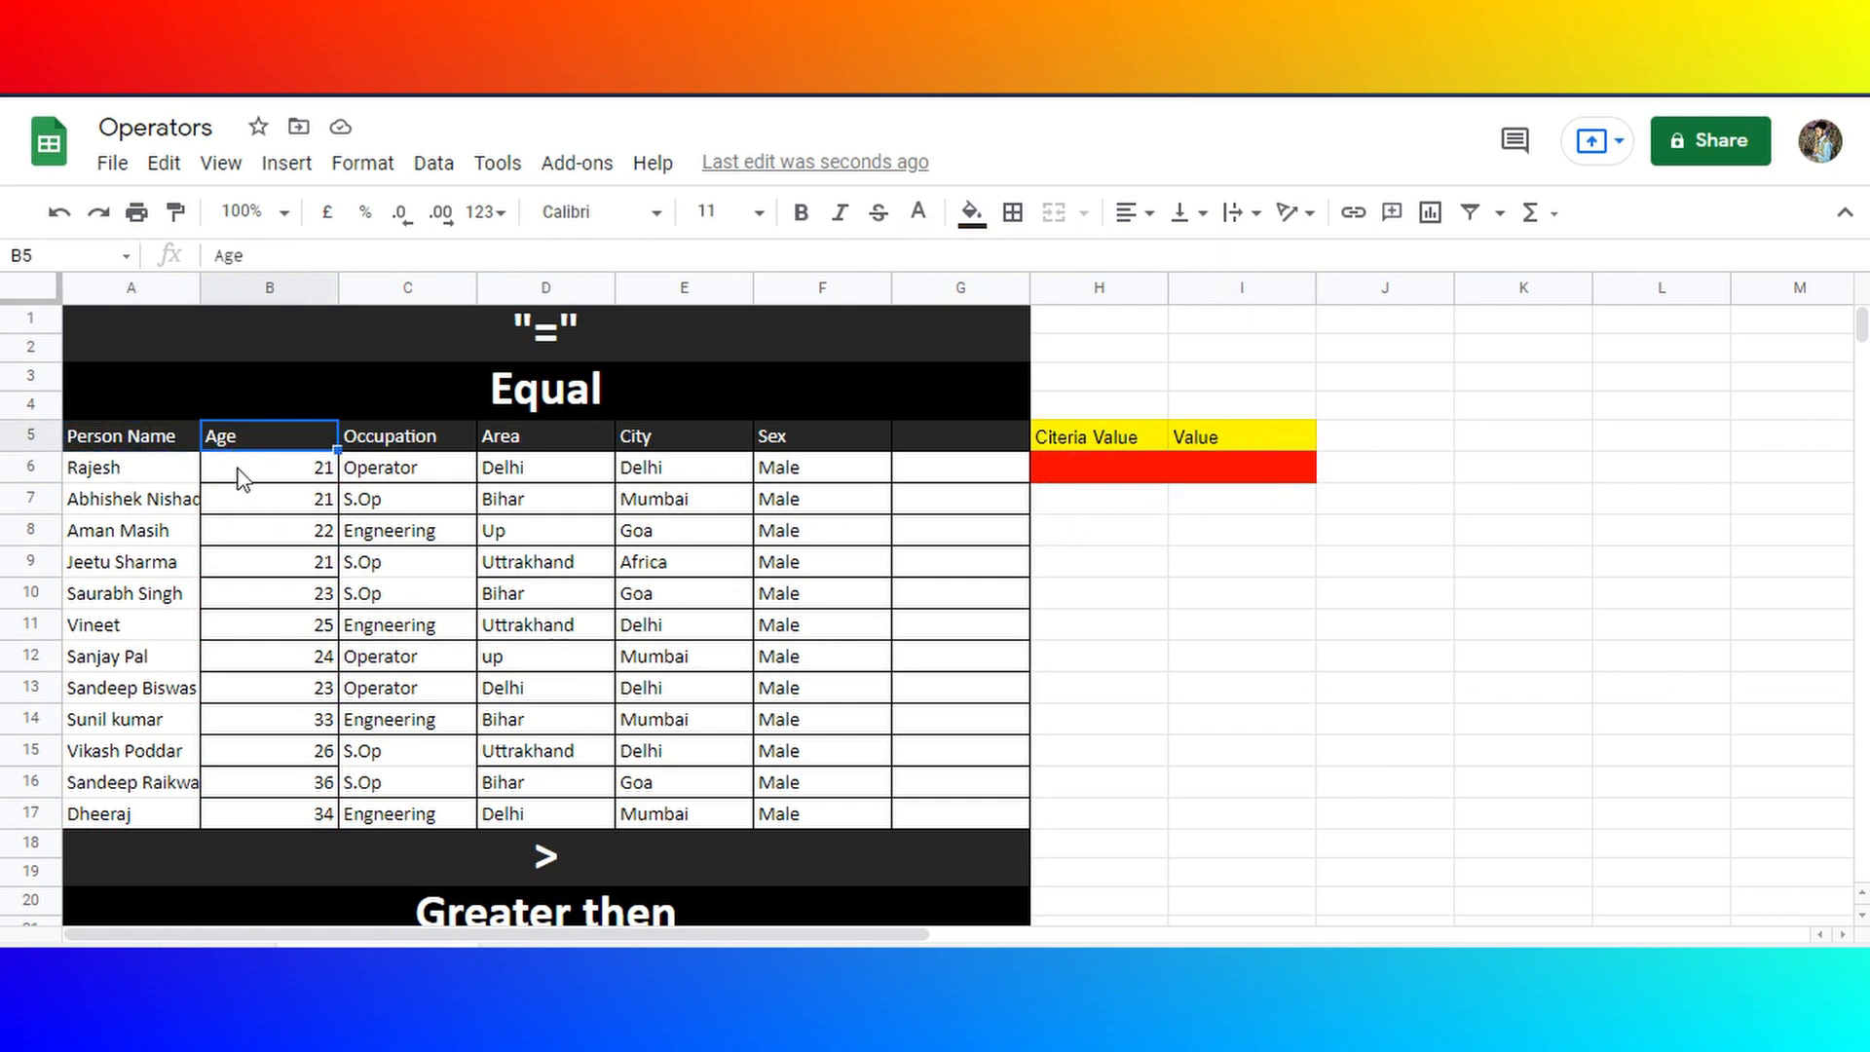
drag(144, 480, 322, 816)
click(382, 694)
drag(292, 471, 316, 818)
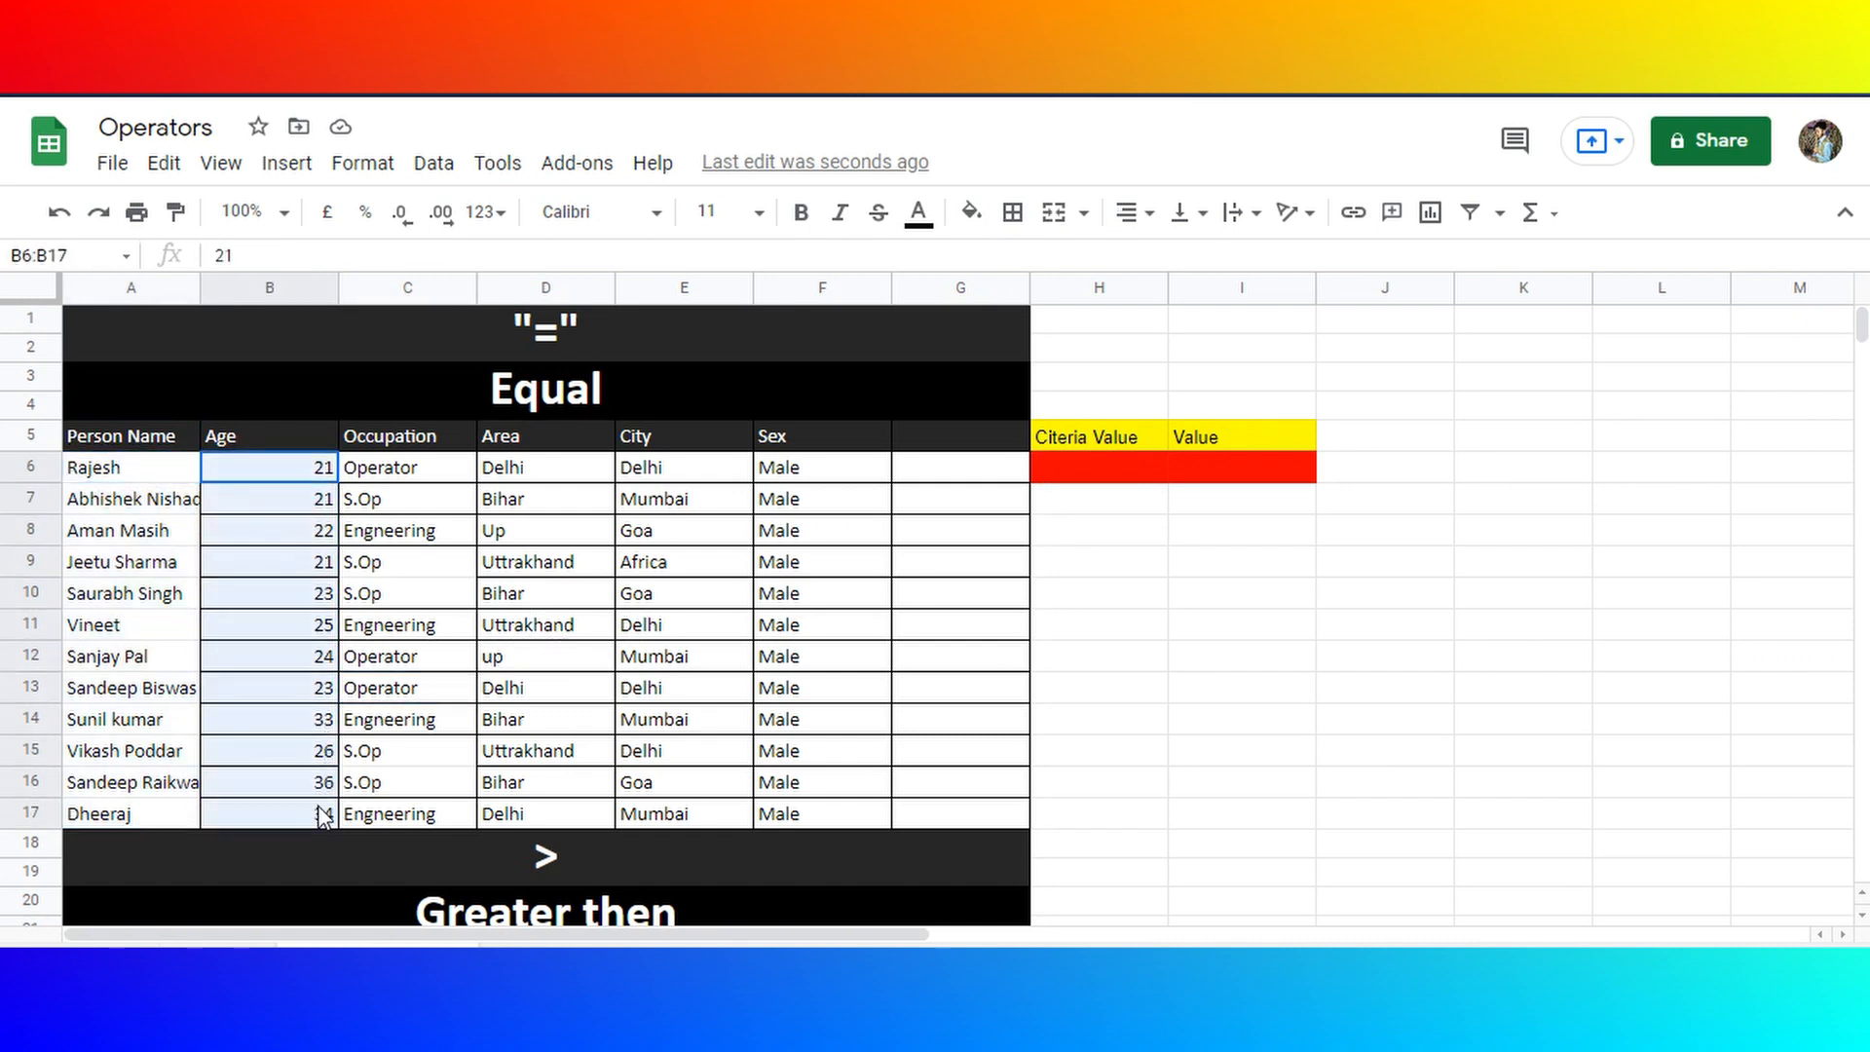
- Set the Equal section's criteria value in H6 to 21 and review the names returned in I6:I8
click(1069, 473)
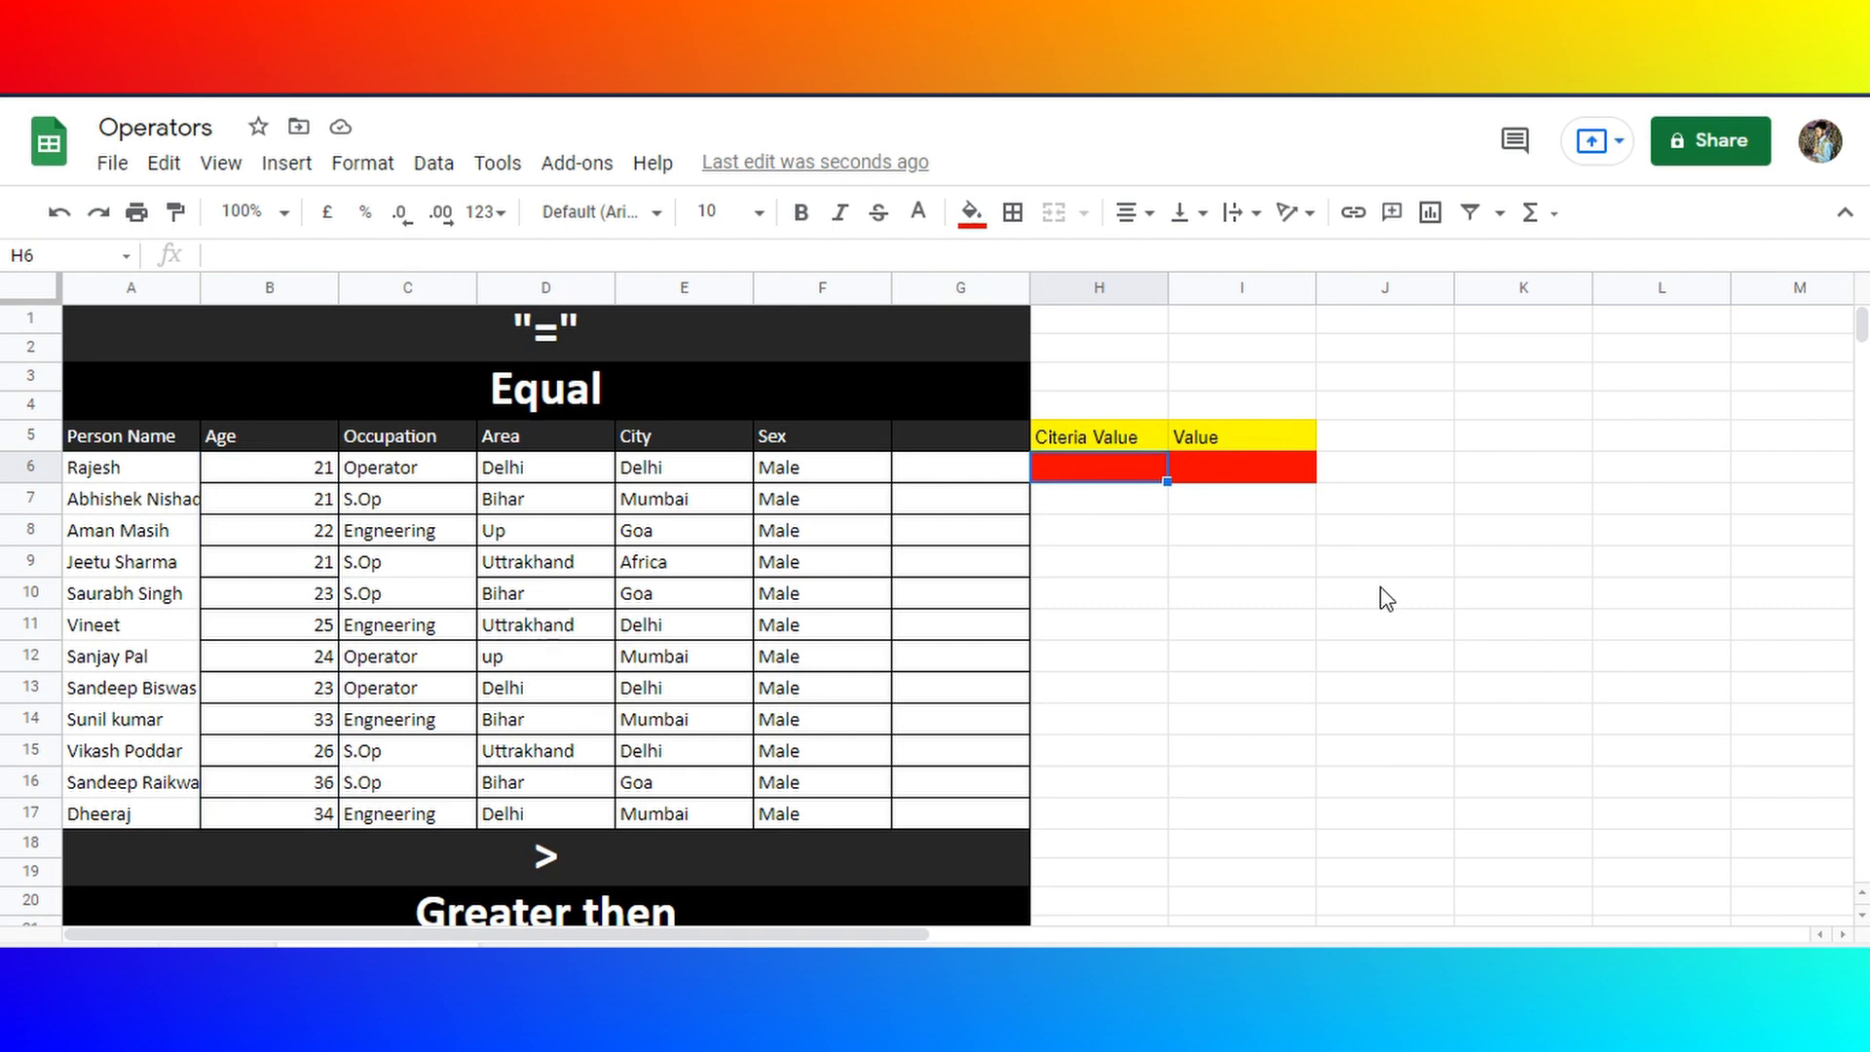
text(21)
key(Return)
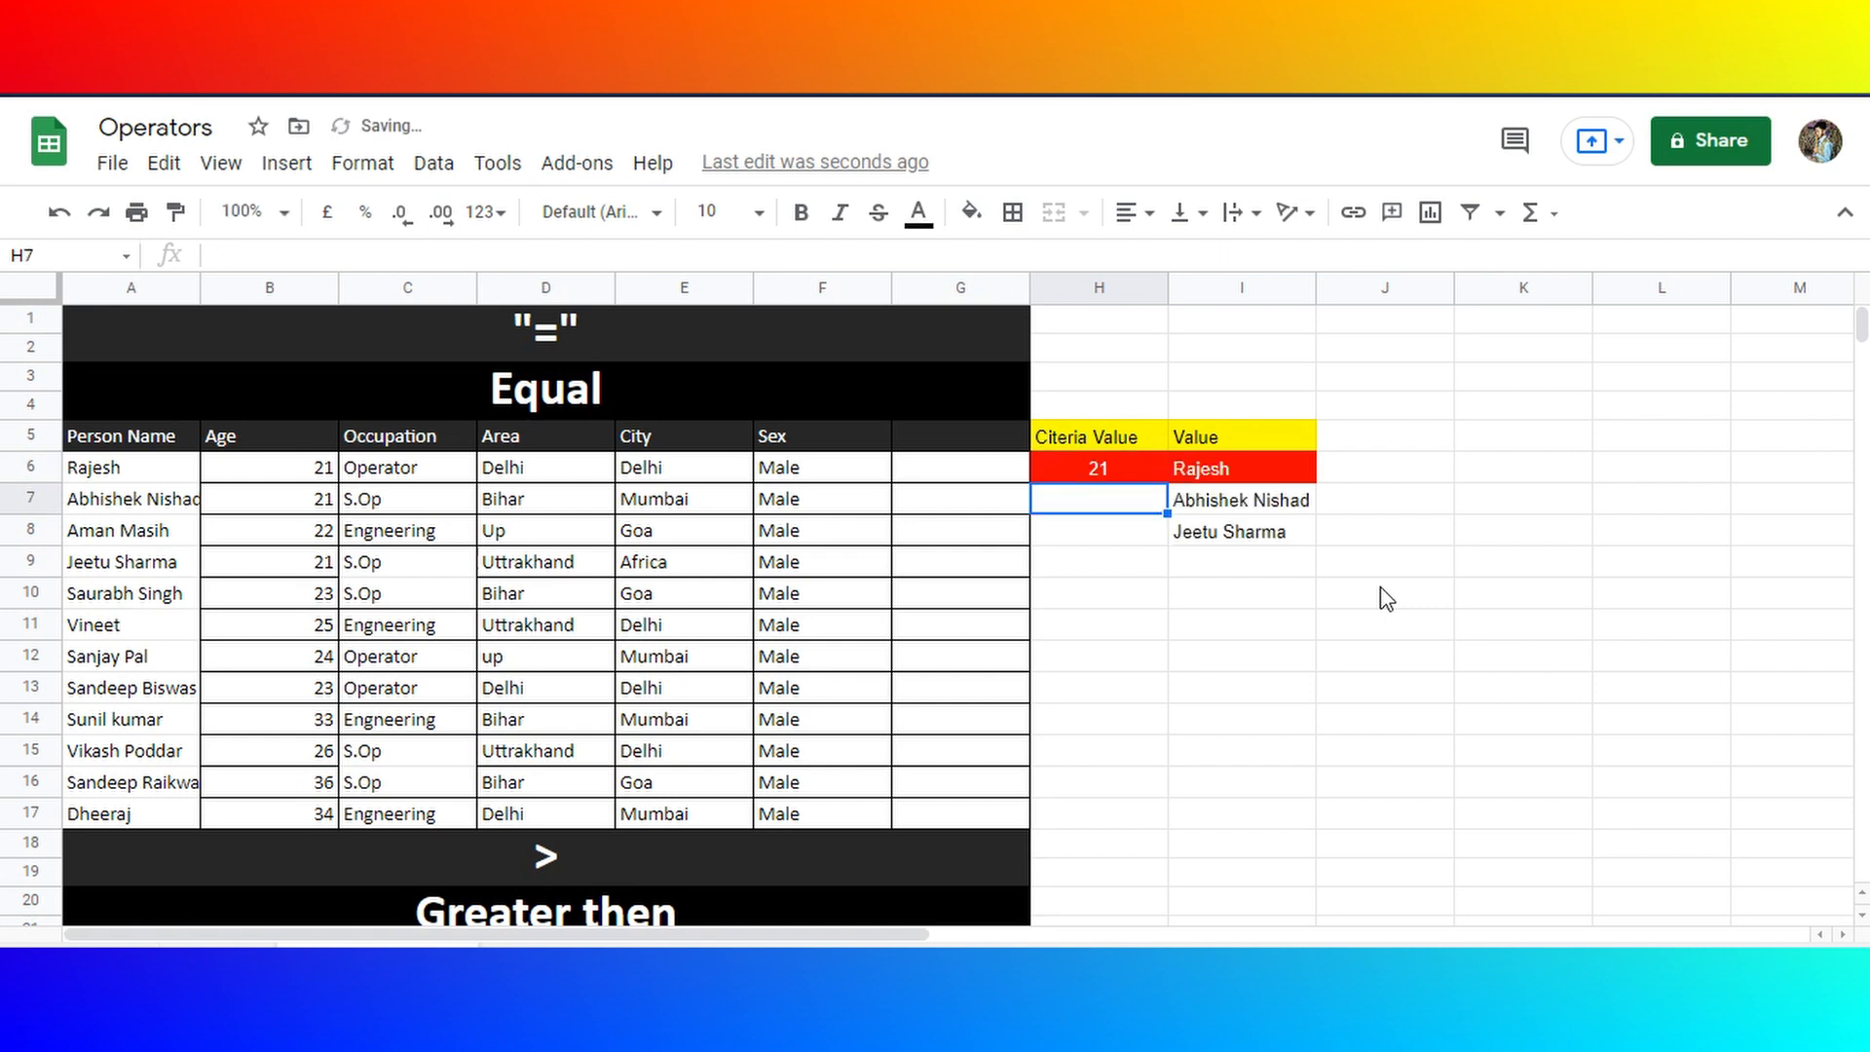
key(Up)
key(Right)
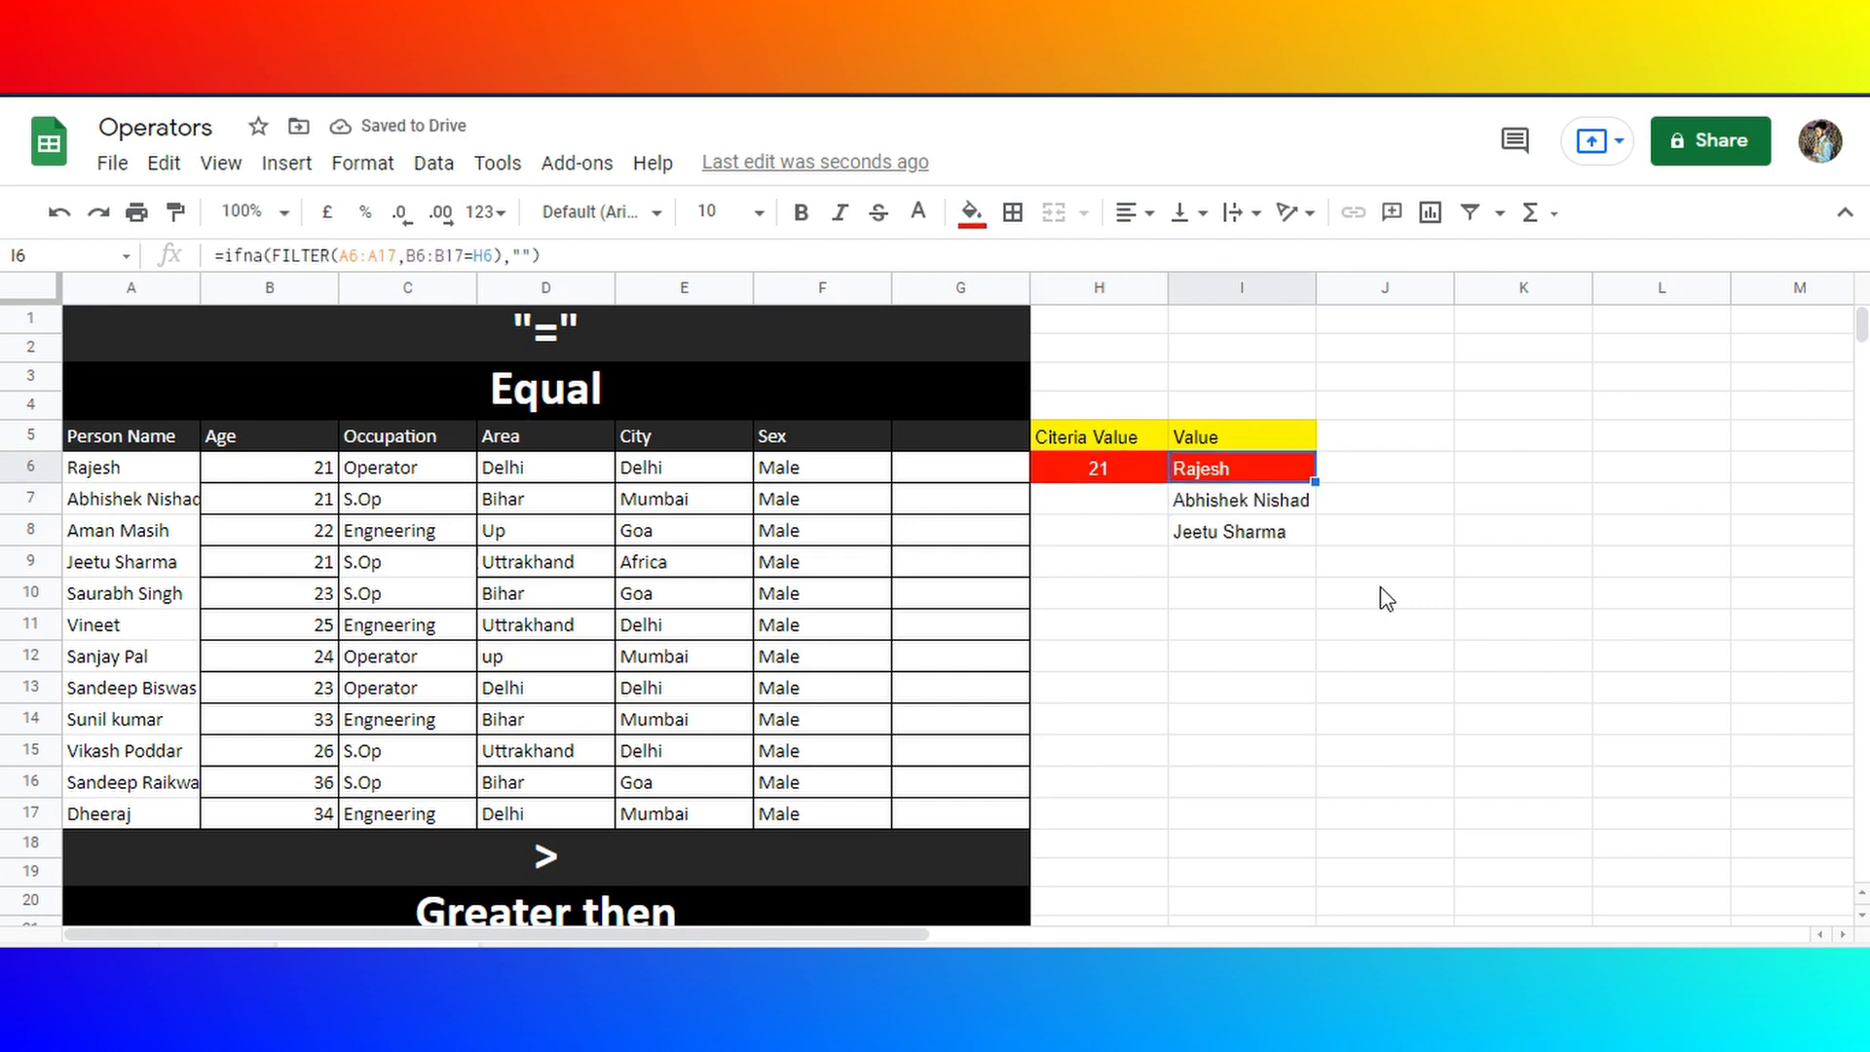
key(shift+Down)
key(shift+Down)
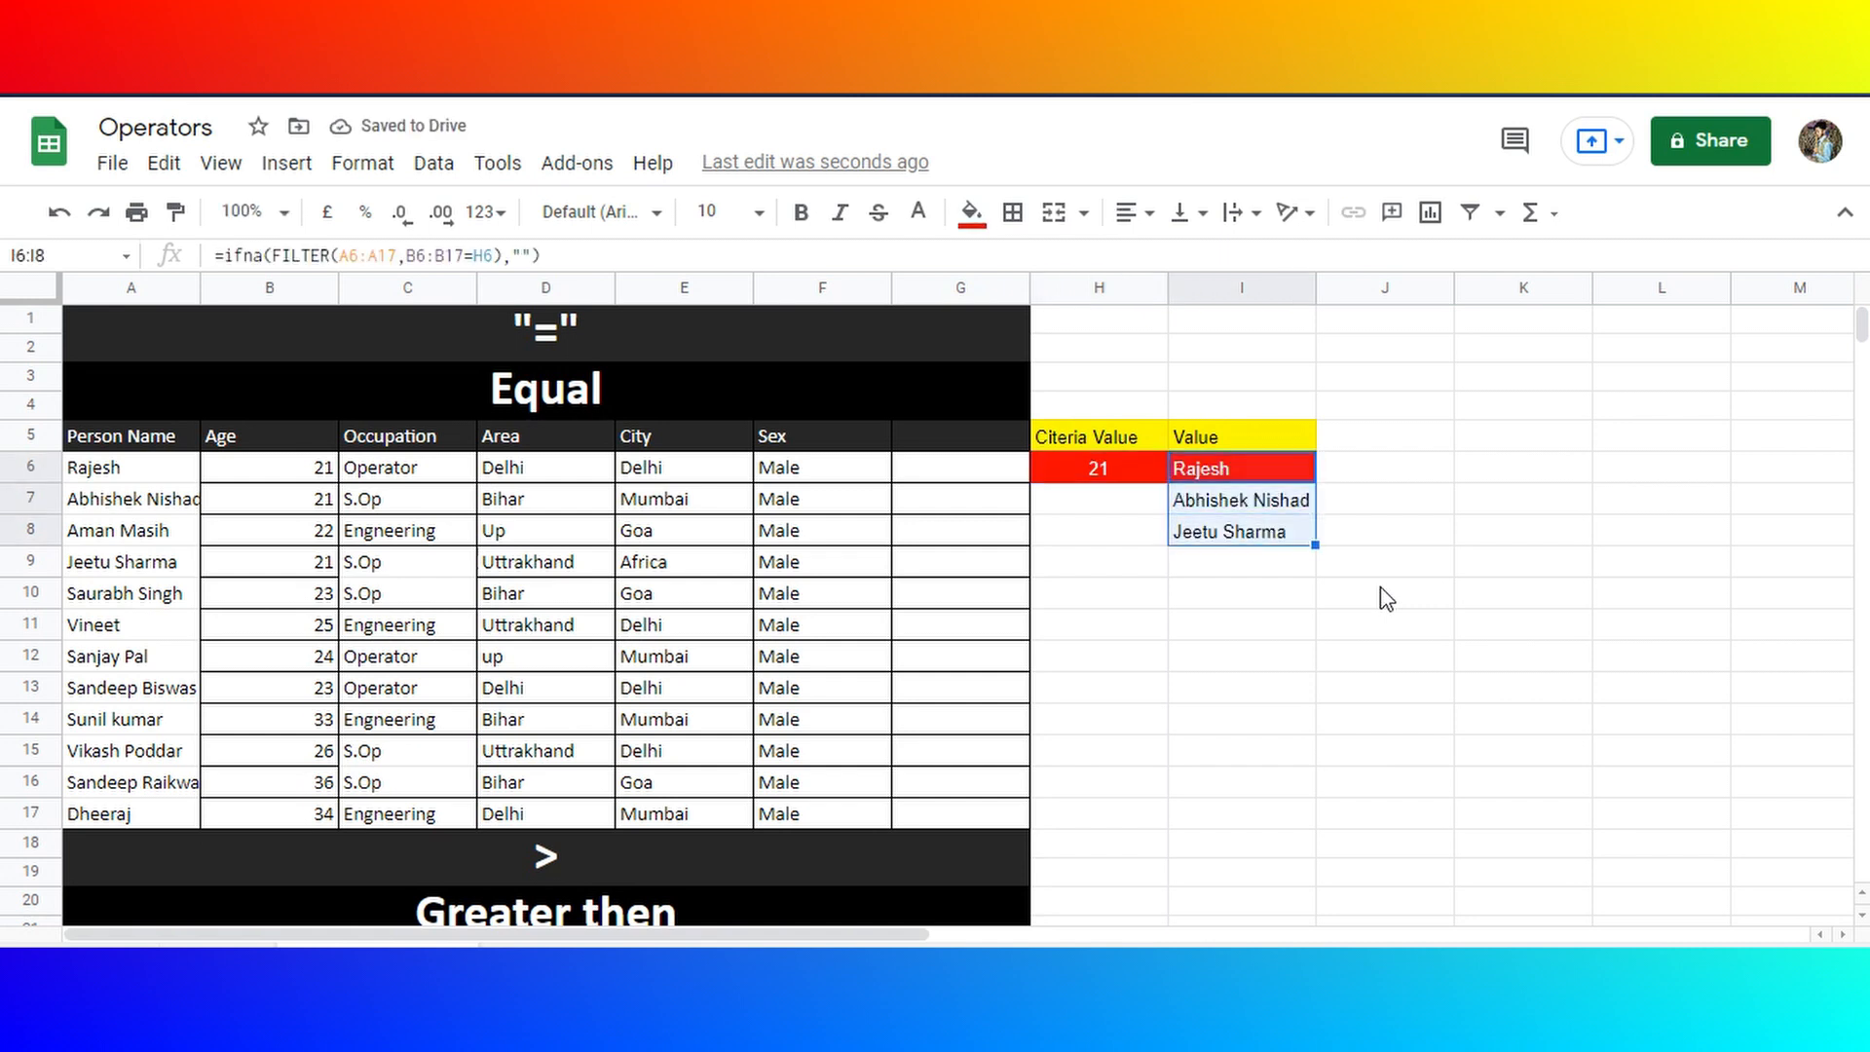
- Compare the returned names with the source rows aged 21 by highlighting A6:B7 and A9:B9 together
key(Left)
key(Left)
key(Left)
key(Left)
key(Left)
key(Left)
key(Left)
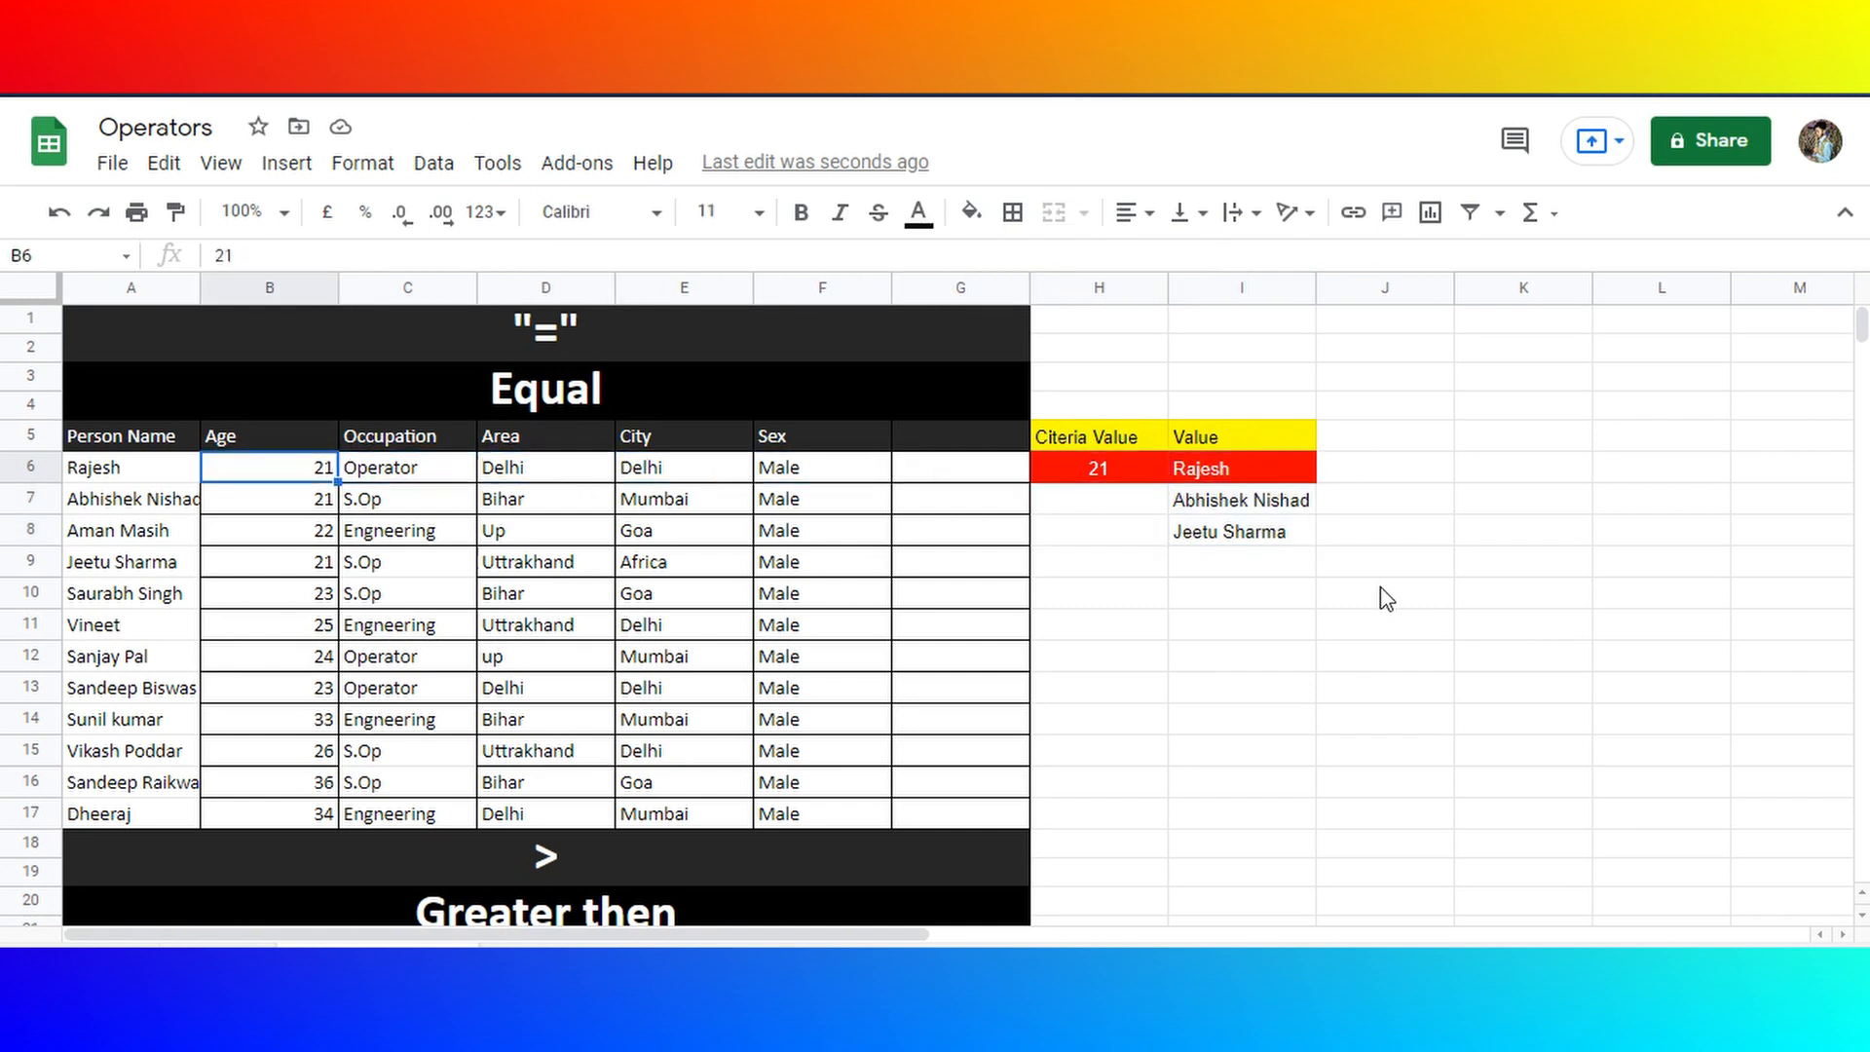
key(shift+Down)
key(shift+Left)
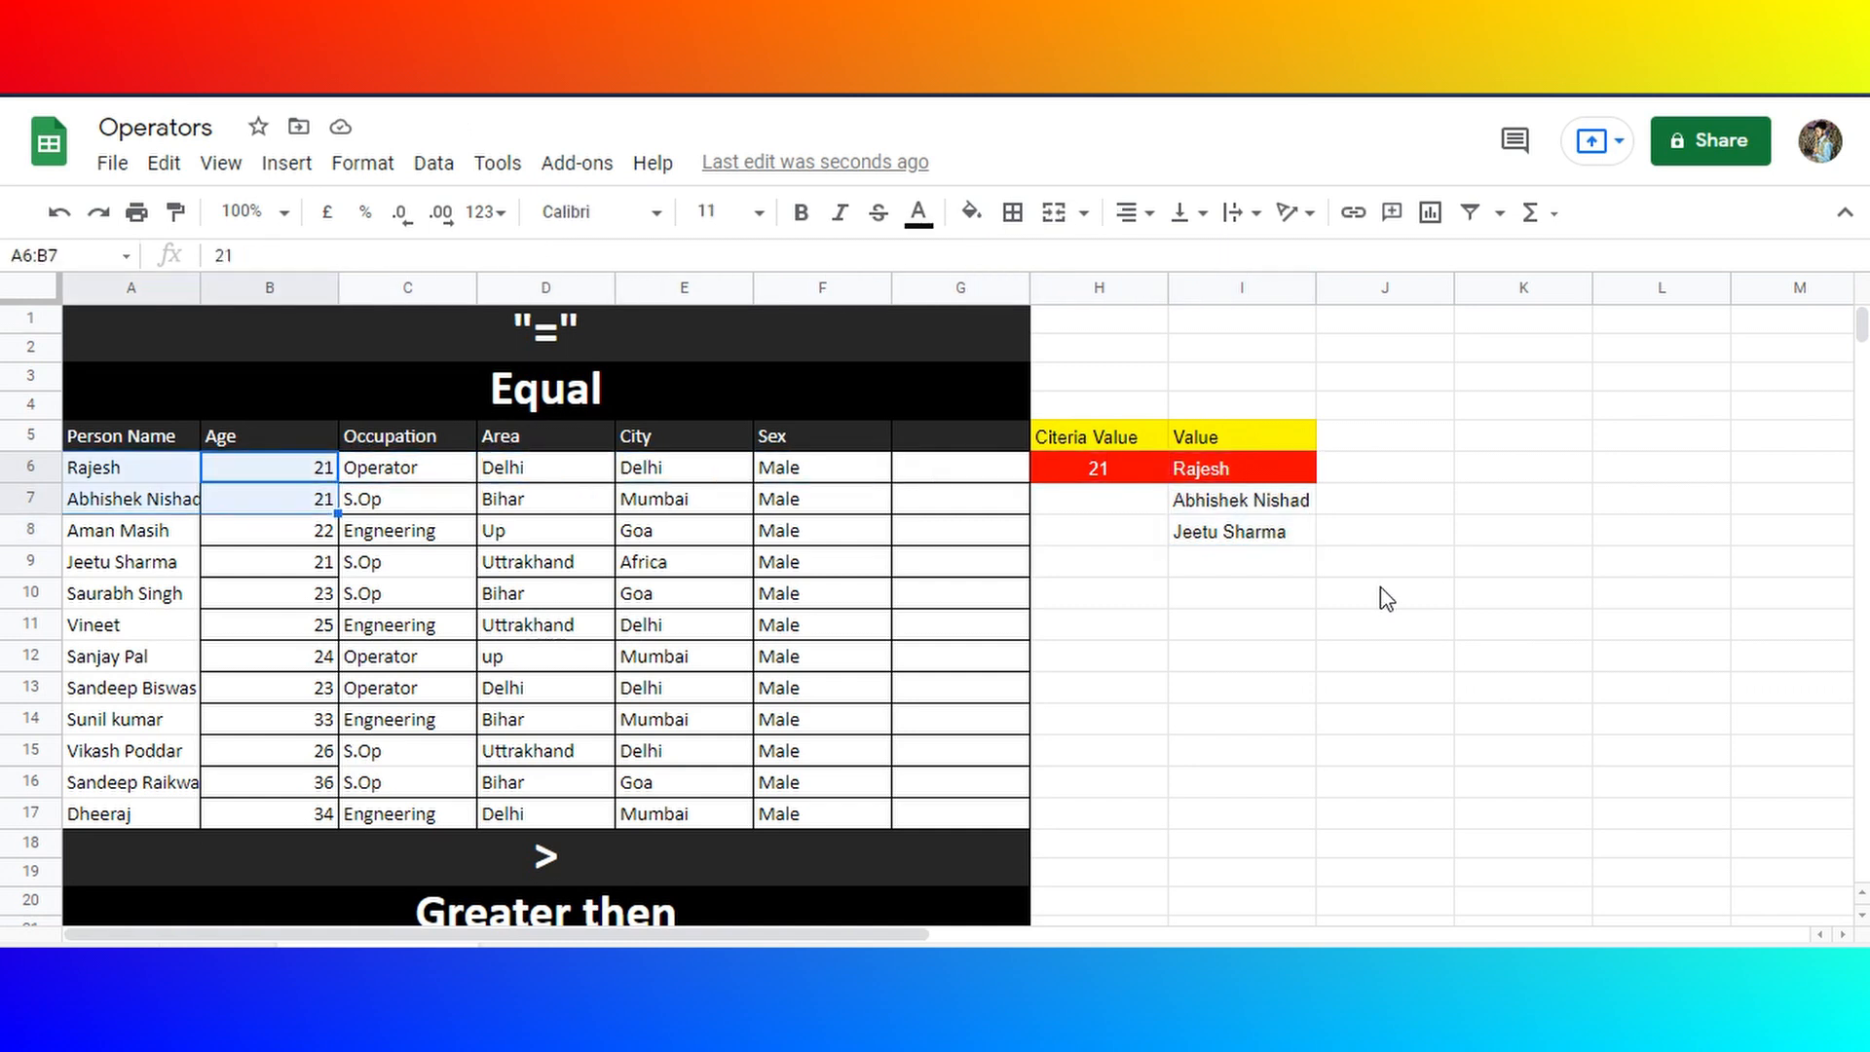
ctrl+click(208, 572)
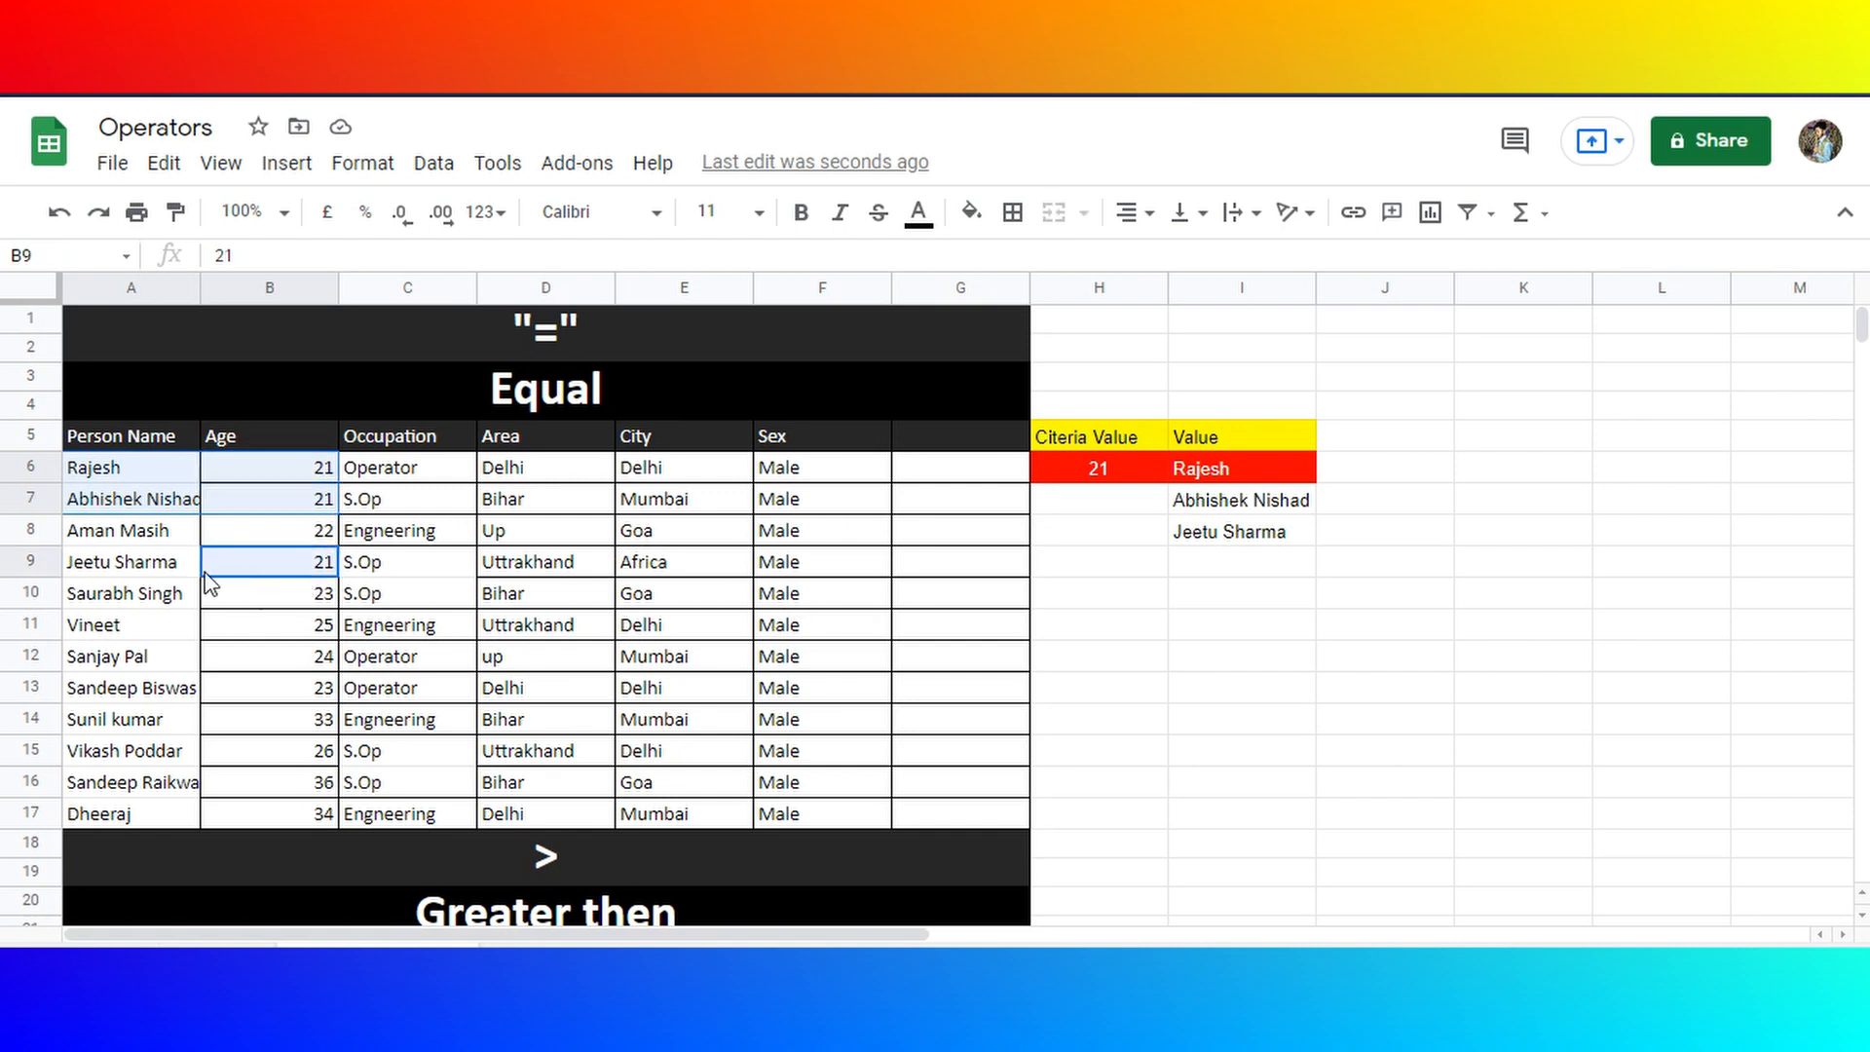
drag(205, 572, 148, 573)
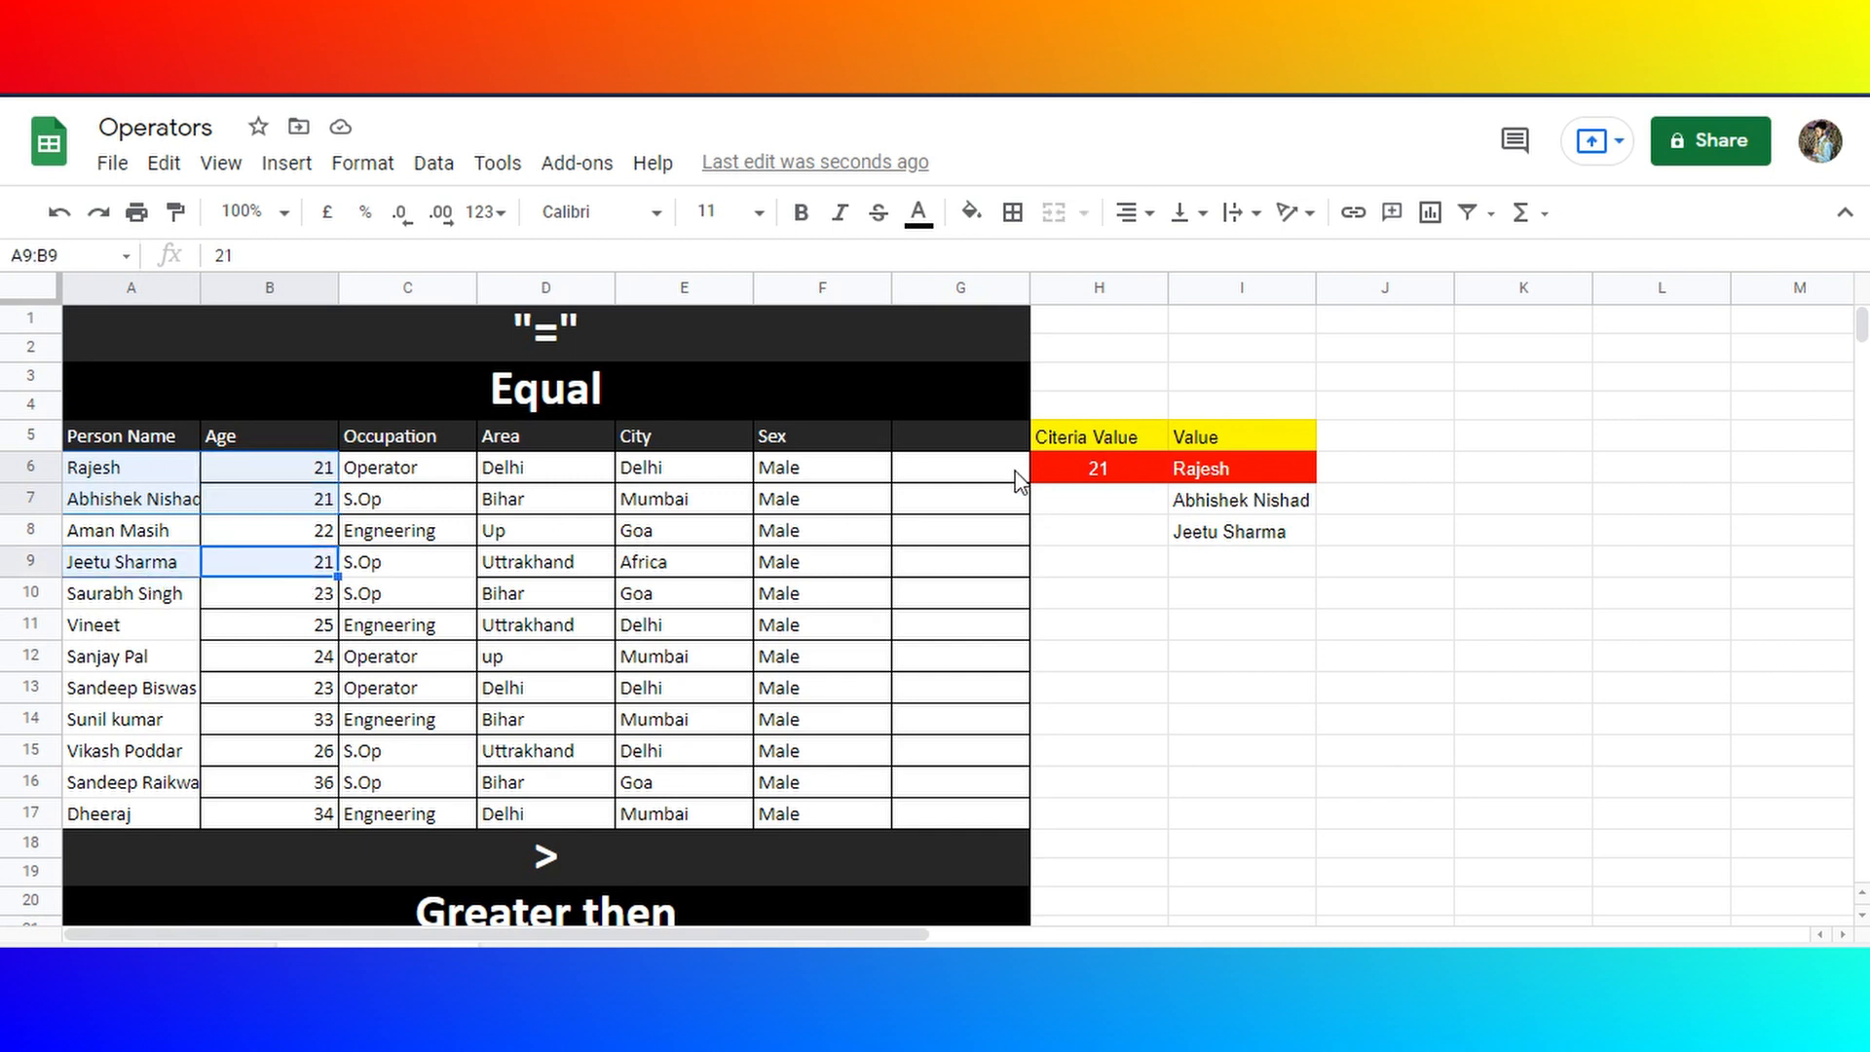
- Test the Equal filter with 25 as the criteria value in H6, and clear that cell
click(1067, 475)
text(25)
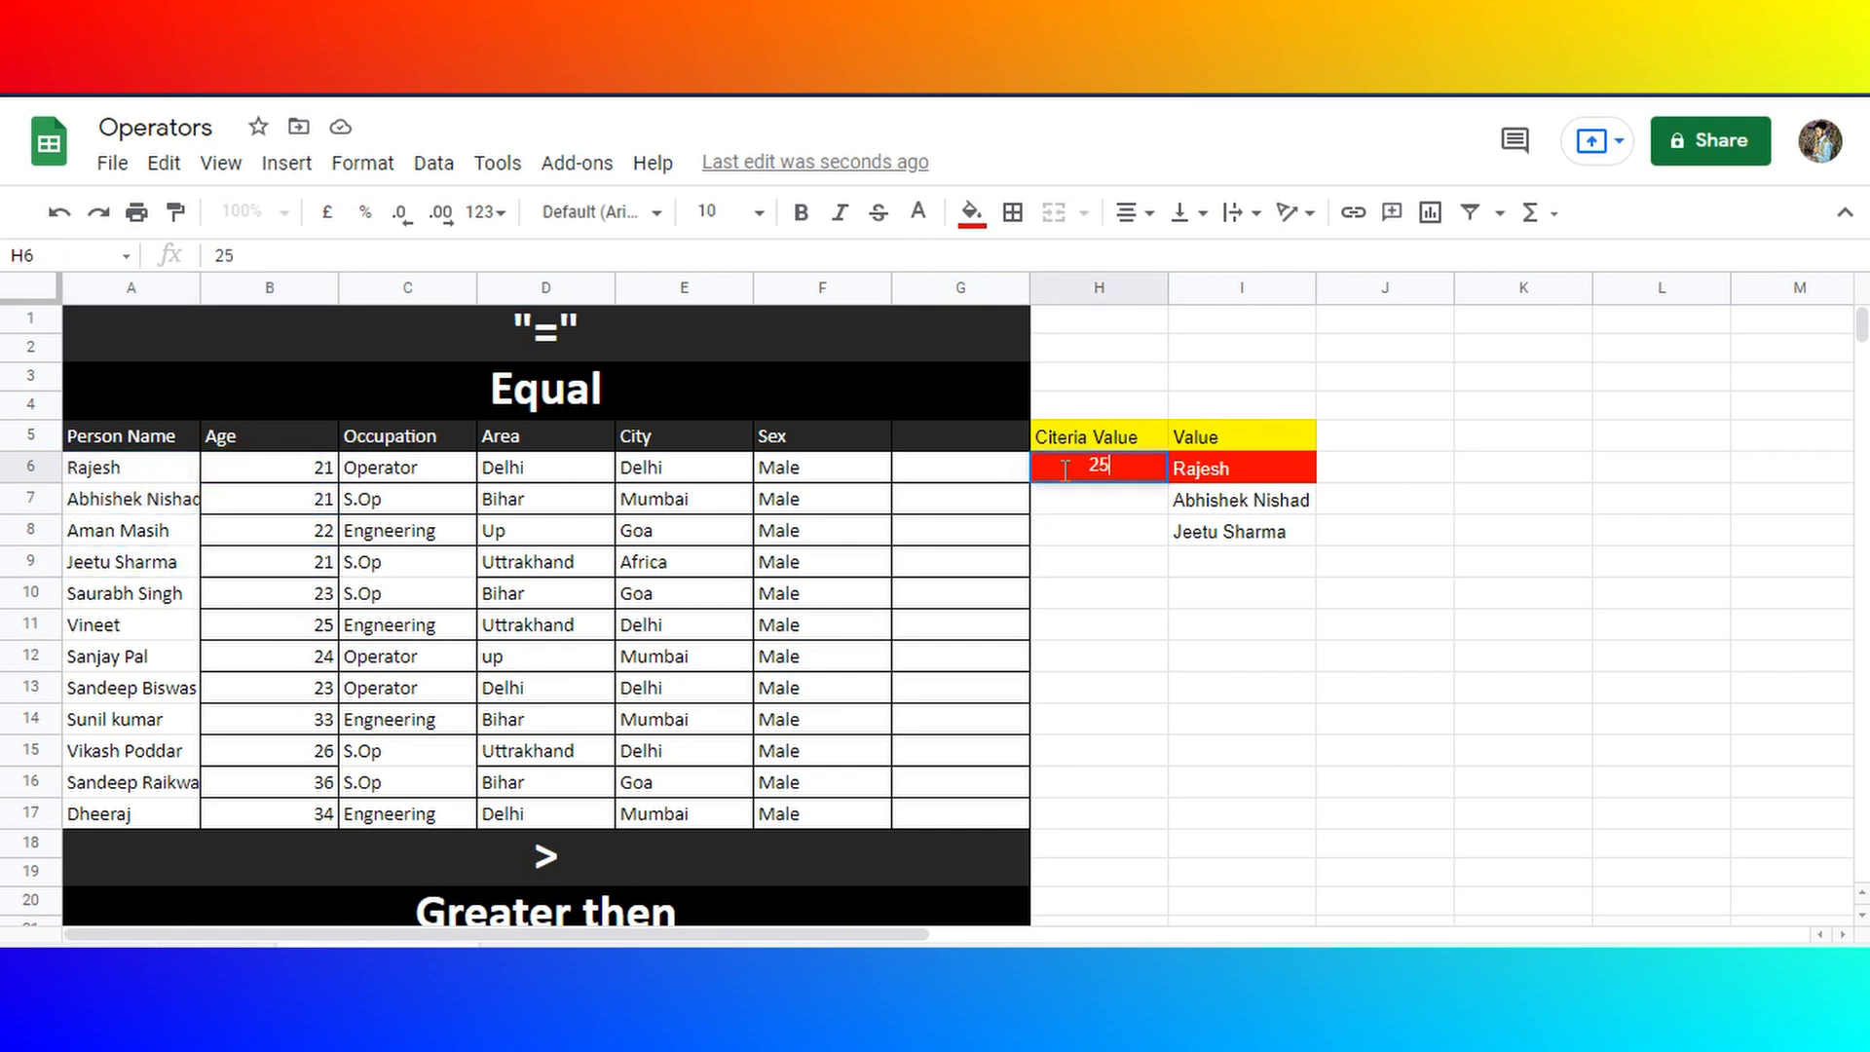
key(Return)
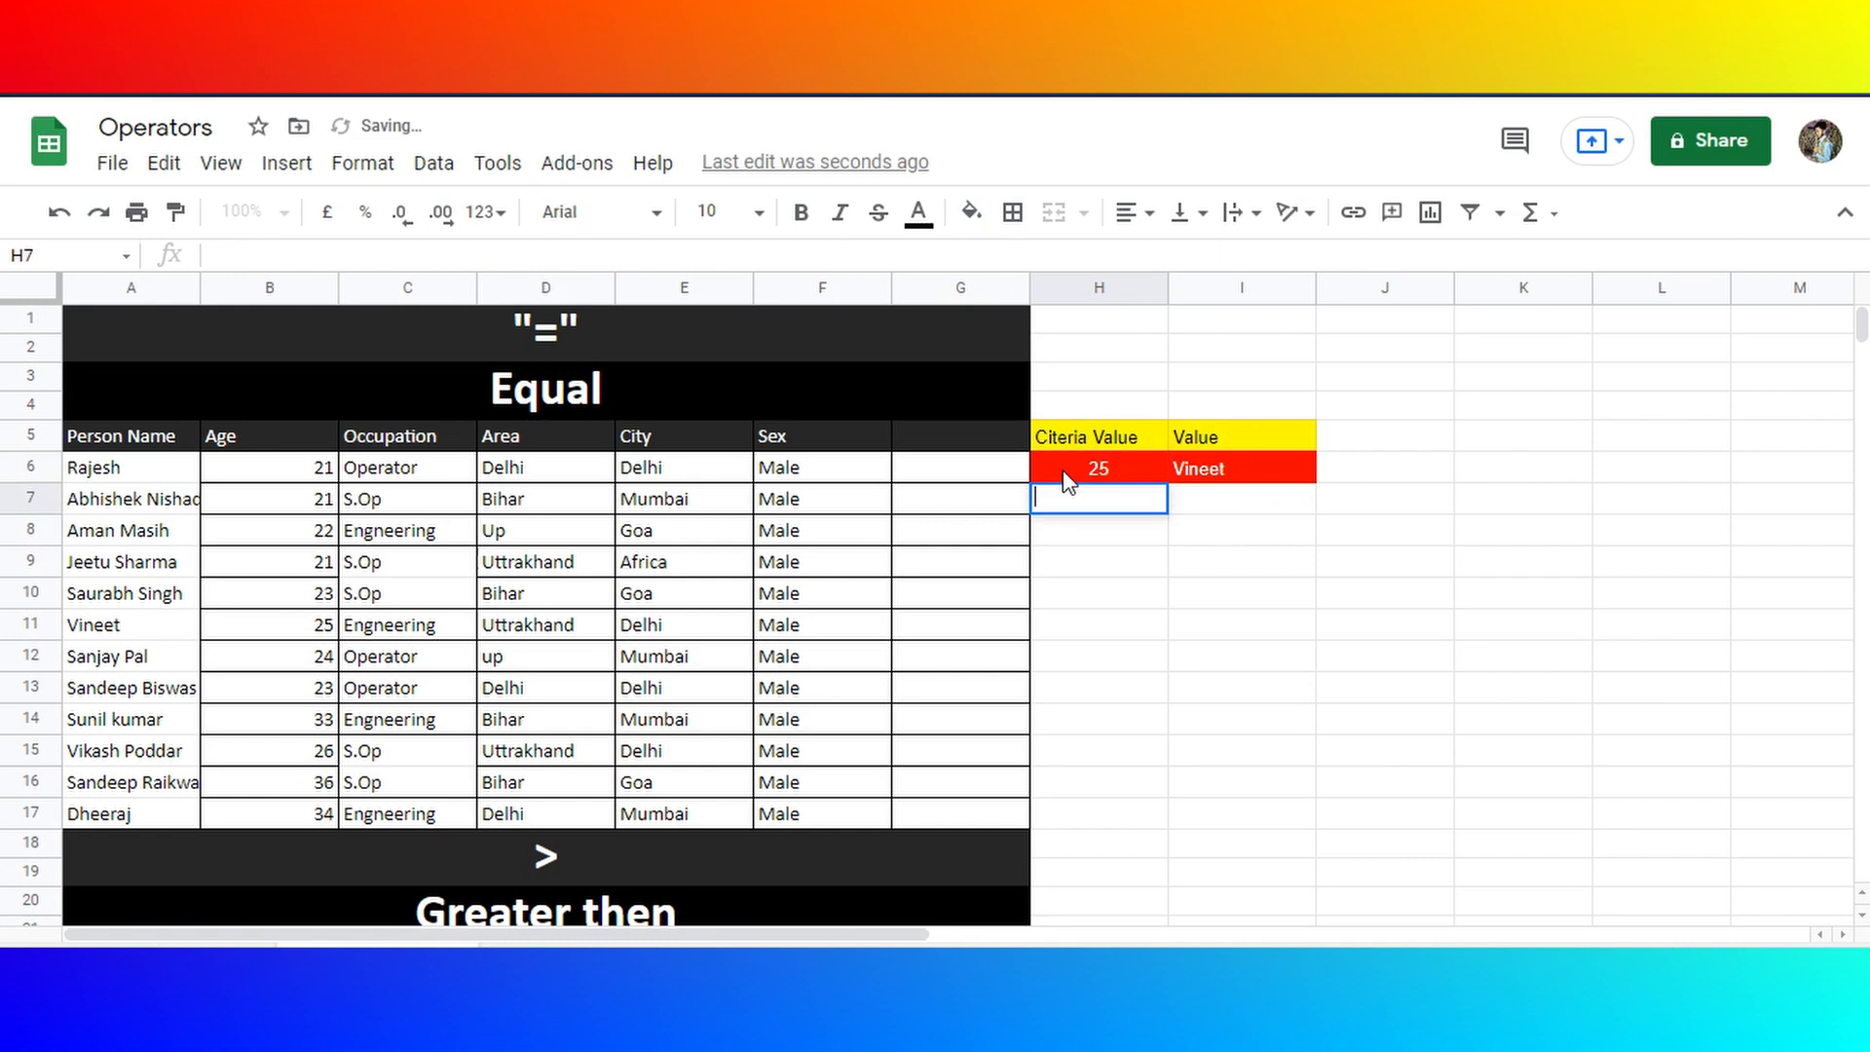
click(1069, 473)
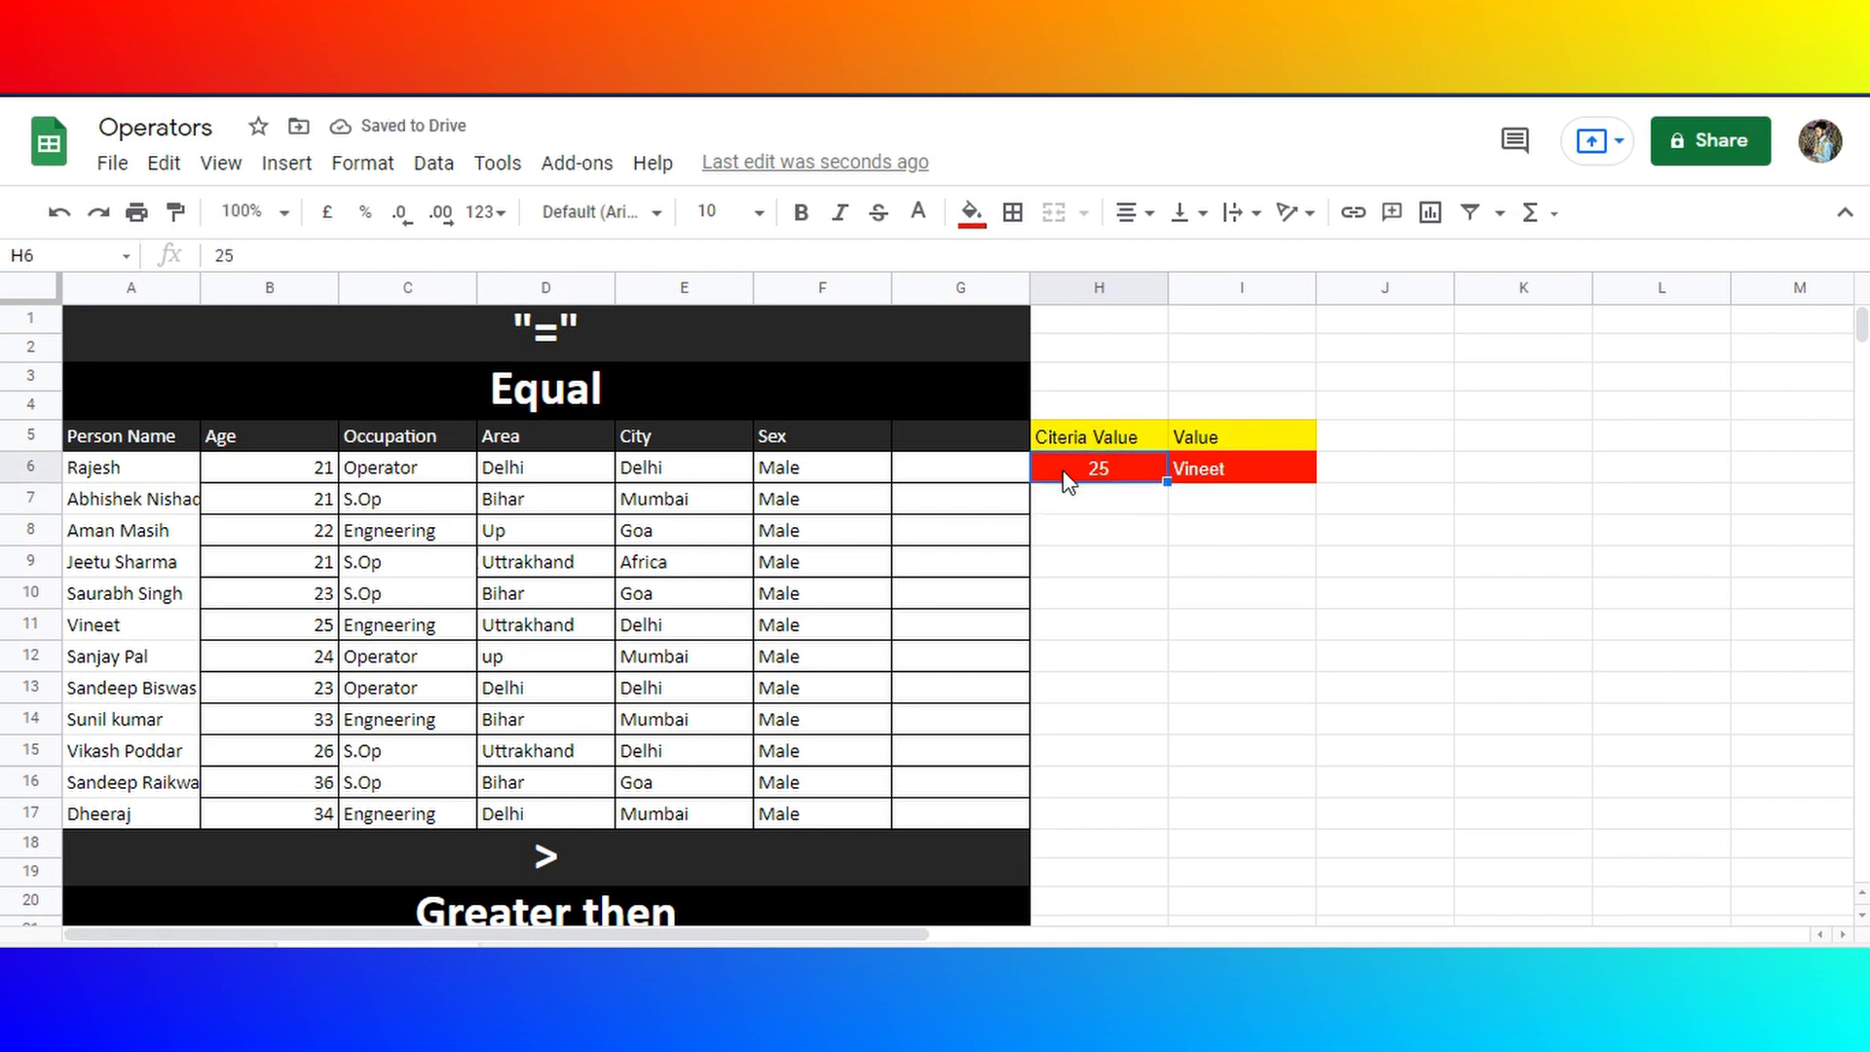
key(Delete)
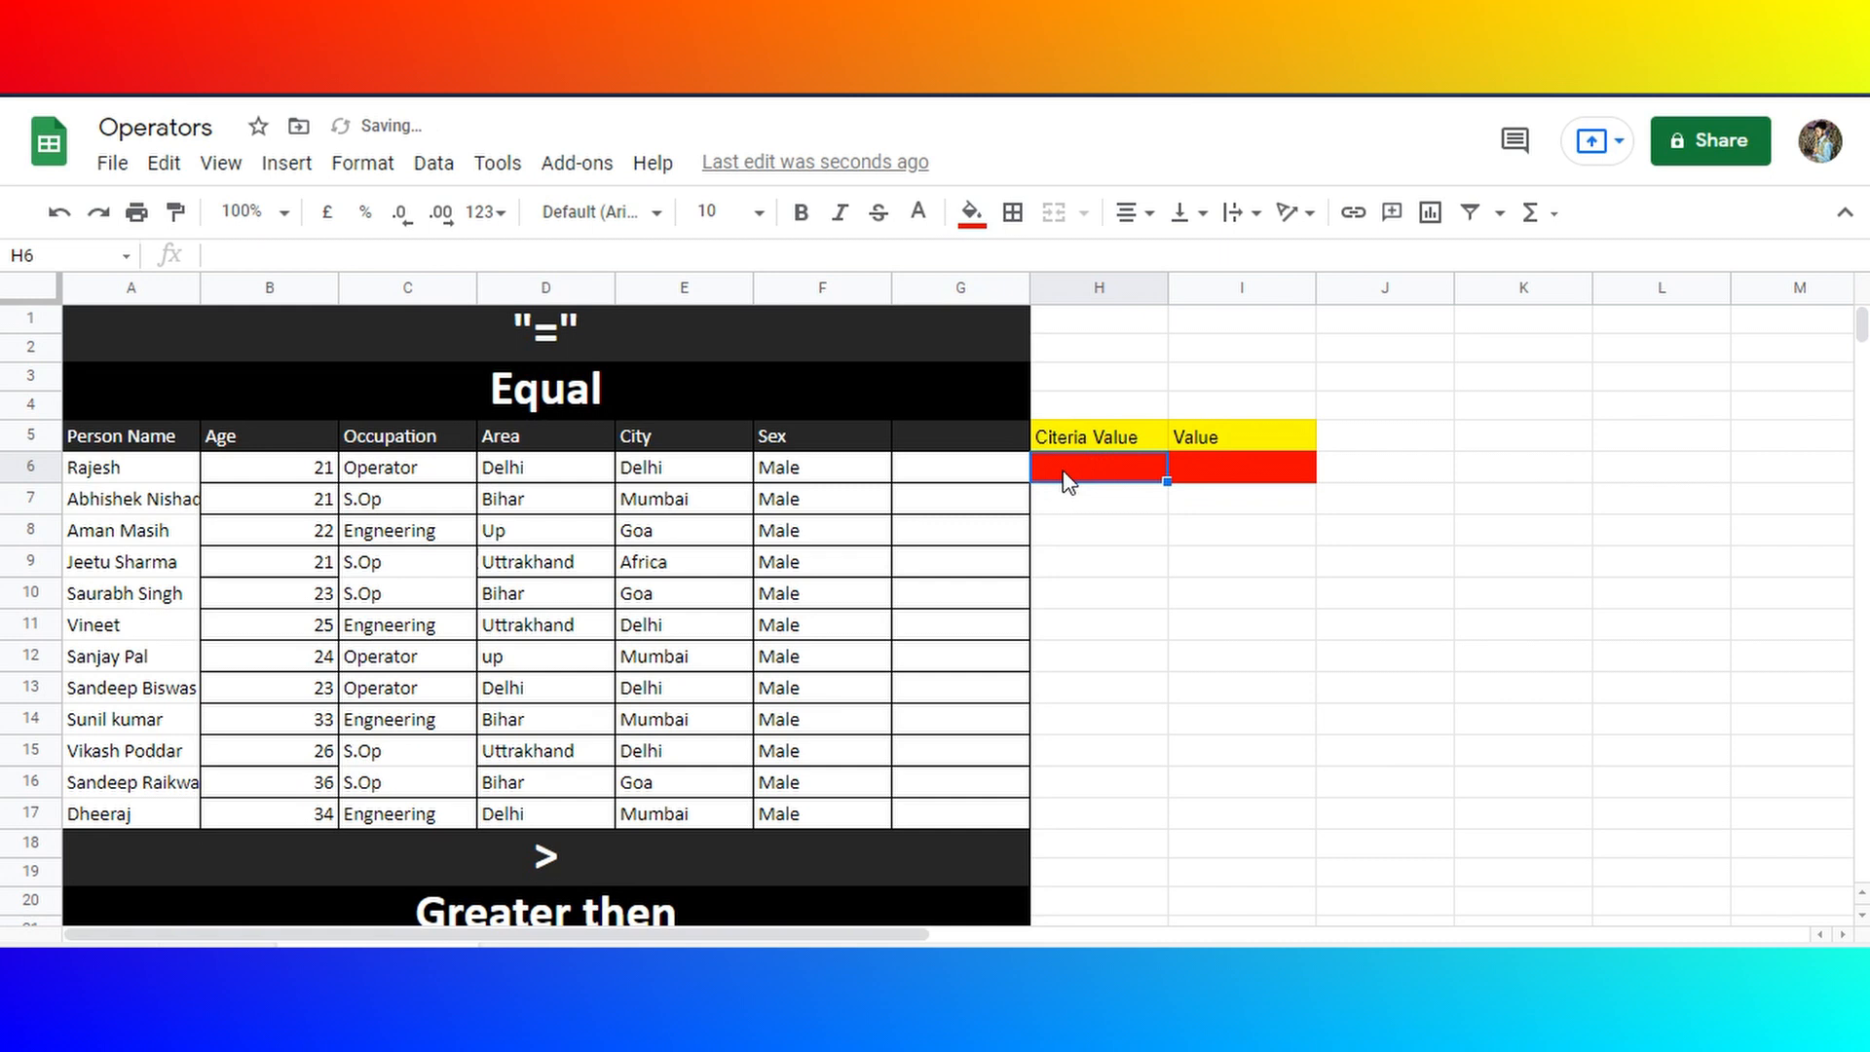
- Look over the Equal section and the Greater then section, including its criteria cell H24
scroll(1166, 560, down, 2)
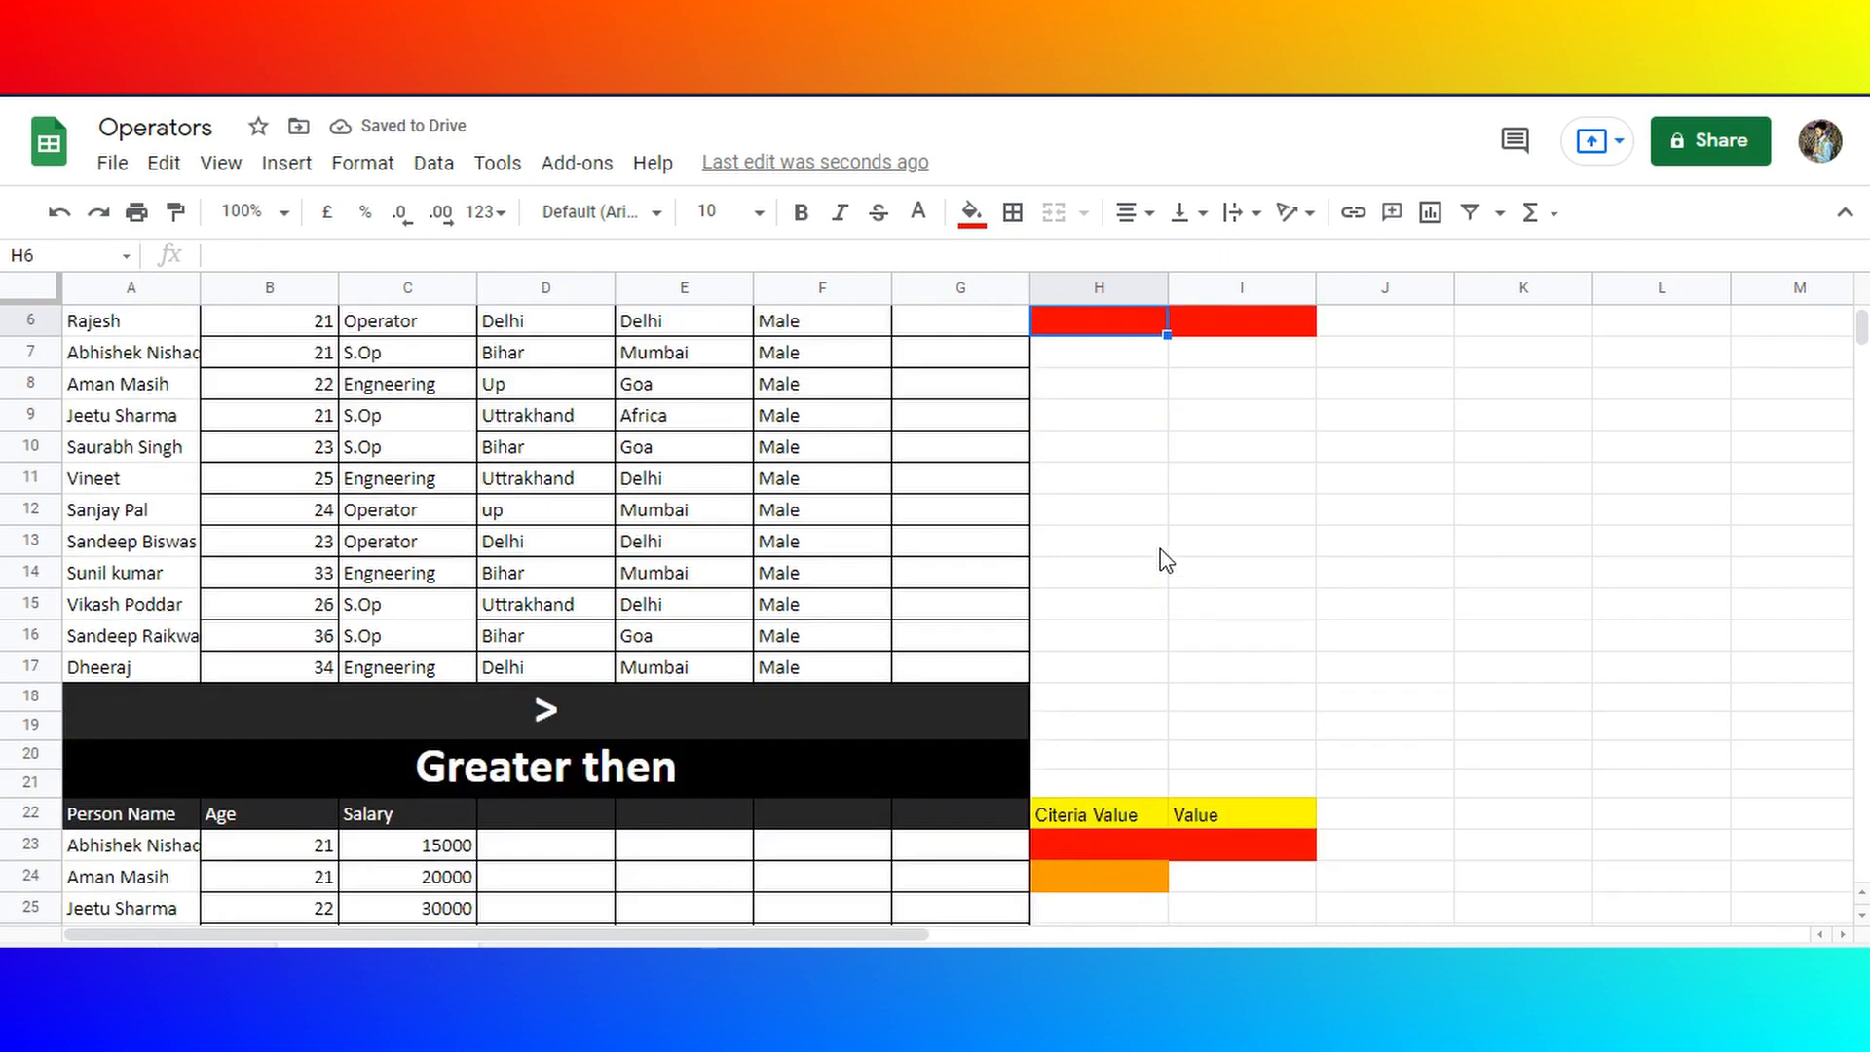
scroll(1166, 560, up, 2)
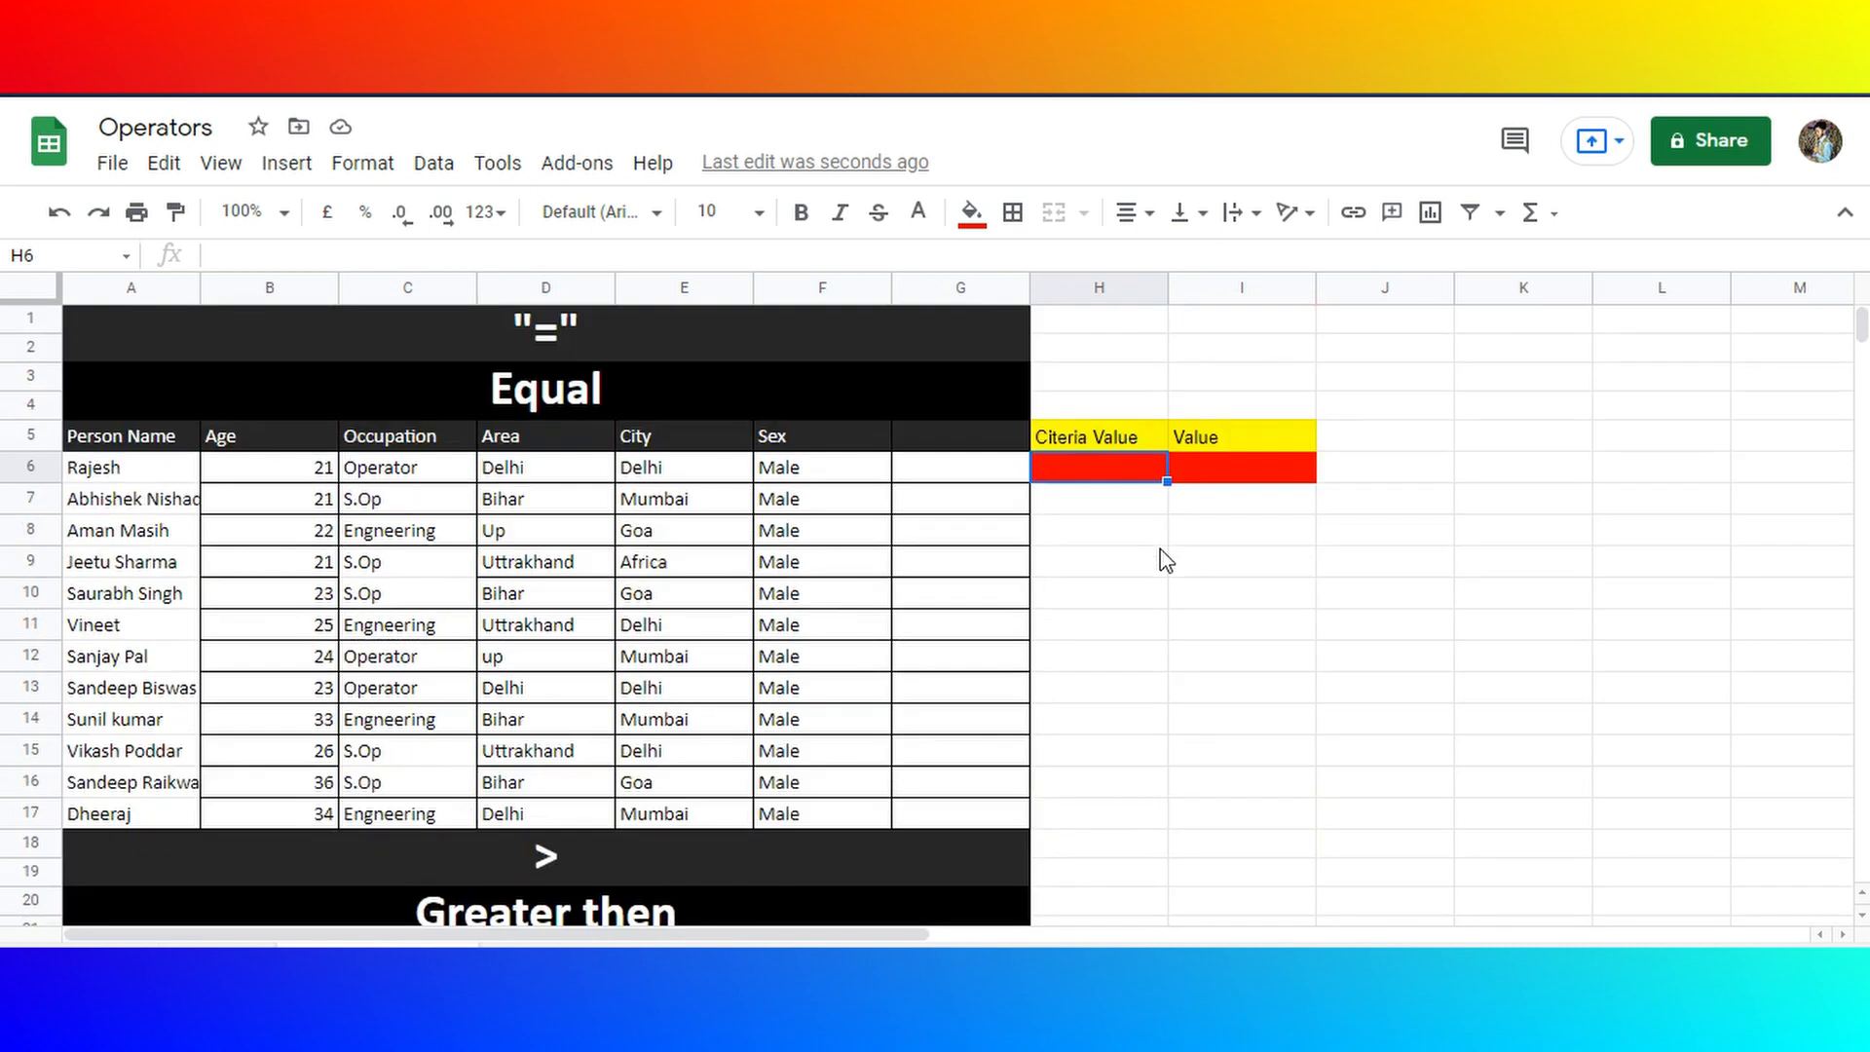
scroll(1166, 560, down, 2)
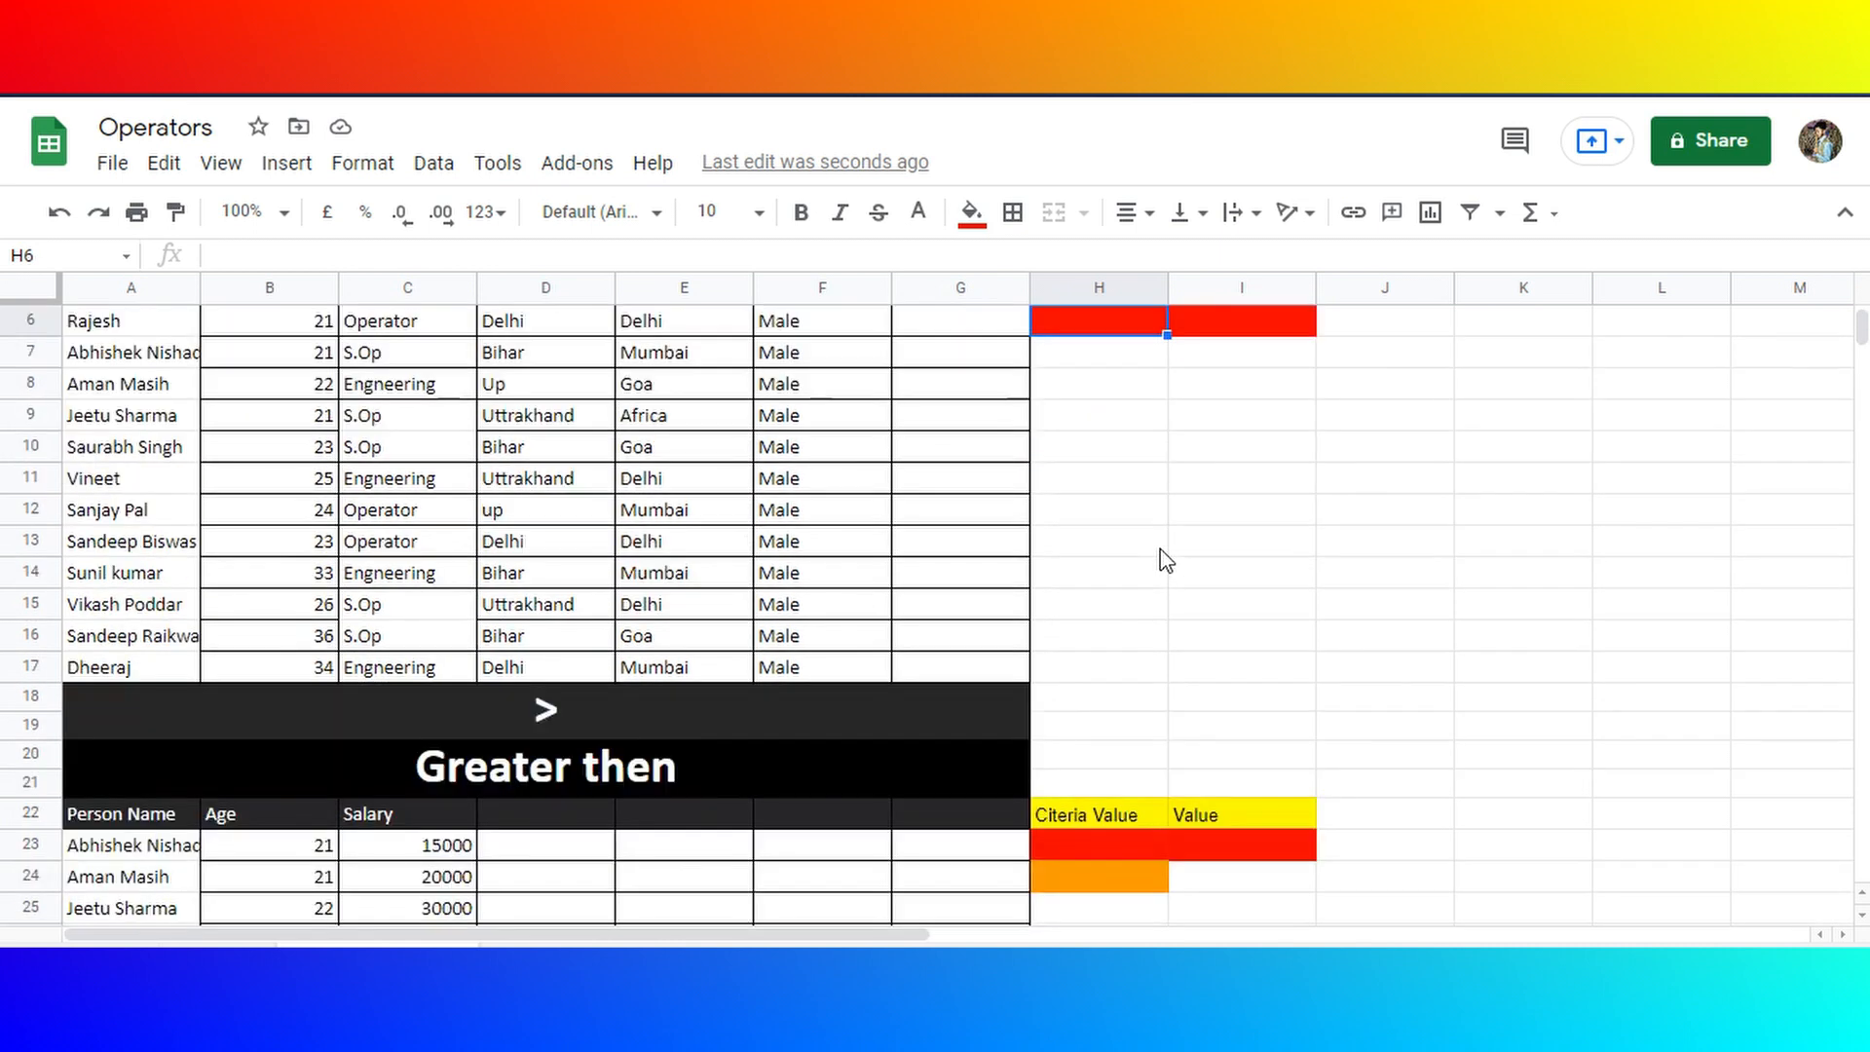
scroll(1166, 560, up, 2)
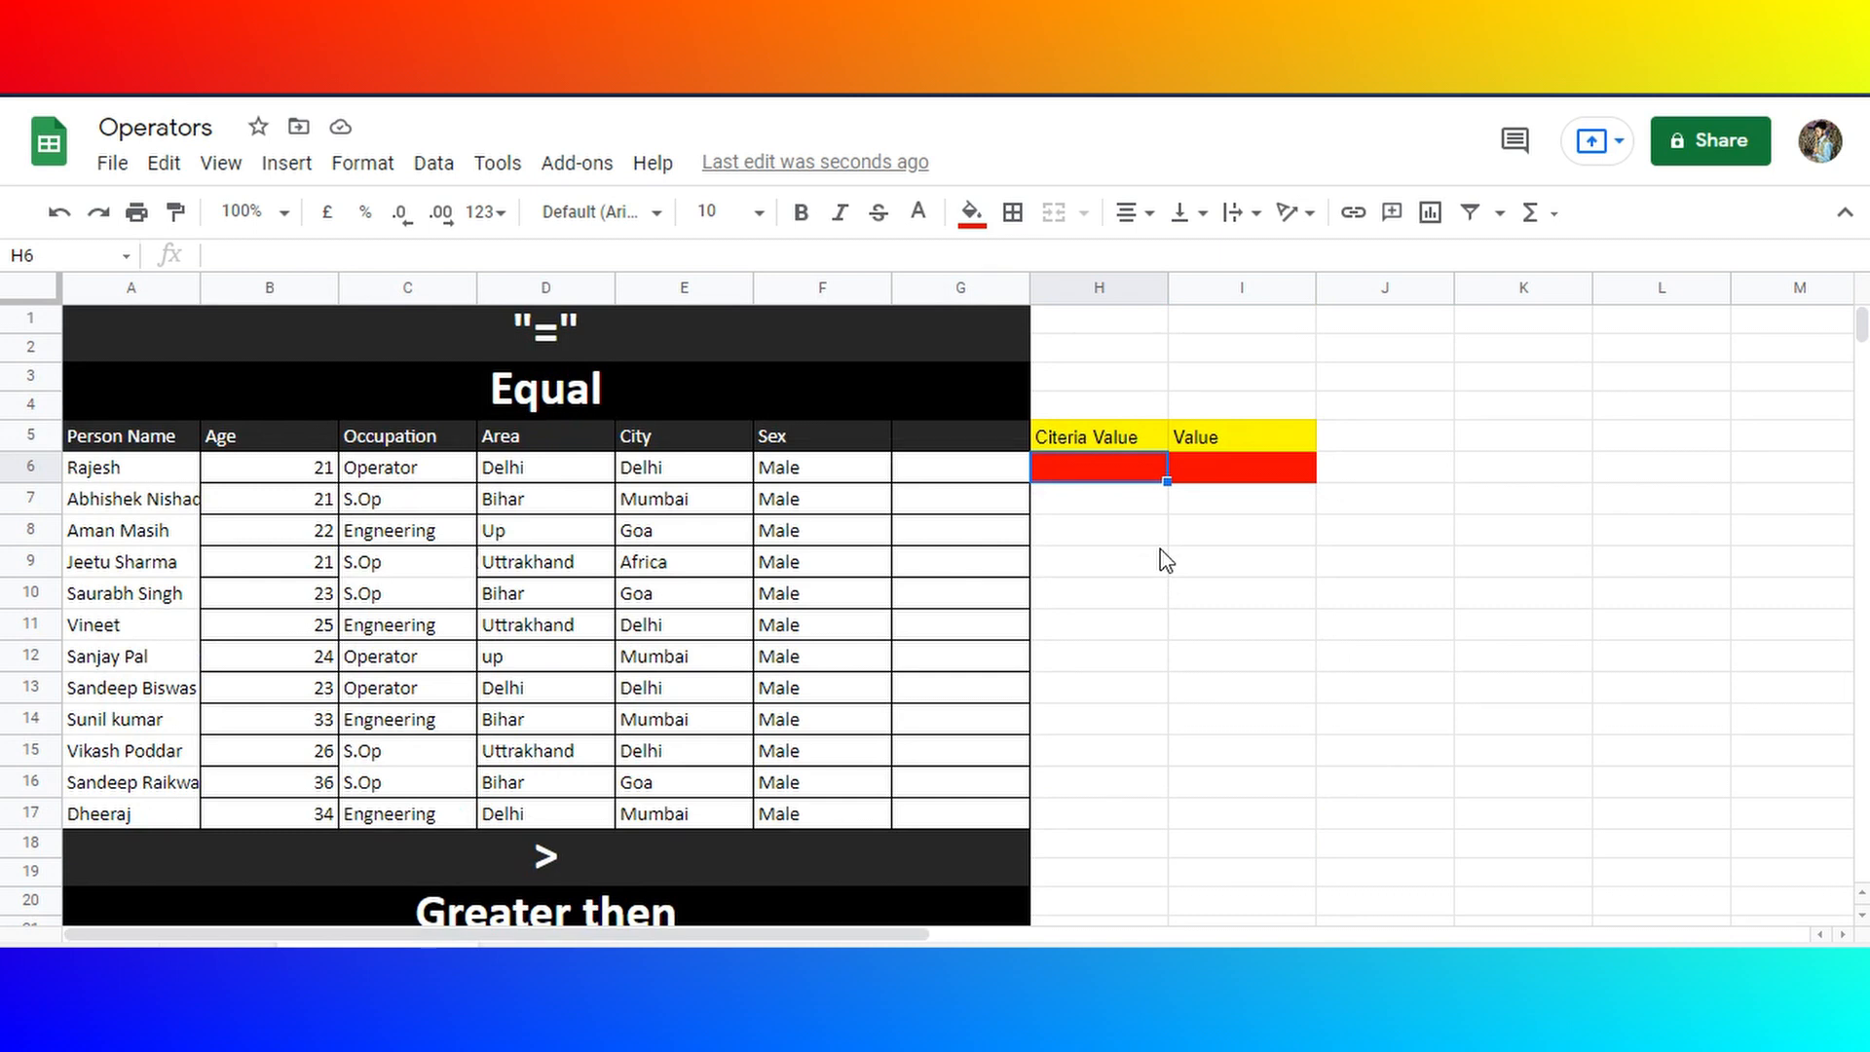
scroll(1166, 562, down, 5)
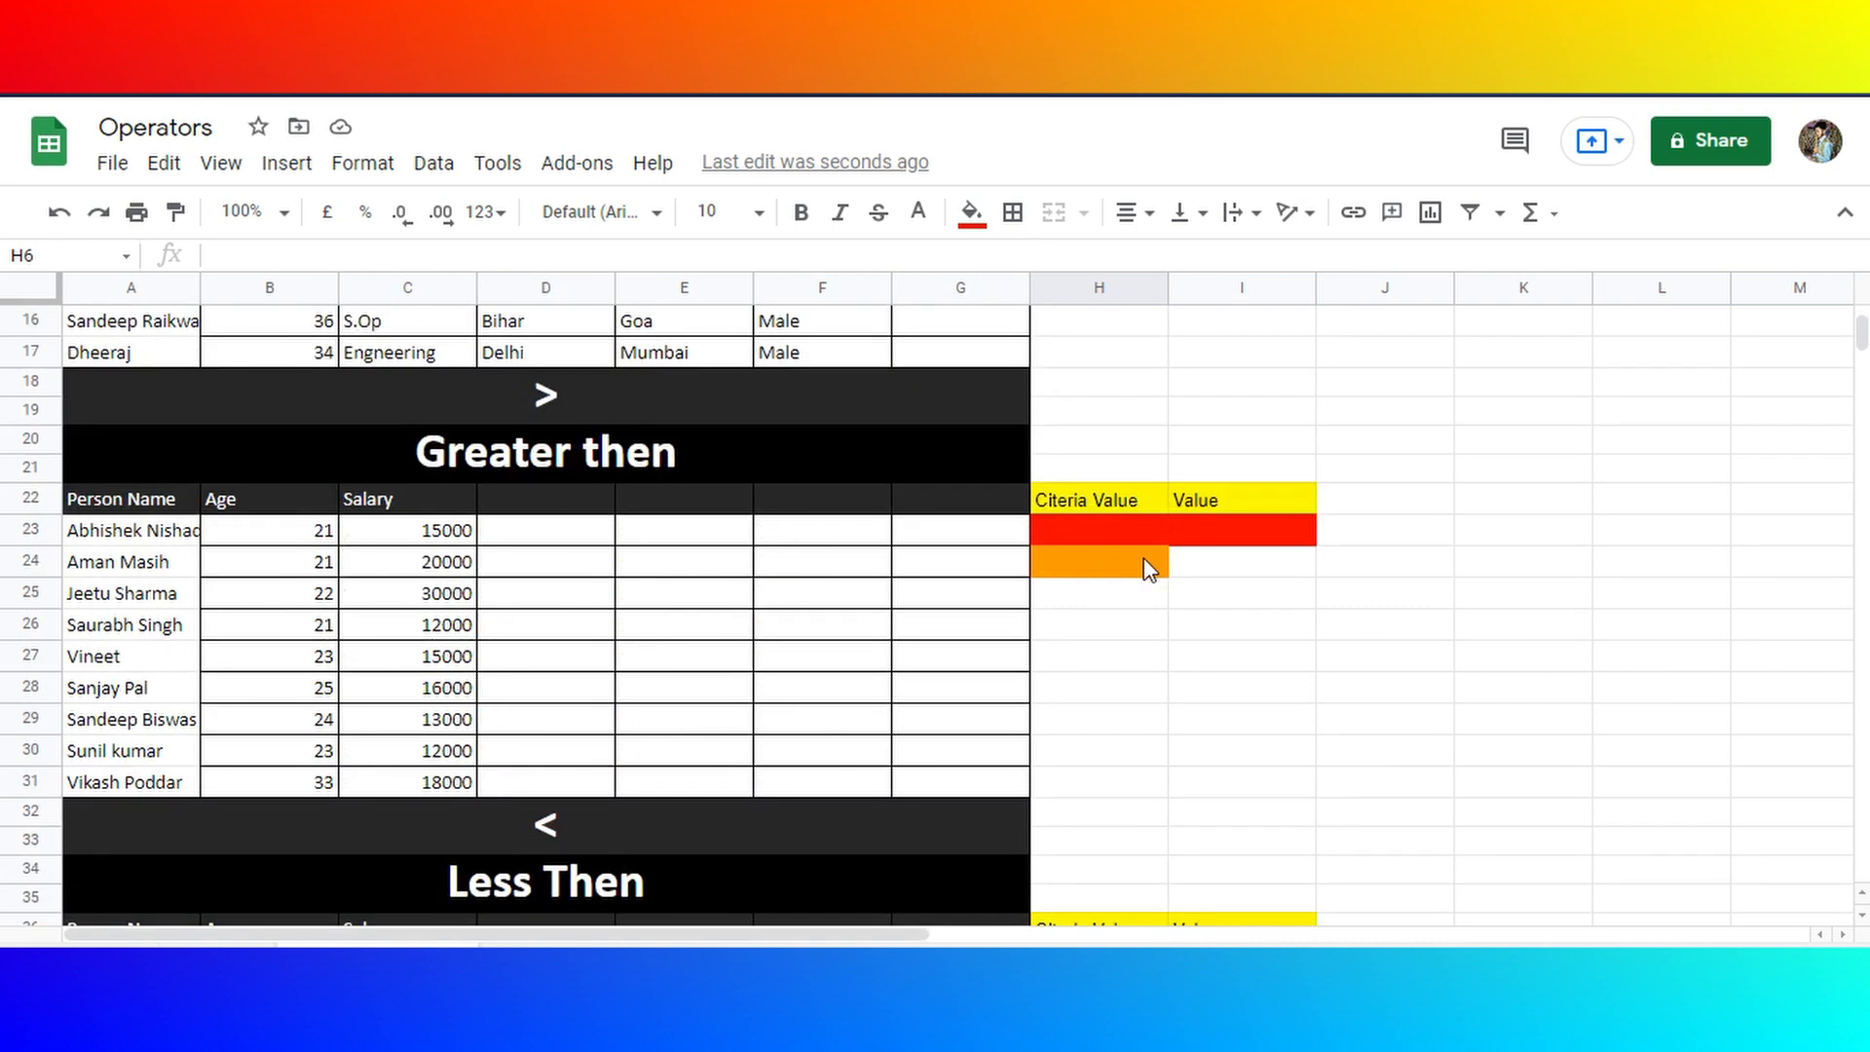
click(1151, 570)
scroll(1153, 545, up, 5)
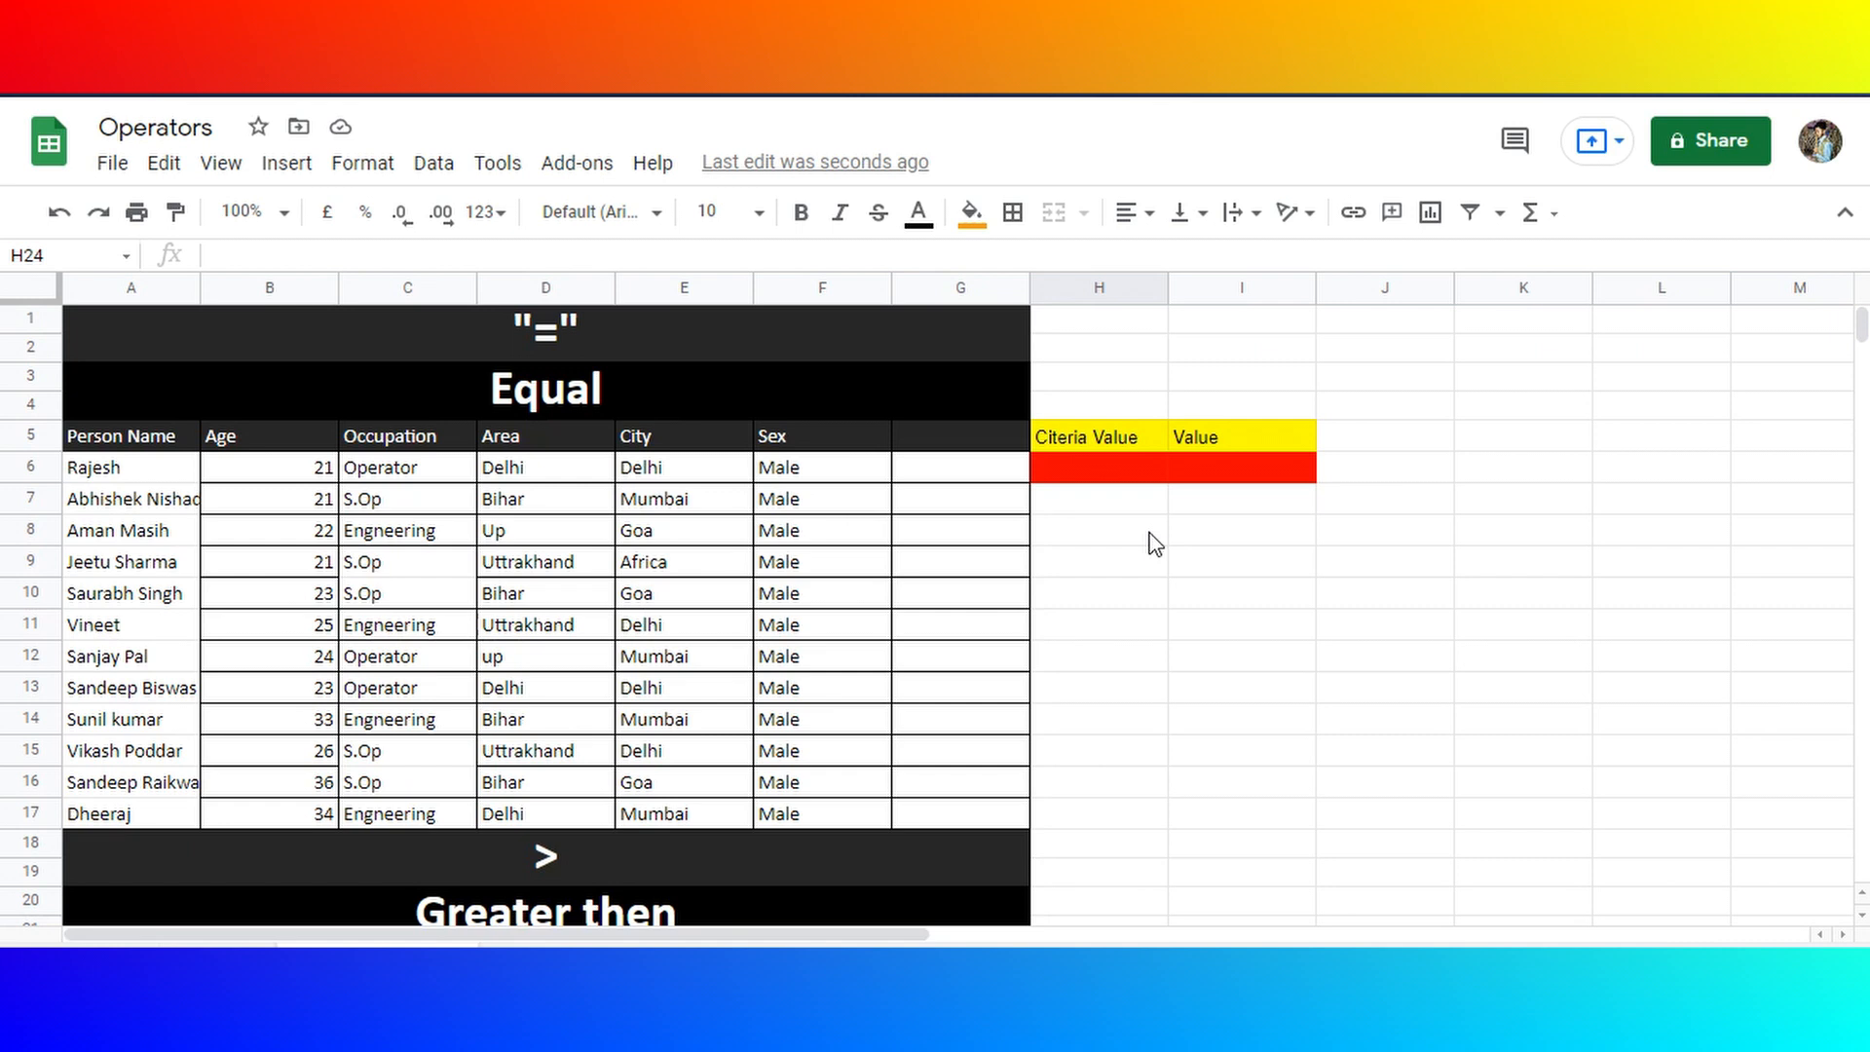
scroll(1155, 544, down, 3)
scroll(1082, 716, down, 2)
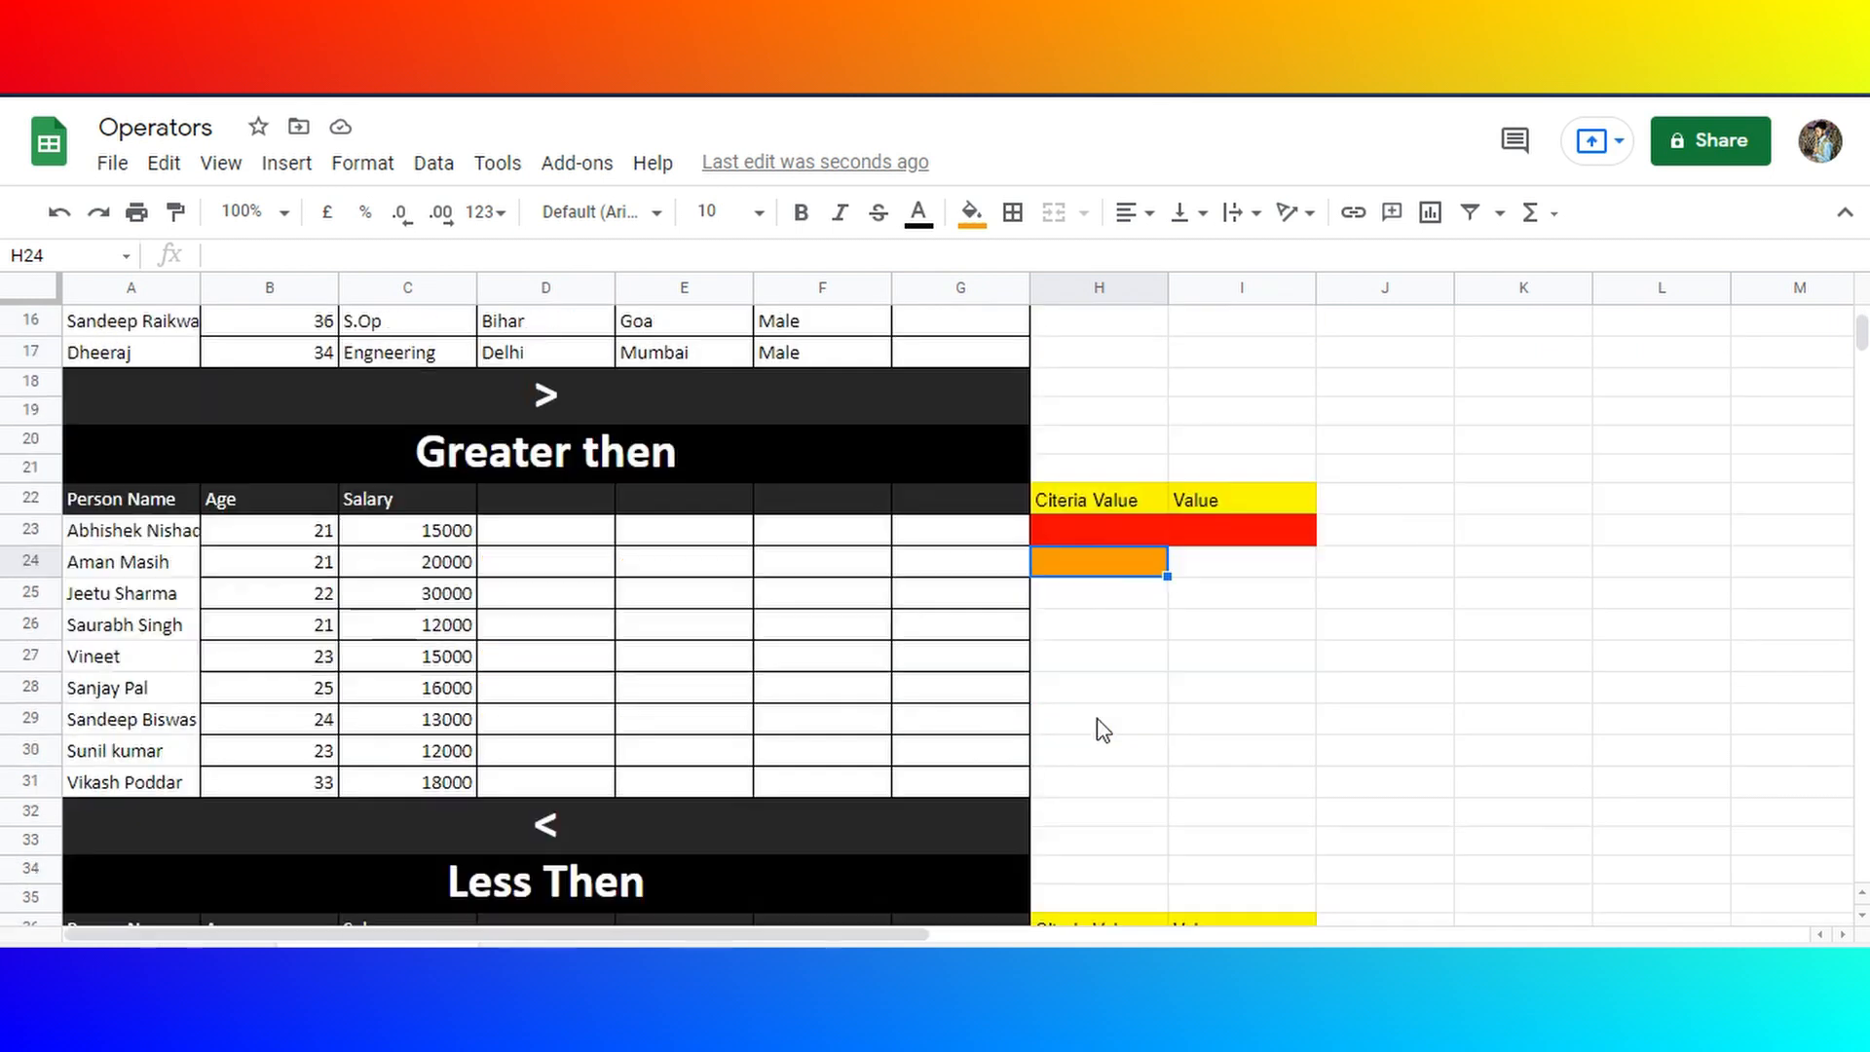
- Set the Greater then section's criteria value in H24 to 21
click(1116, 657)
click(1111, 563)
key(Left)
key(Left)
key(Left)
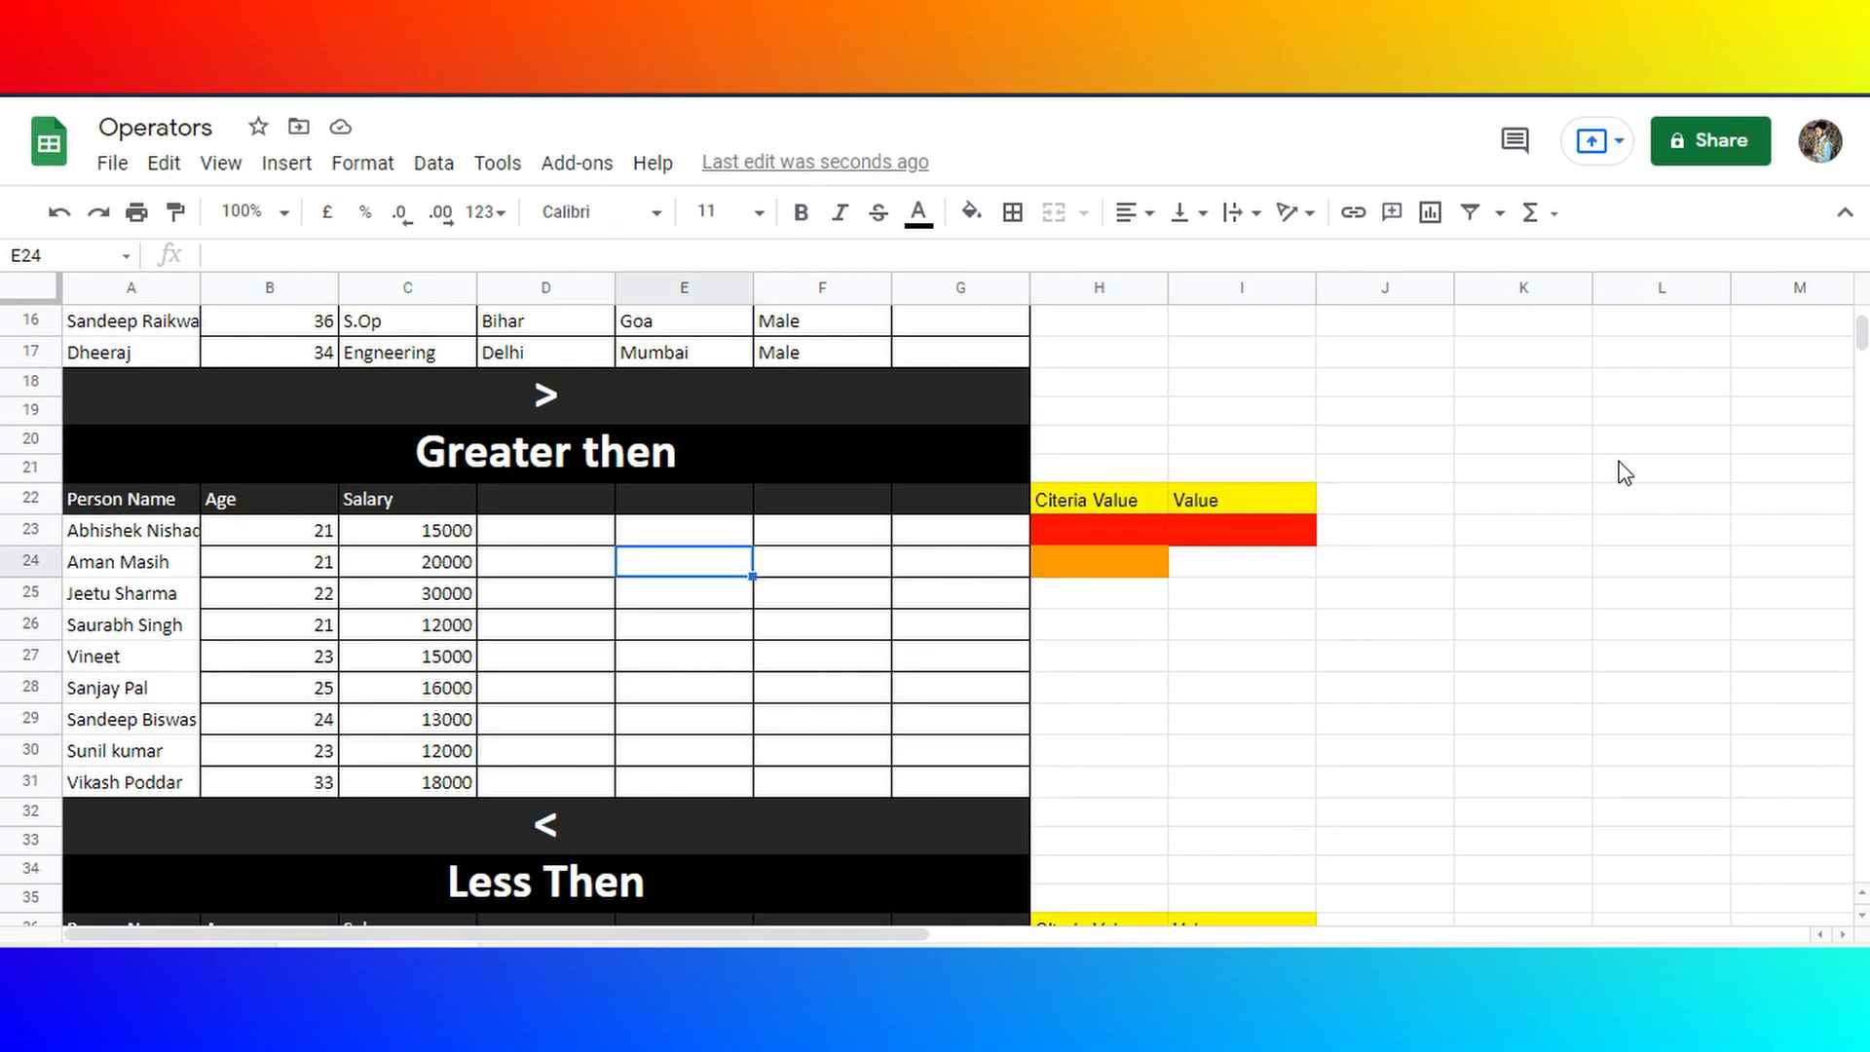
key(Right)
key(Right)
key(Right)
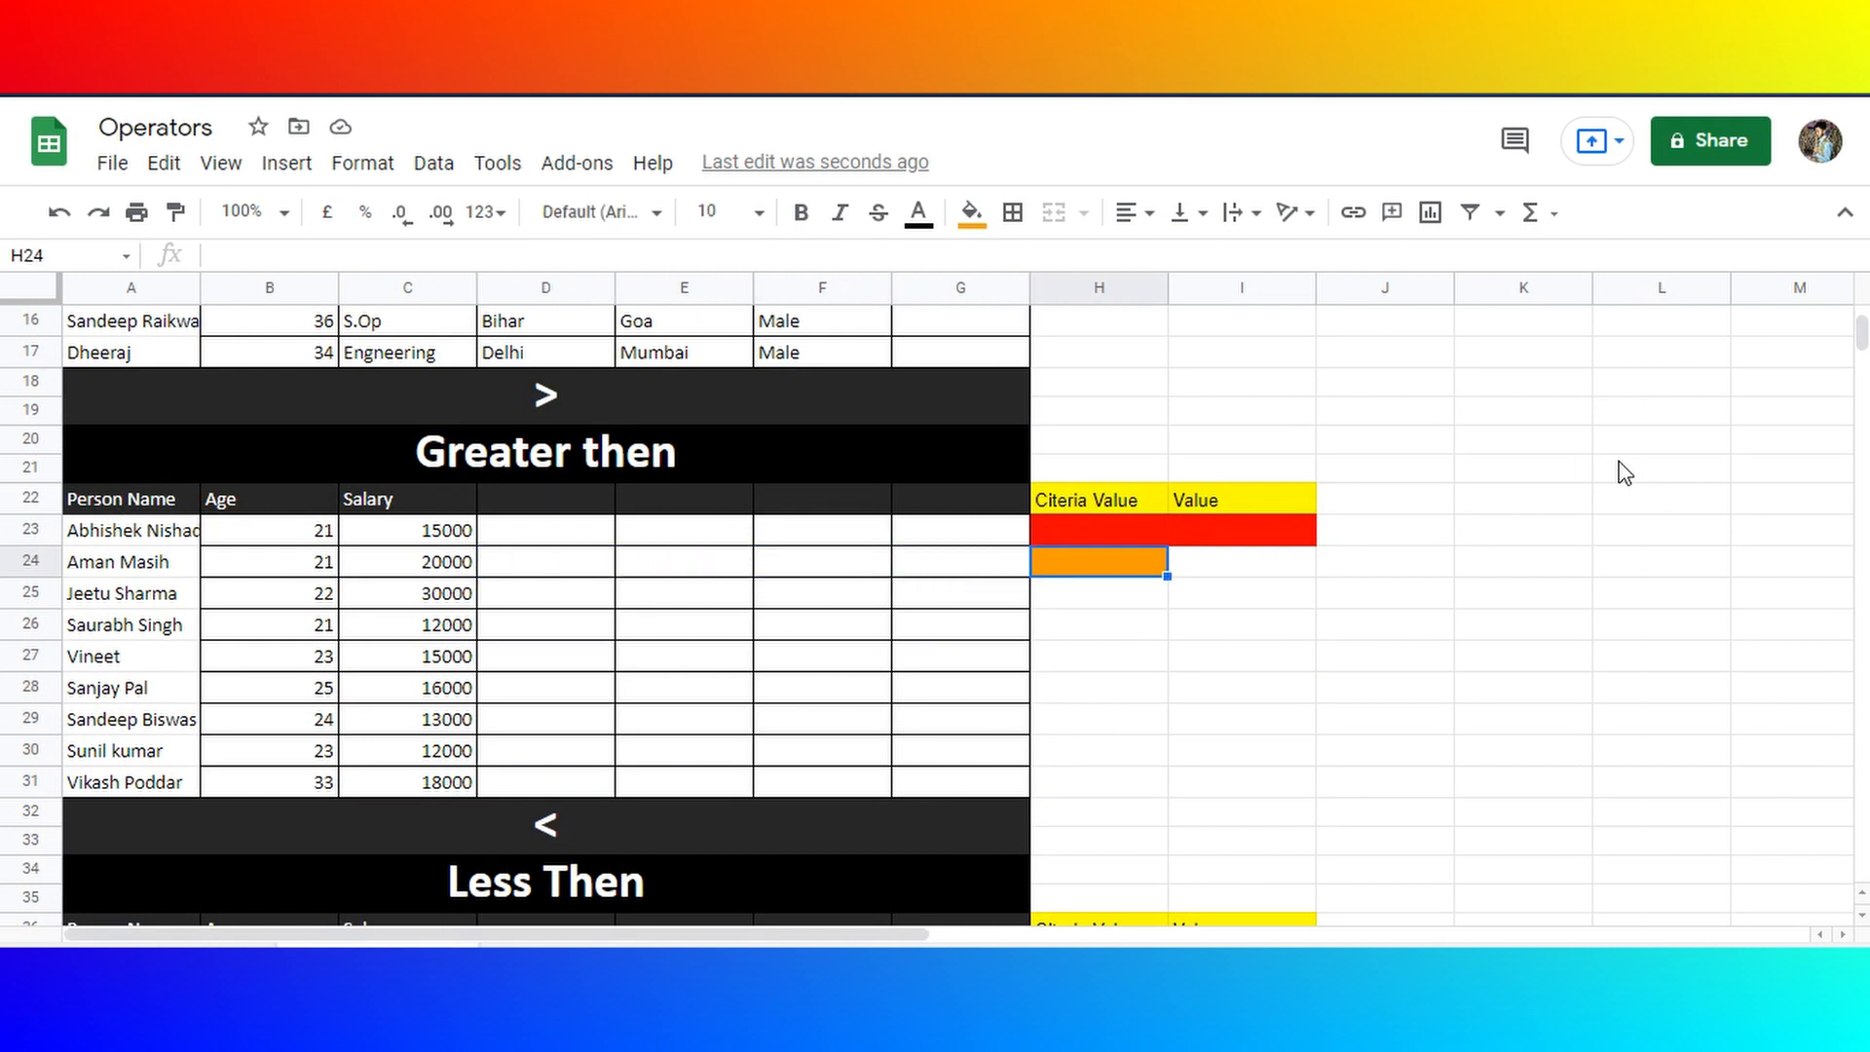
text(21)
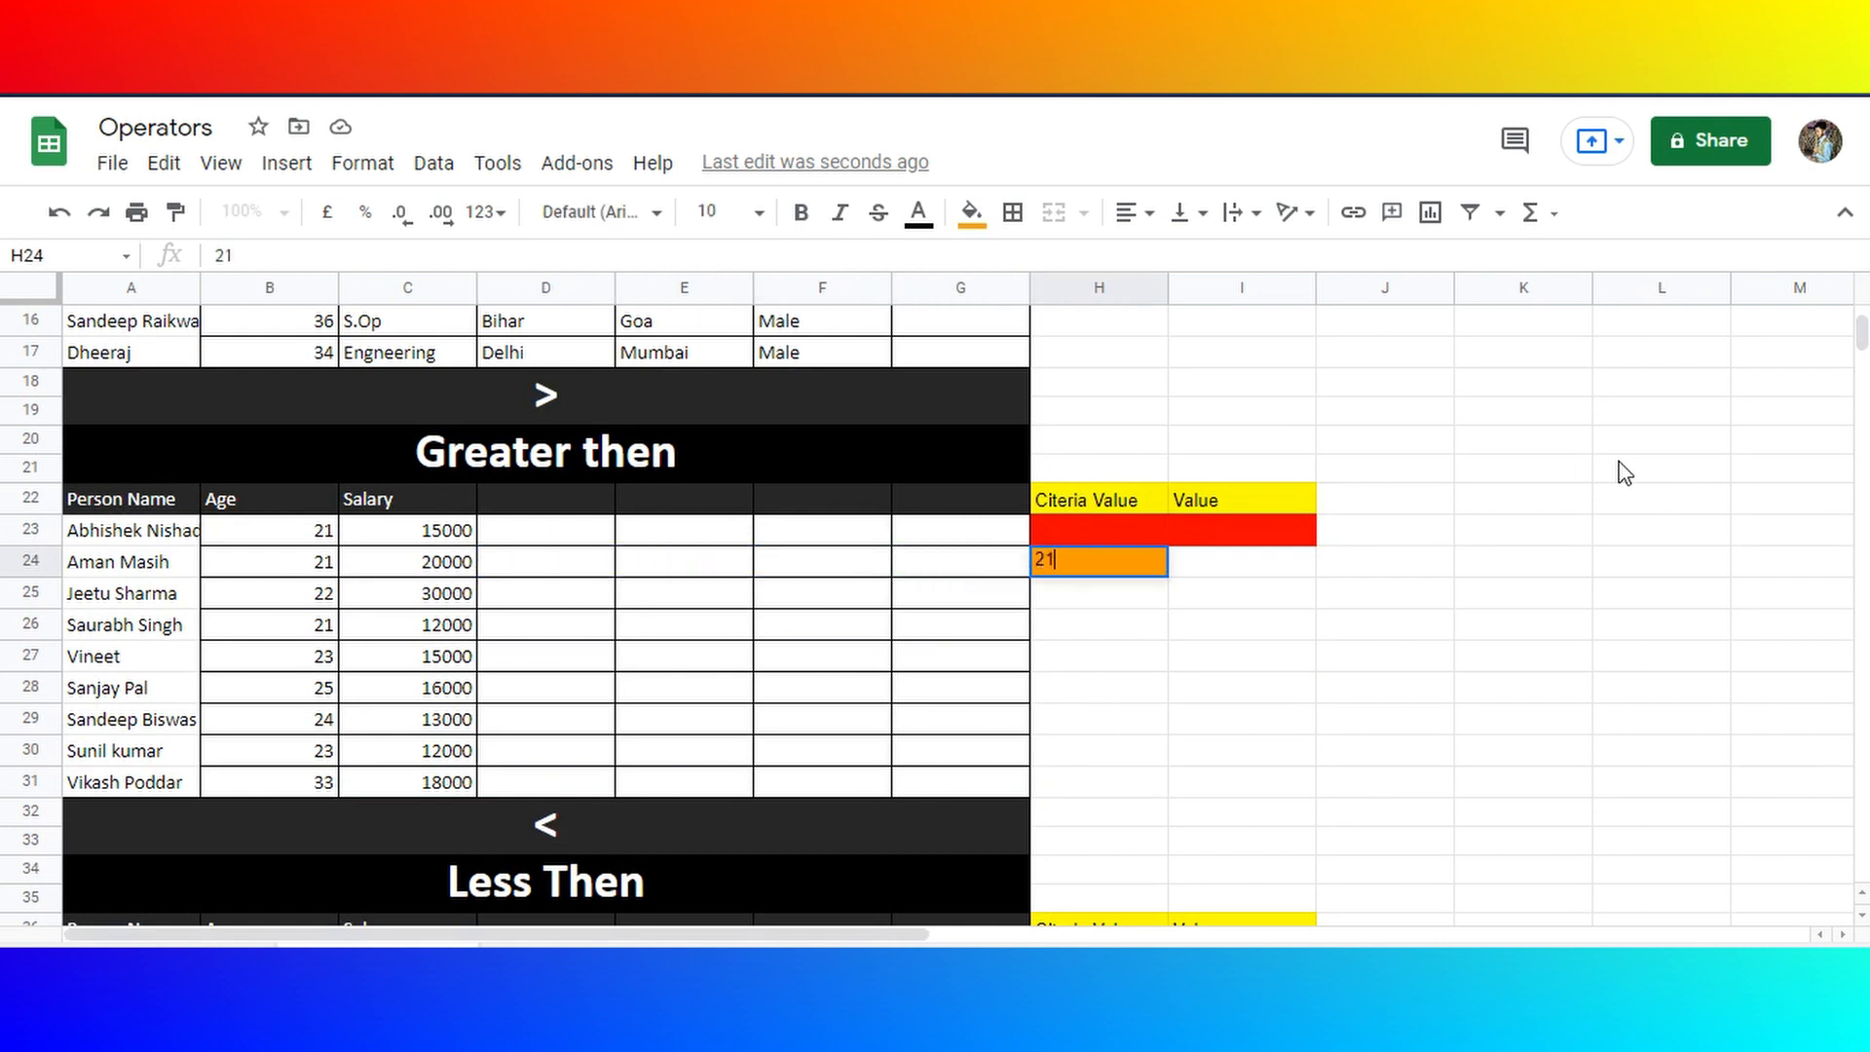
key(Return)
key(Up)
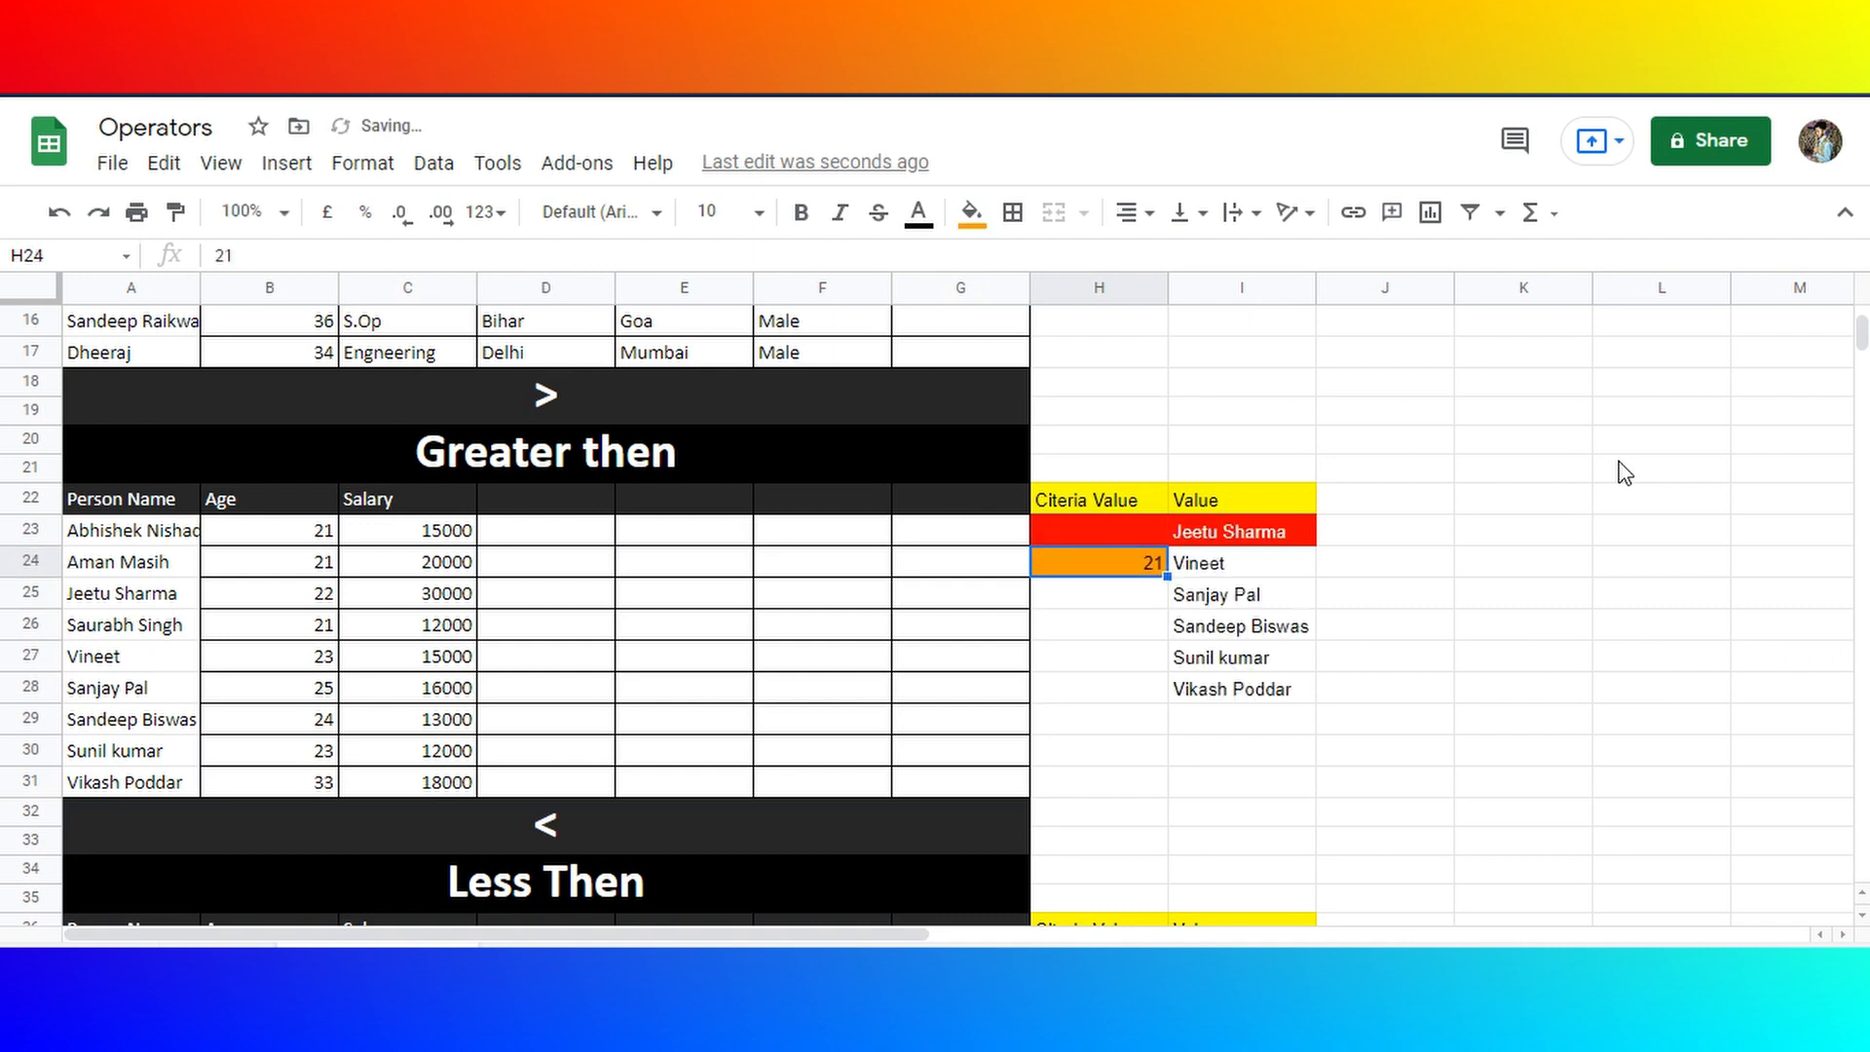
- Compare the age cells equal to 21 in B23, B24 and B26 with the names returned in I23:I28
key(Right)
key(Left)
drag(291, 563, 295, 545)
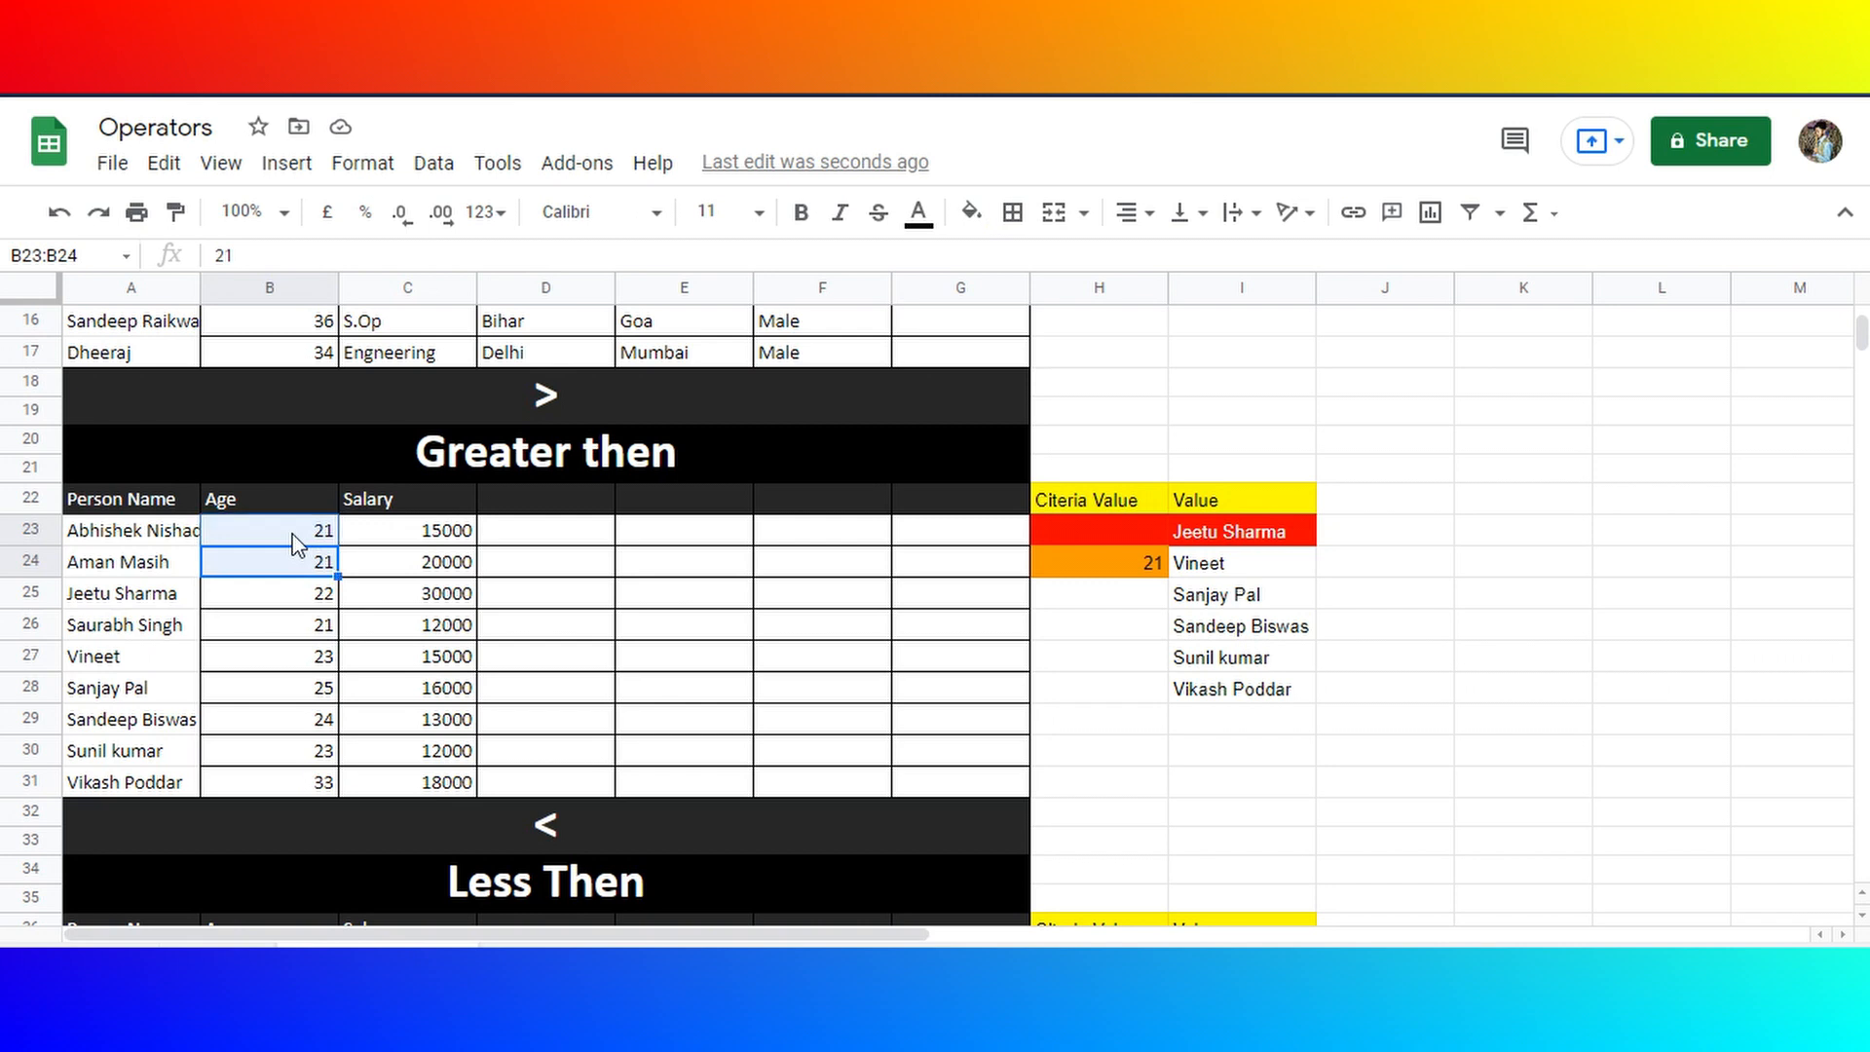
ctrl+click(308, 628)
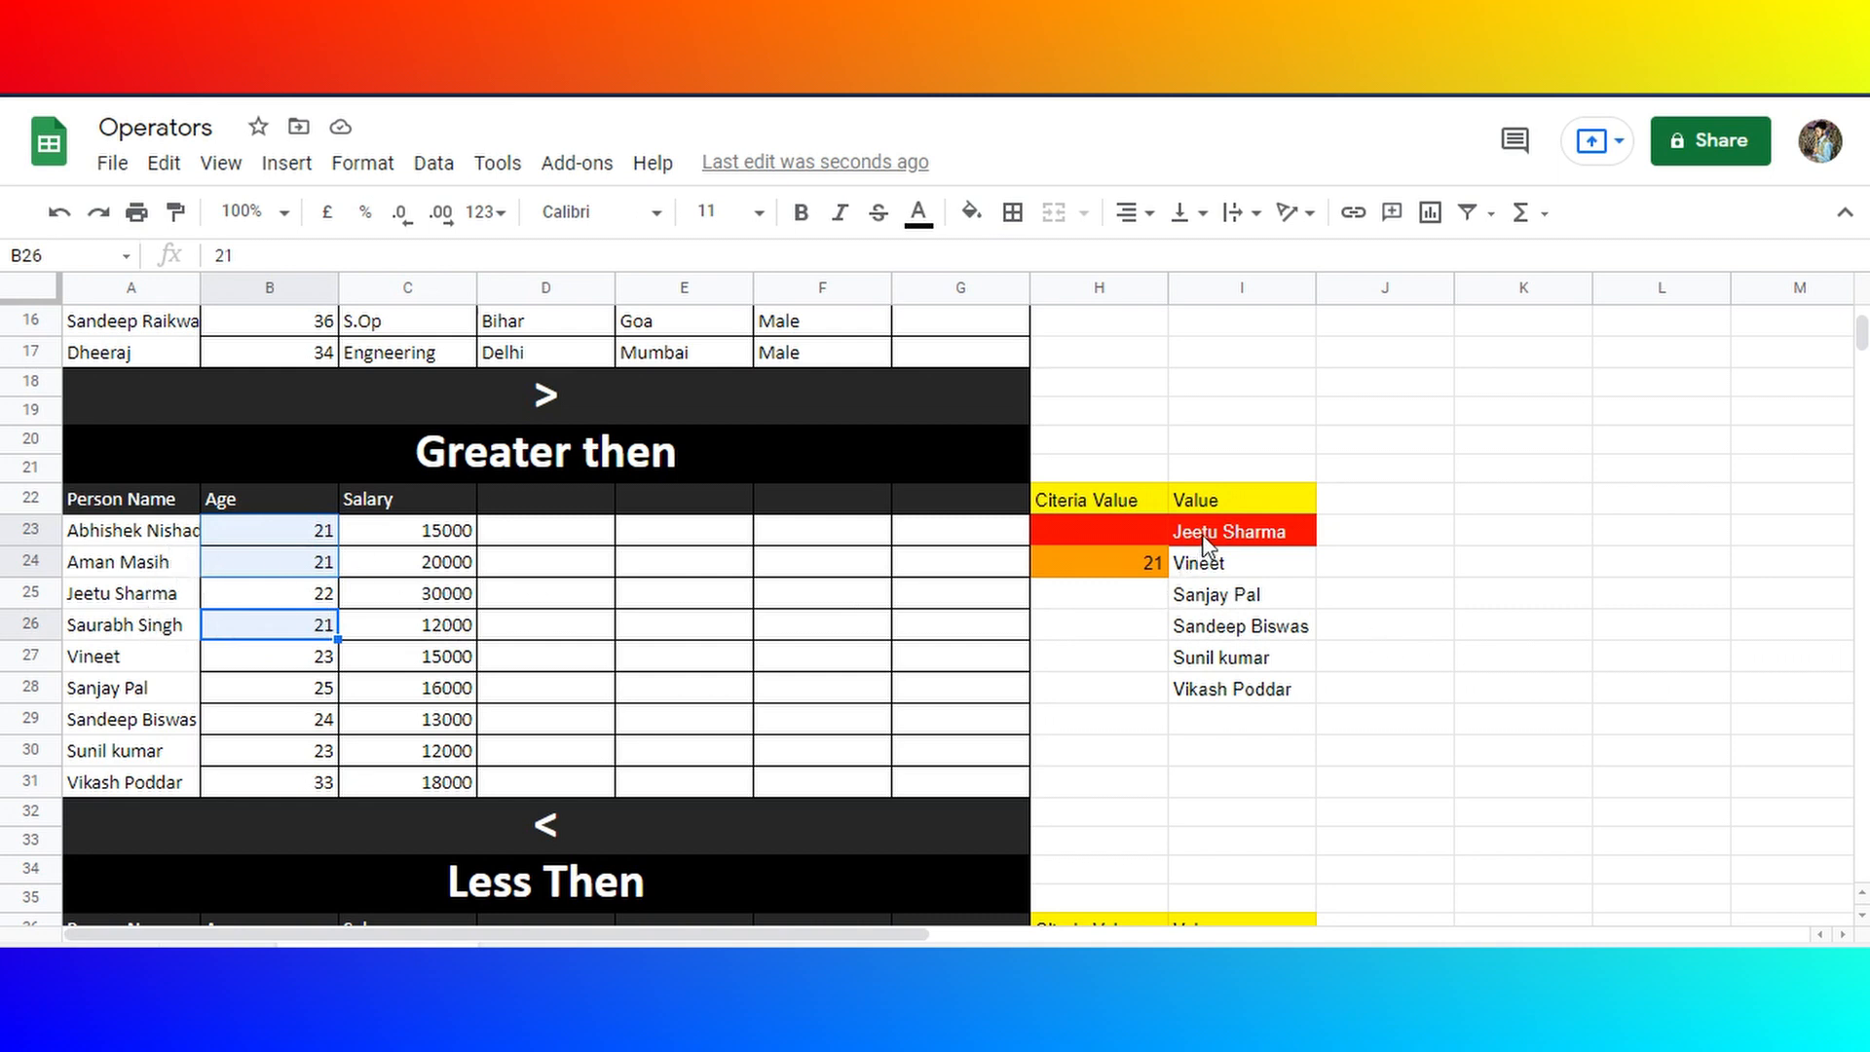
drag(1203, 544, 1208, 694)
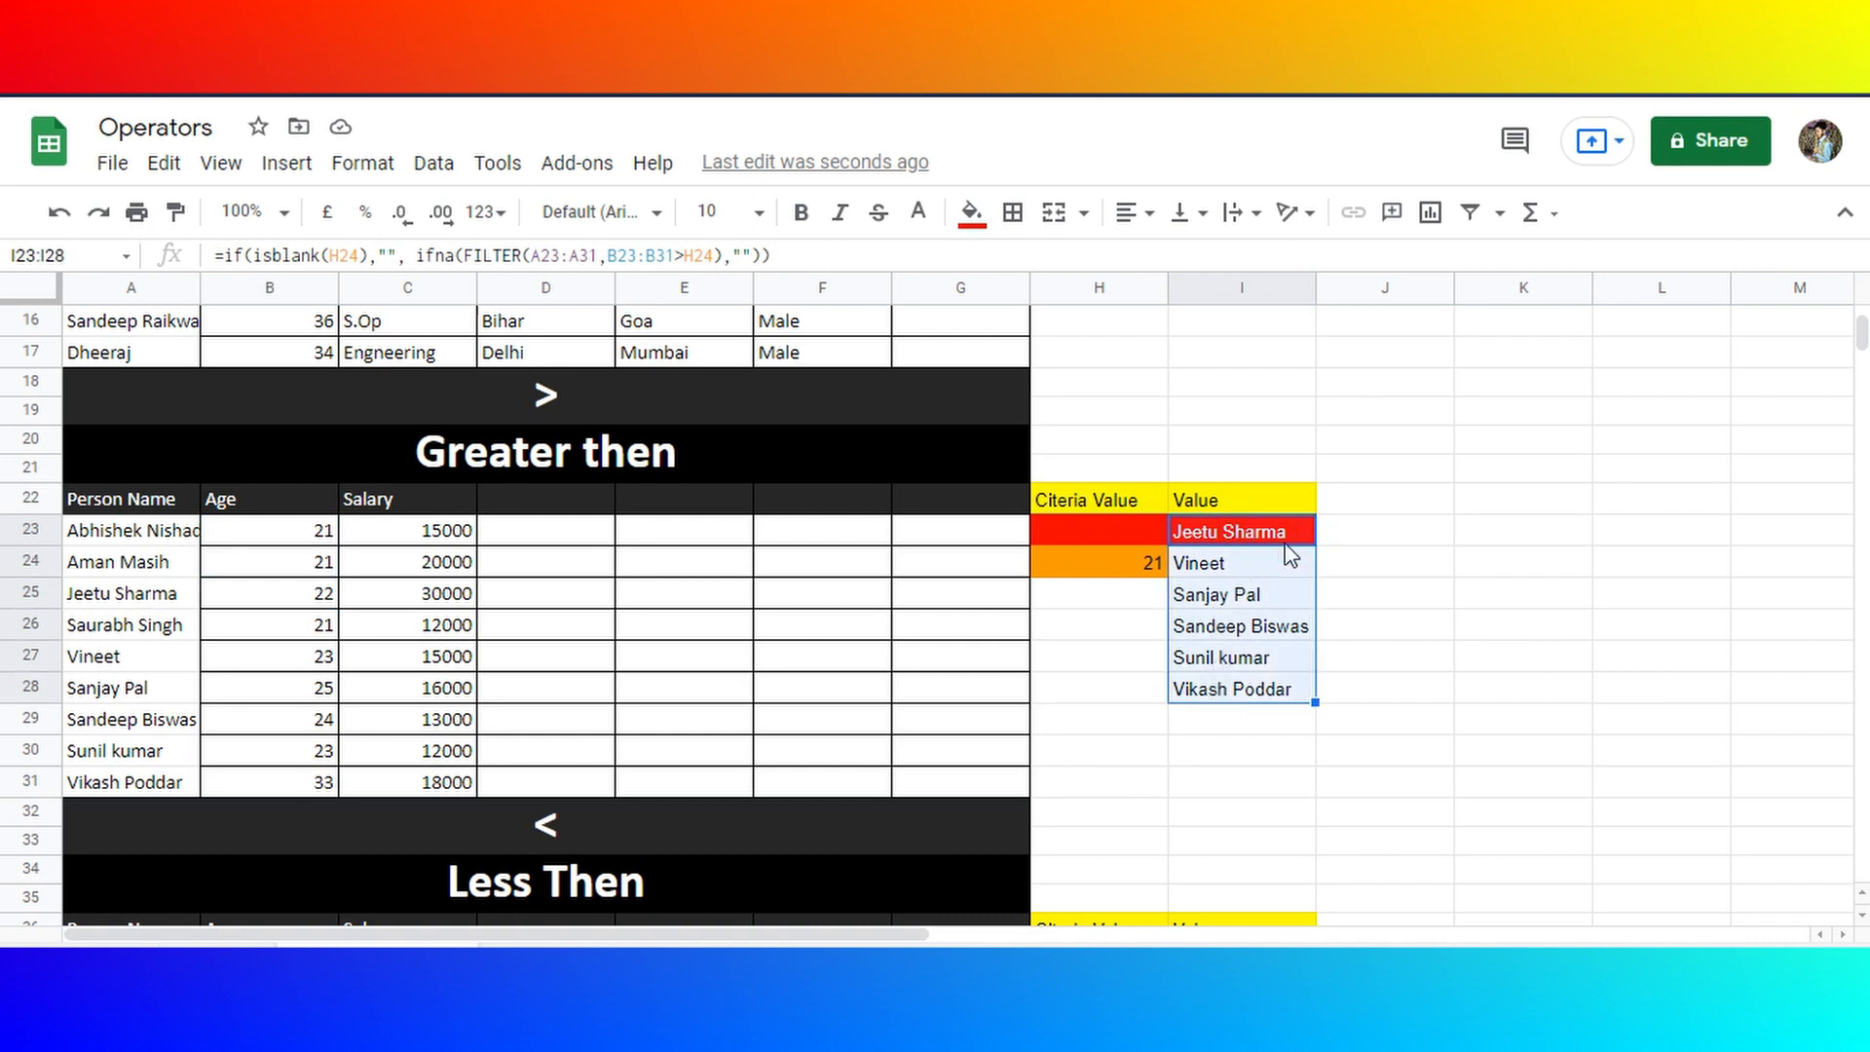
- Inspect the greater-than FILTER formula in I23 and close it without changing it
click(1206, 542)
double_click(1206, 538)
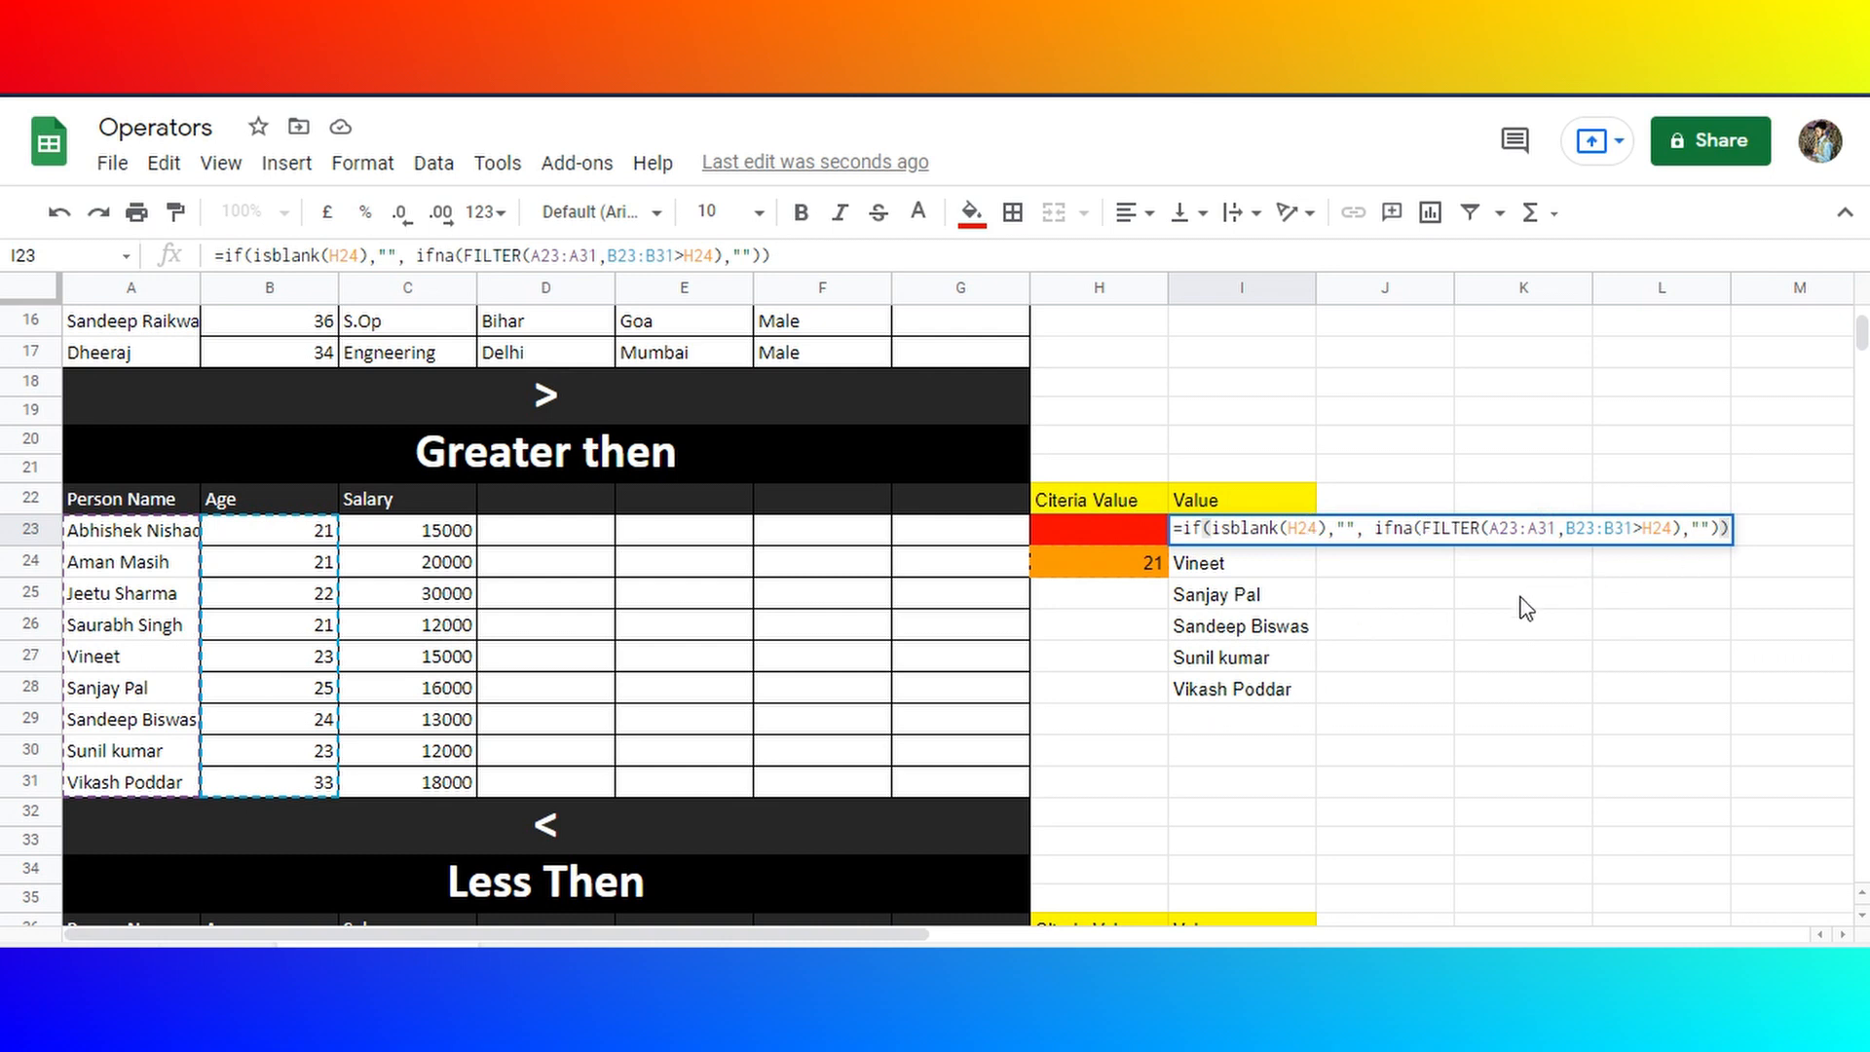
key(Escape)
click(1235, 625)
click(1208, 531)
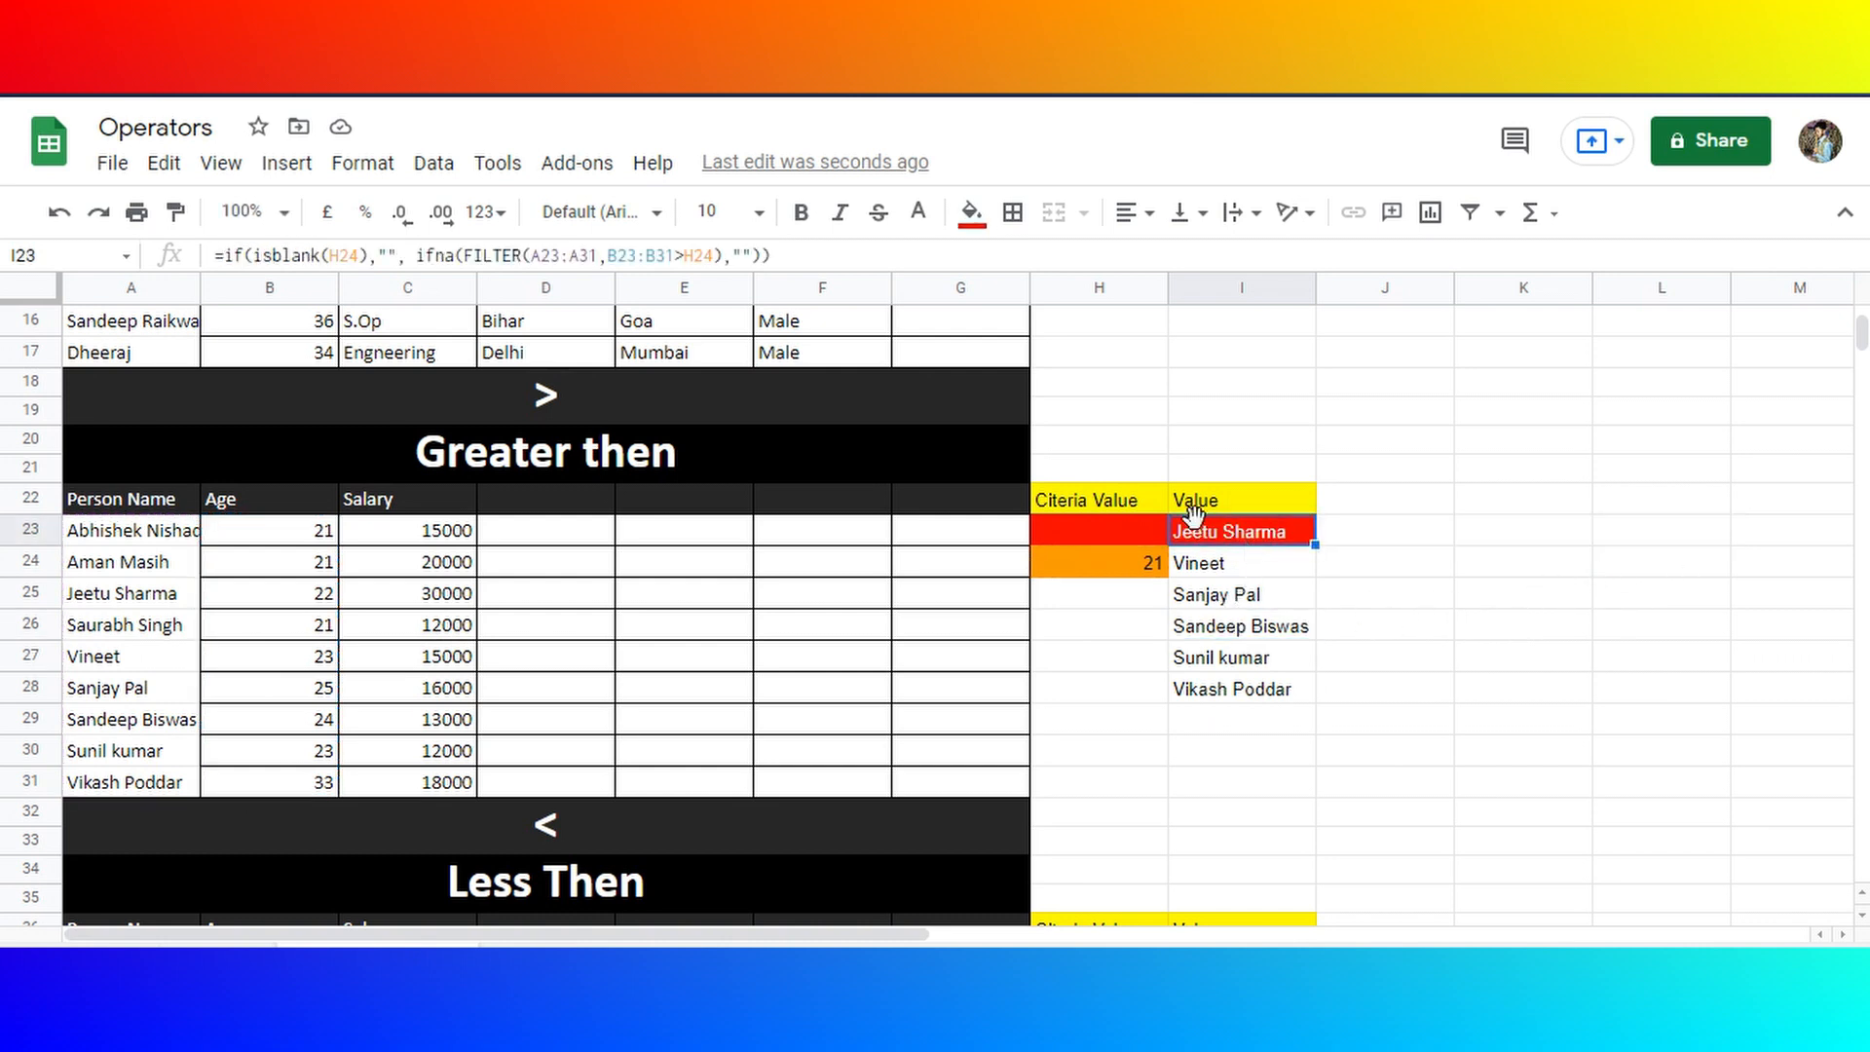
- Examine the greater-than operator before H24 in the I23 FILTER formula, leaving the formula as it is
key(Down)
key(Up)
key(Return)
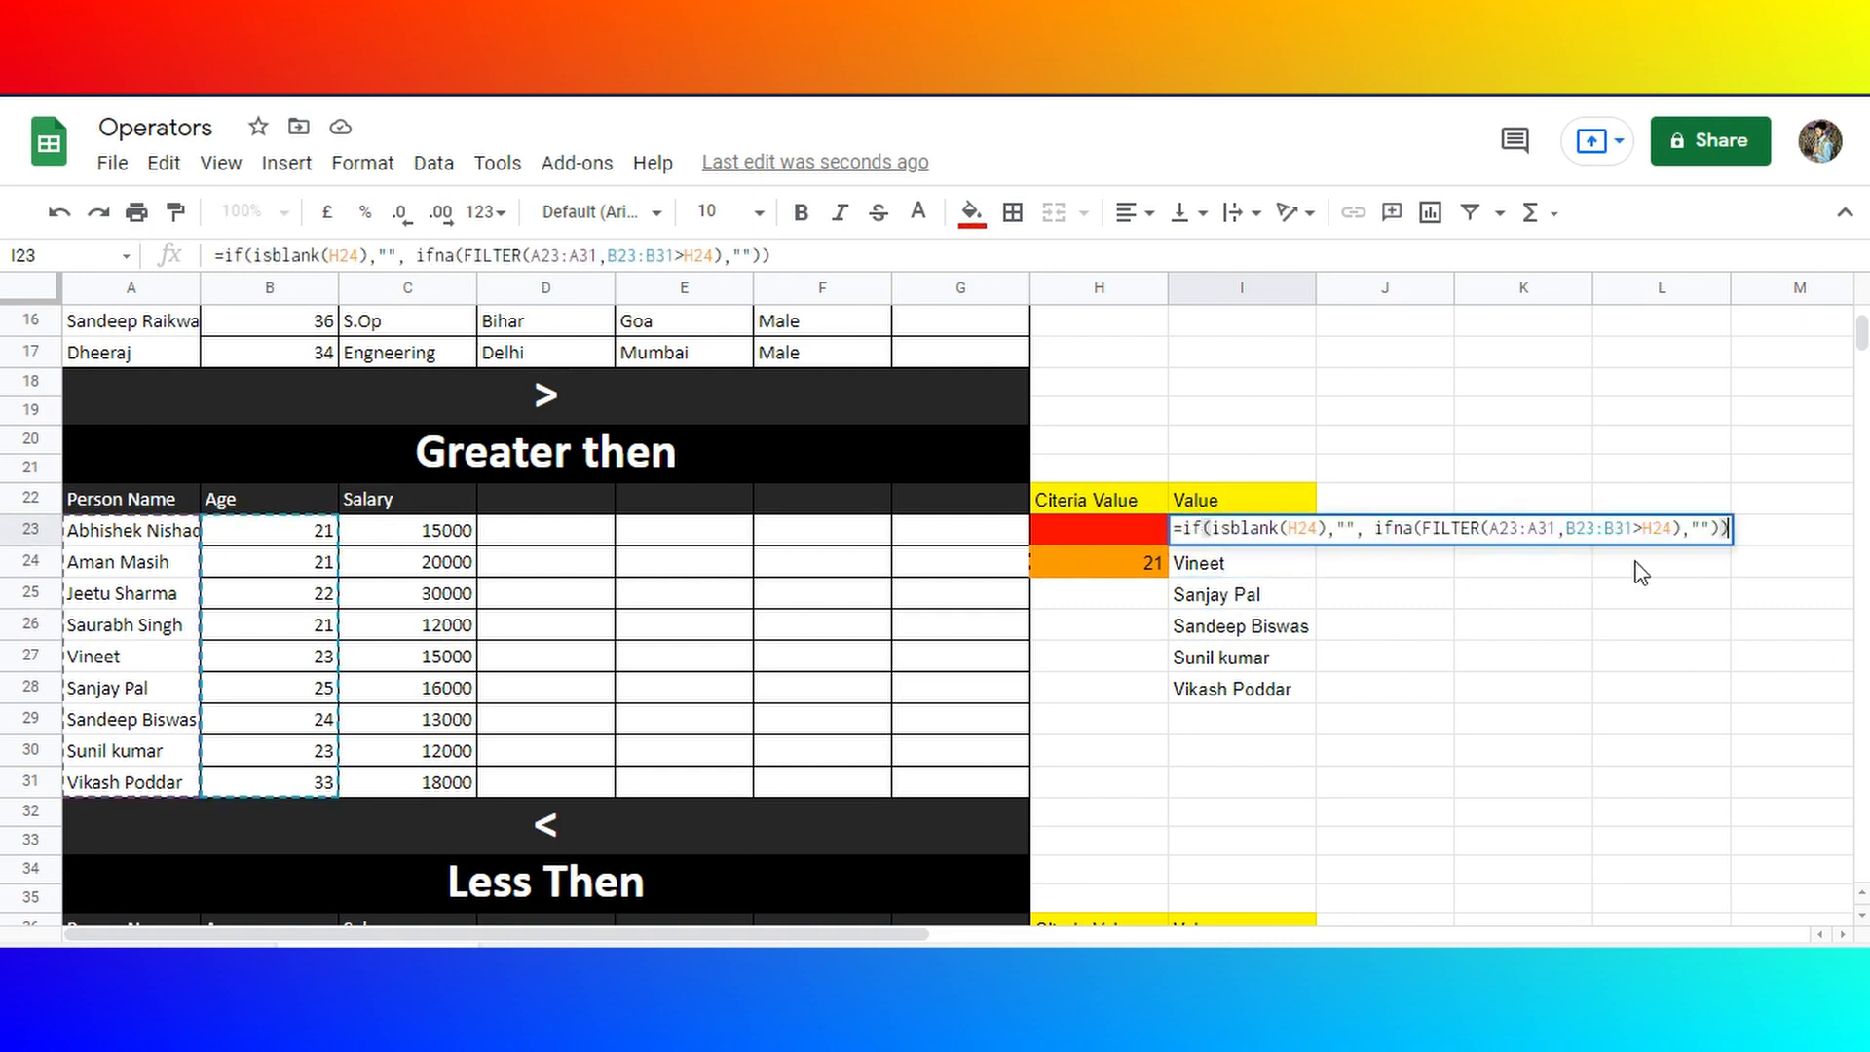
drag(1647, 527, 1625, 527)
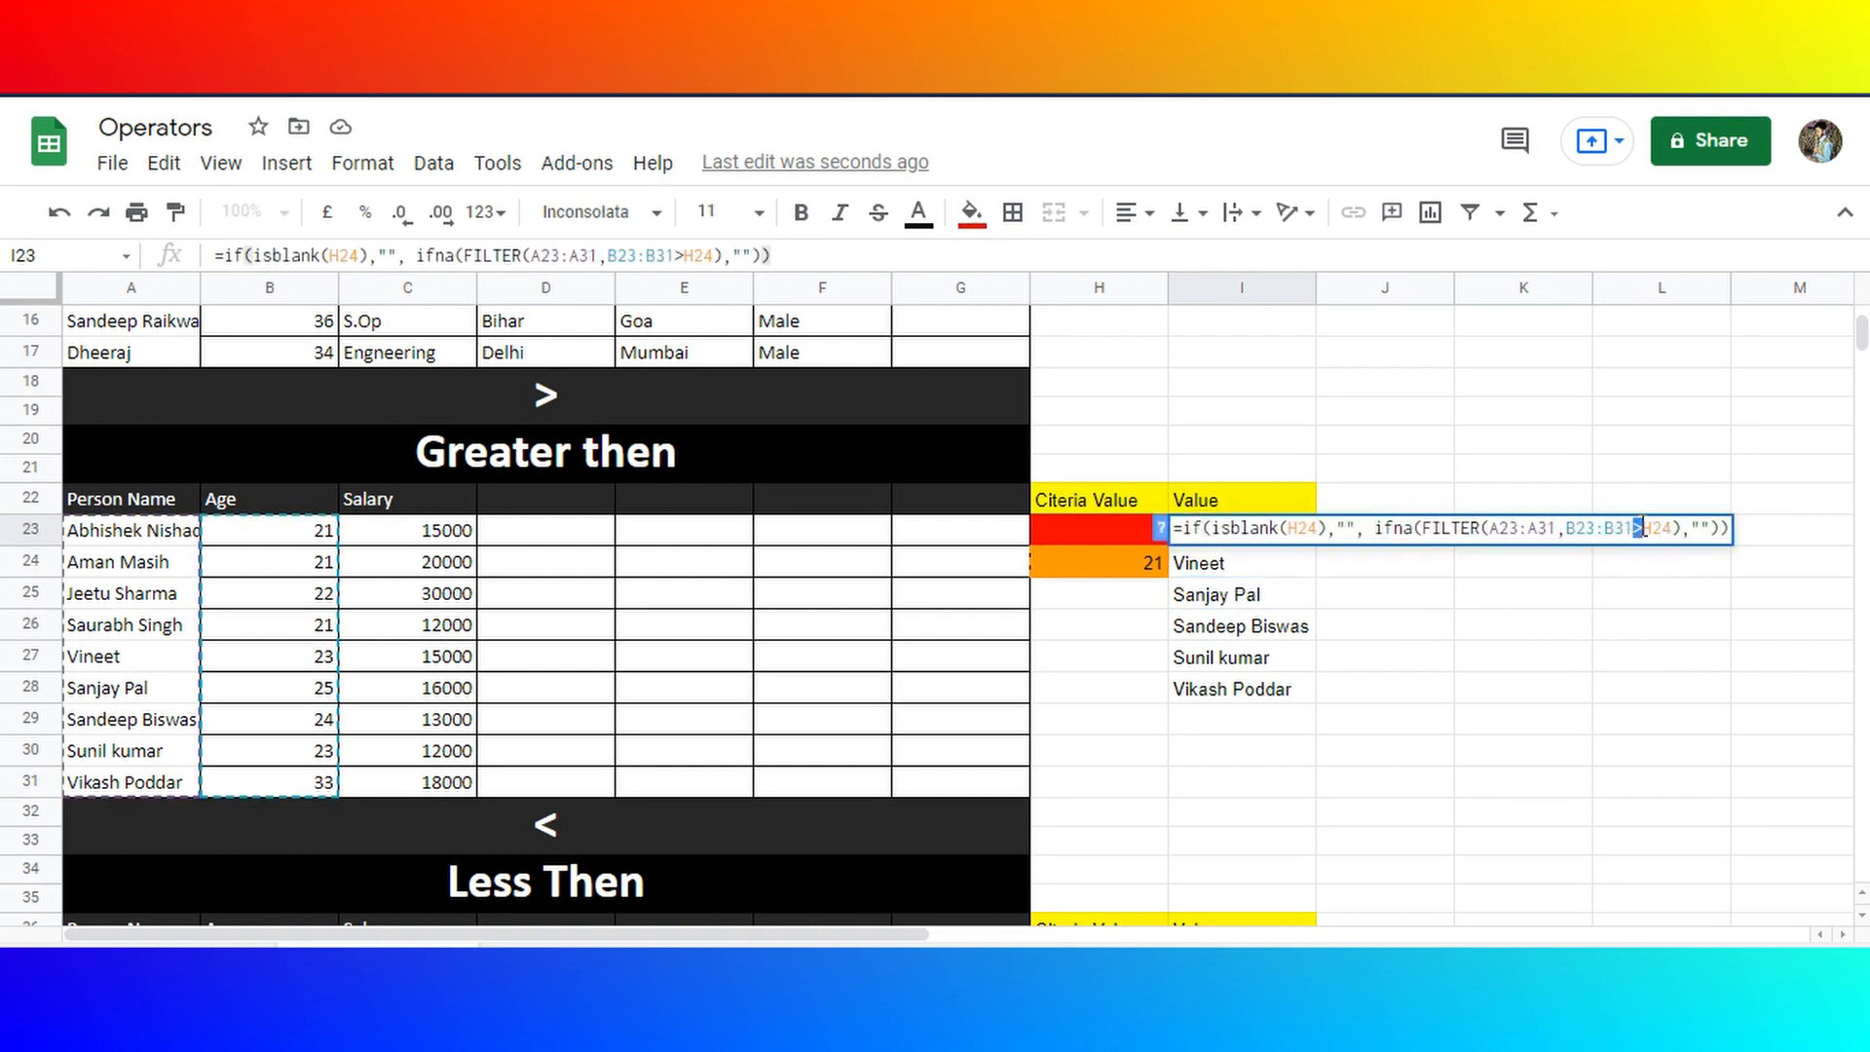
key(Right)
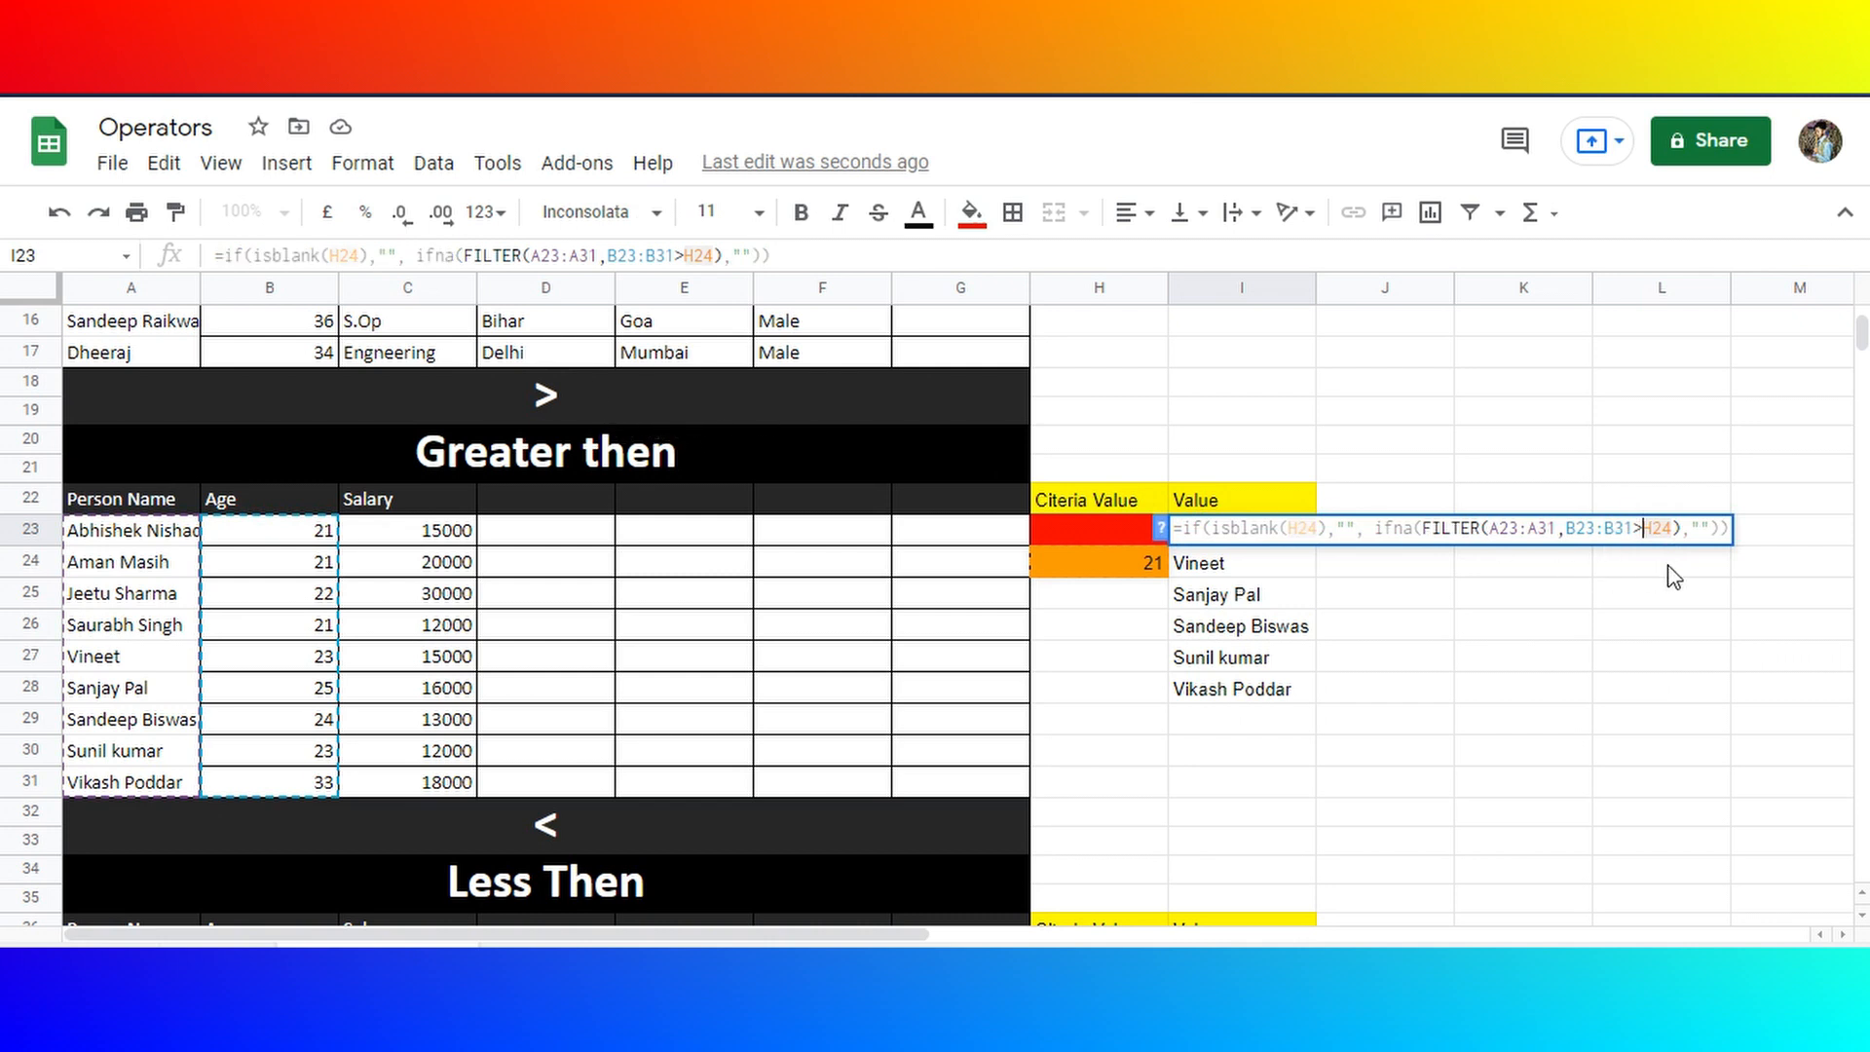
key(Escape)
- Examine the less-than operator in the Less Then section's FILTER formula in I37 and close it without changing it
scroll(1218, 585, down, 3)
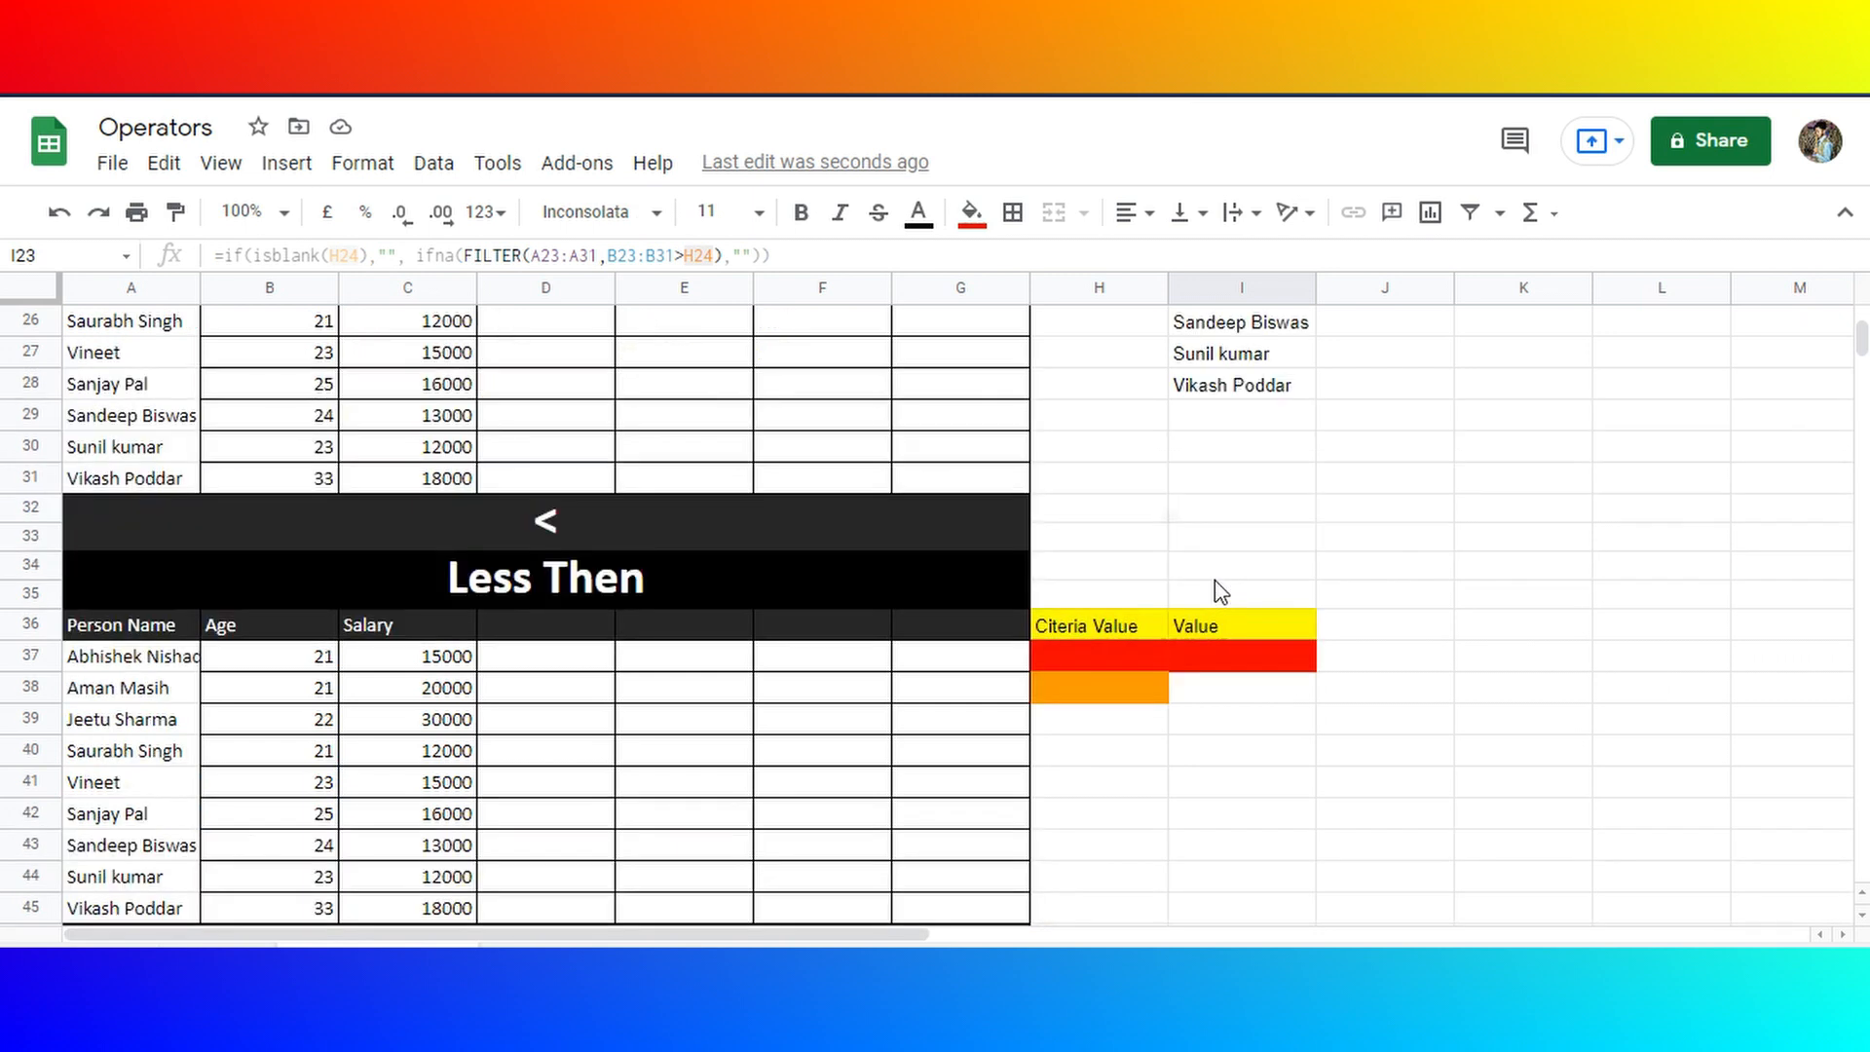
scroll(521, 594, down, 2)
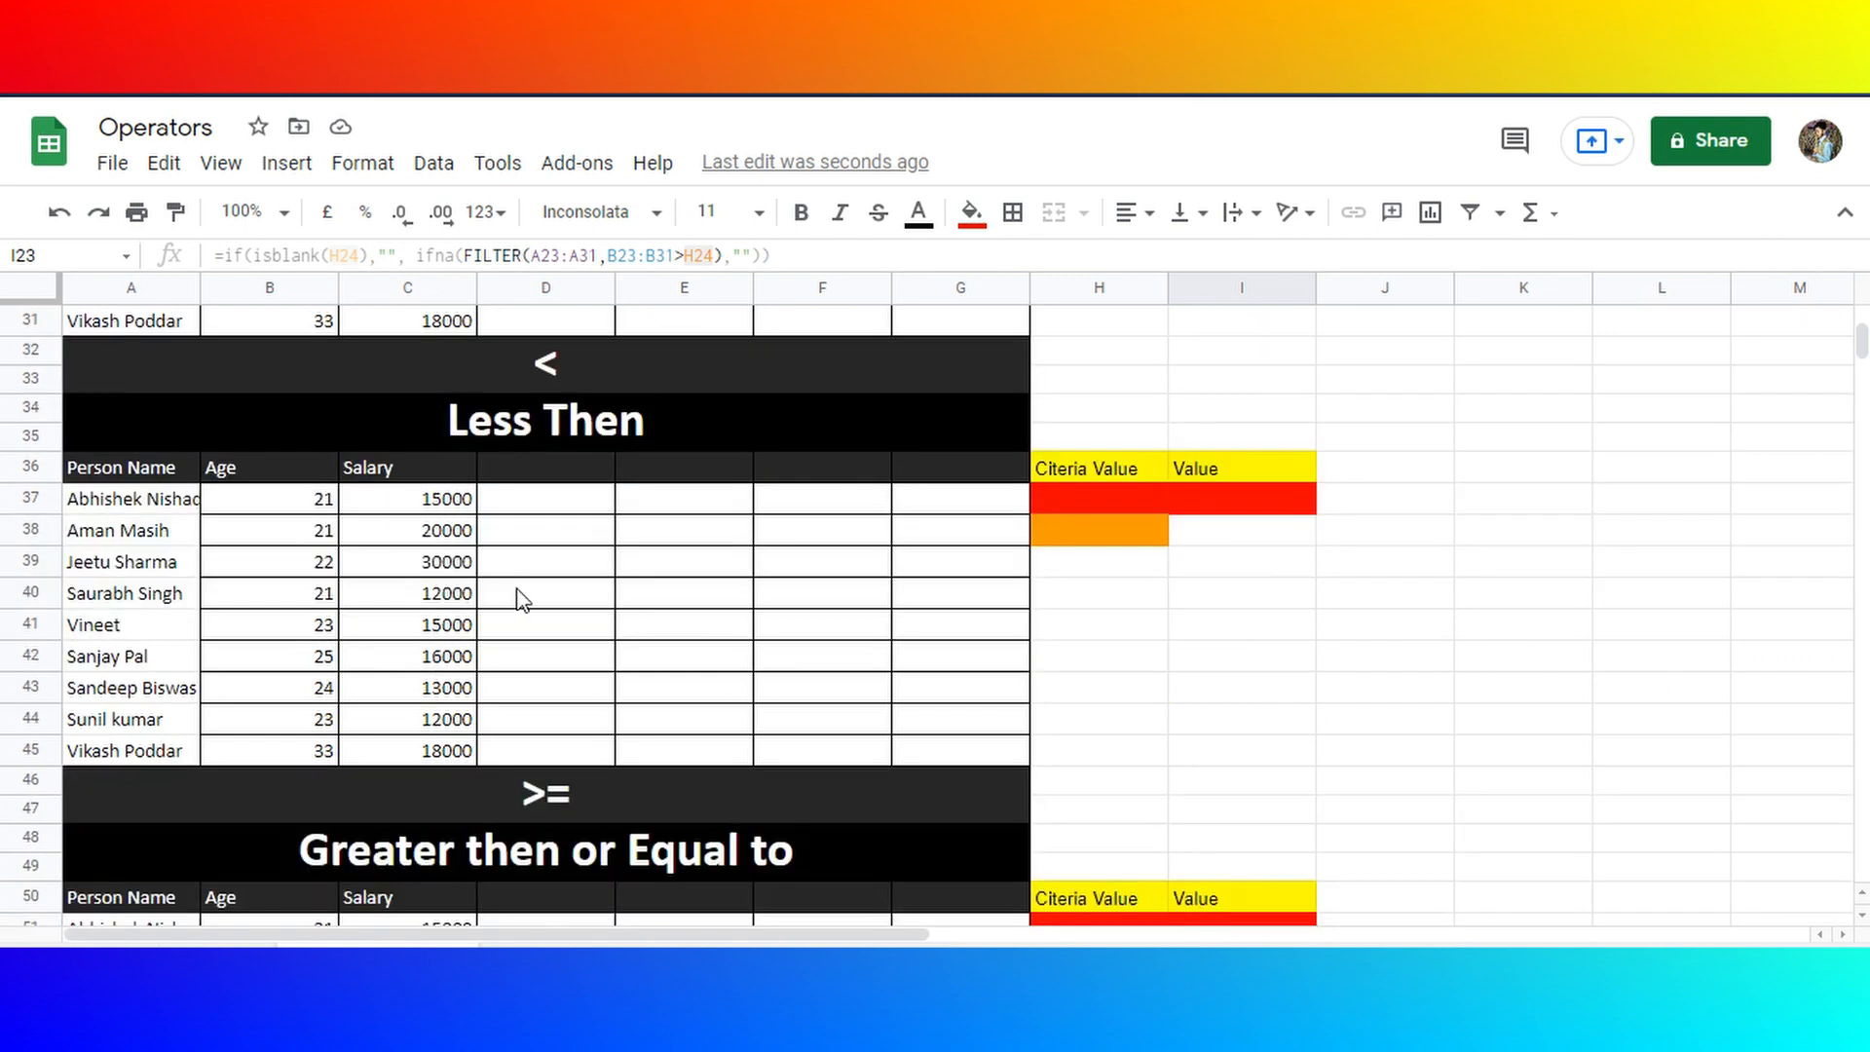
click(1219, 508)
double_click(1218, 509)
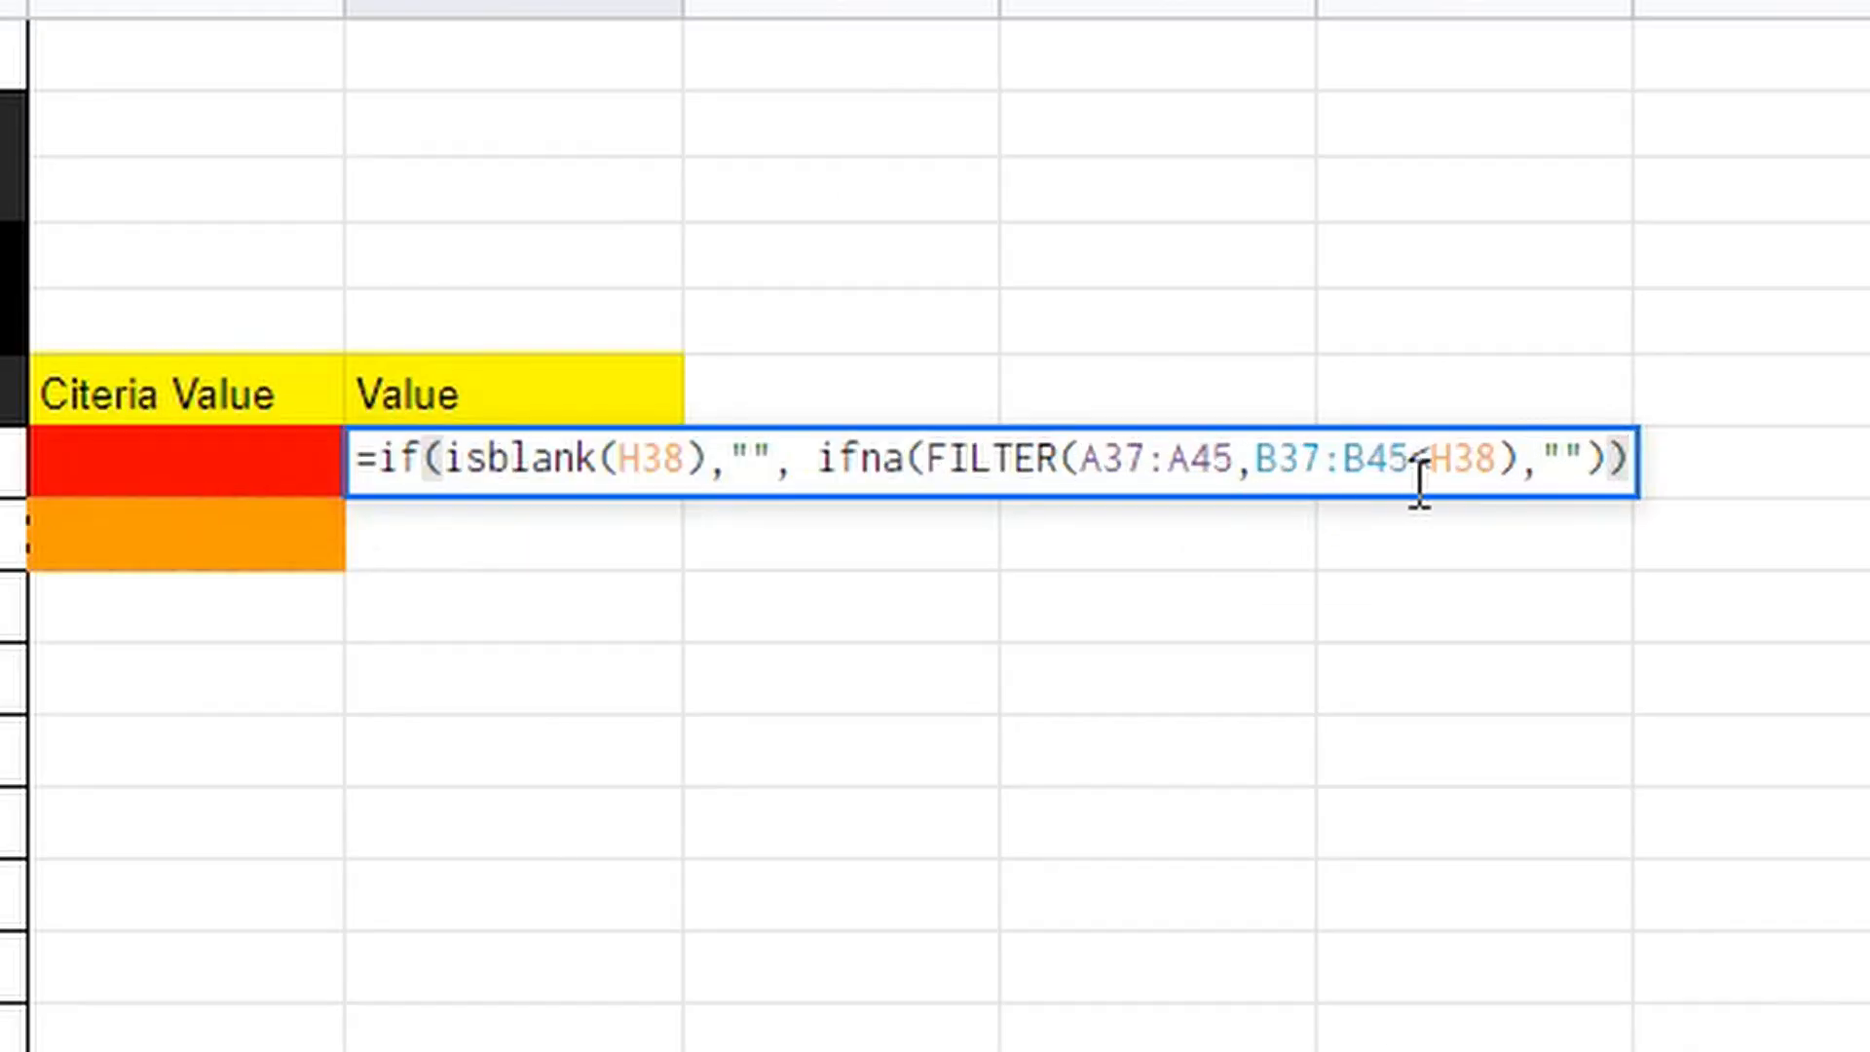
double_click(1425, 481)
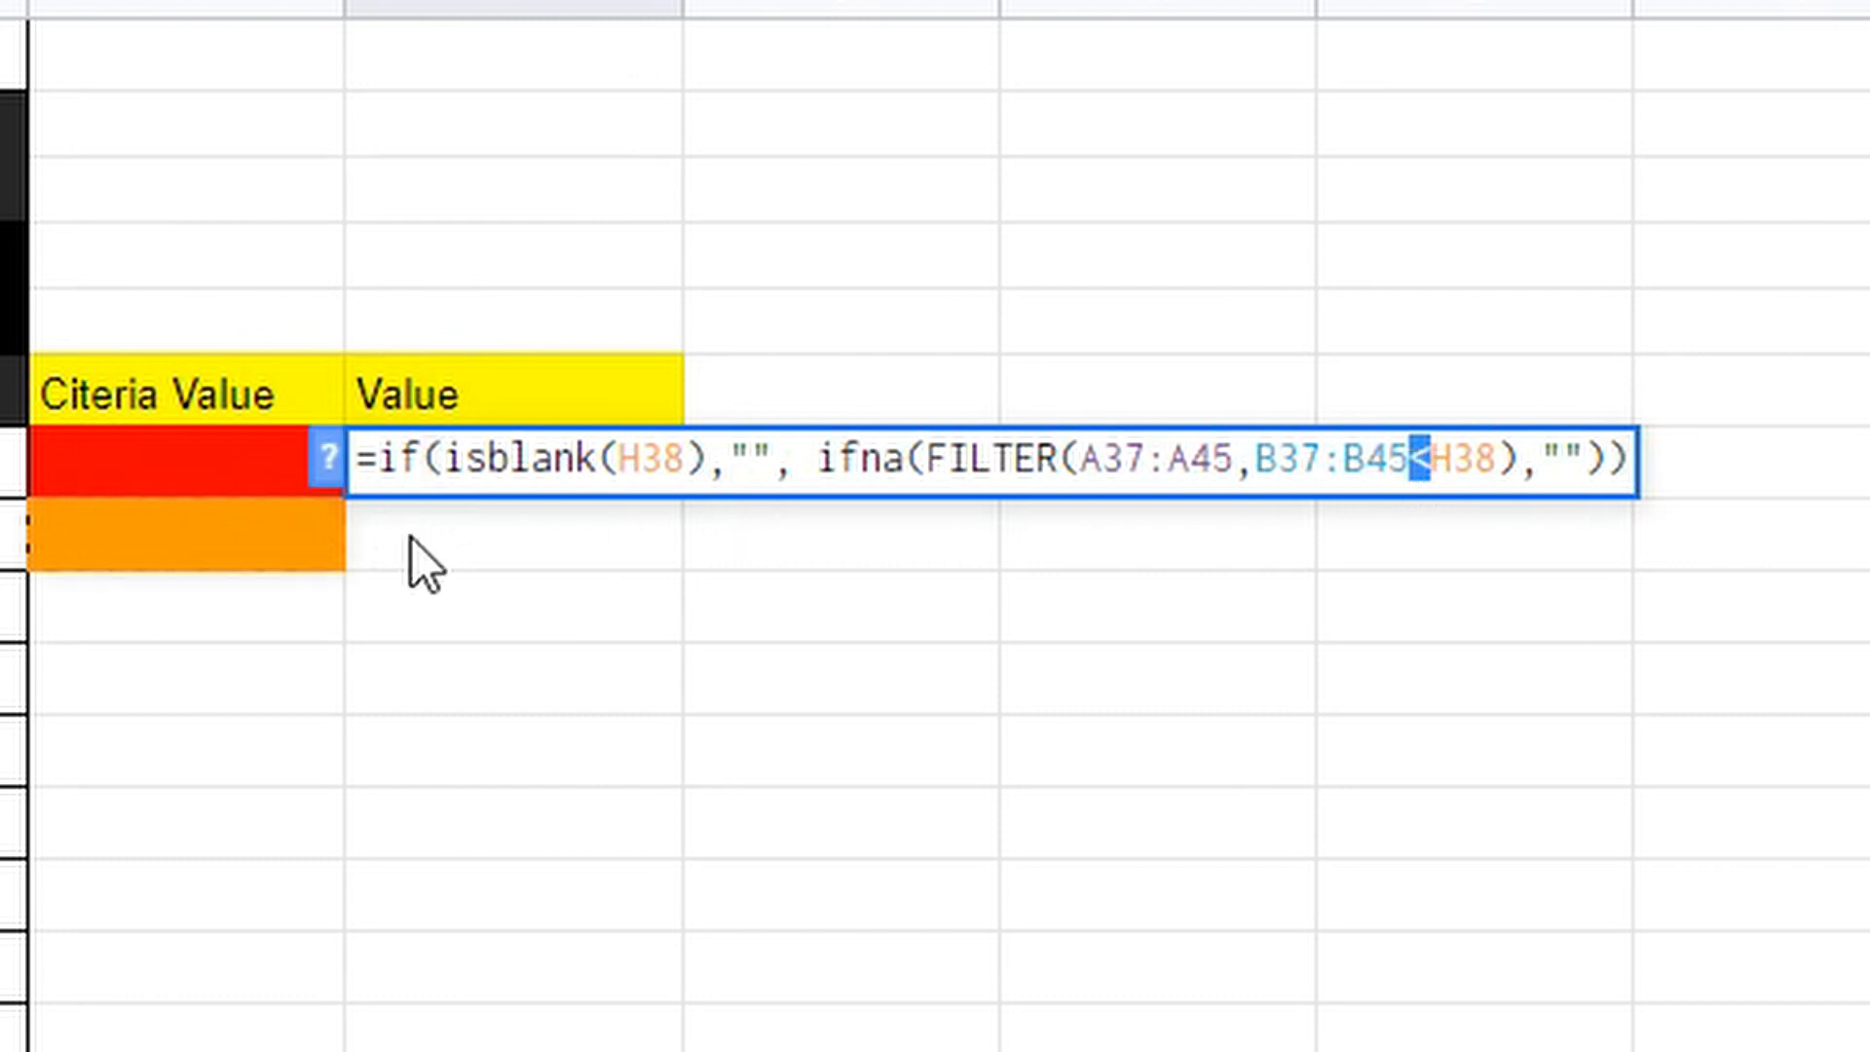
key(Escape)
- Review the full I37 formula once more alongside its criteria cell H38, without editing it
click(724, 516)
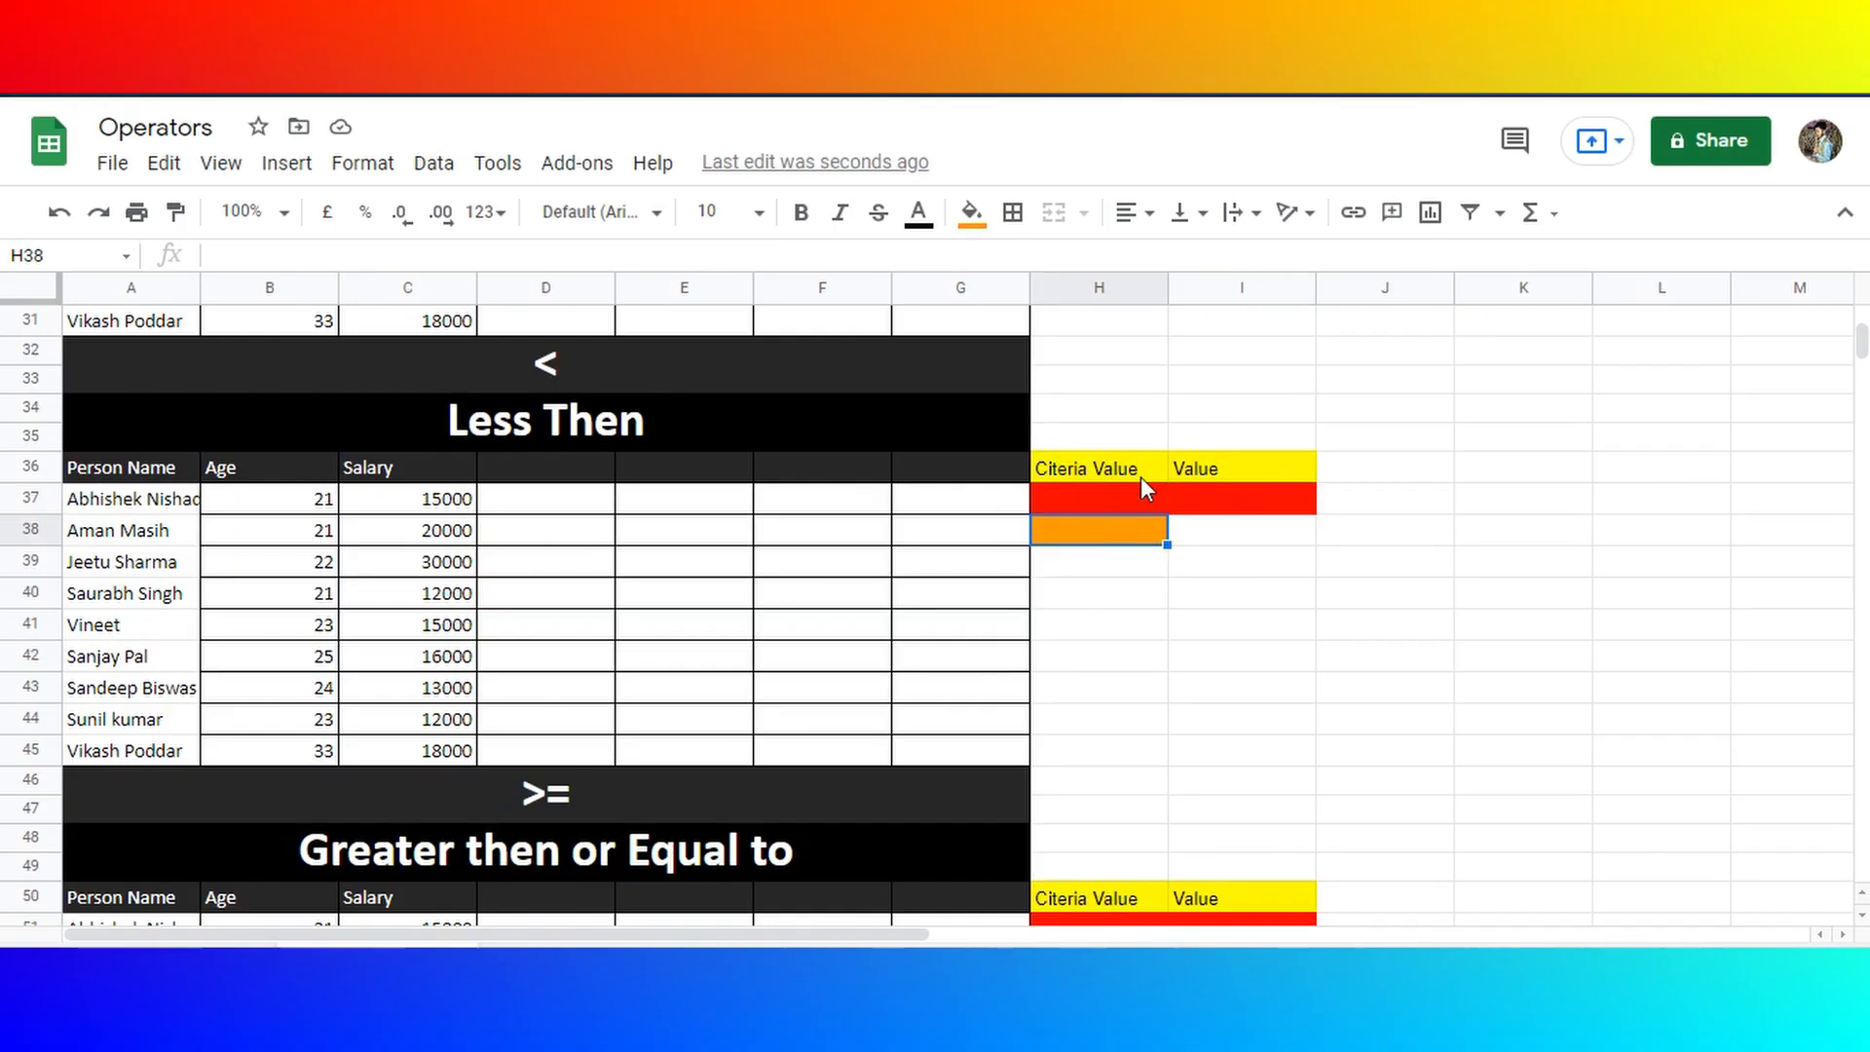
key(Up)
key(Right)
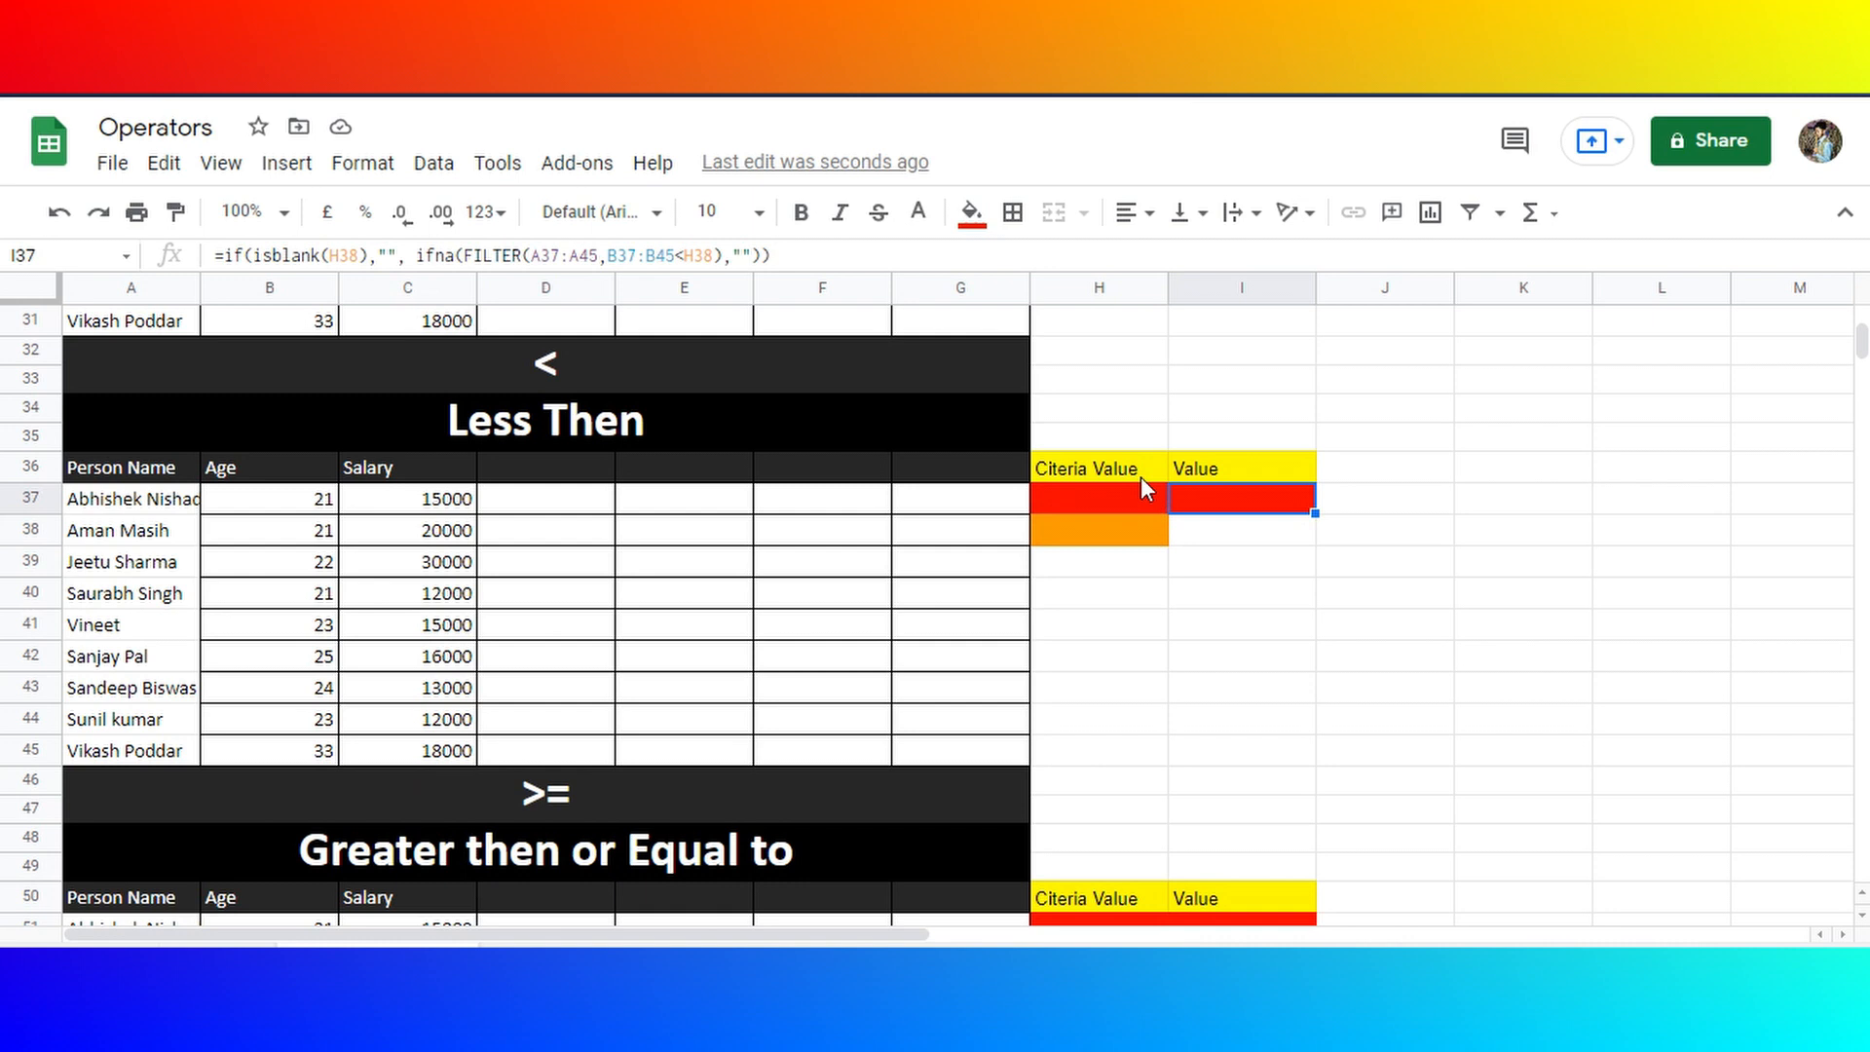
key(F2)
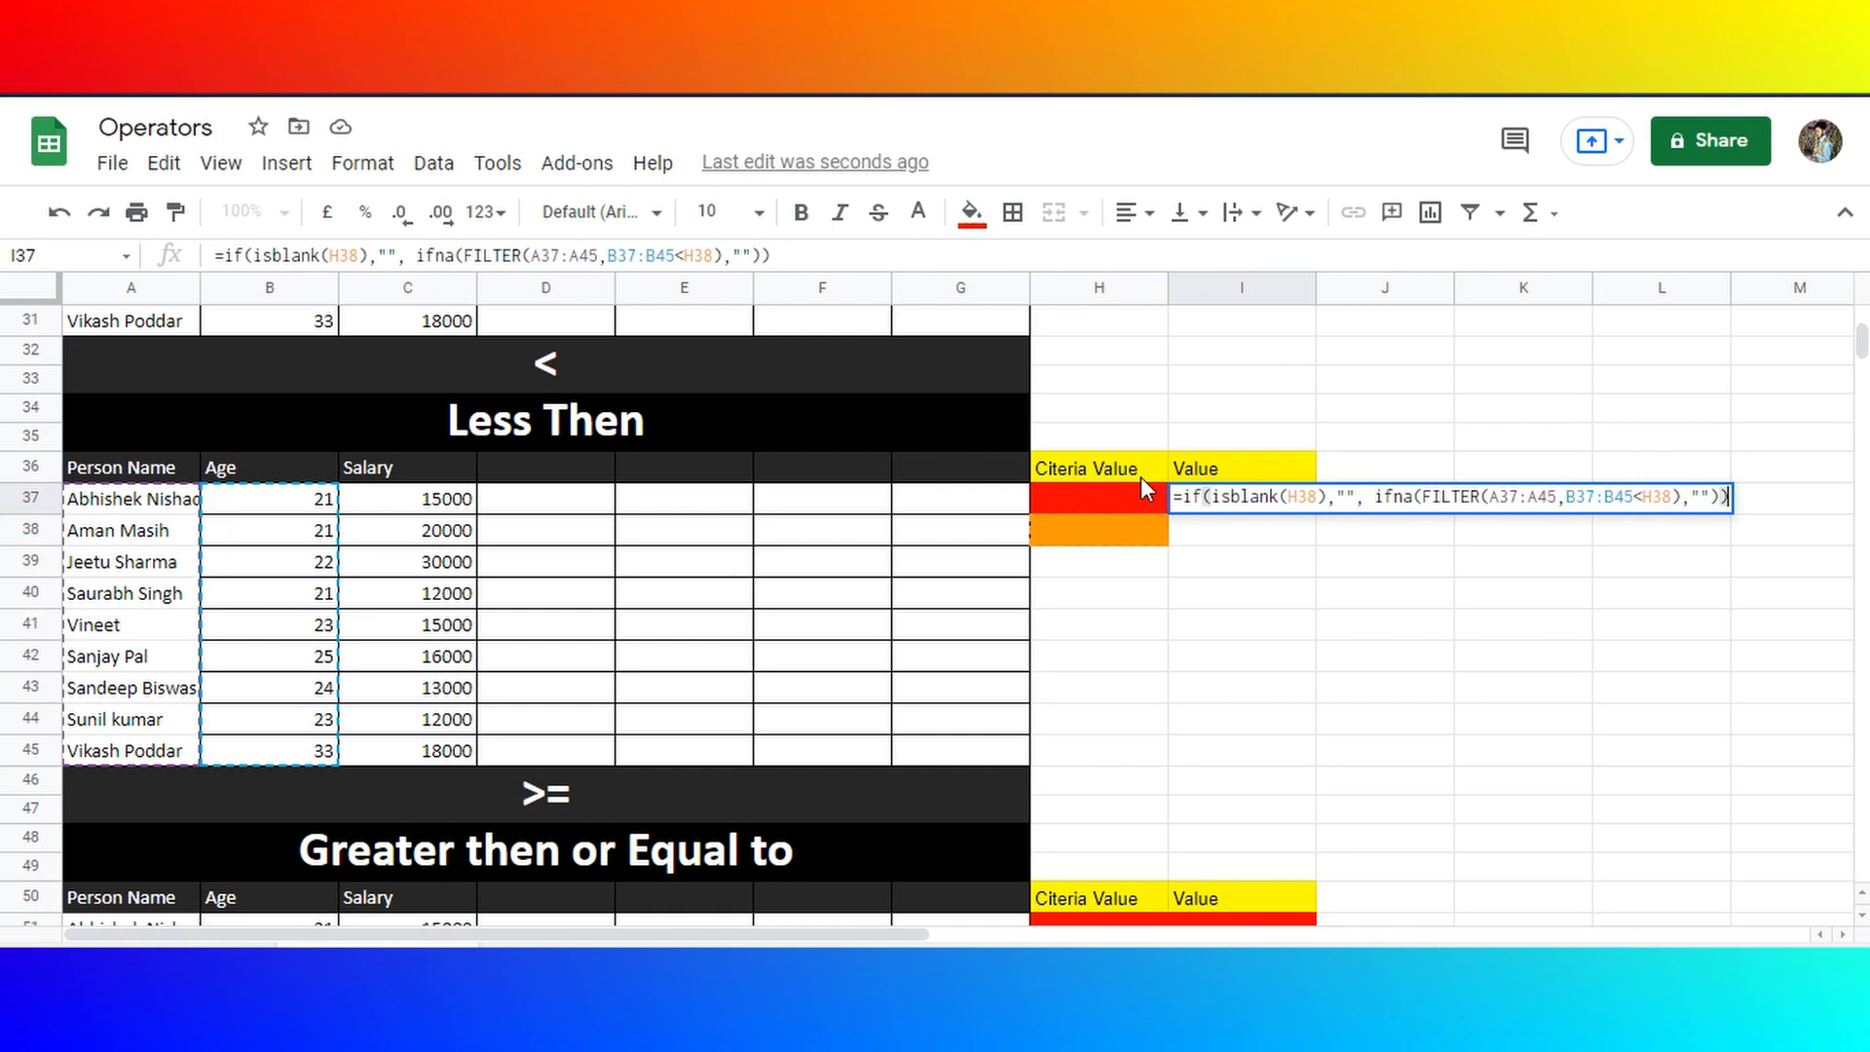
key(Return)
key(Left)
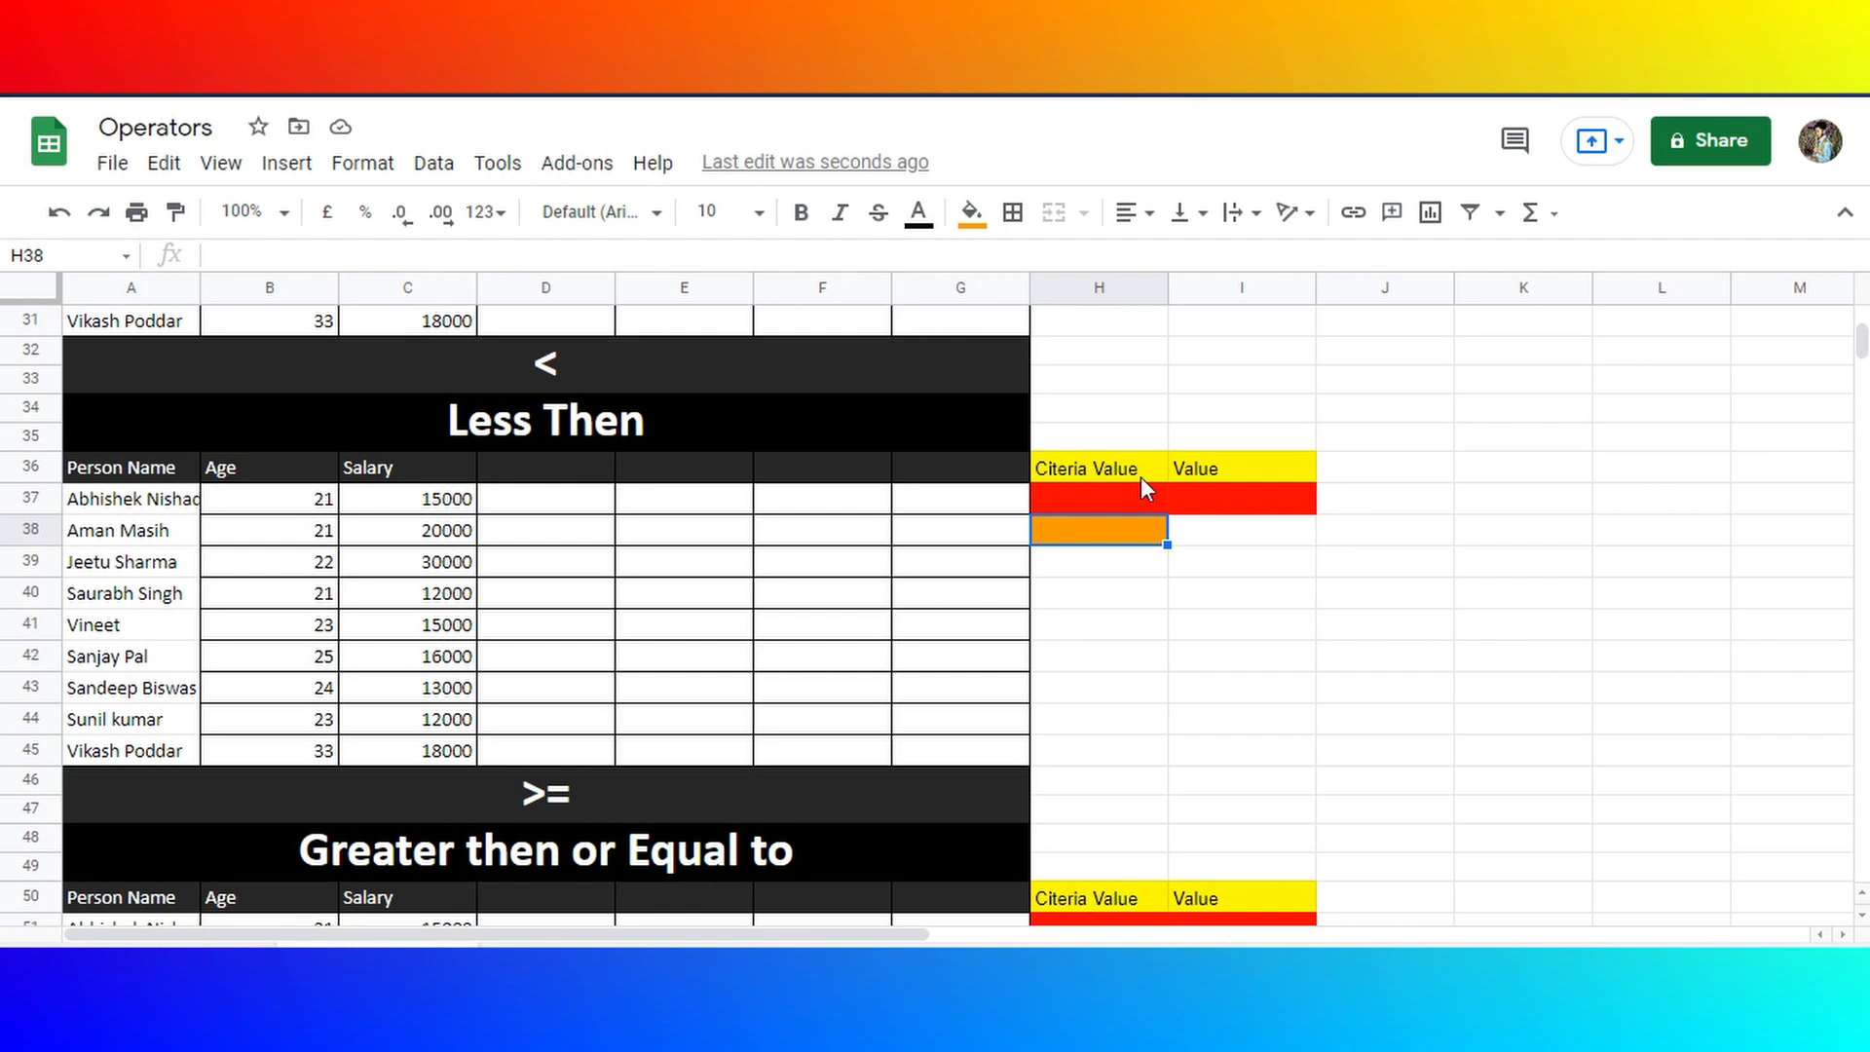
- Look over the Less Then section's criteria cell H38 and the first age cell, B37
key(Up)
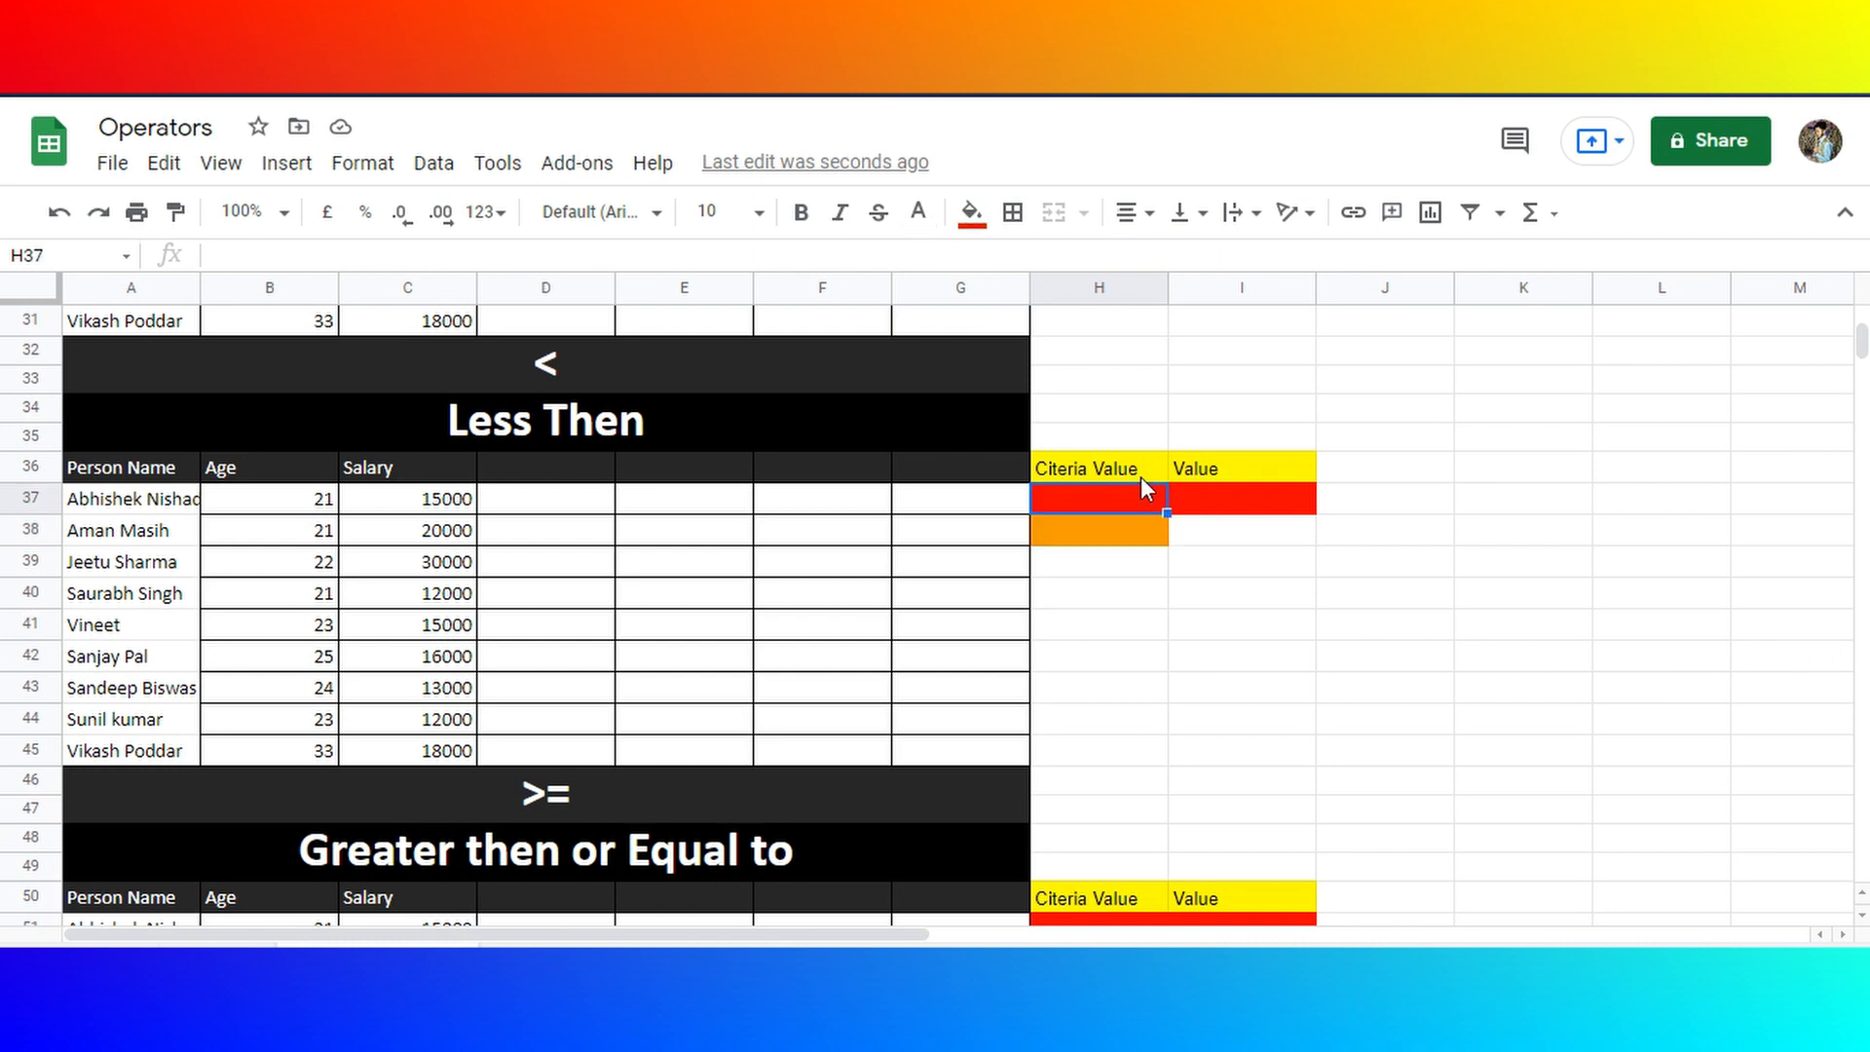
key(Down)
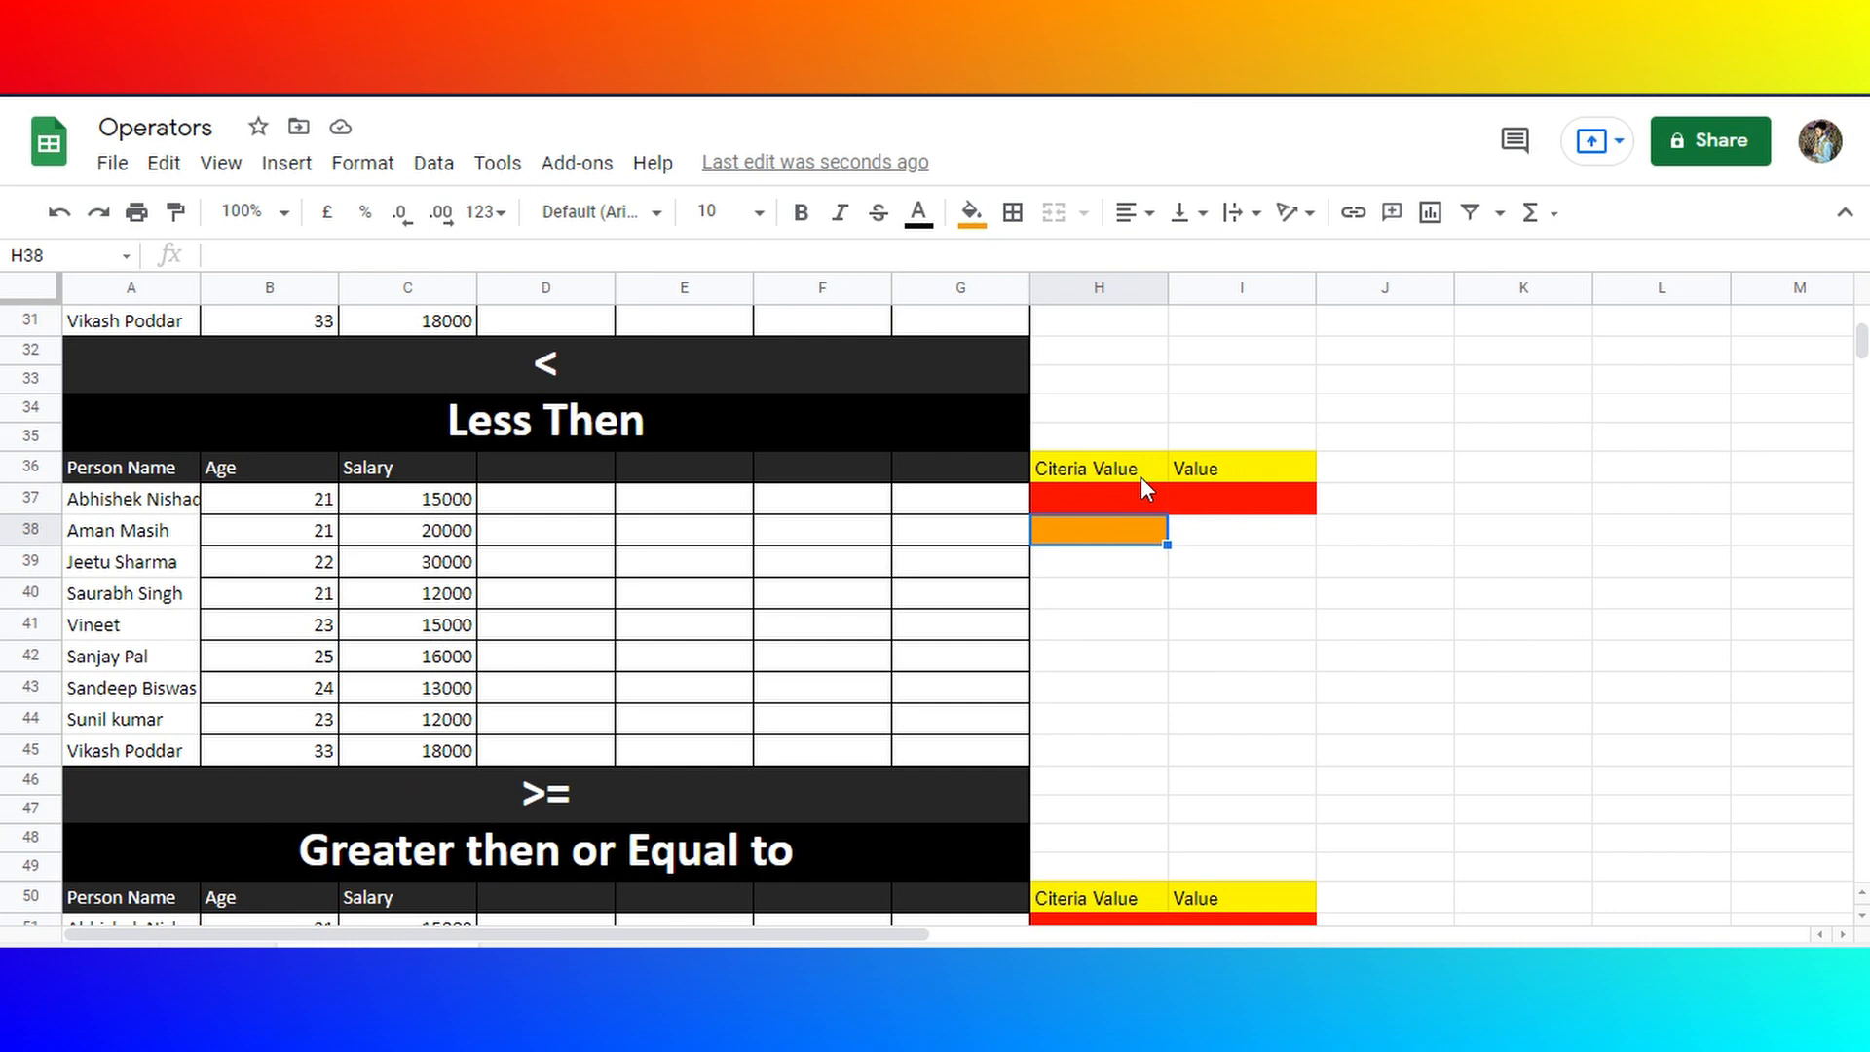
key(Left)
key(Left)
key(Left)
key(Left)
key(Left)
key(Left)
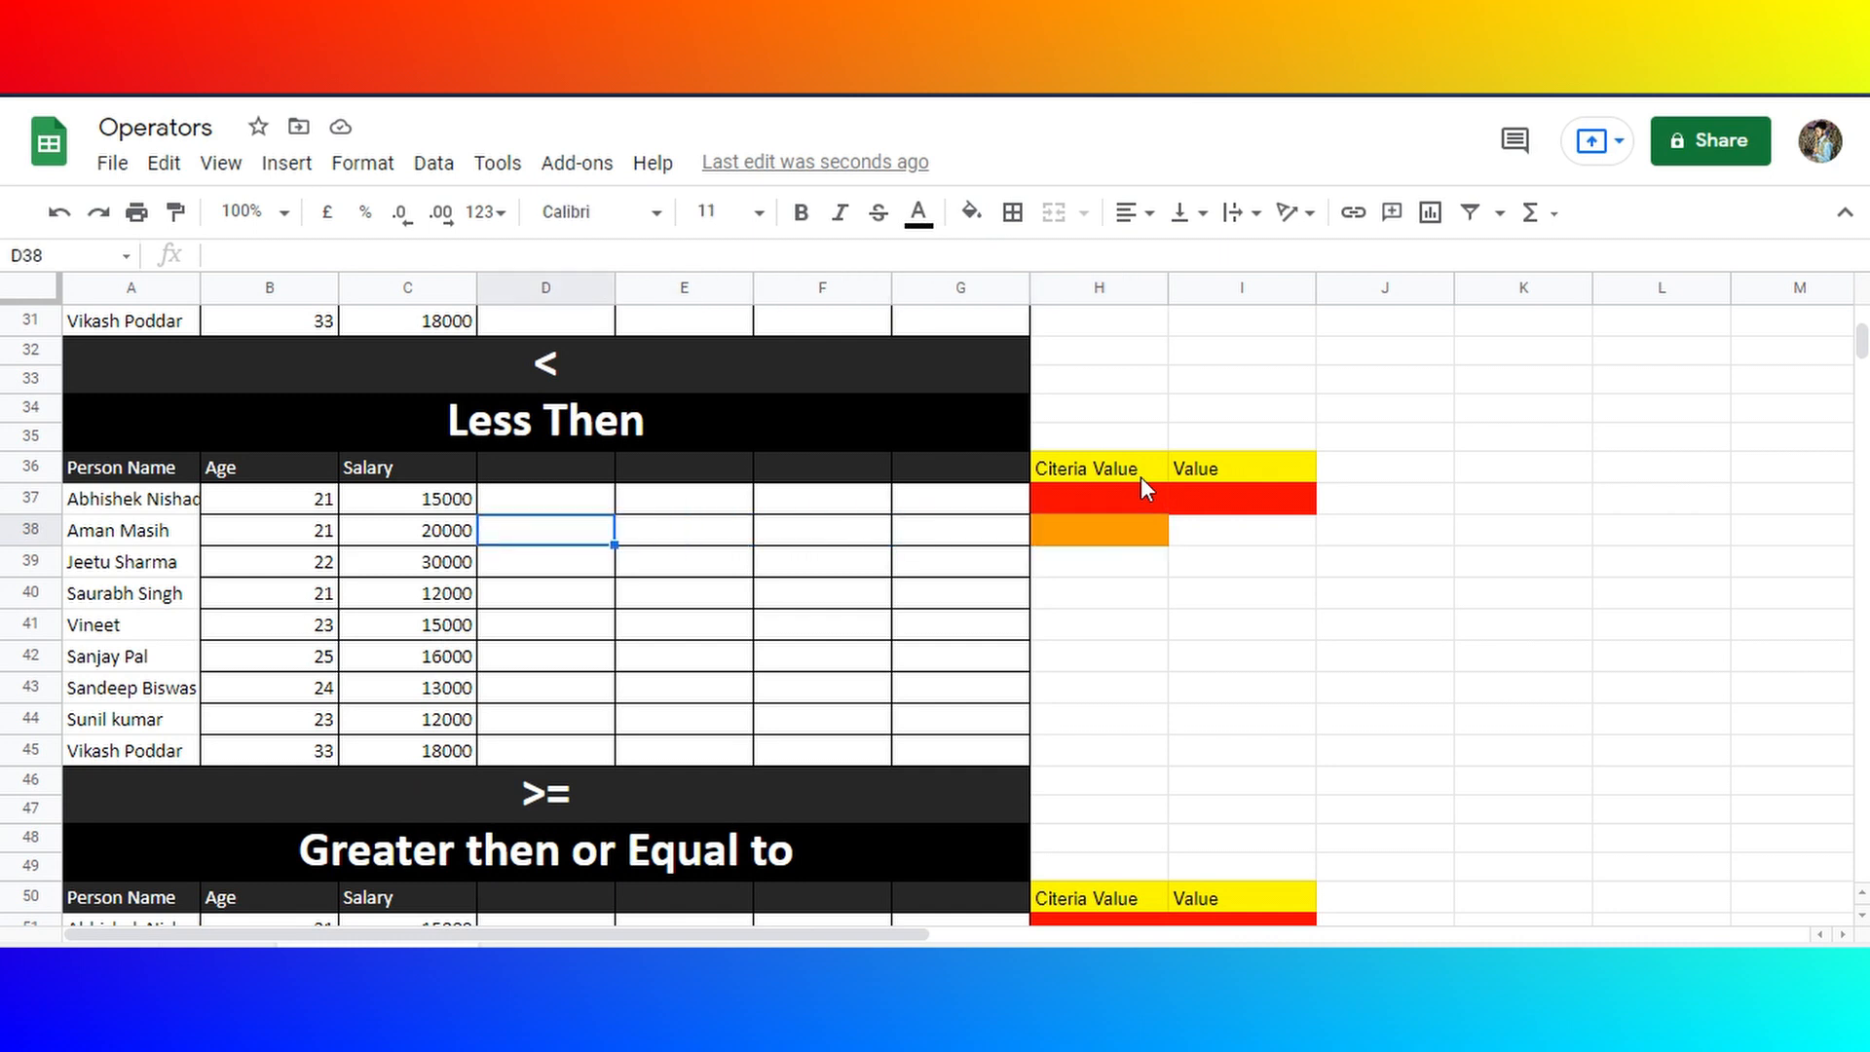
key(Up)
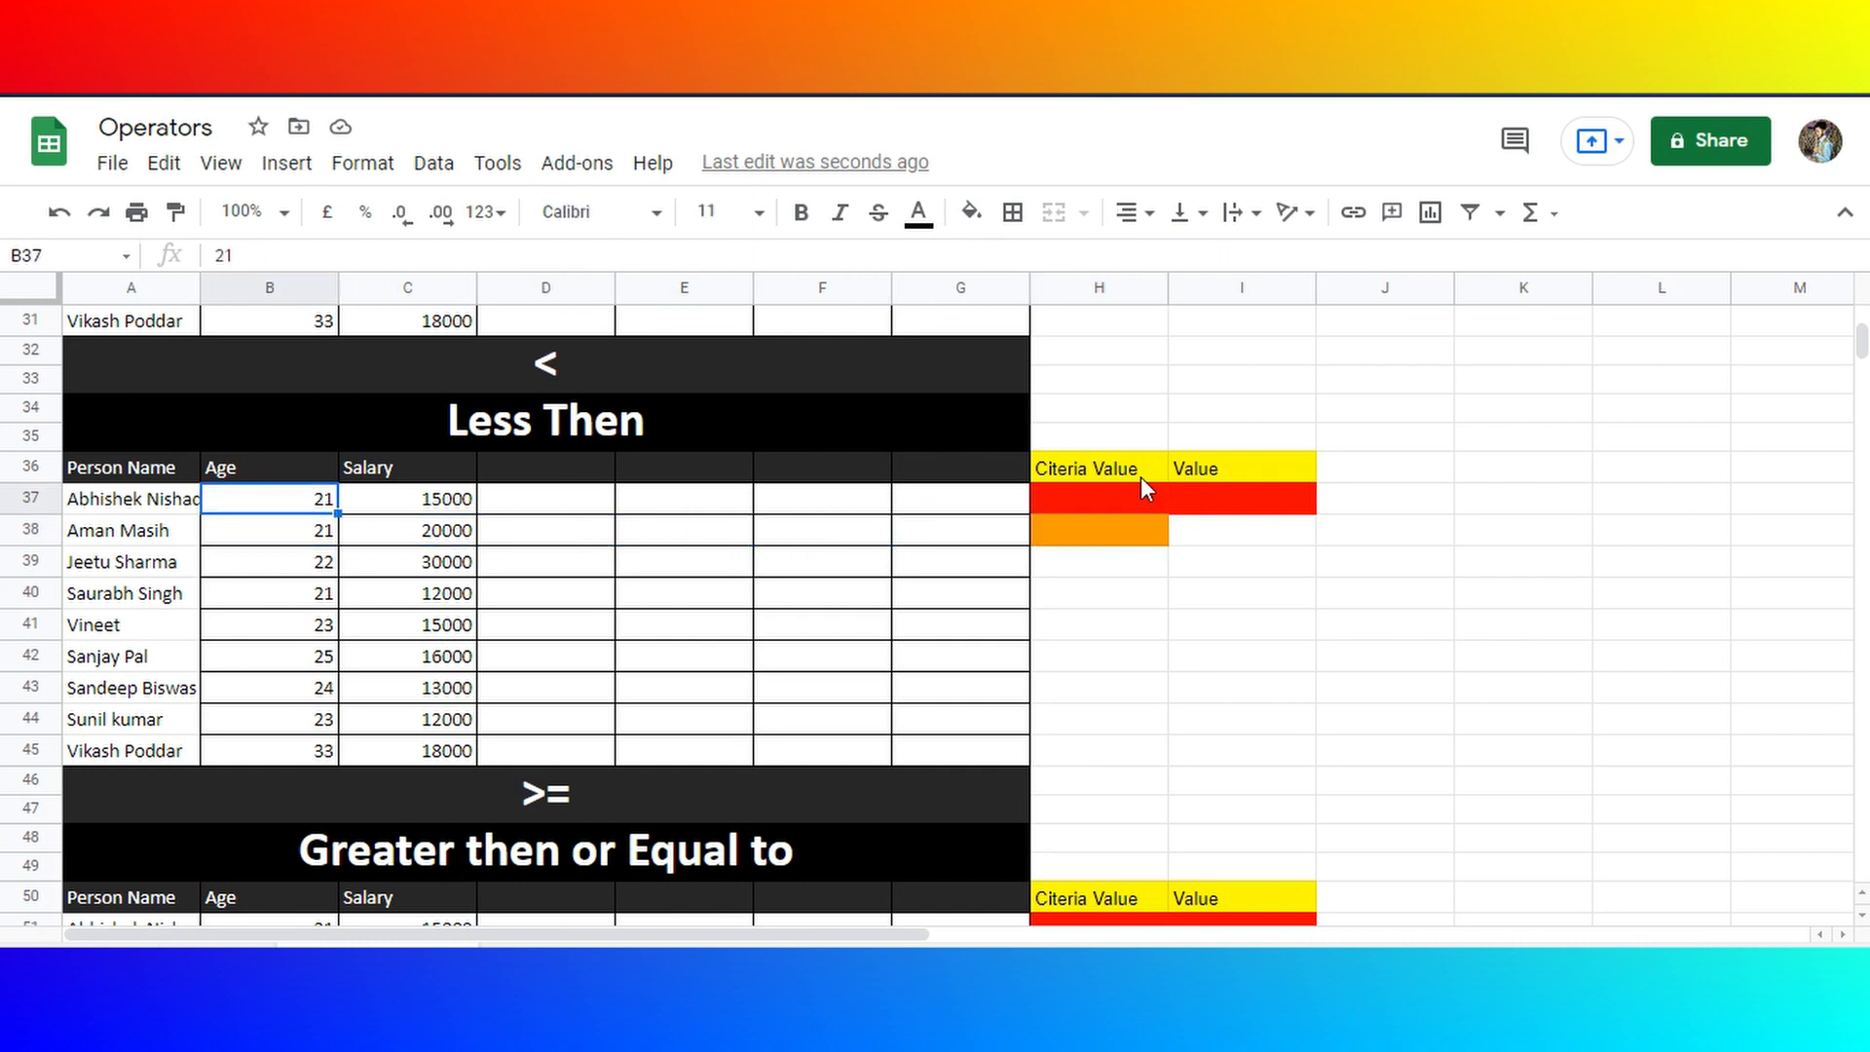
- Set the Less Then section's criteria value in H38 to 21
key(Right)
key(Right)
key(Right)
key(Right)
key(Right)
key(Down)
key(Right)
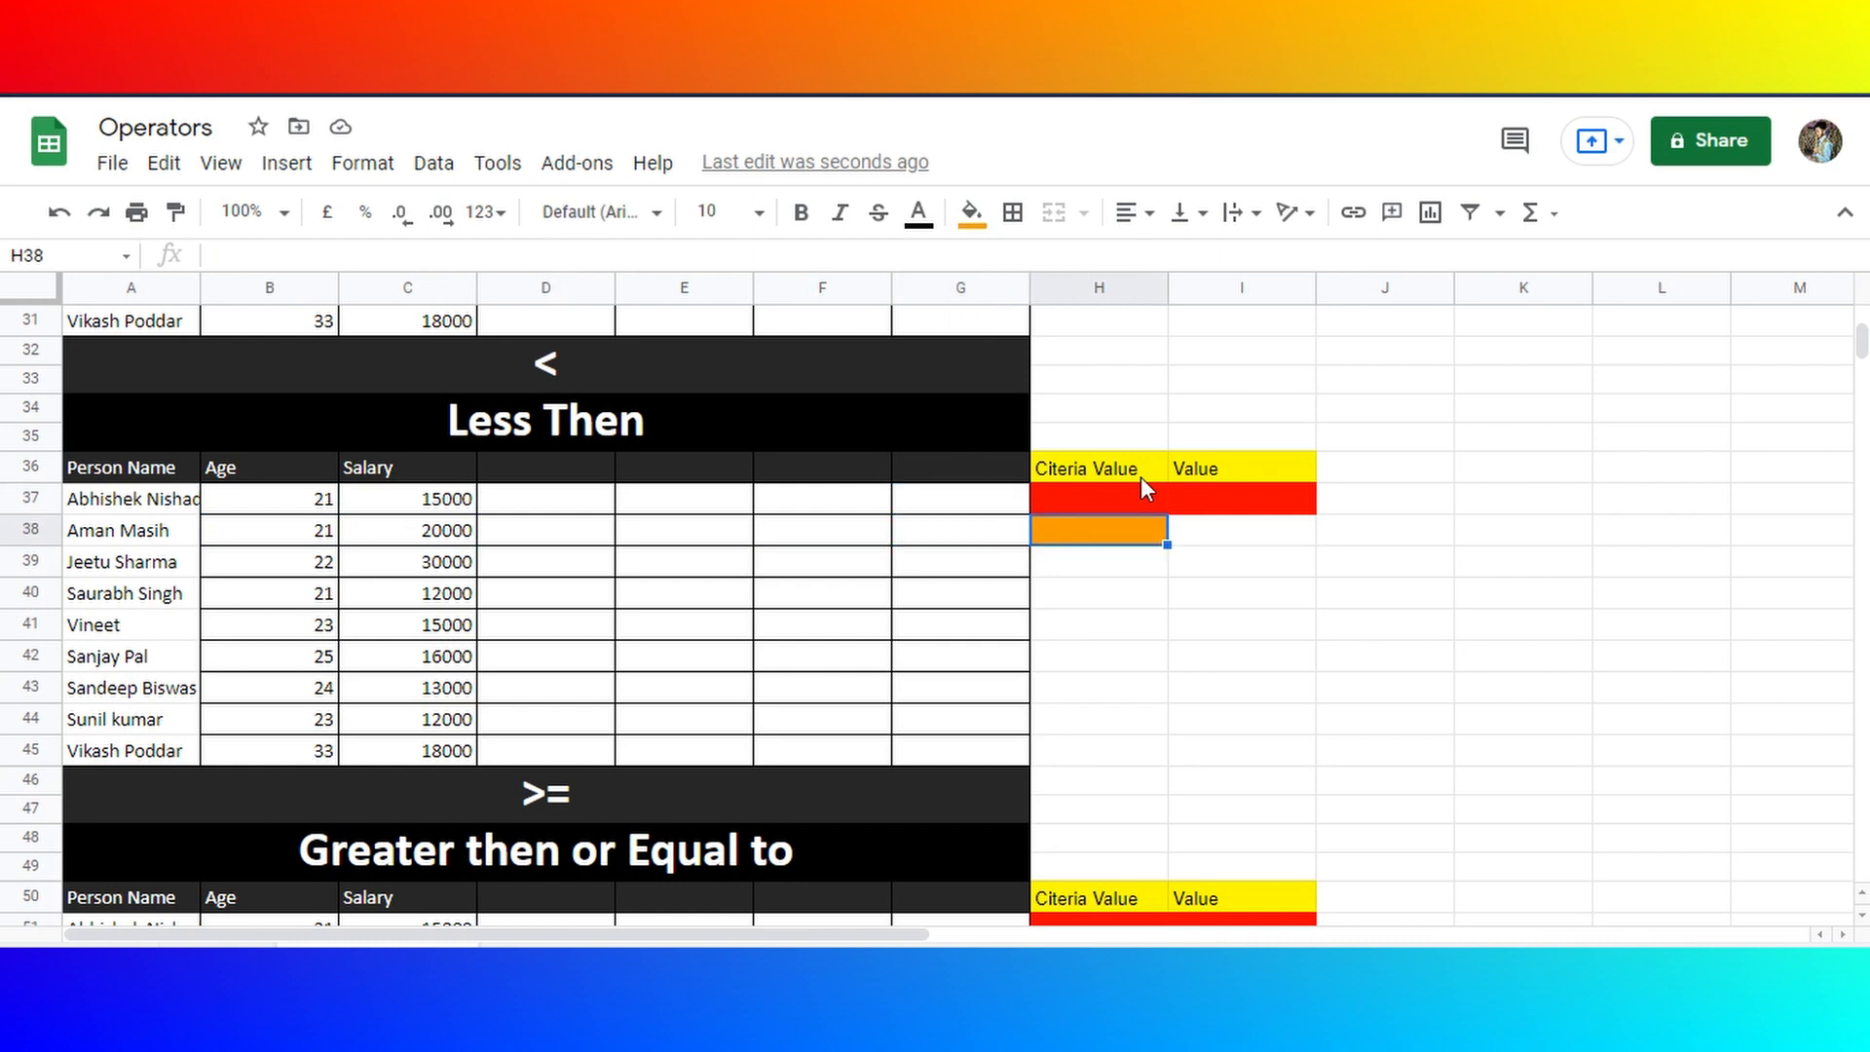
text(21)
key(Return)
key(Up)
- Check the Less Then section's result cells from I37 down to I44
drag(1226, 517, 1231, 731)
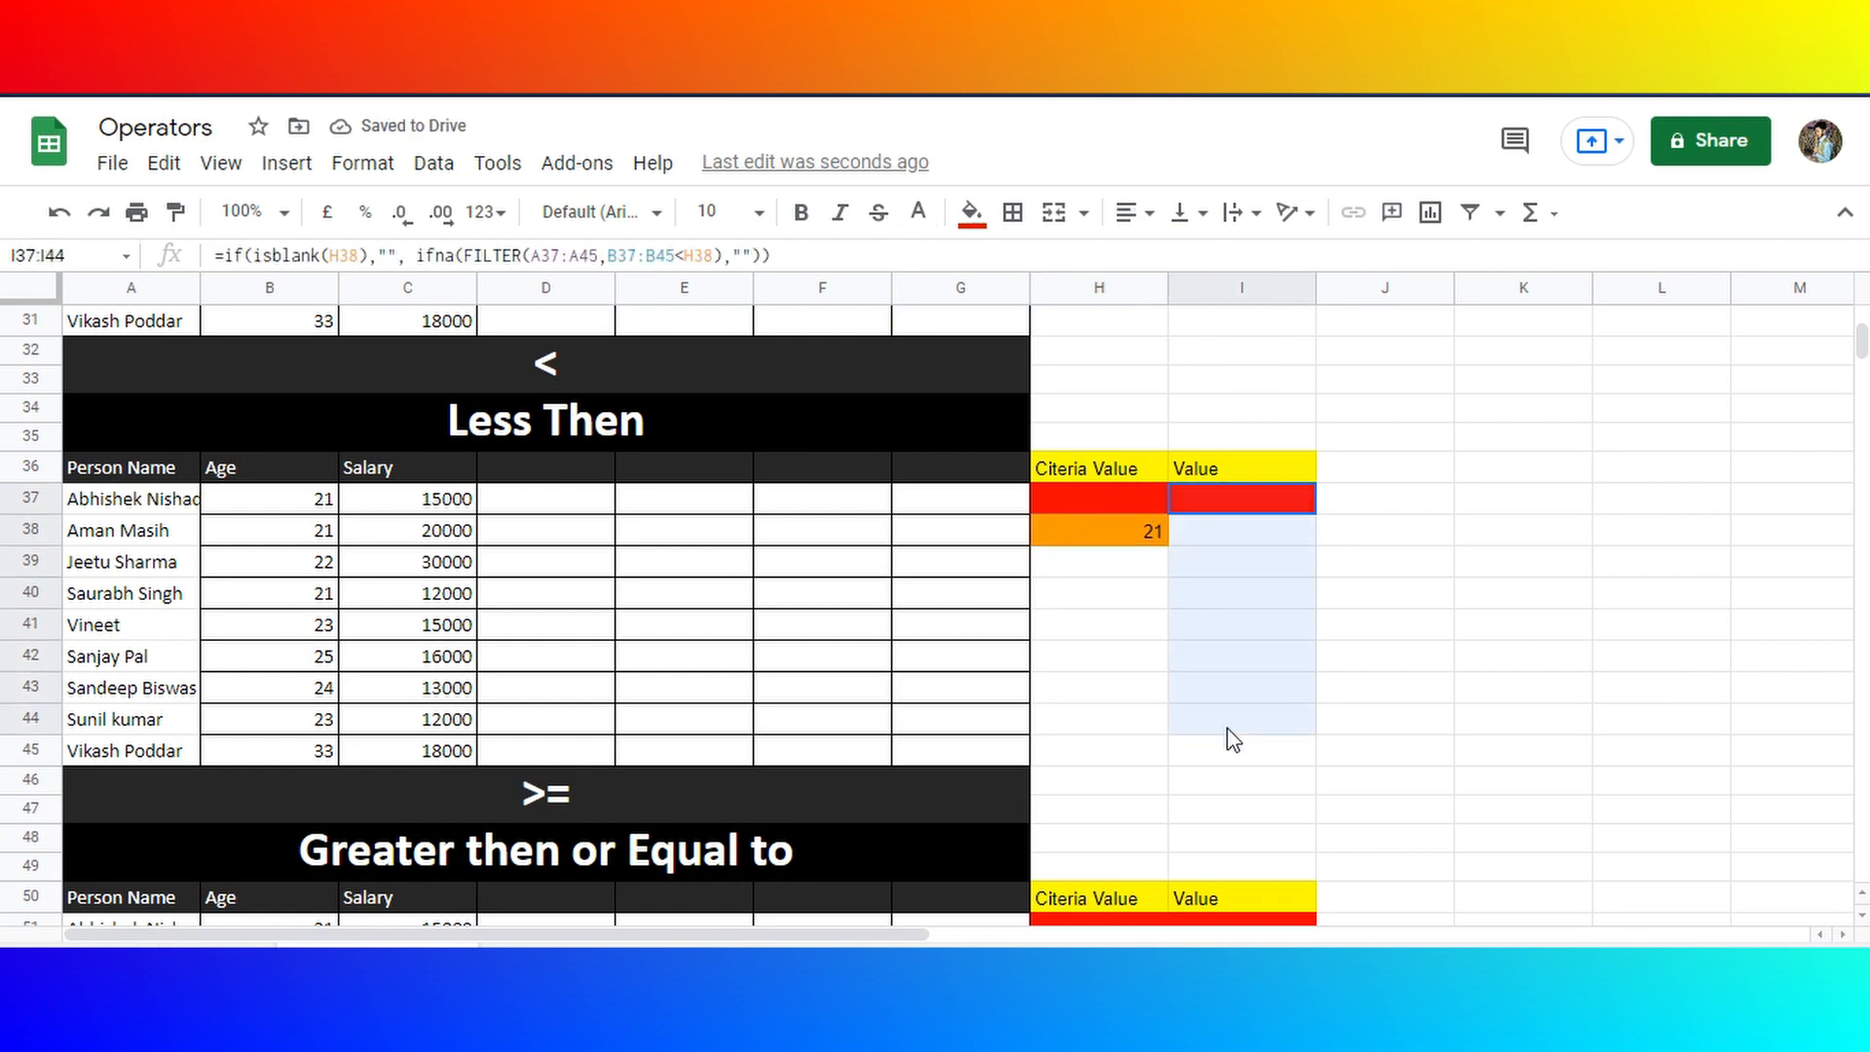
click(1119, 656)
drag(1249, 508, 1247, 599)
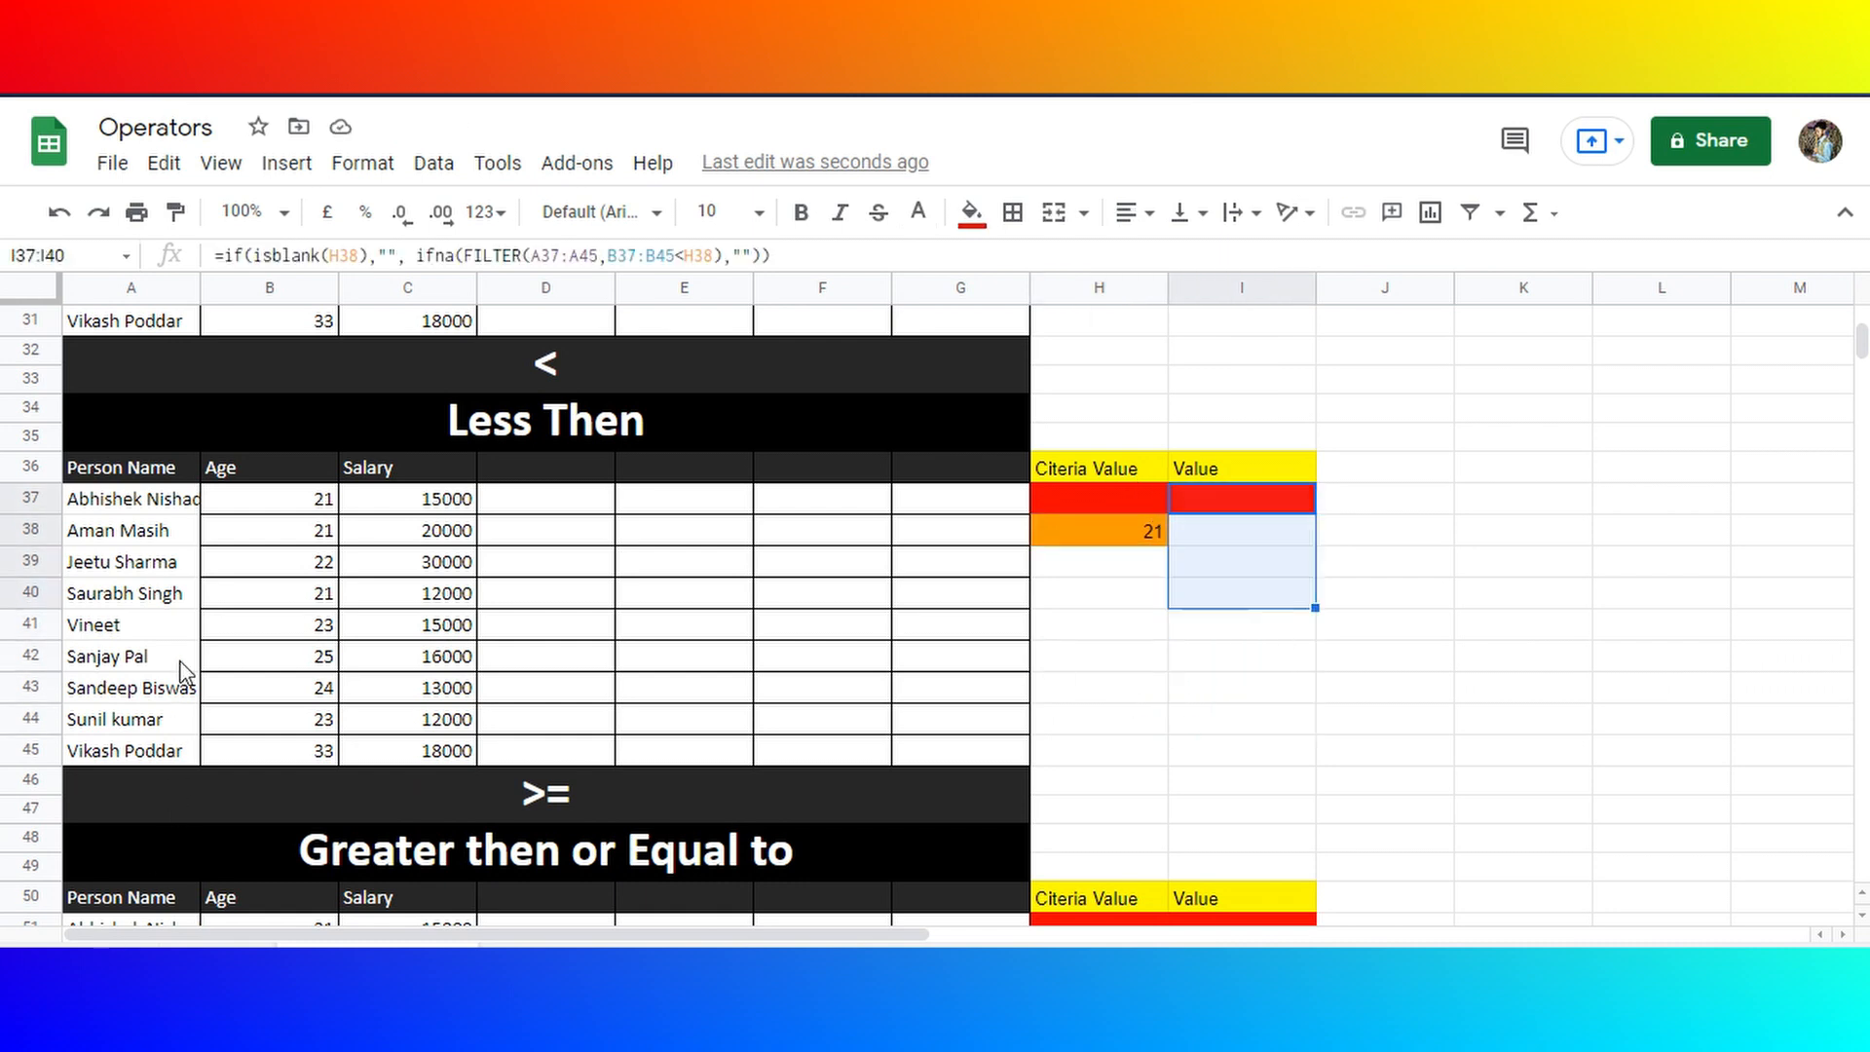
- Change the ages in the Less Then table to 20 in B39 and 19 in B40
click(283, 574)
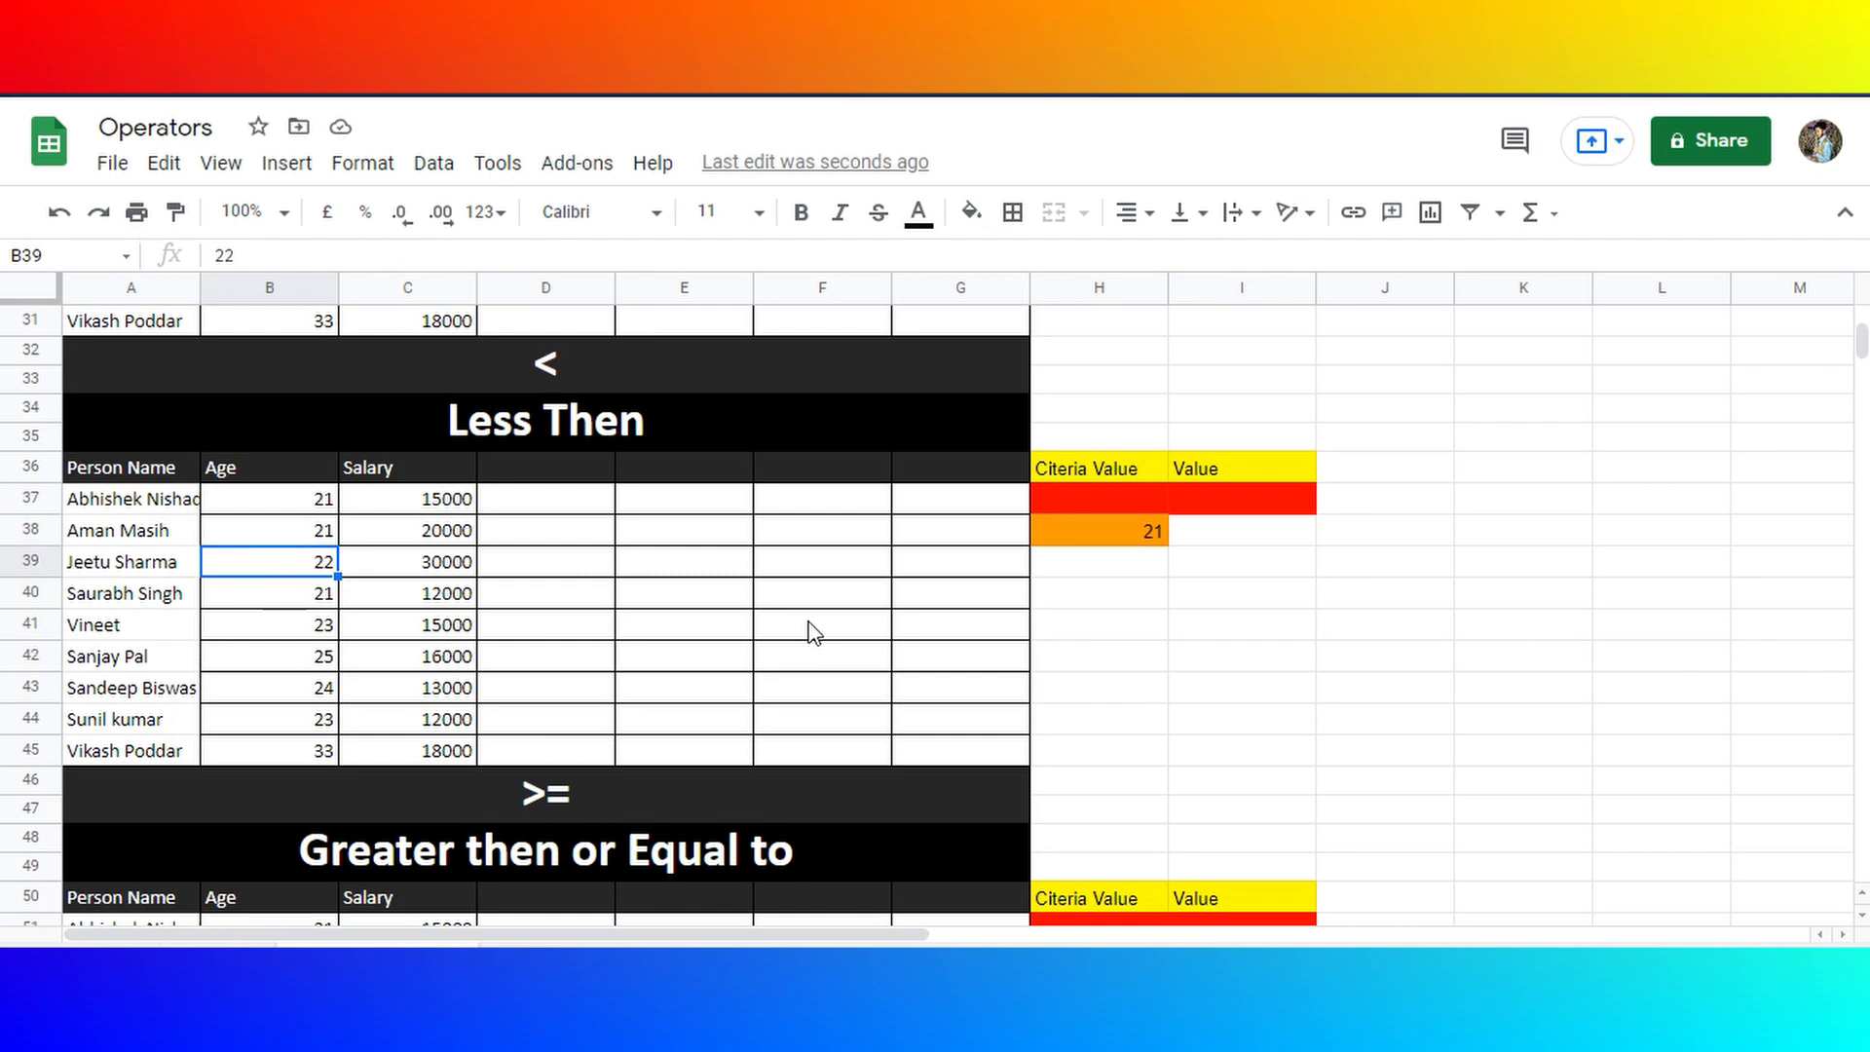
text(20)
key(Return)
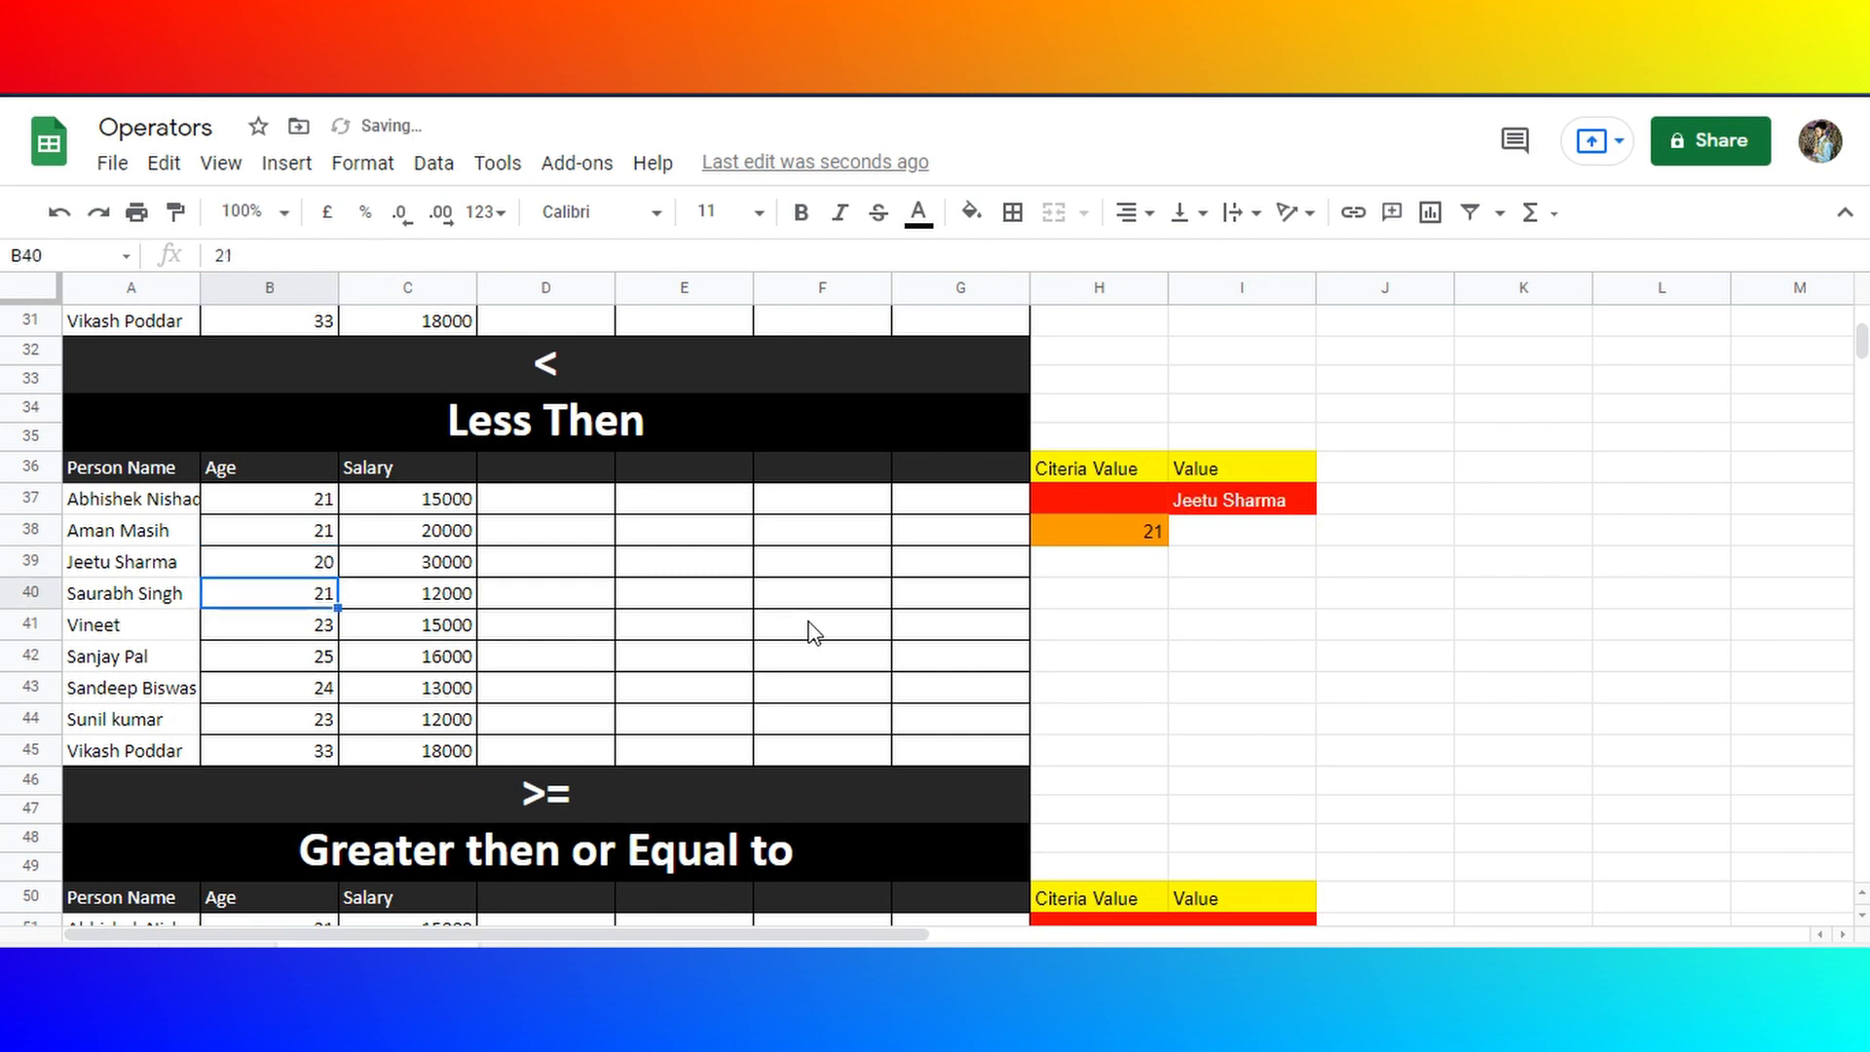
text(19)
key(Return)
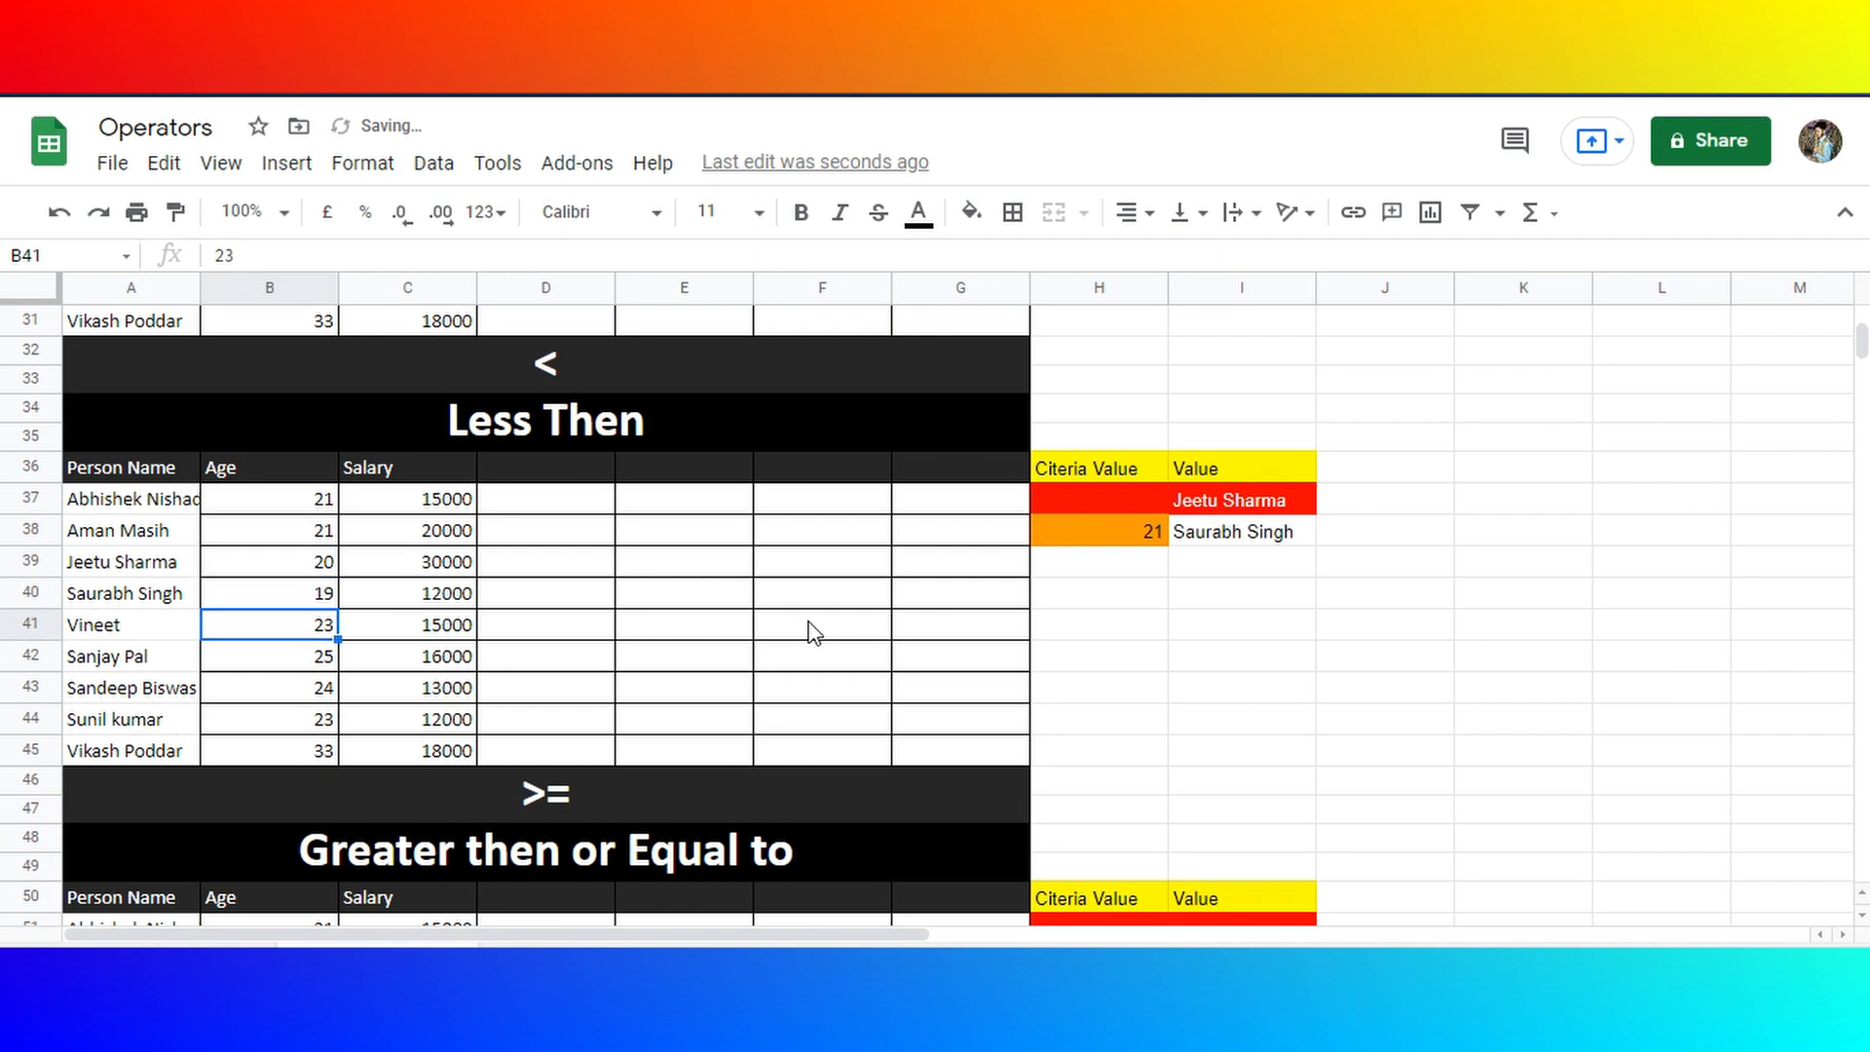
- Compare the ages in B39:B40 with the criteria value in H38 and the names returned in I37:I38
key(Up)
key(Up)
key(shift+Down)
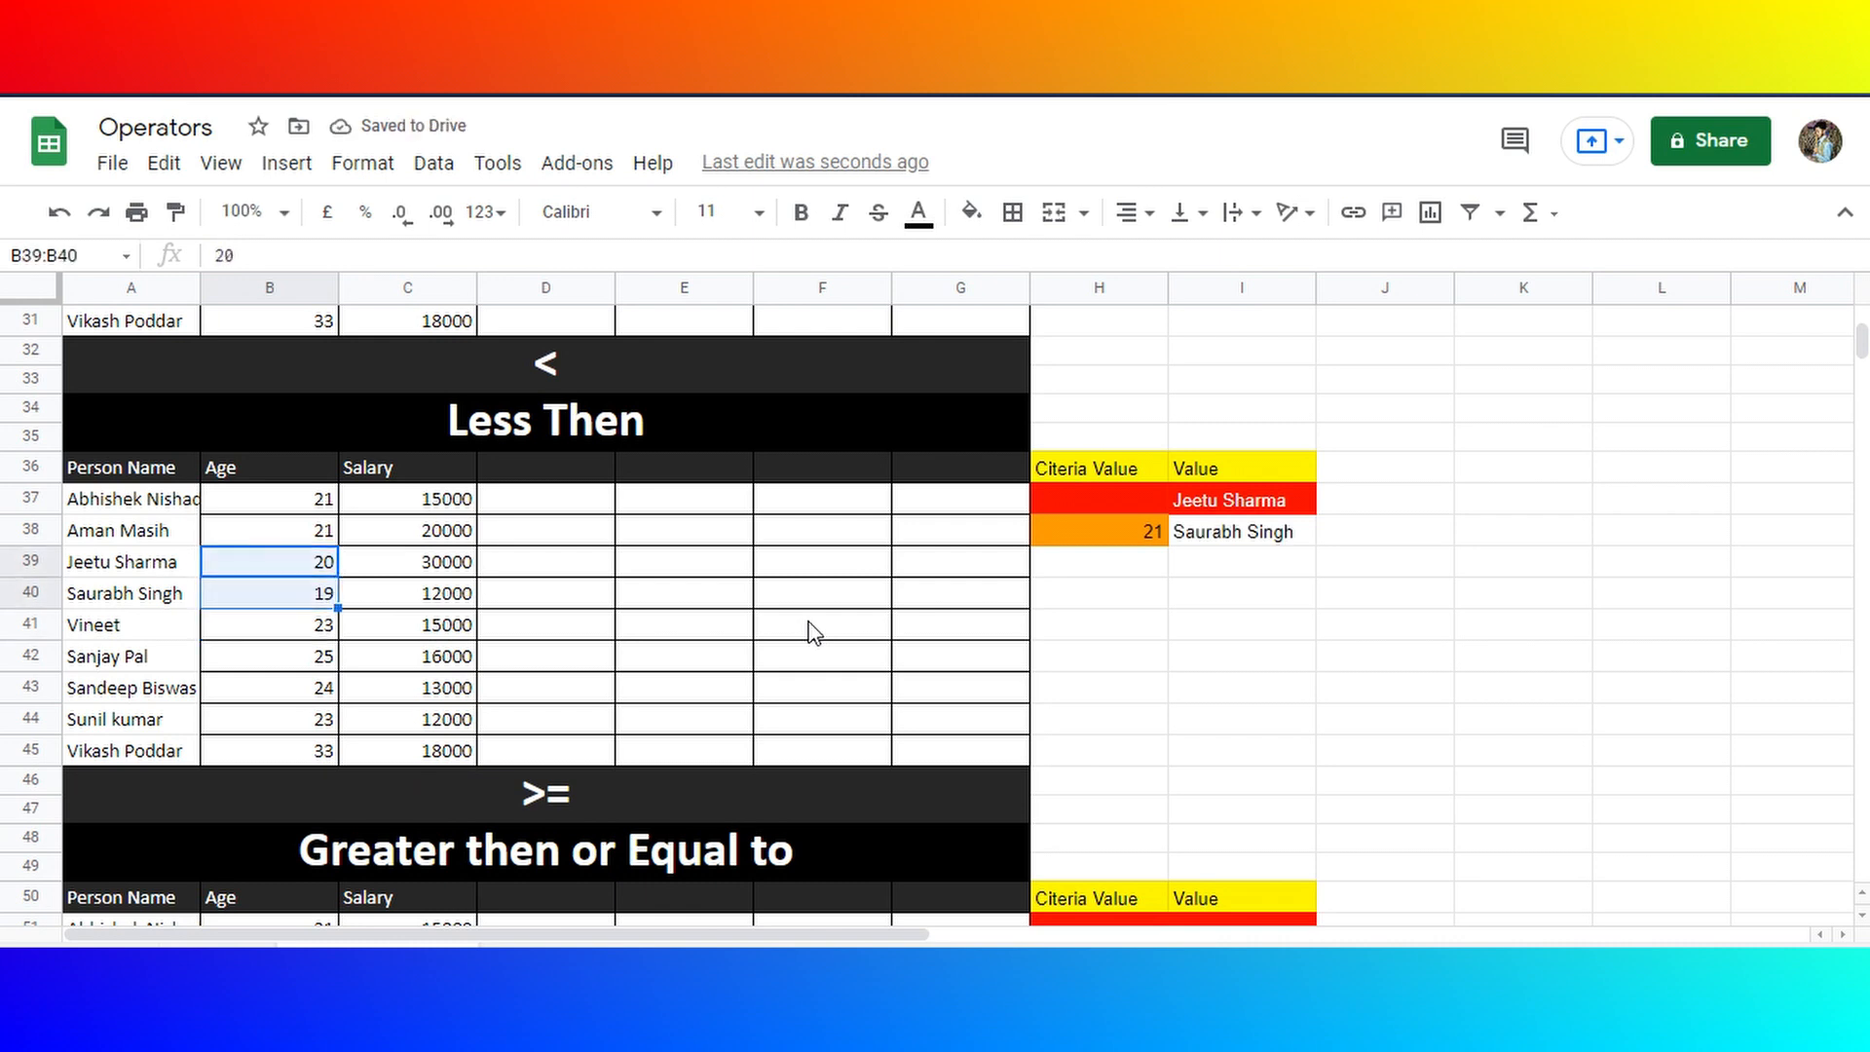
key(Right)
key(Right)
key(Right)
key(Right)
key(Right)
key(Right)
key(Up)
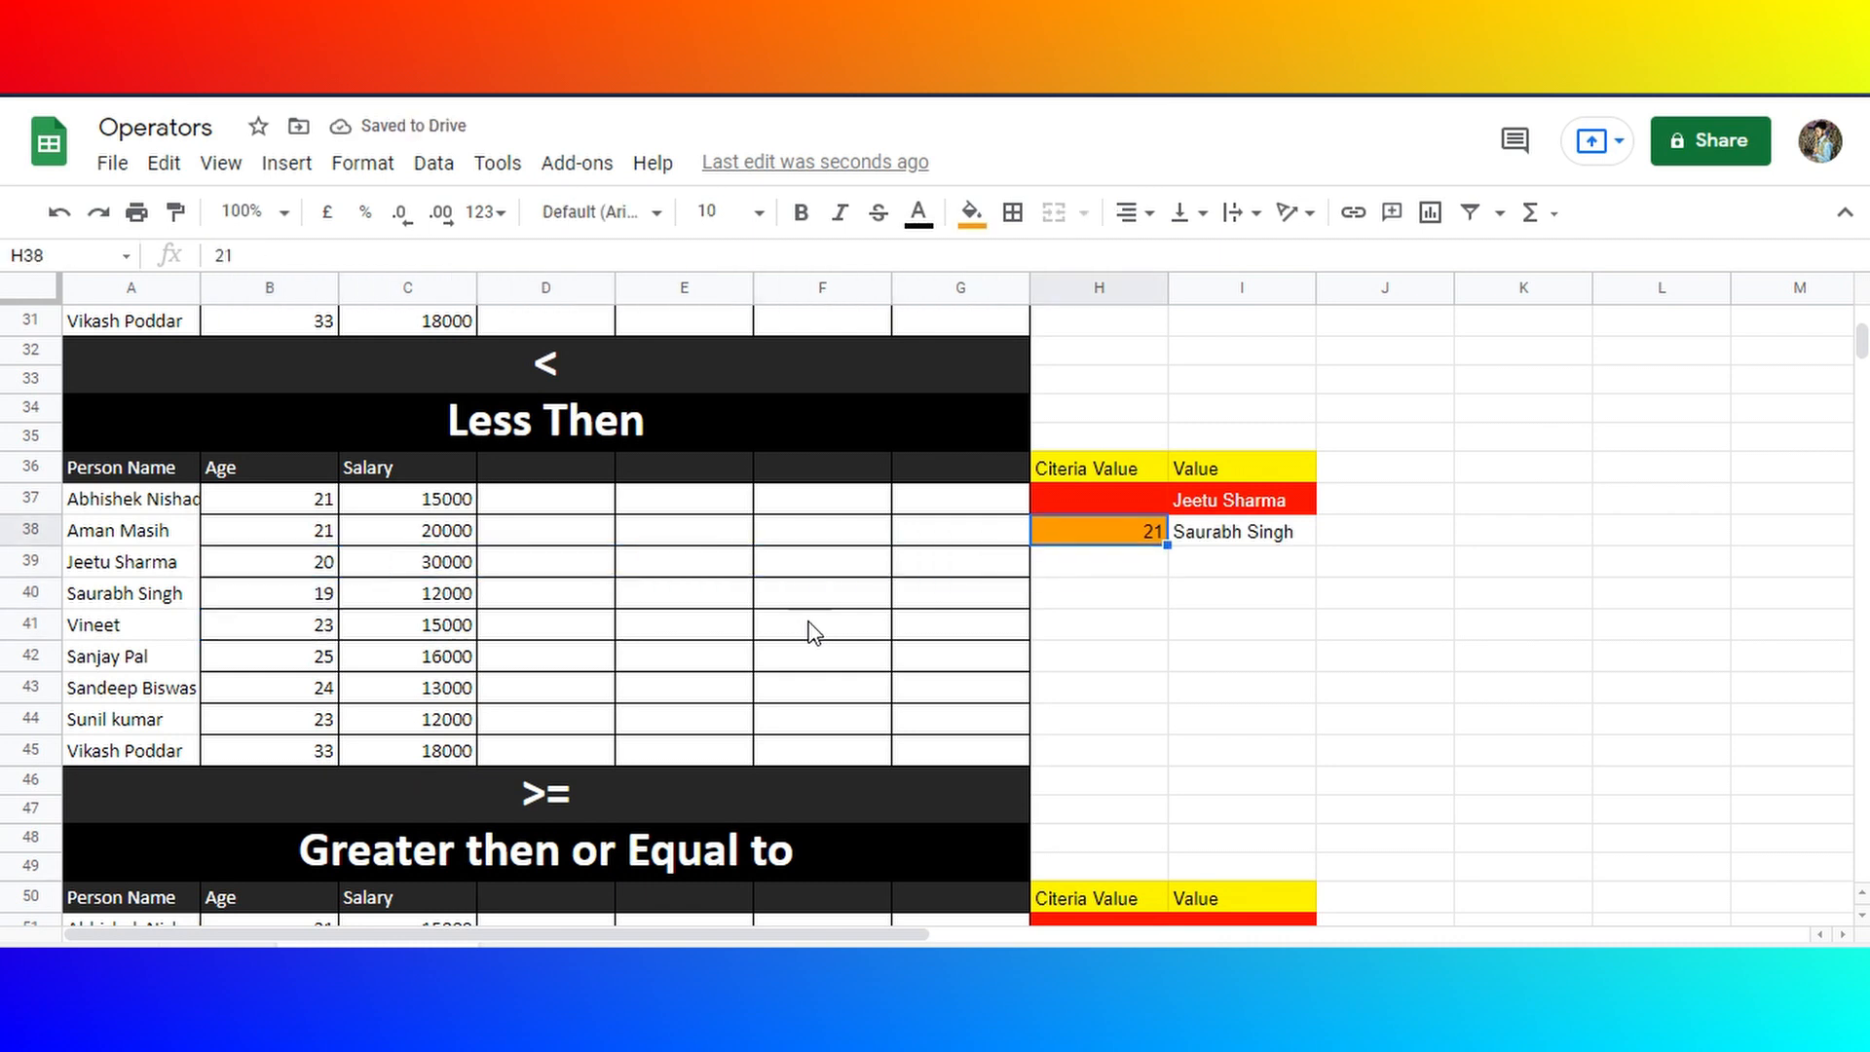
key(shift+Right)
key(shift+Up)
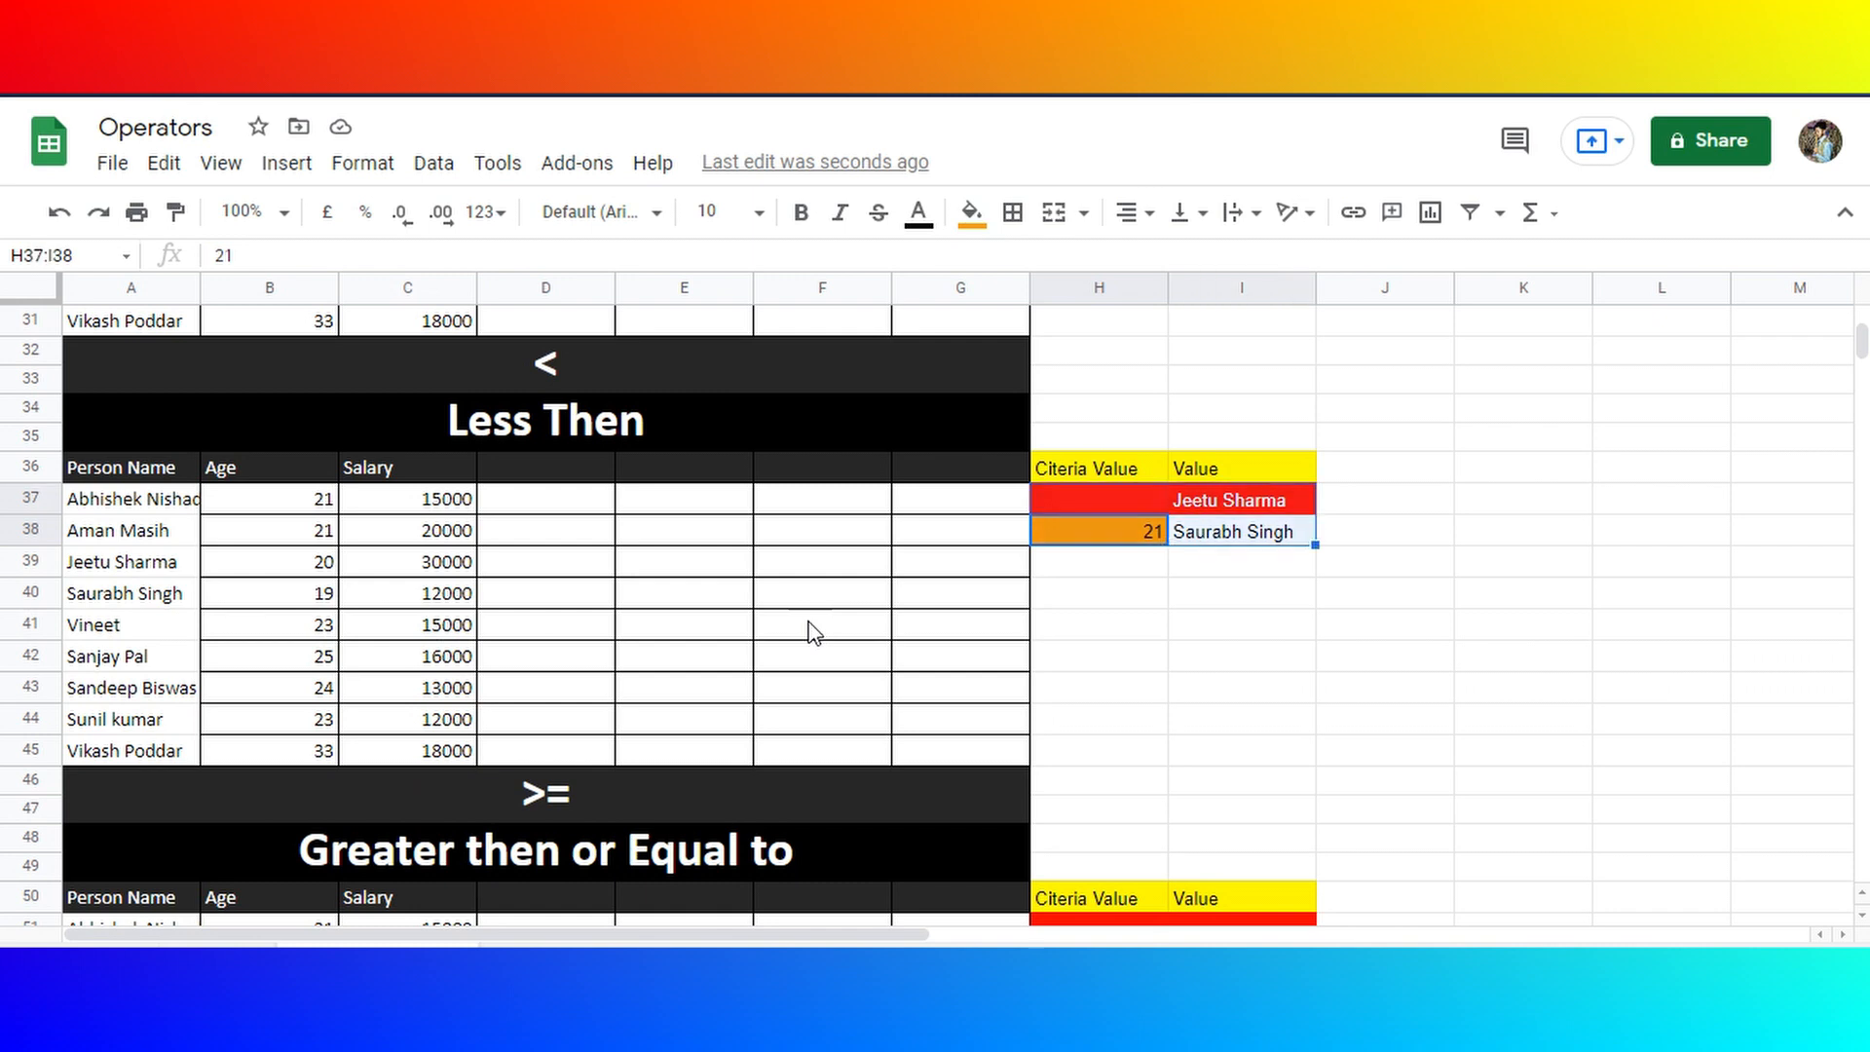
key(shift+Left)
key(Left)
key(Right)
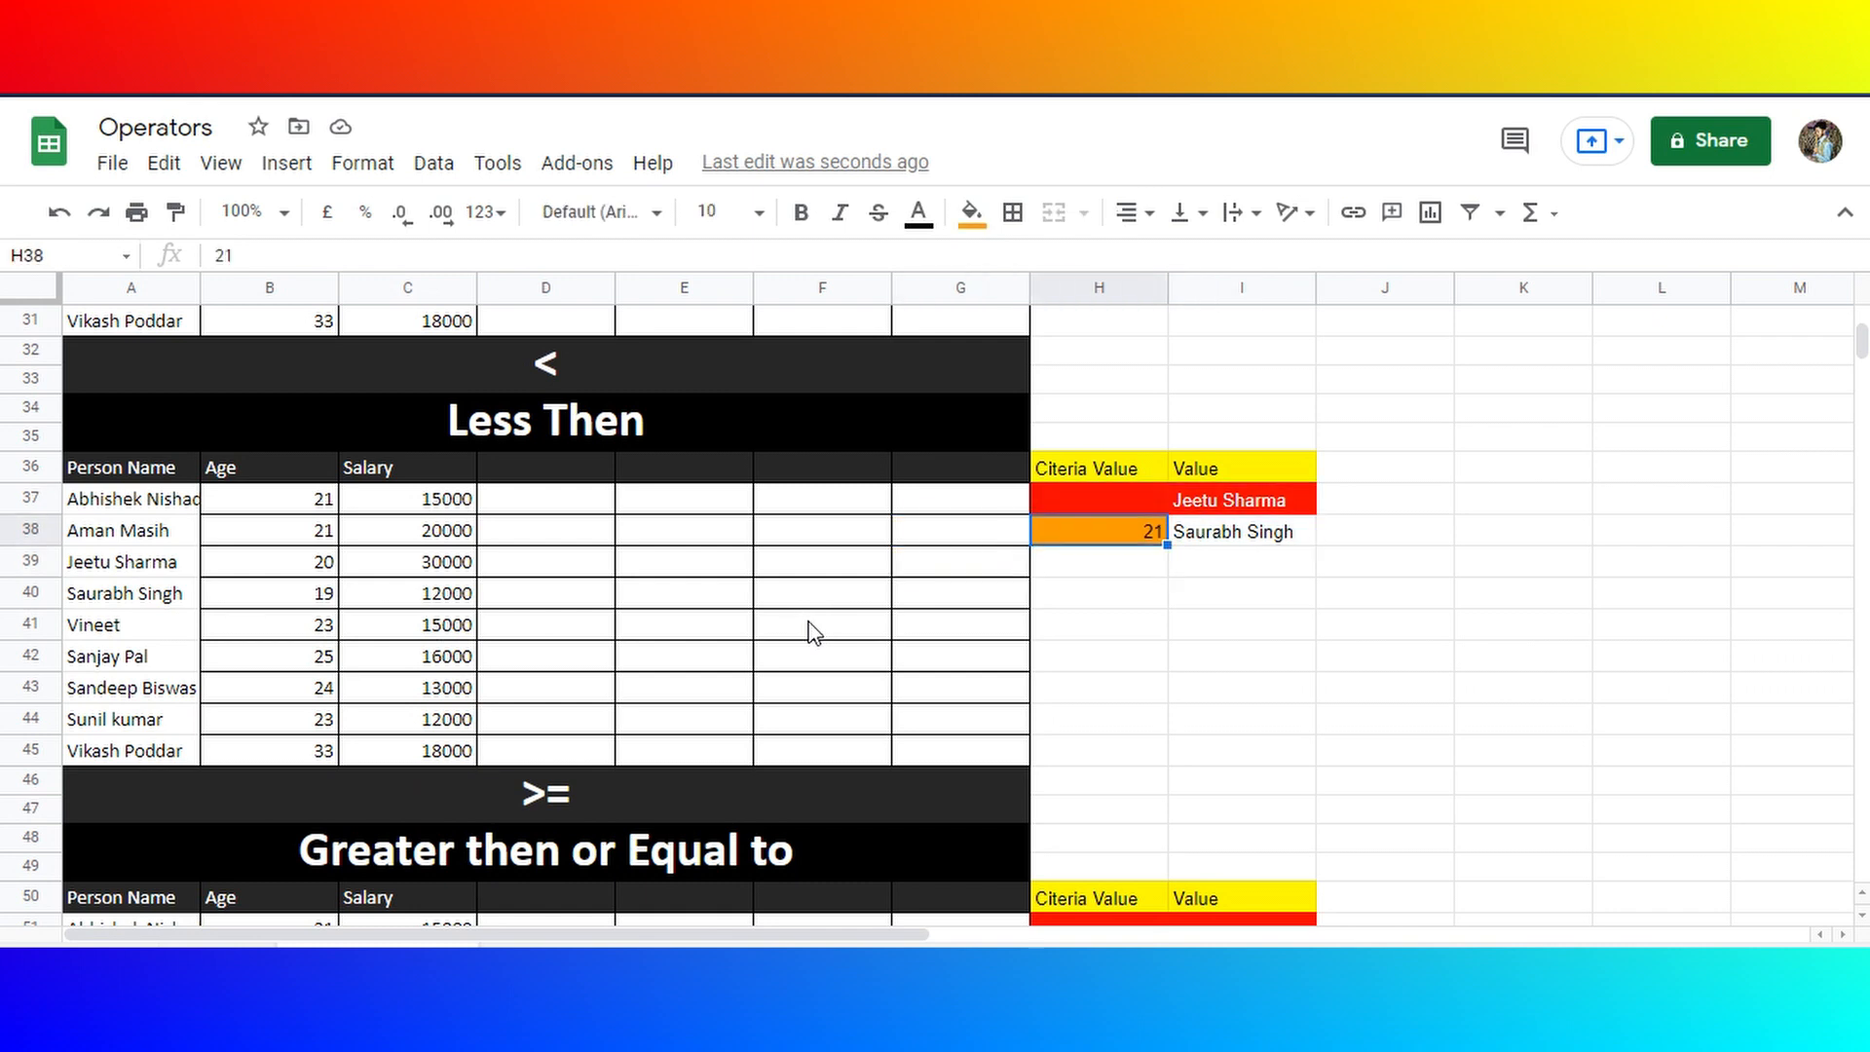
key(shift+Up)
key(shift+Right)
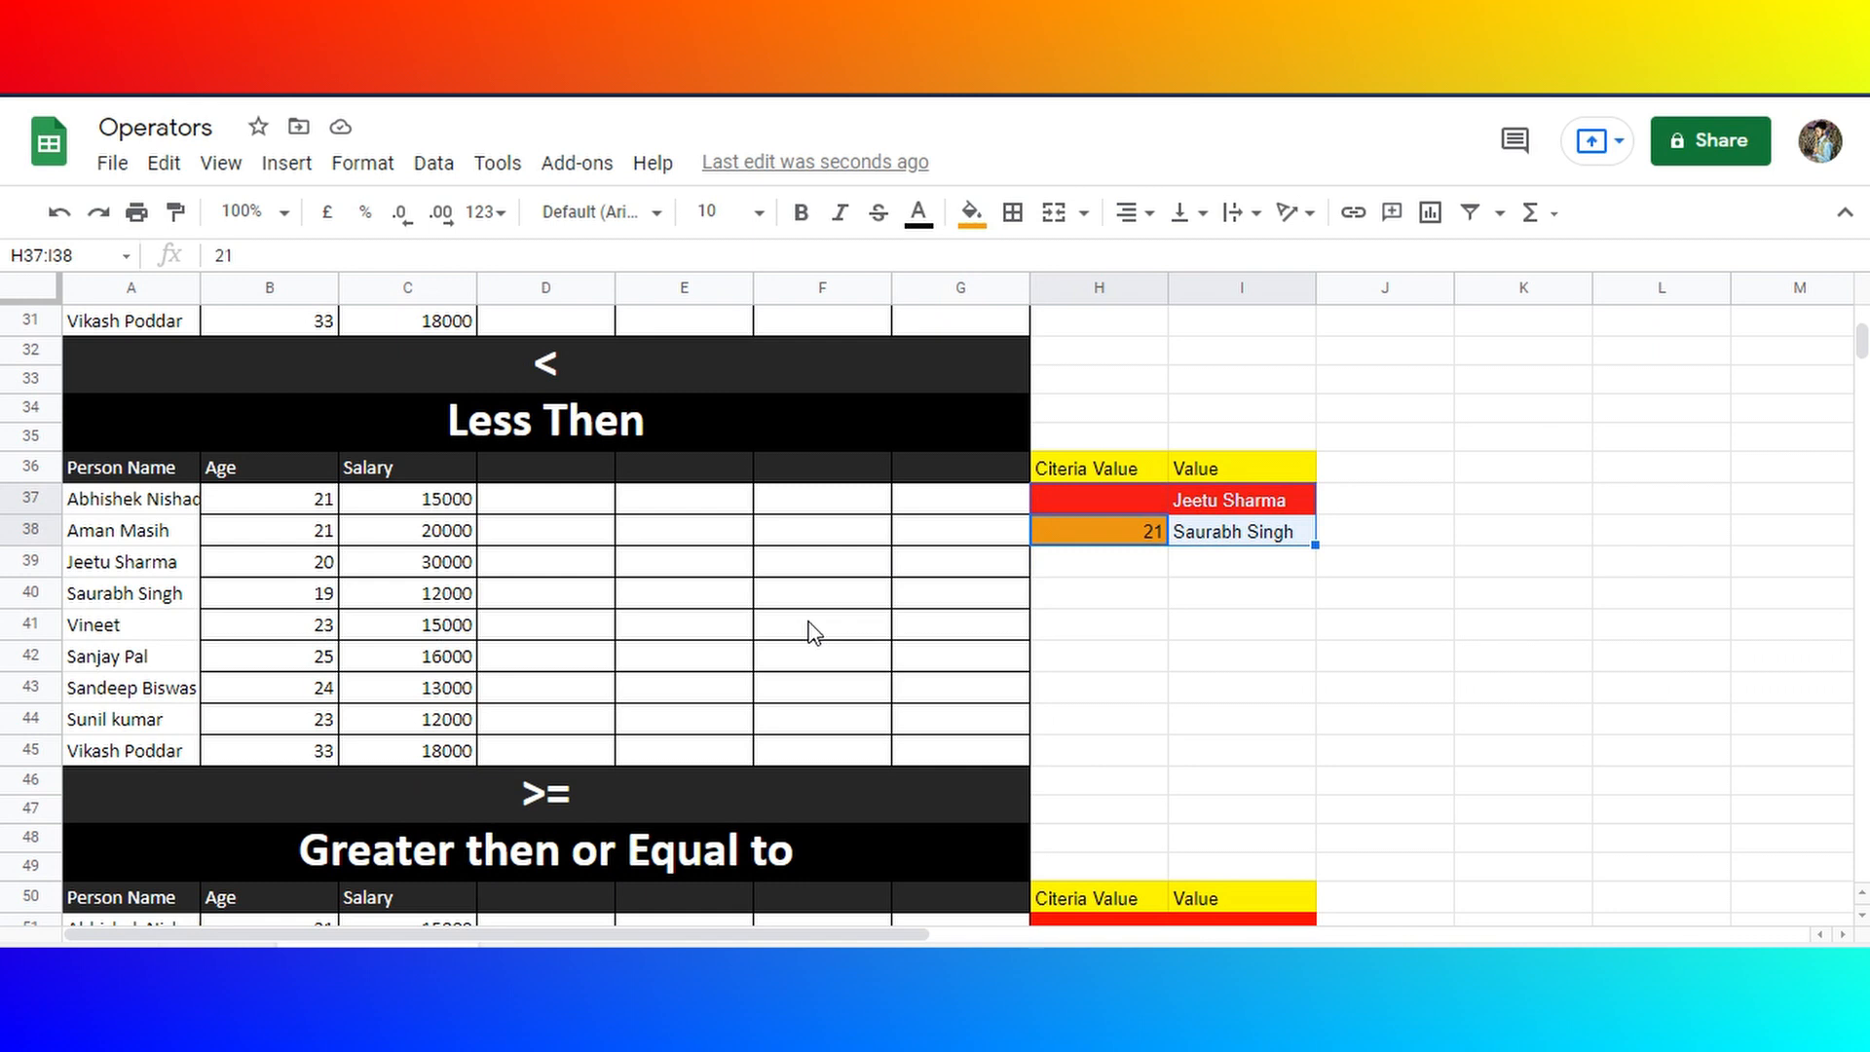
- Look over the Greater then or Equal to section and the start of the Less then Equal to section below it
key(Down)
key(Down)
key(Down)
key(Down)
key(Down)
key(Down)
key(Down)
key(Down)
key(Down)
key(Down)
key(Down)
key(Down)
key(Down)
key(Down)
key(Down)
key(Down)
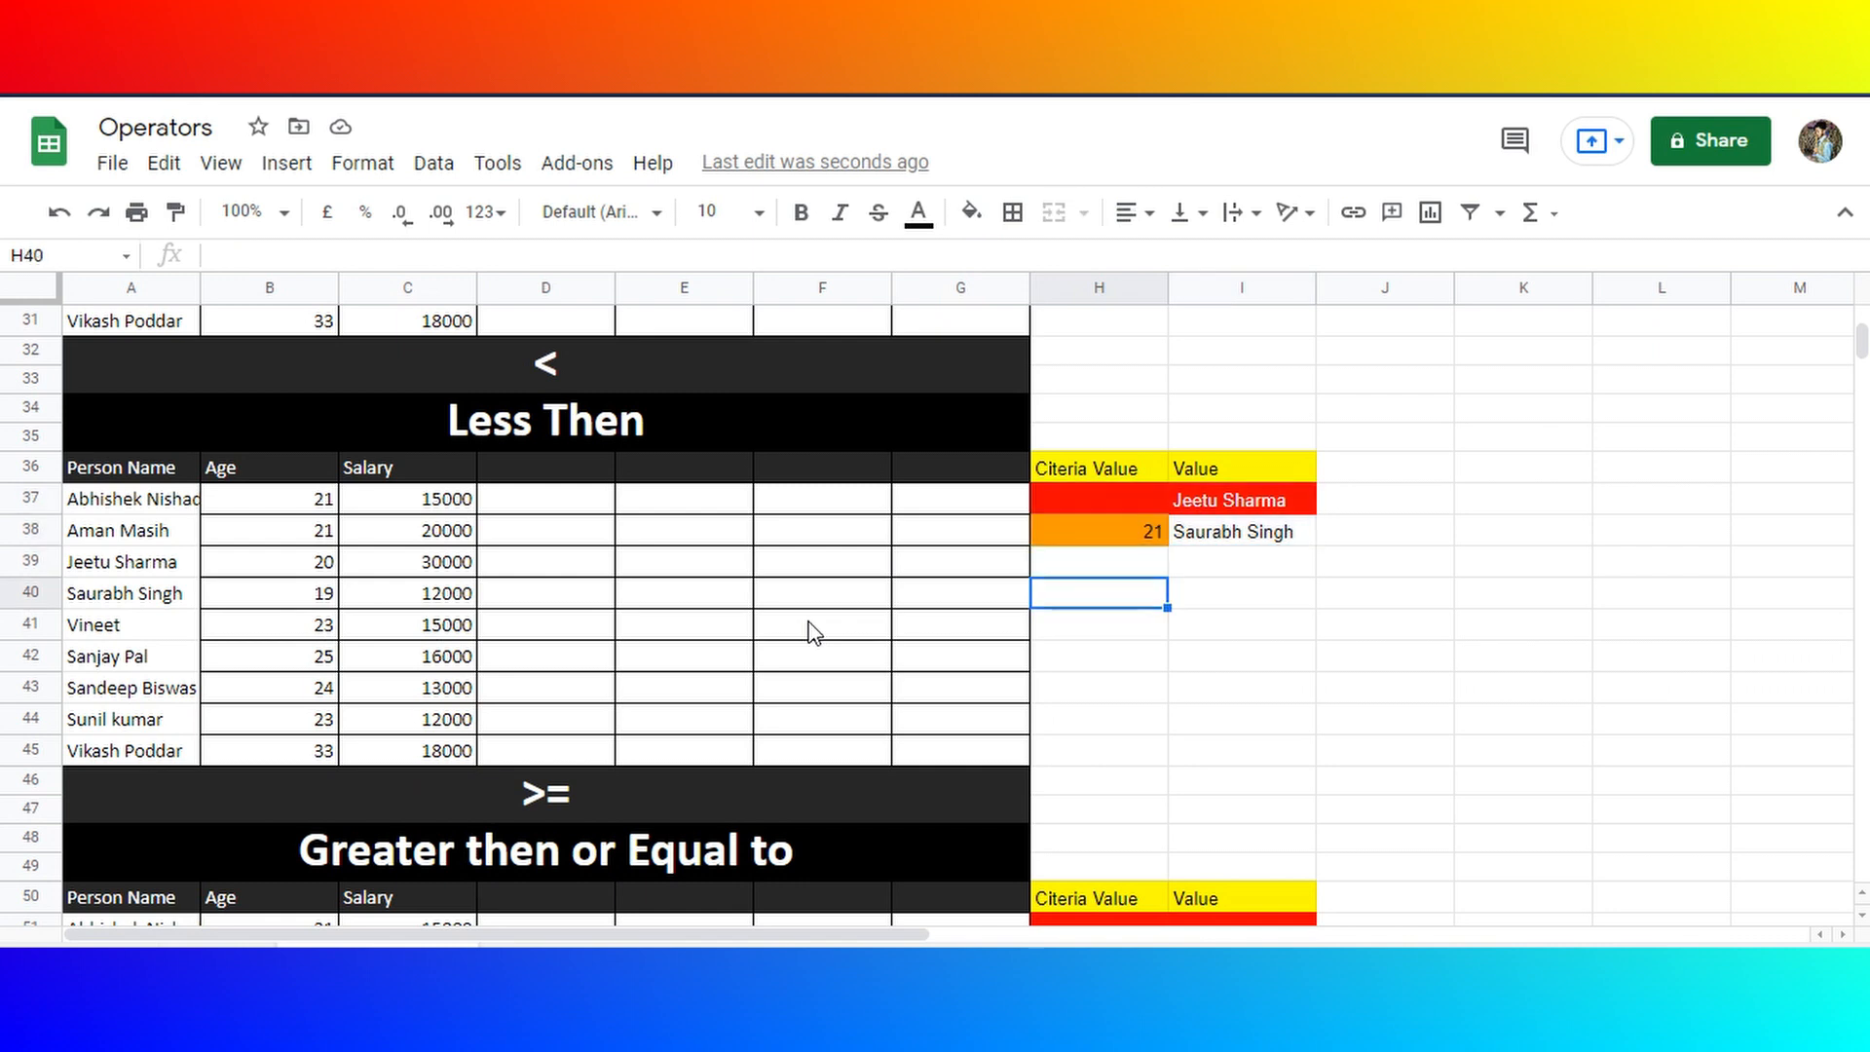
key(Down)
key(Down)
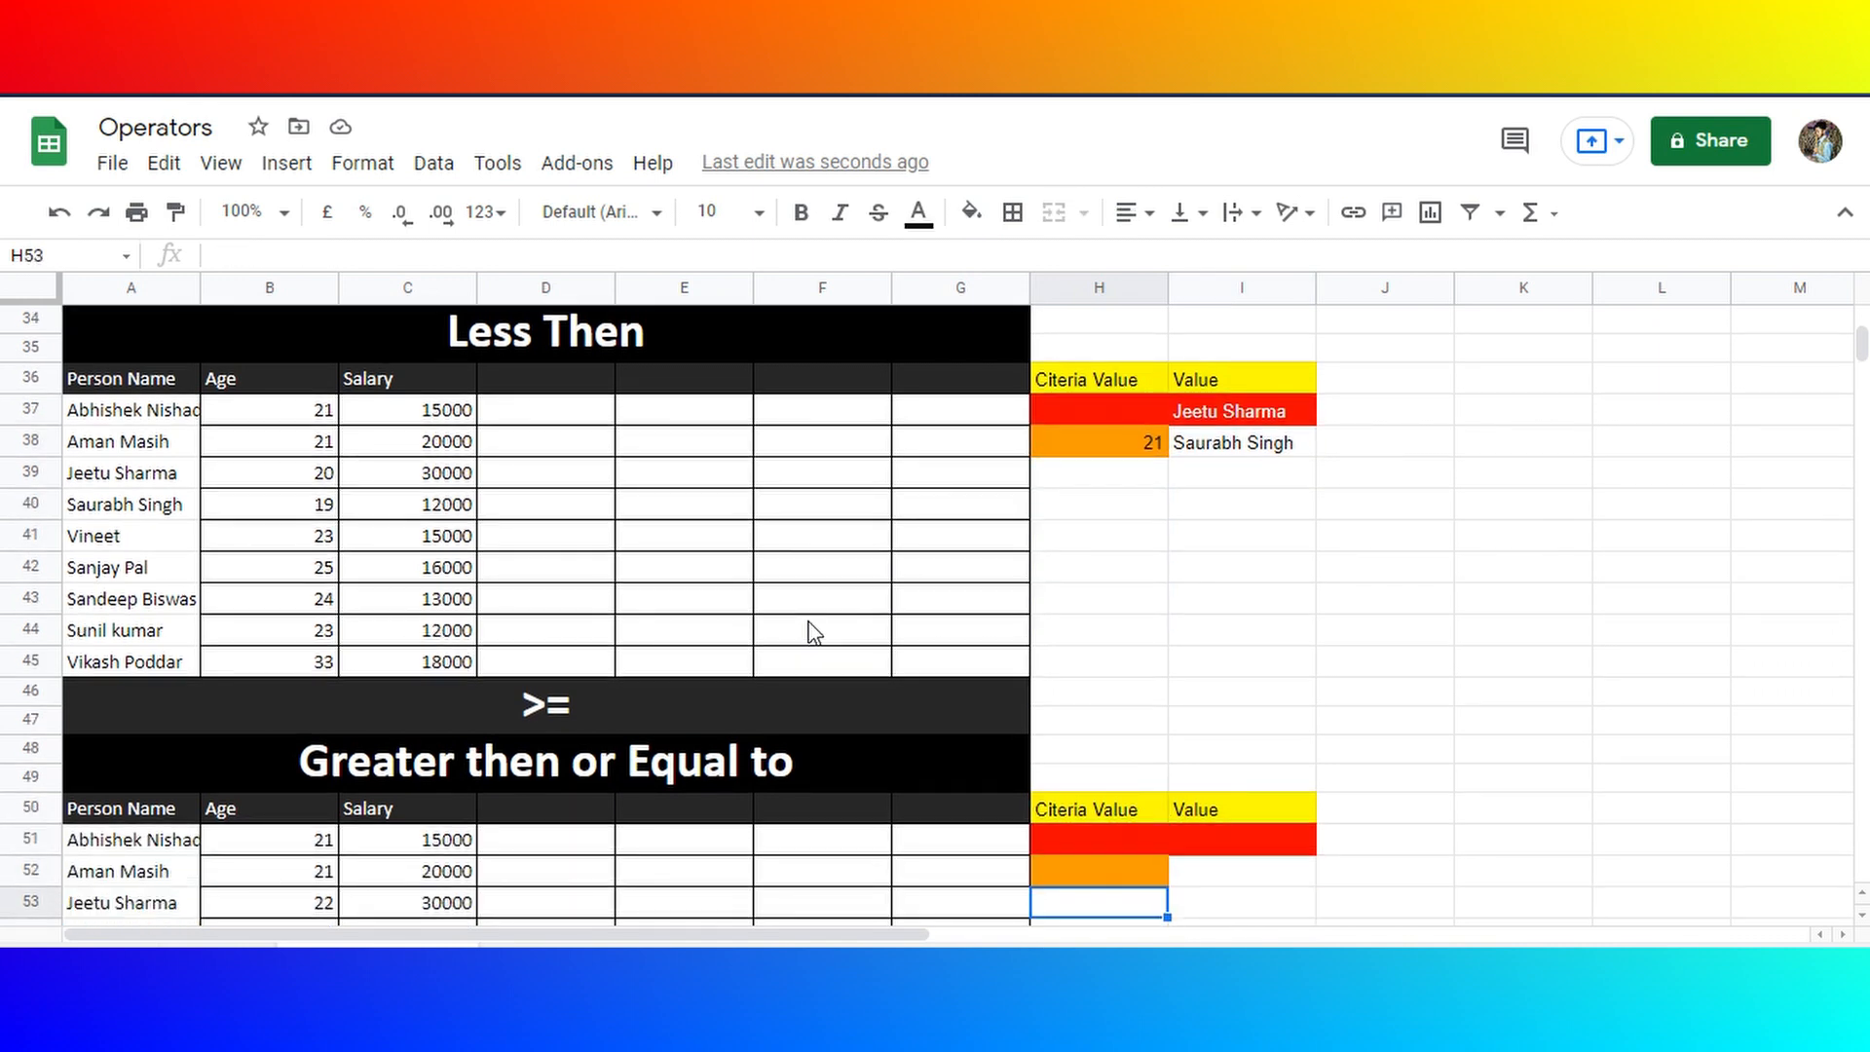
key(Up)
key(Up)
key(Up)
key(Up)
key(Up)
key(Up)
key(Down)
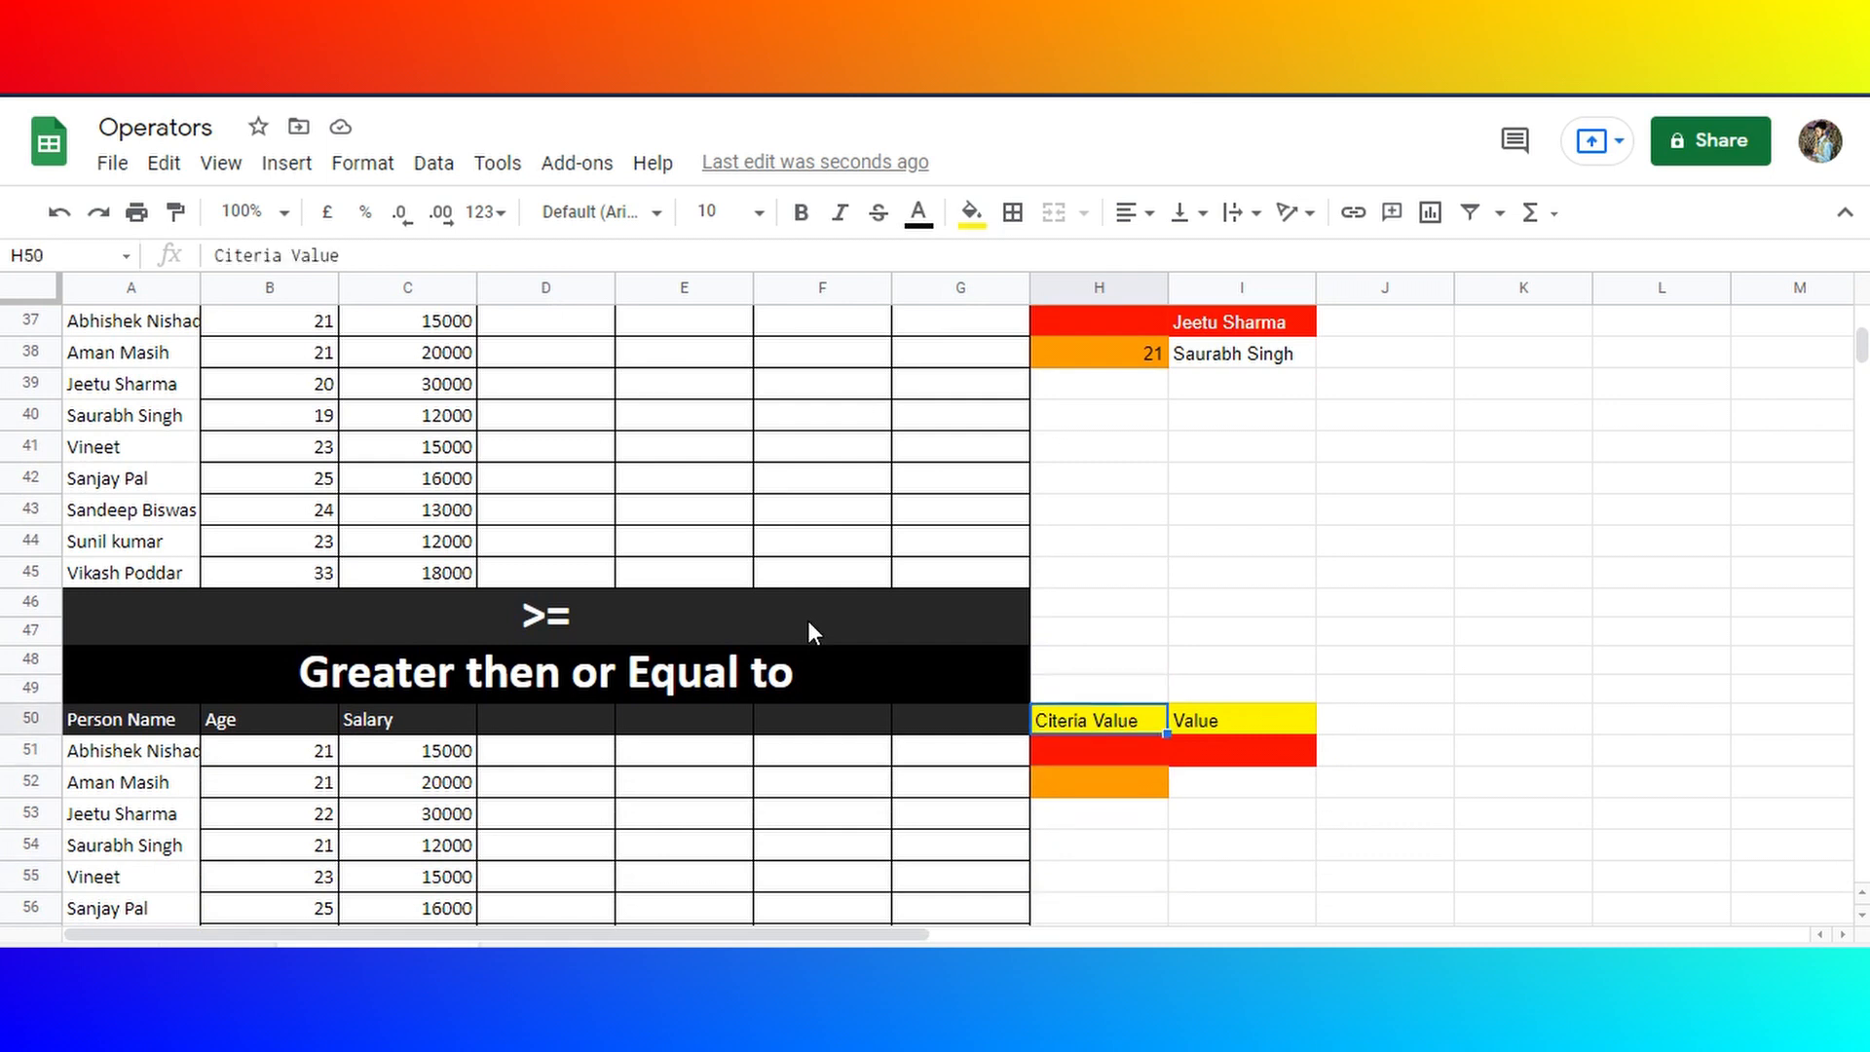
key(Down)
key(Down)
key(Down)
key(Down)
key(Down)
key(Down)
key(Down)
key(Down)
key(Down)
key(Down)
key(Down)
key(Down)
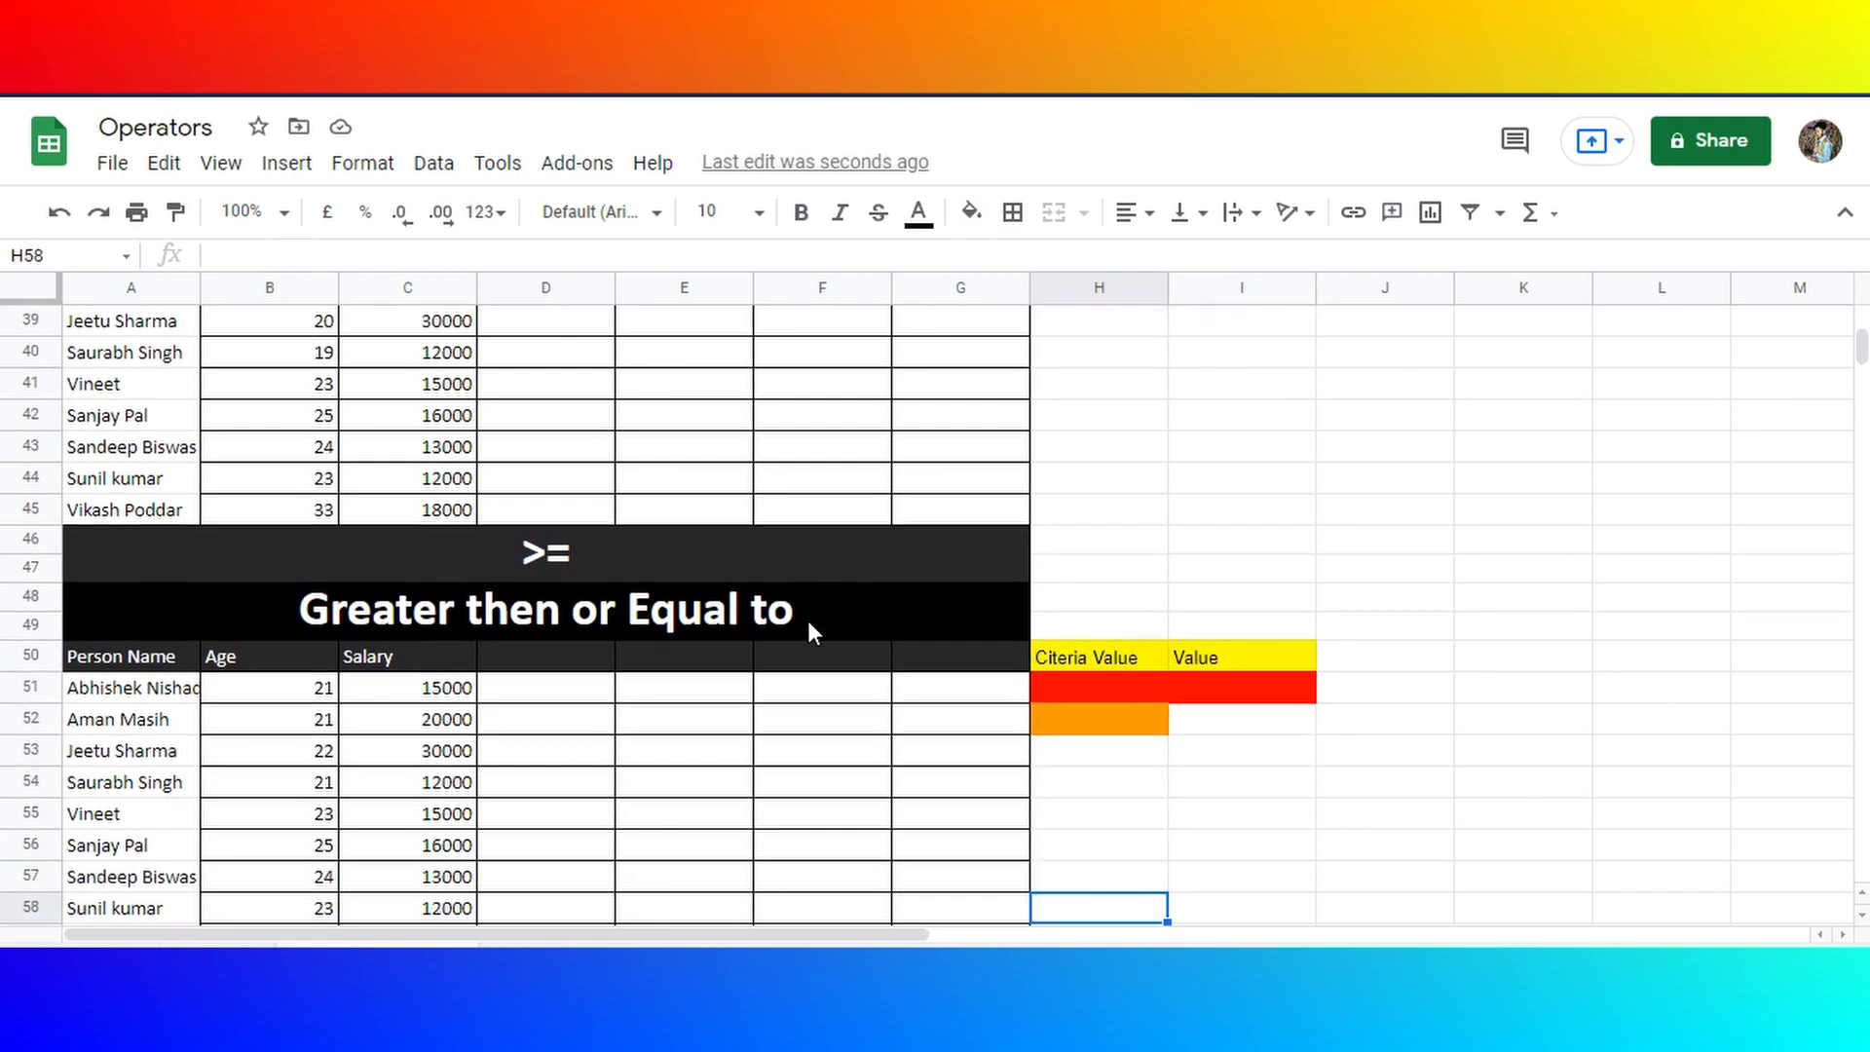
key(Down)
key(Down)
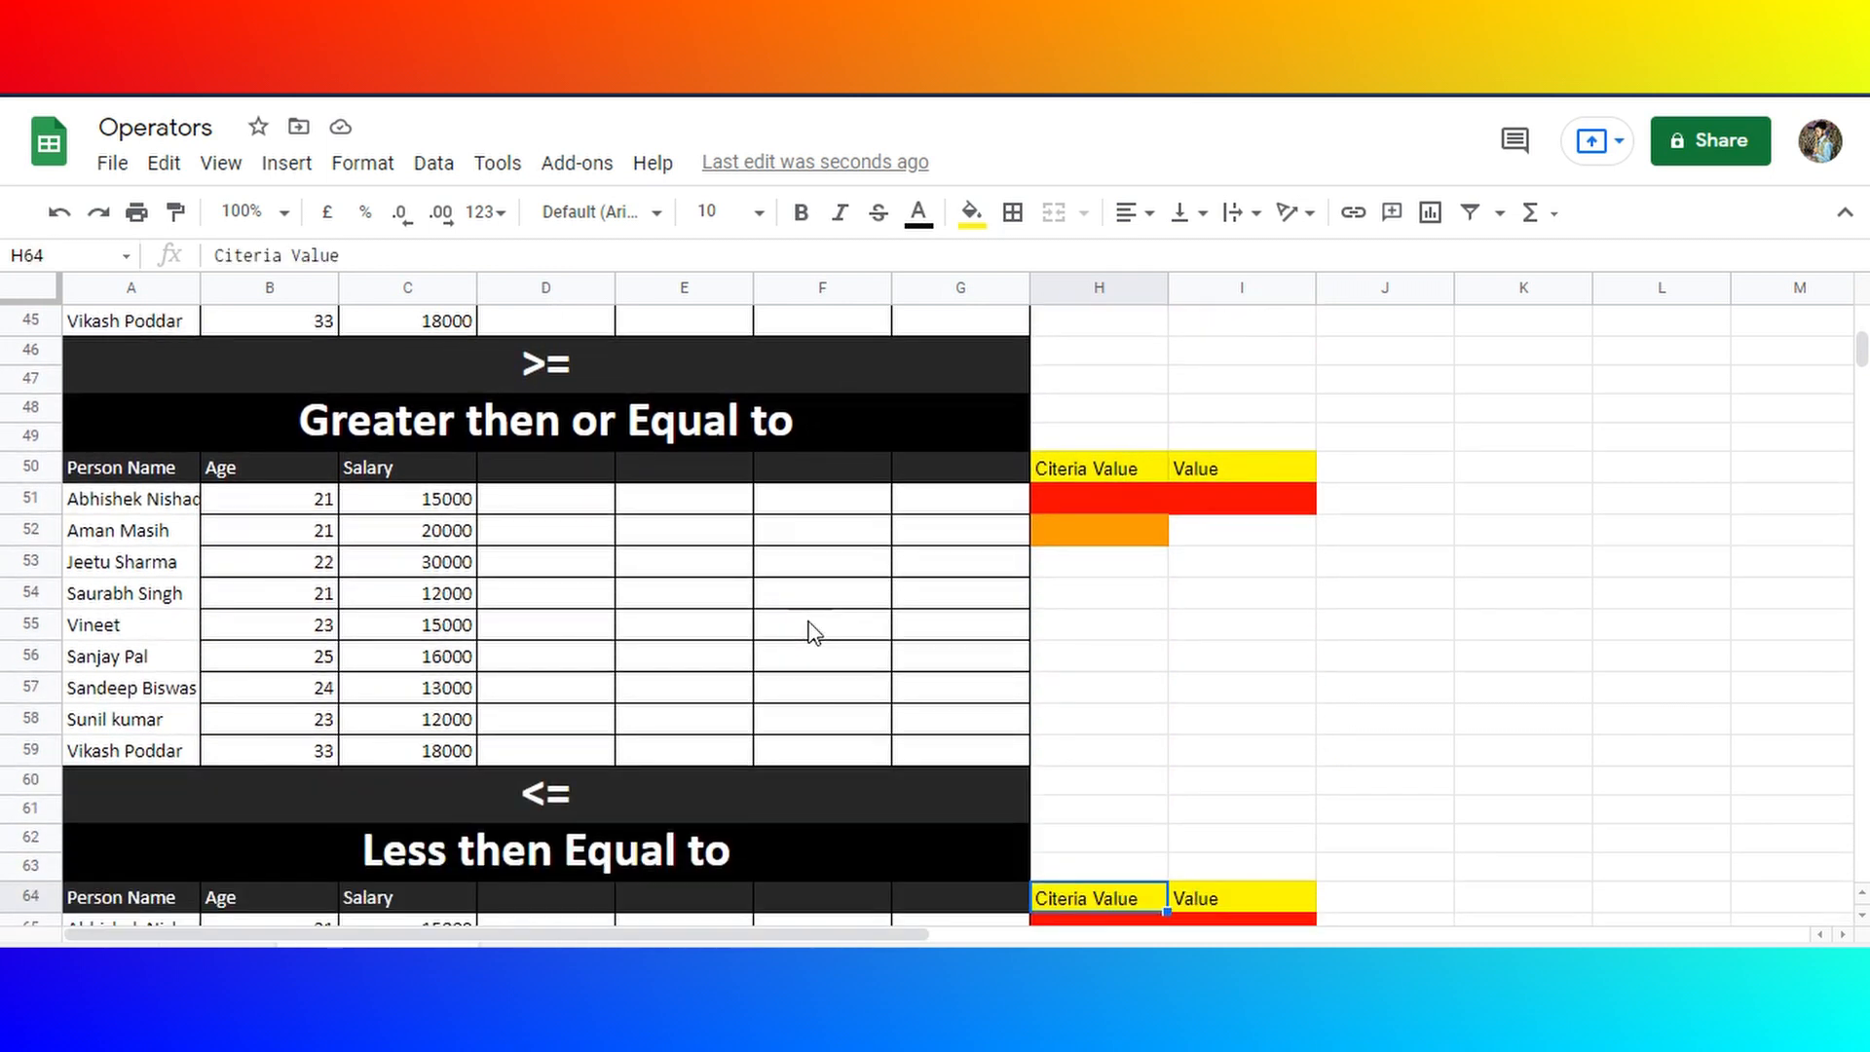
key(Down)
- Set the Greater then or Equal to section's criteria value in H52 to 21
key(Up)
key(Up)
key(Up)
key(Up)
key(Up)
key(Up)
key(Up)
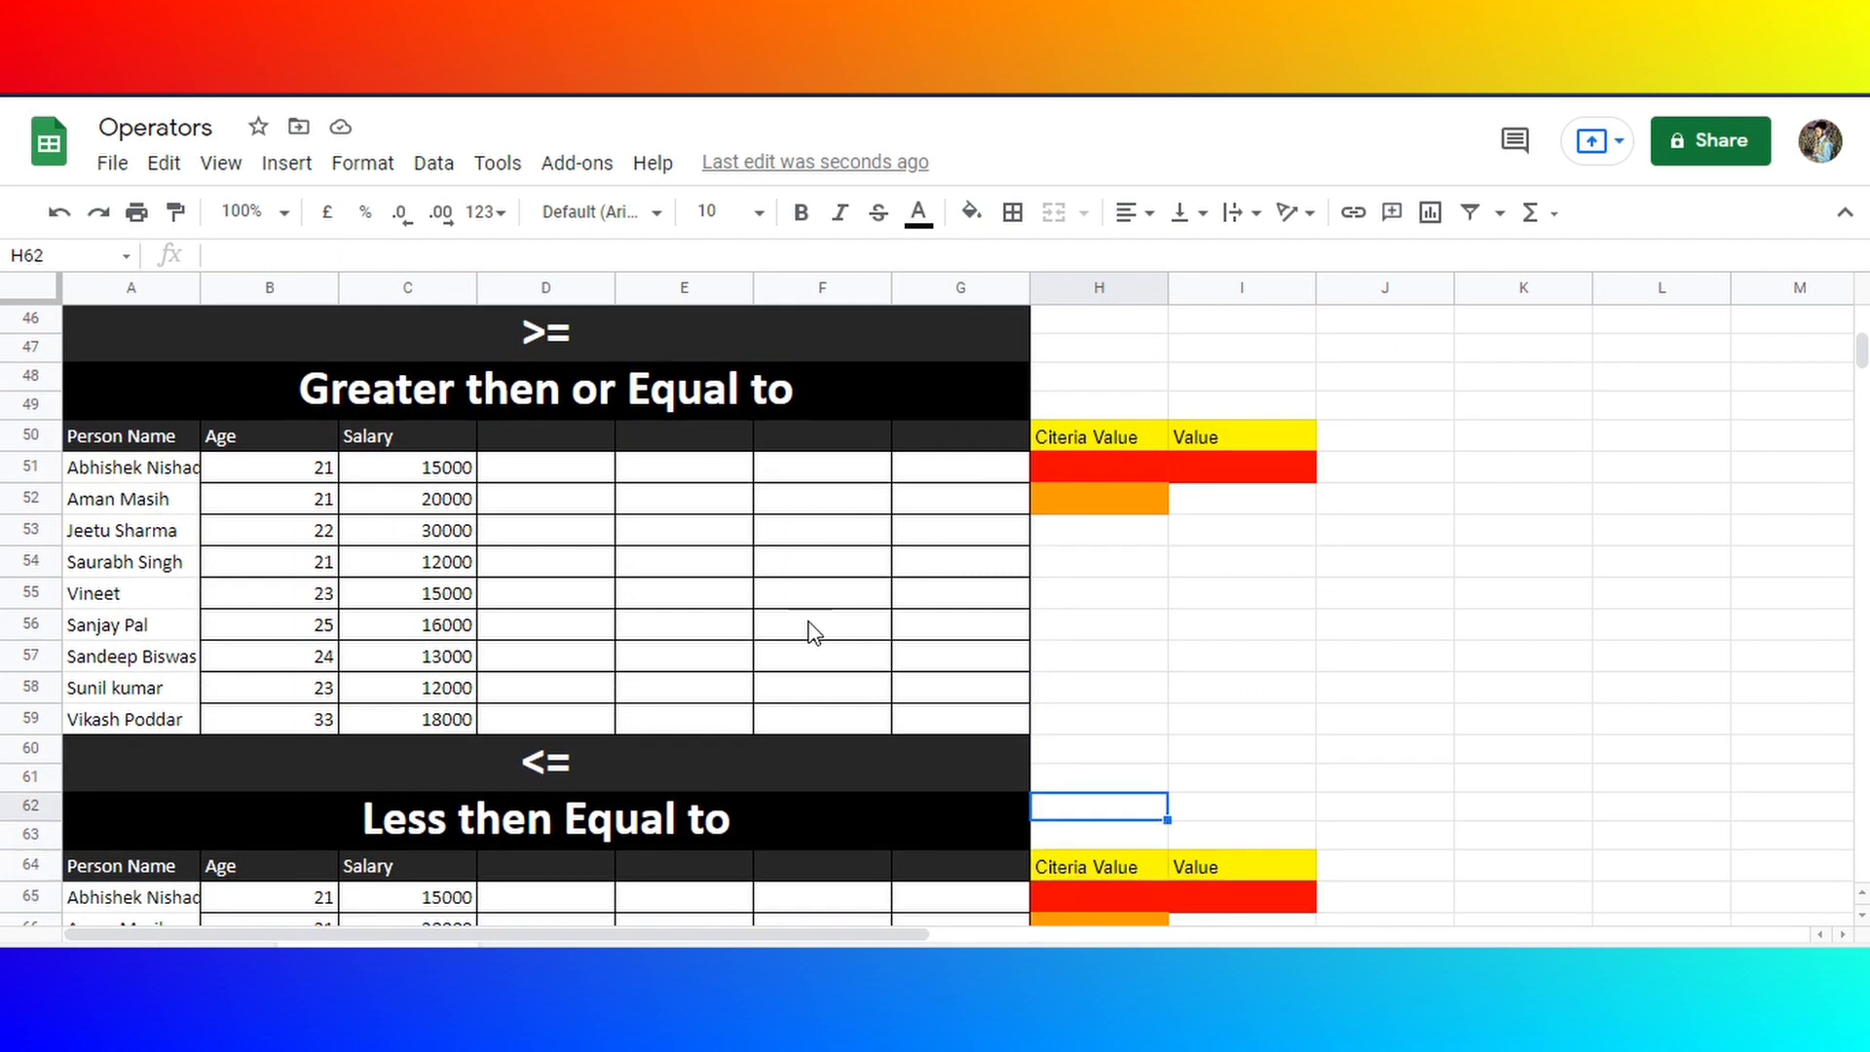
key(Up)
key(Up)
key(Up)
key(Up)
key(Up)
key(Up)
key(Up)
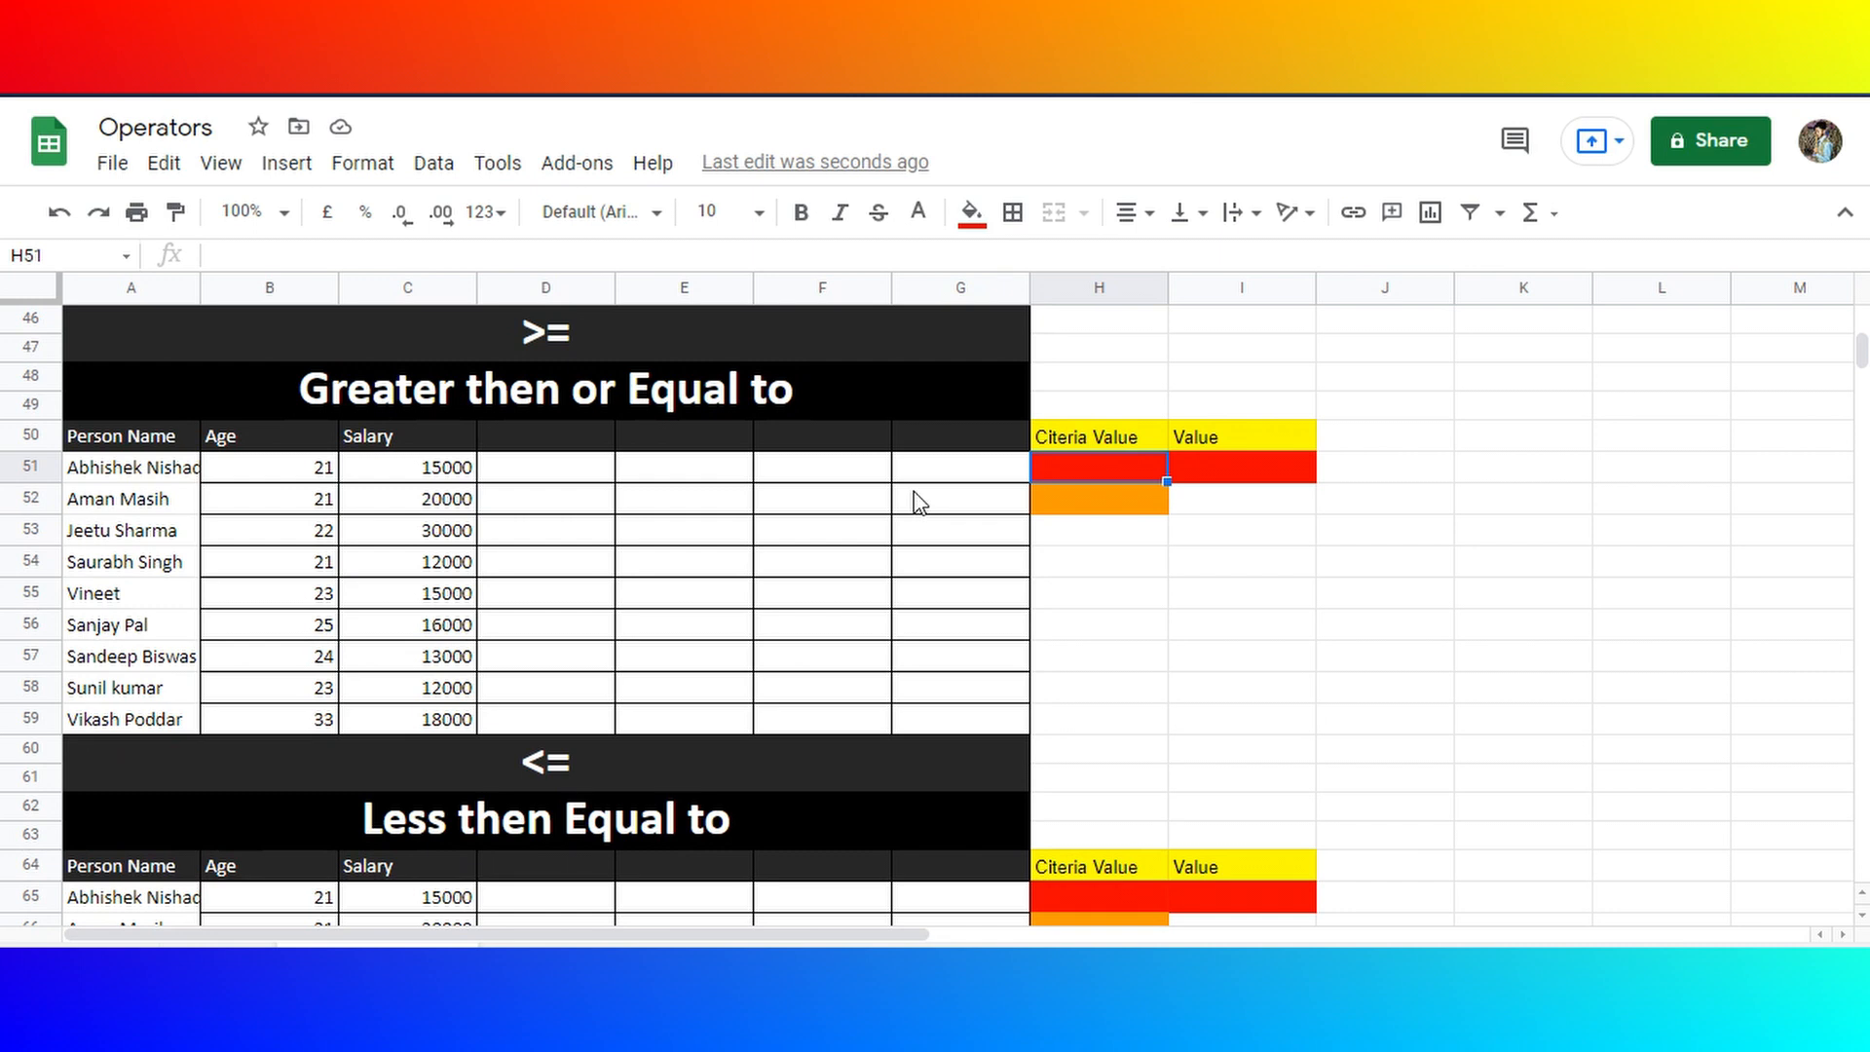
text(21)
key(Return)
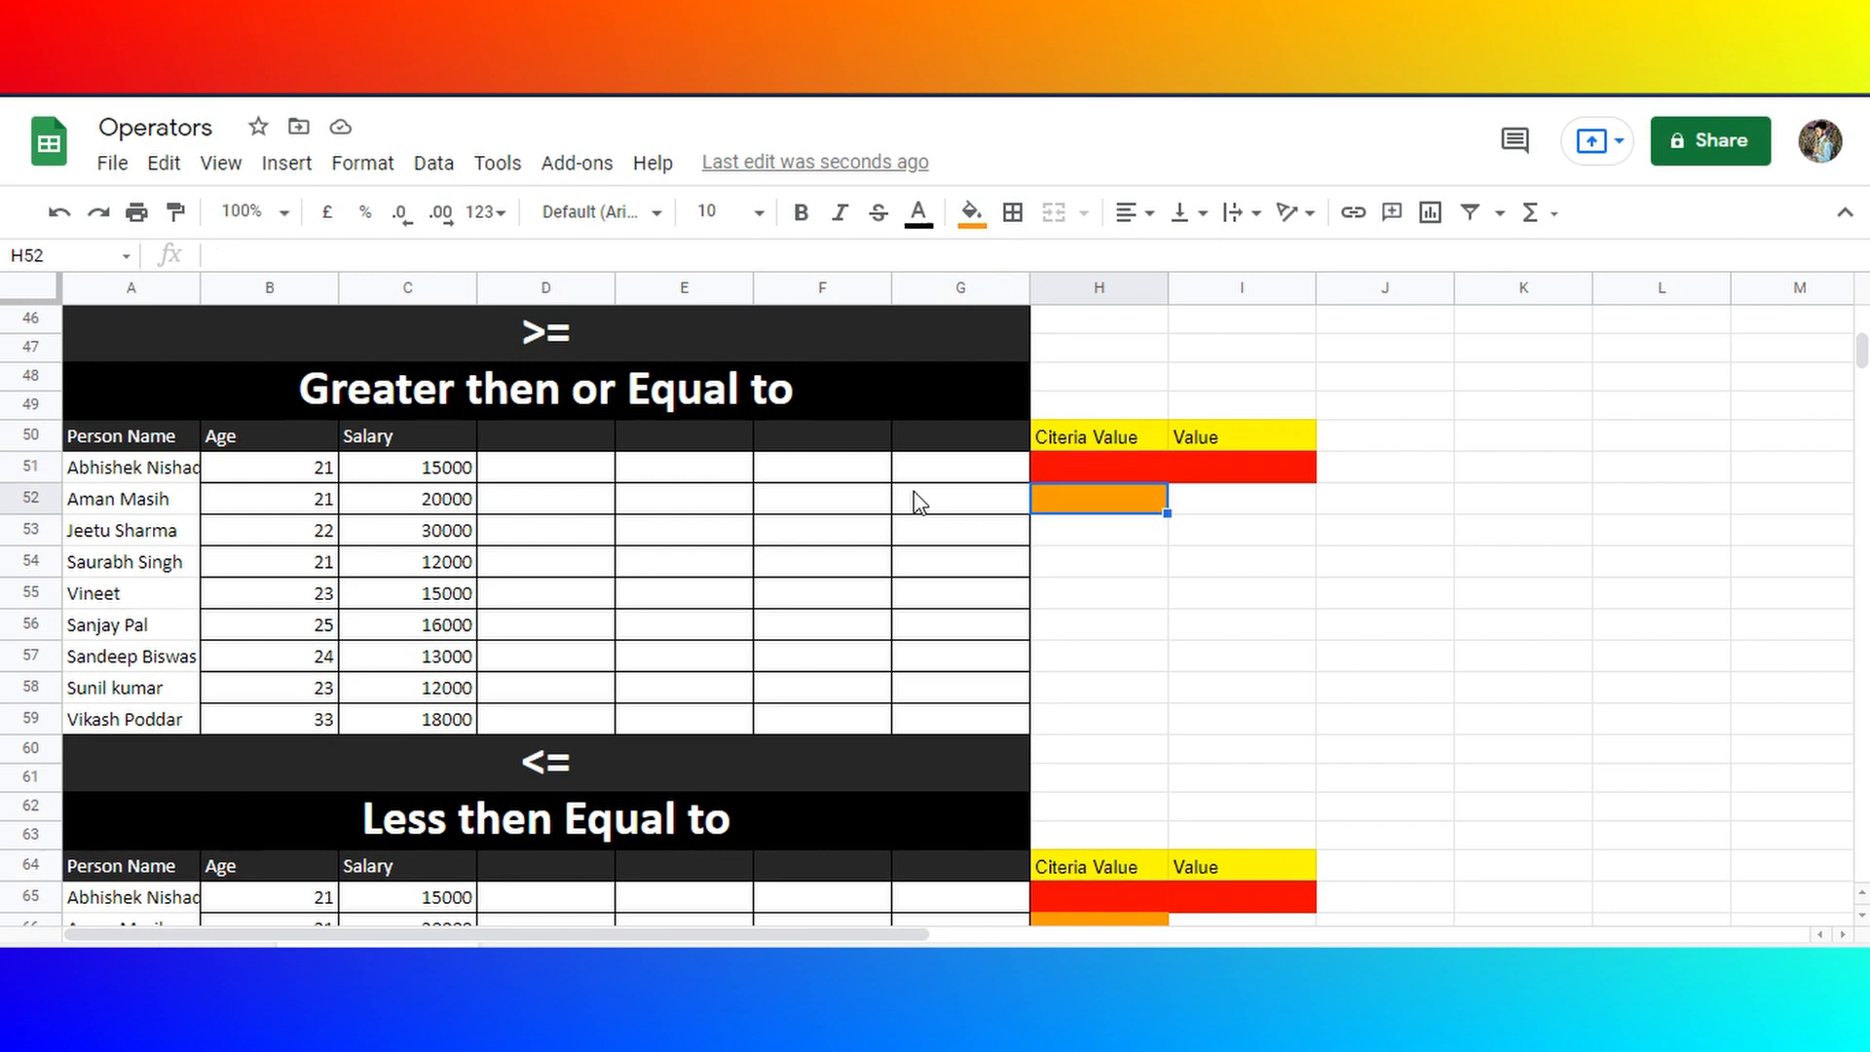
text(21)
key(Return)
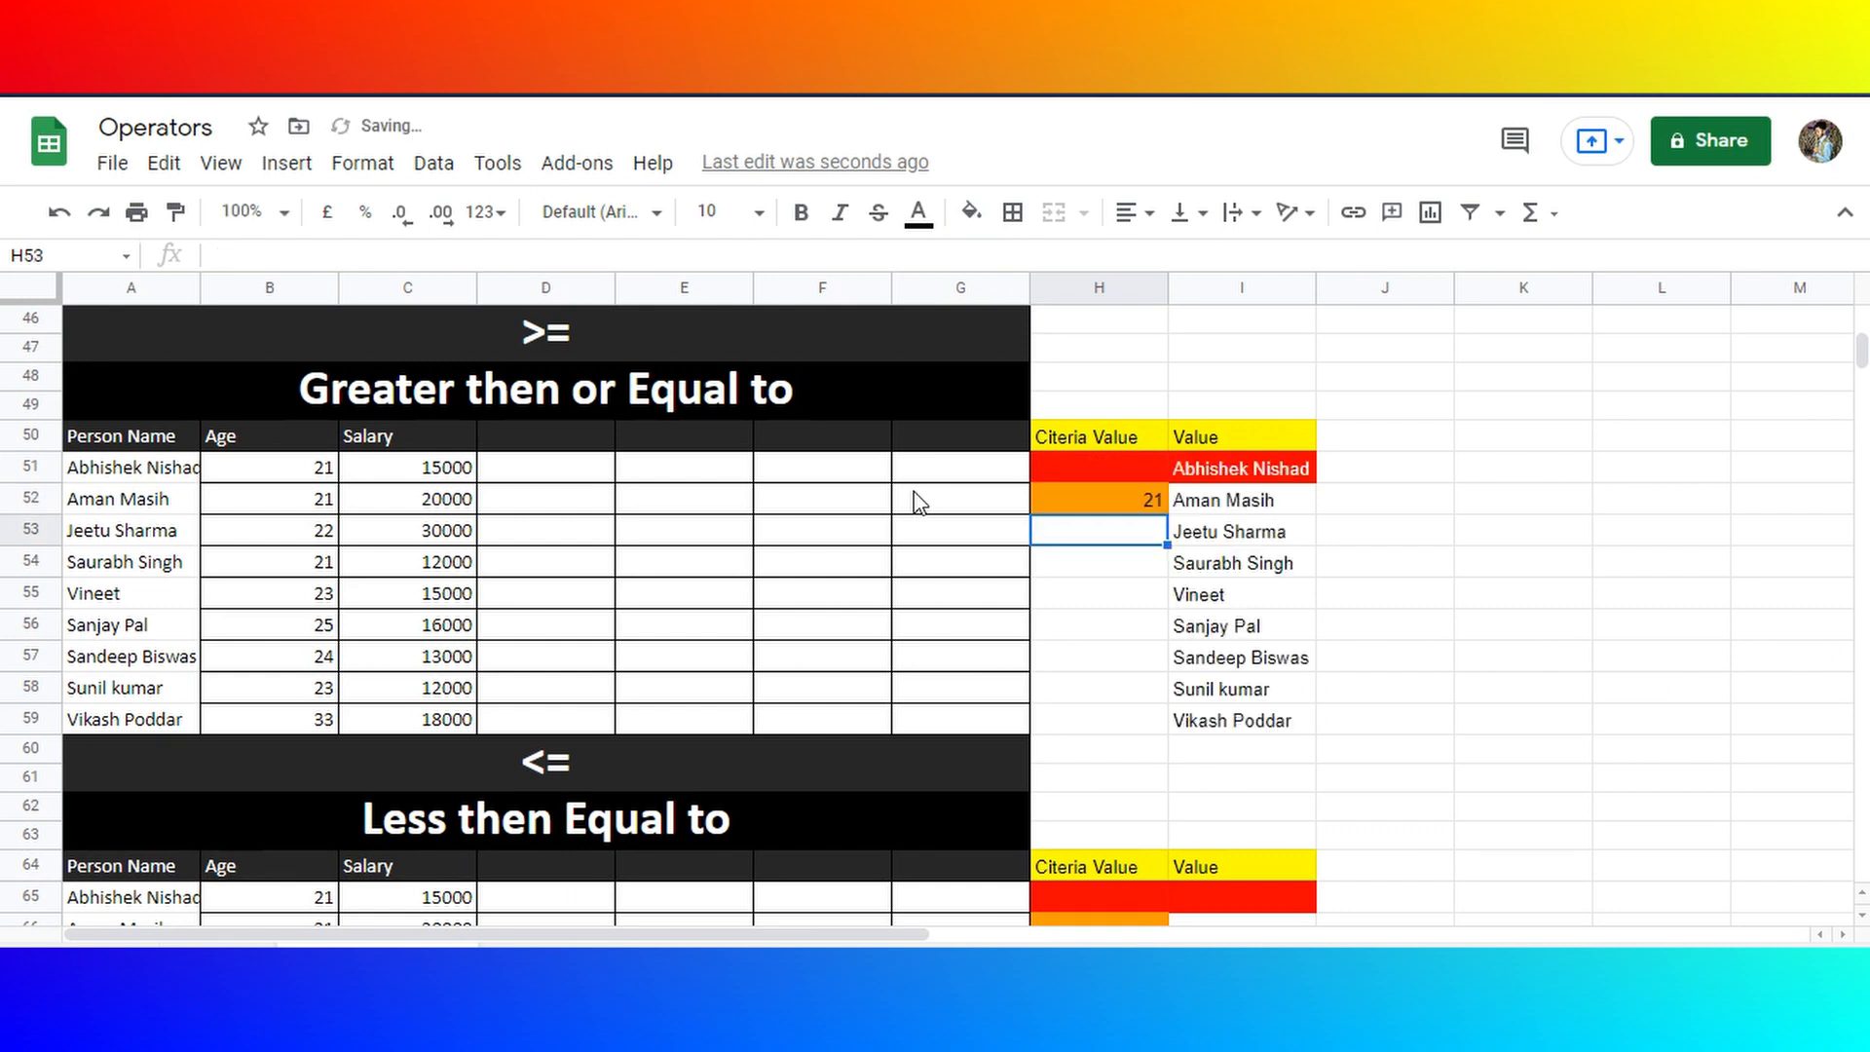
- Review the >= FILTER formula in I51 and the range of names it returns in I51:I59
key(Up)
key(Right)
key(Up)
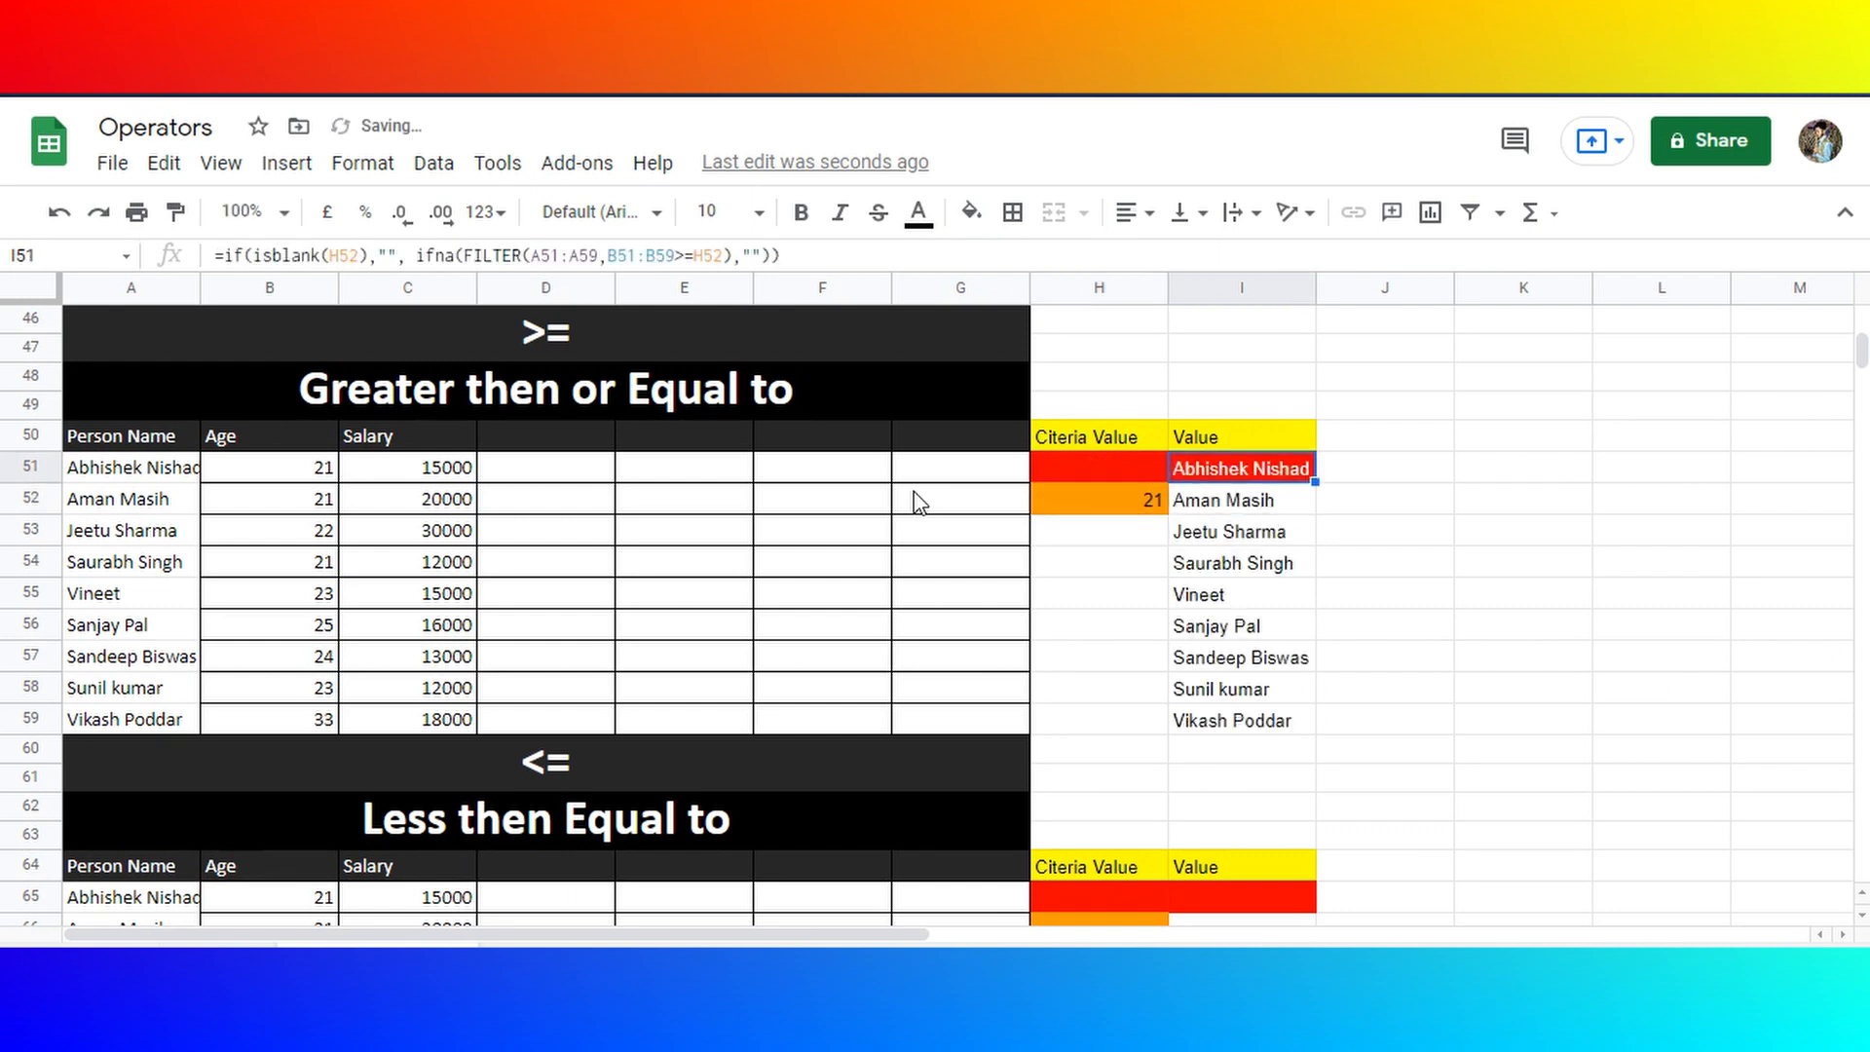
key(ctrl+shift+Down)
key(shift+Left)
key(shift+Left)
key(shift+Left)
key(shift+Left)
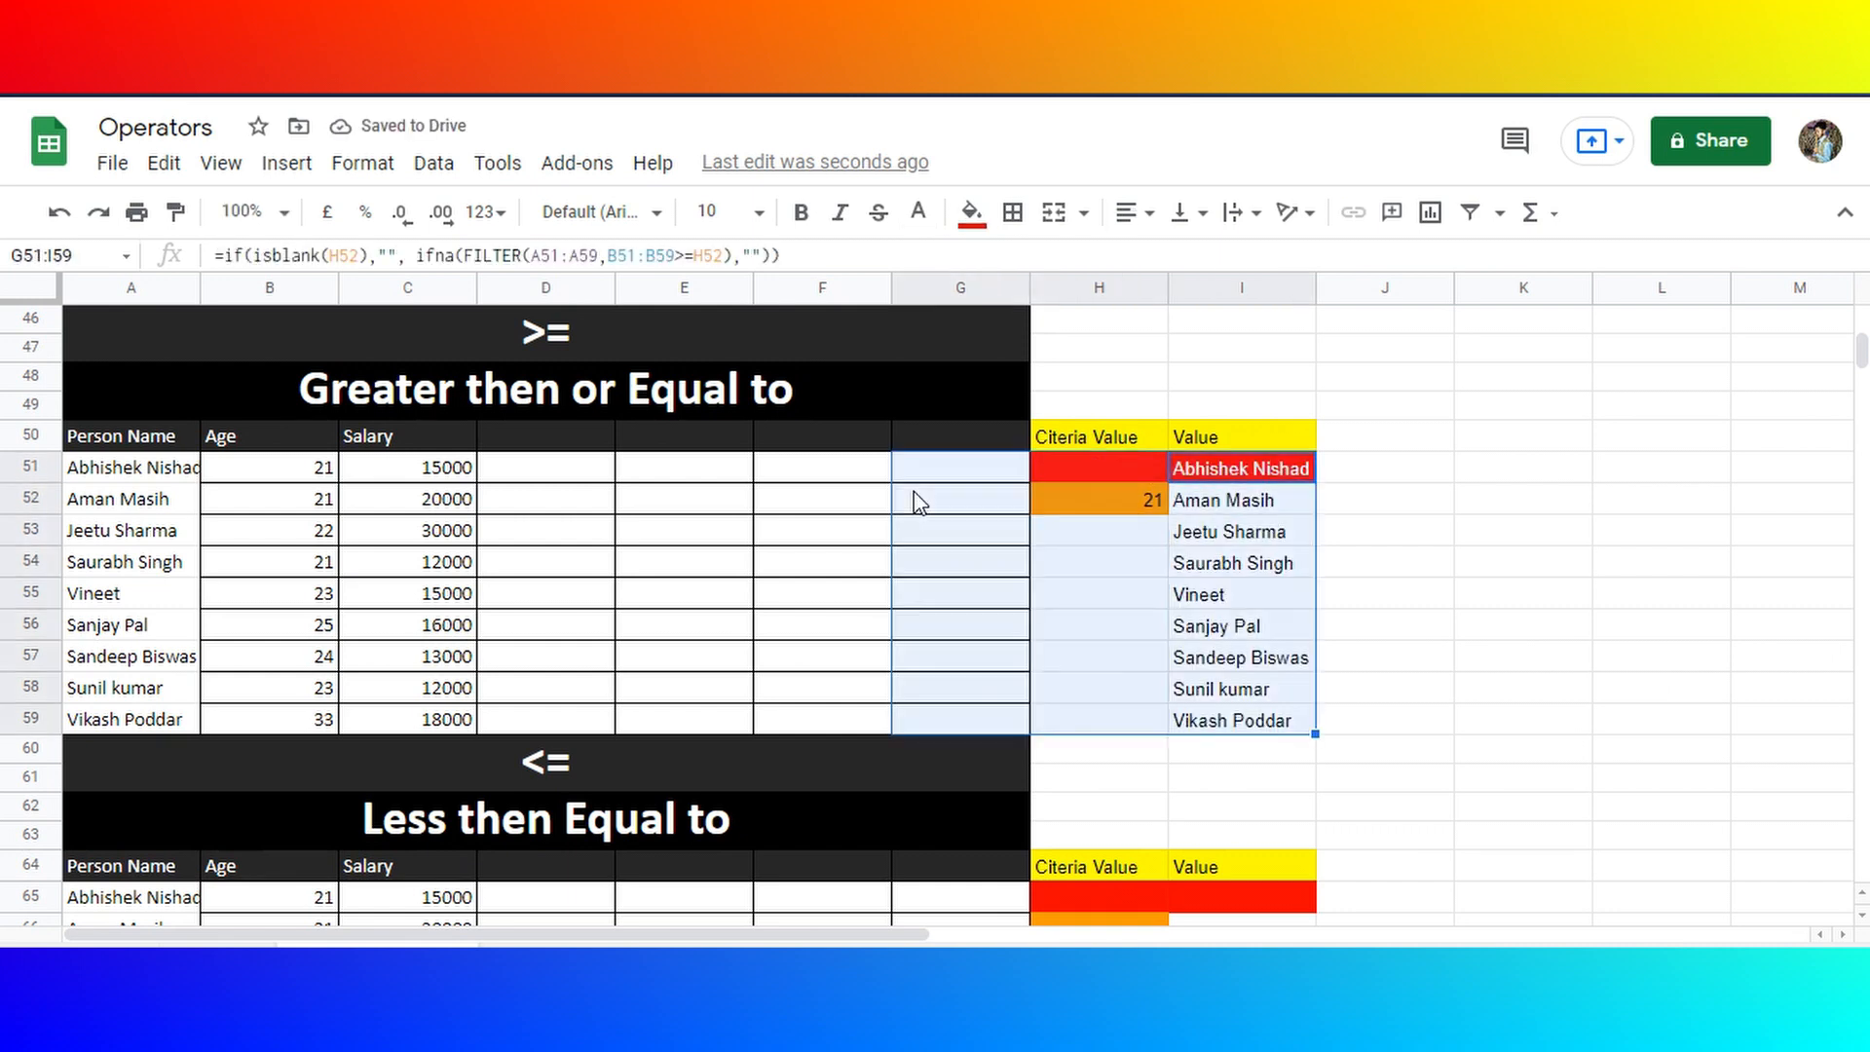
- Examine the ages in B51:B59 against the criteria value in H52
key(Right)
key(Left)
key(Left)
key(Left)
key(Left)
key(Left)
key(Left)
key(Left)
key(Left)
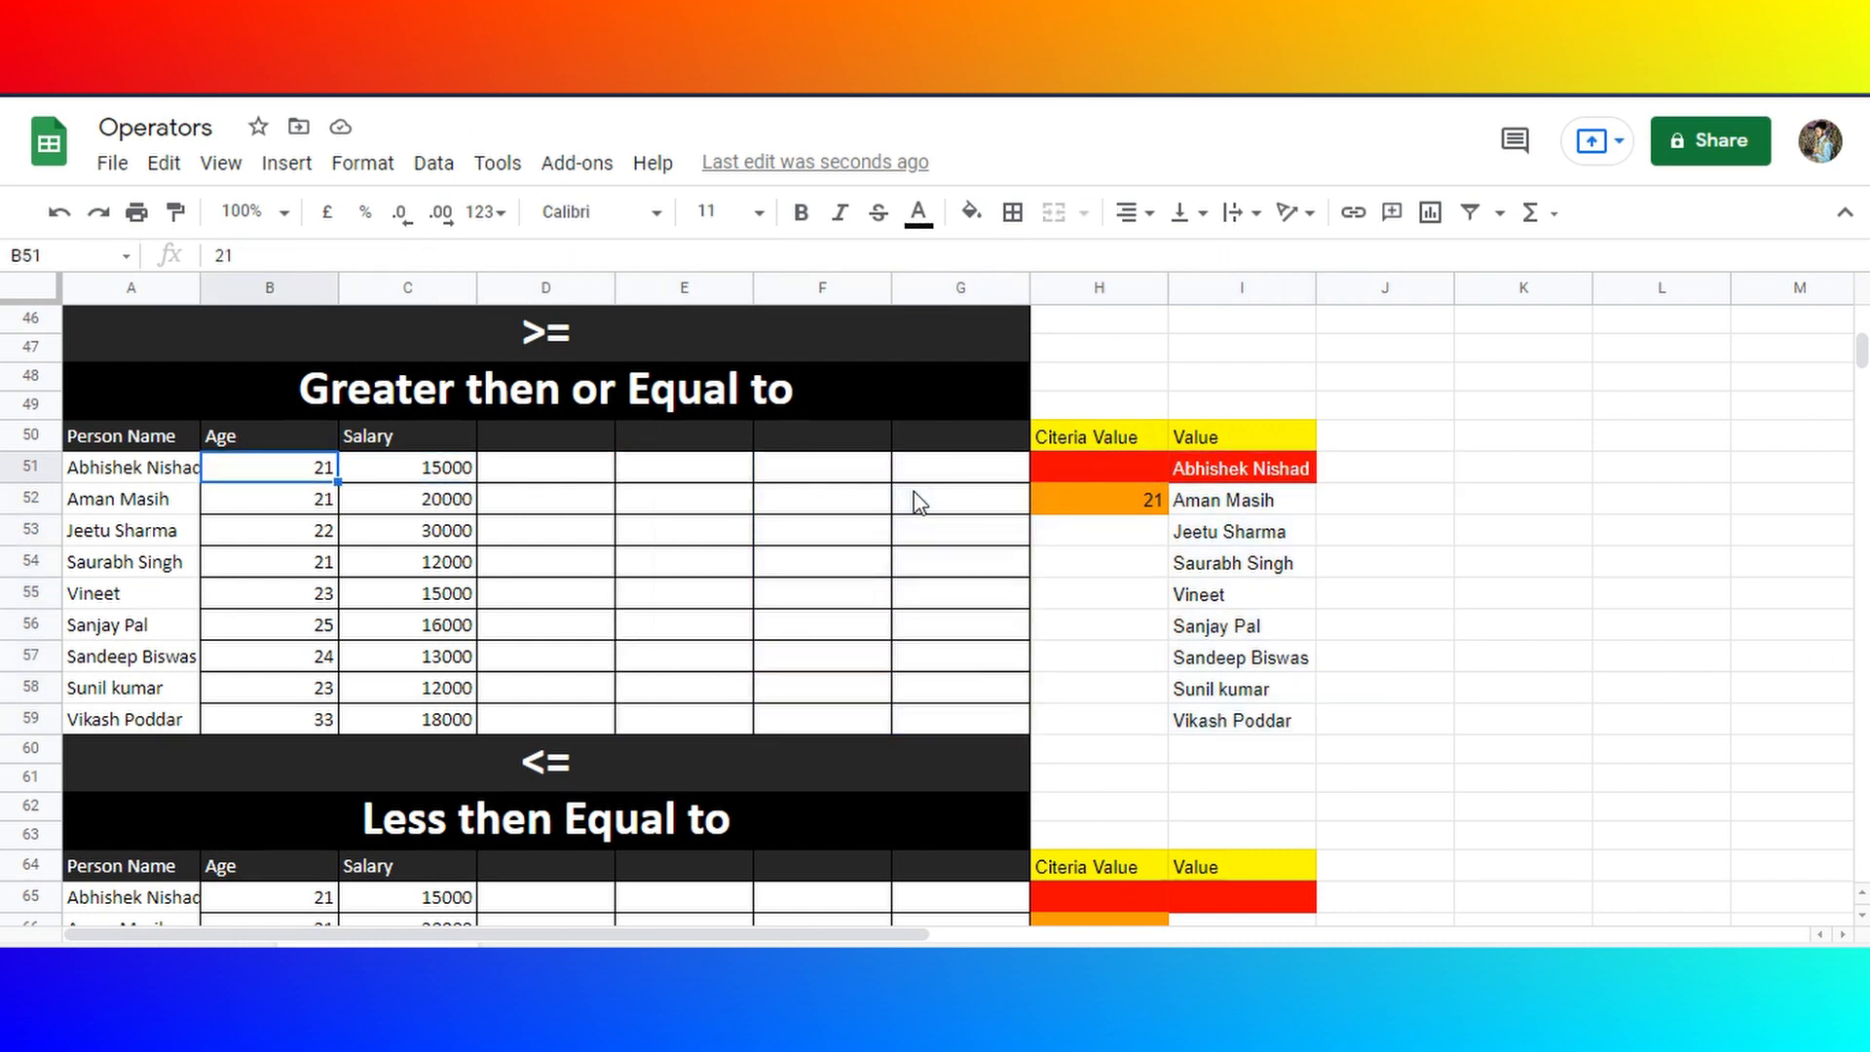
key(shift+Down)
key(shift+Down)
key(shift+Down)
key(shift+Down)
key(shift+Down)
key(shift+Down)
key(shift+Down)
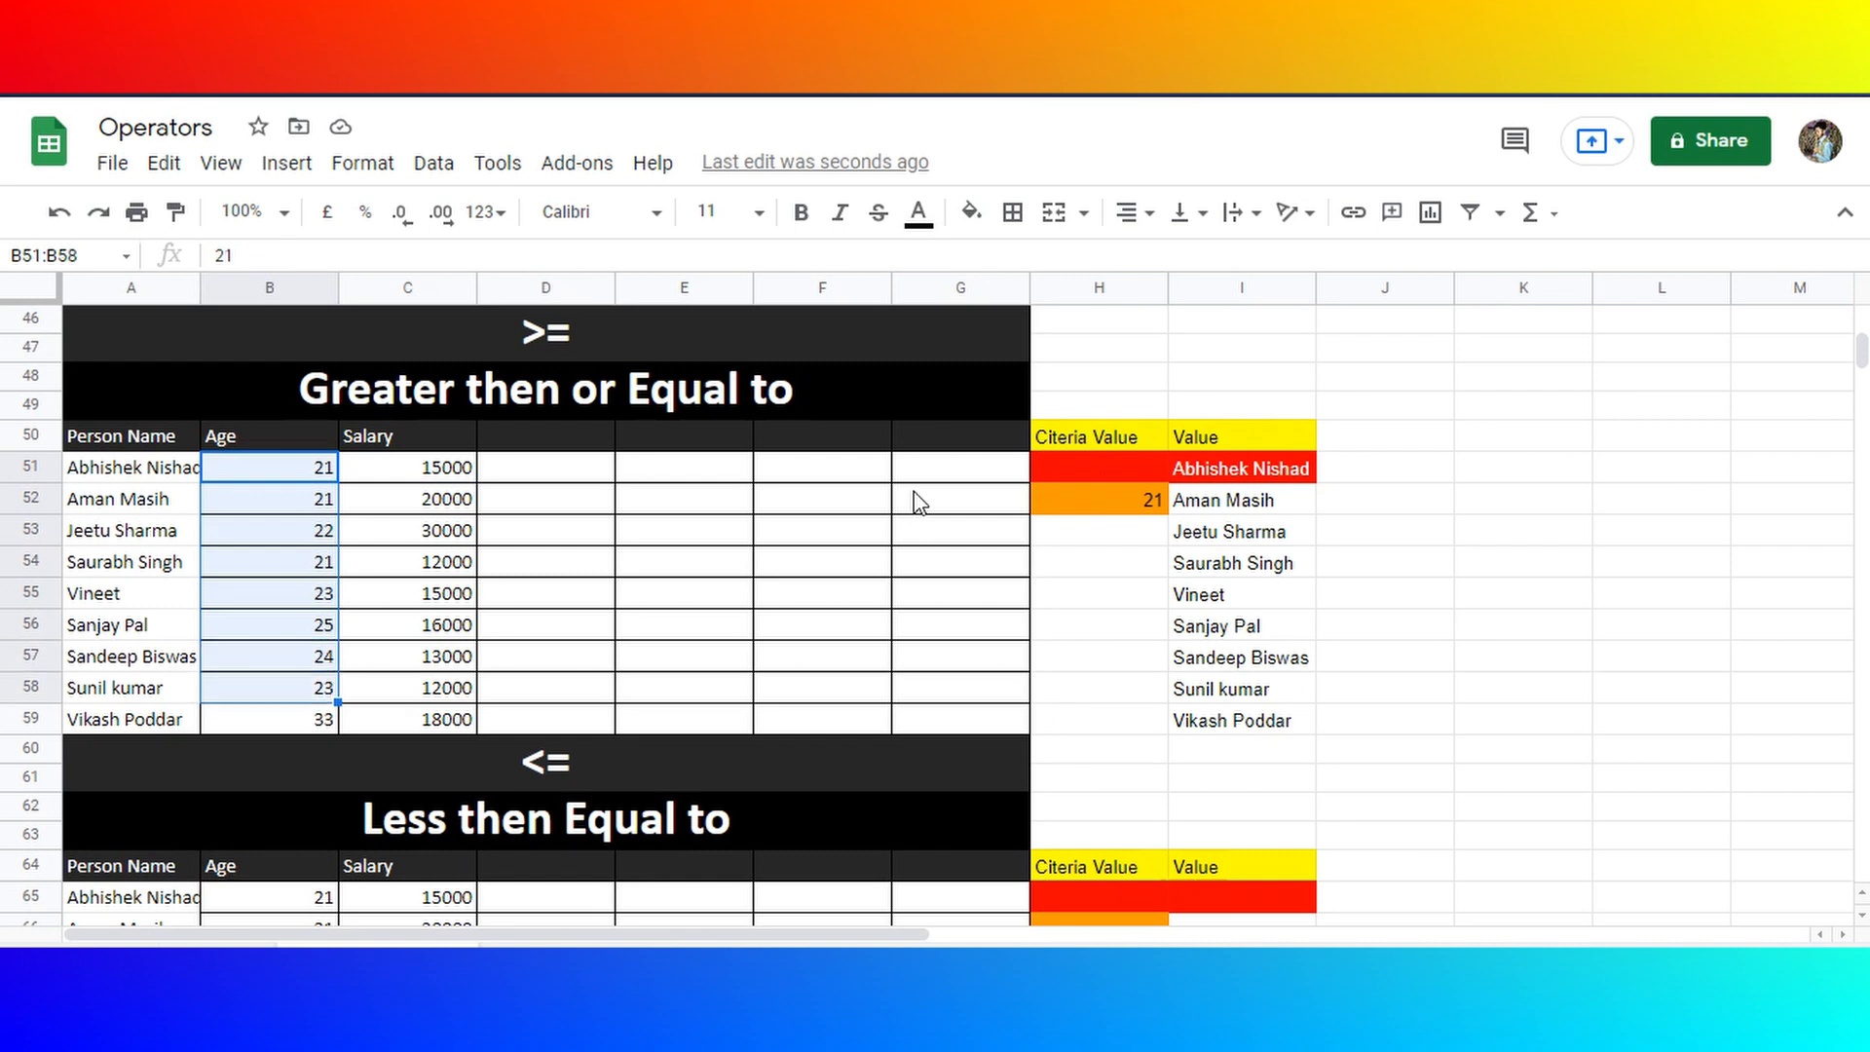
key(shift+Down)
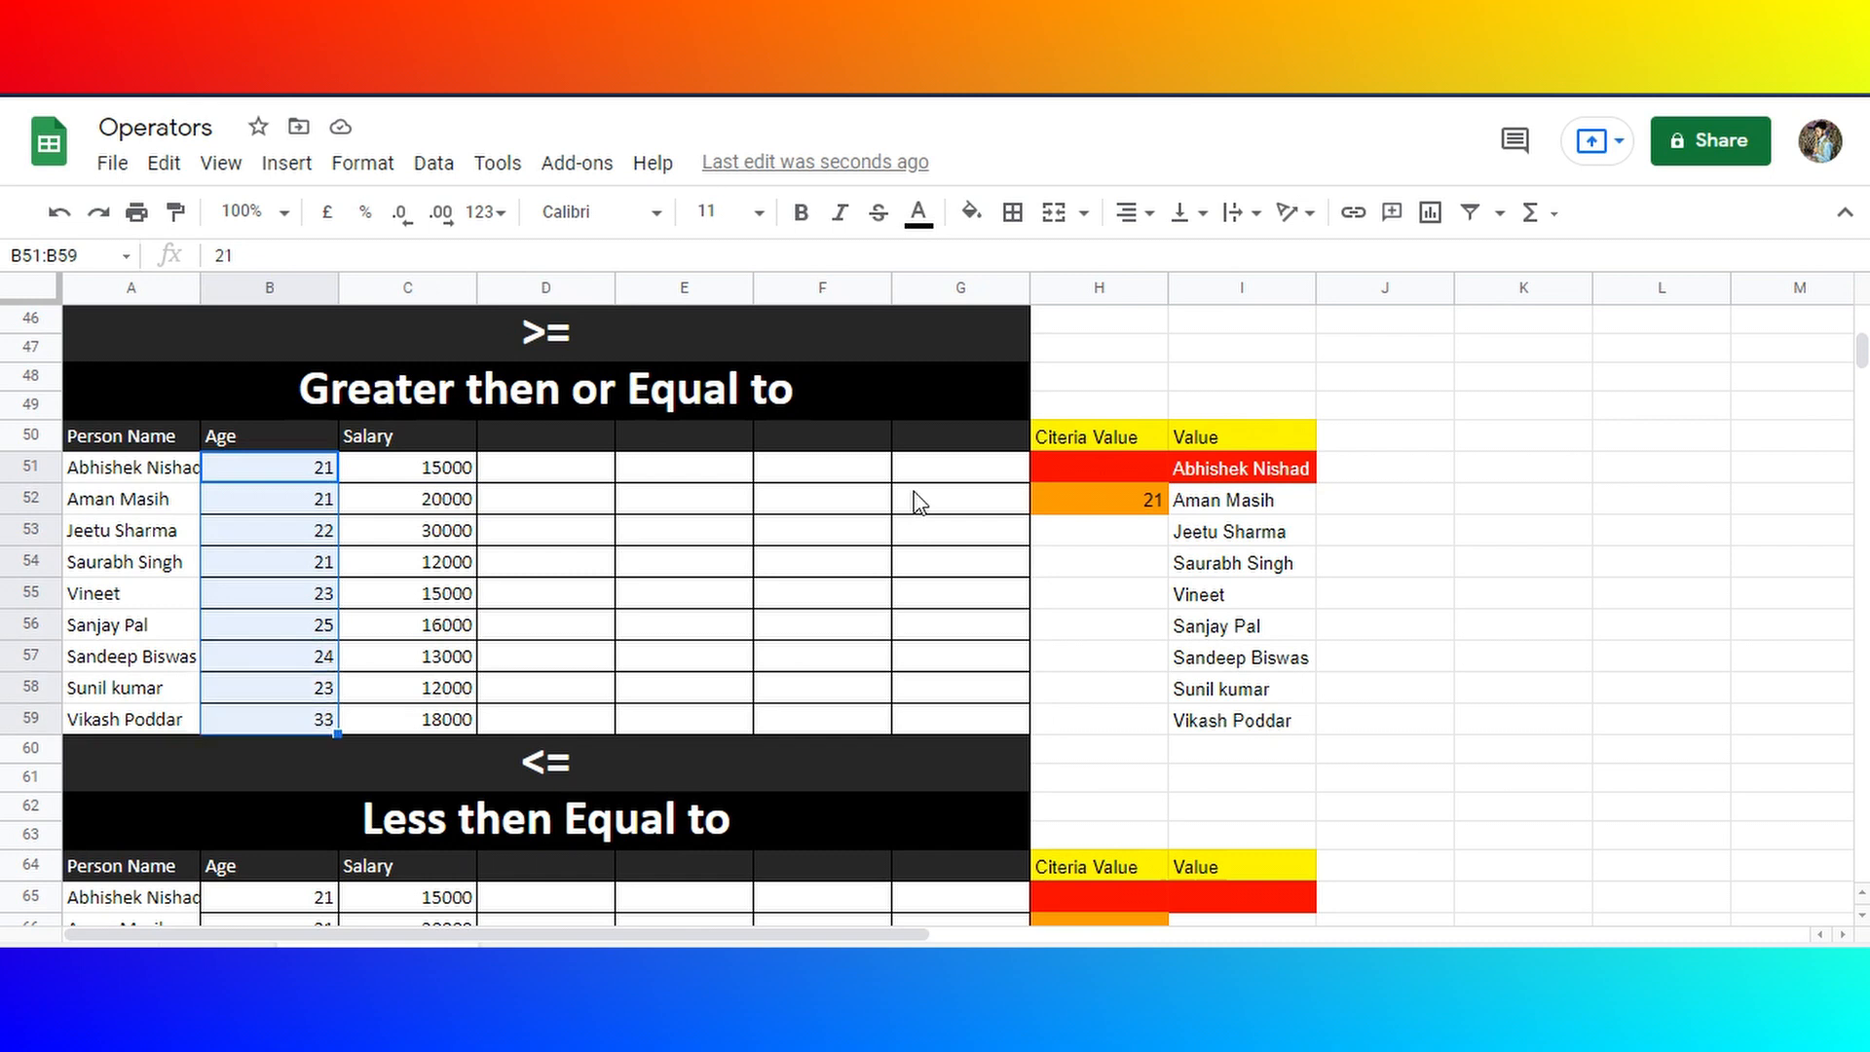
- Change the age in B53 to 20 and fill that value down through B56
key(Down)
key(Down)
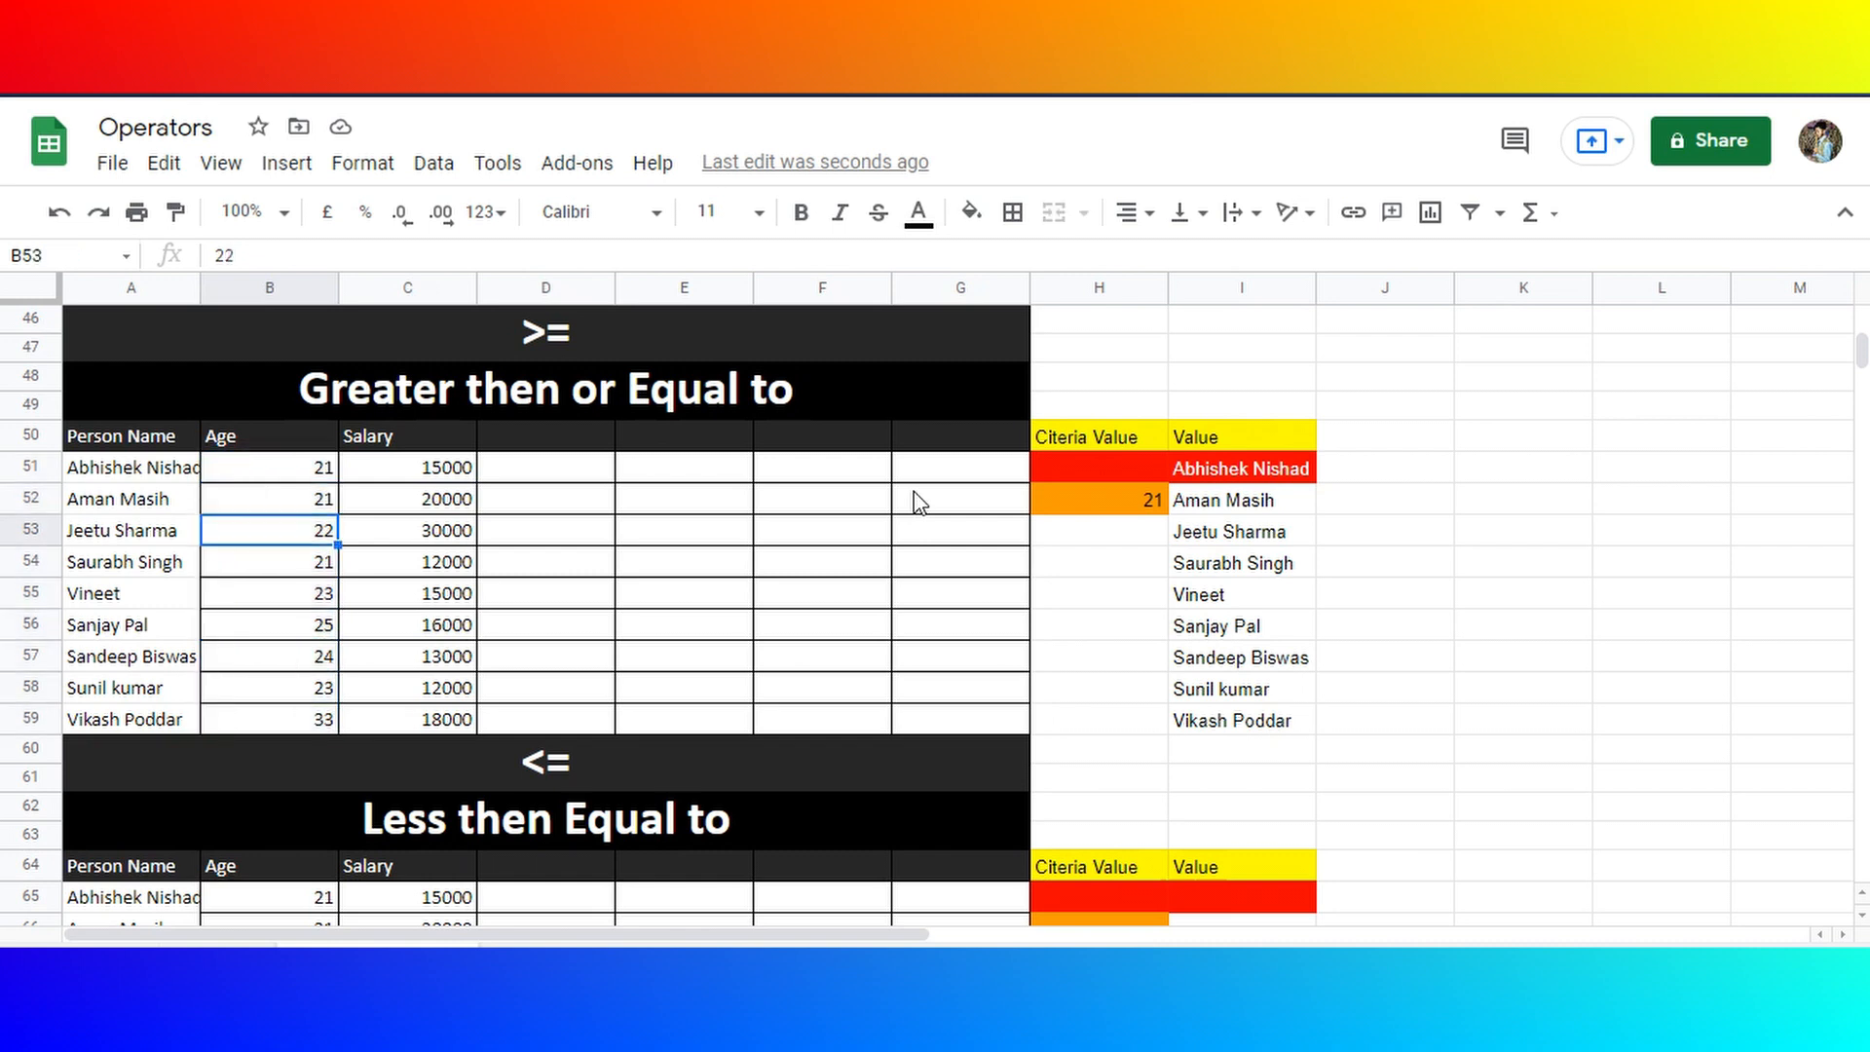
key(shift+Down)
key(shift+Down)
key(shift+Down)
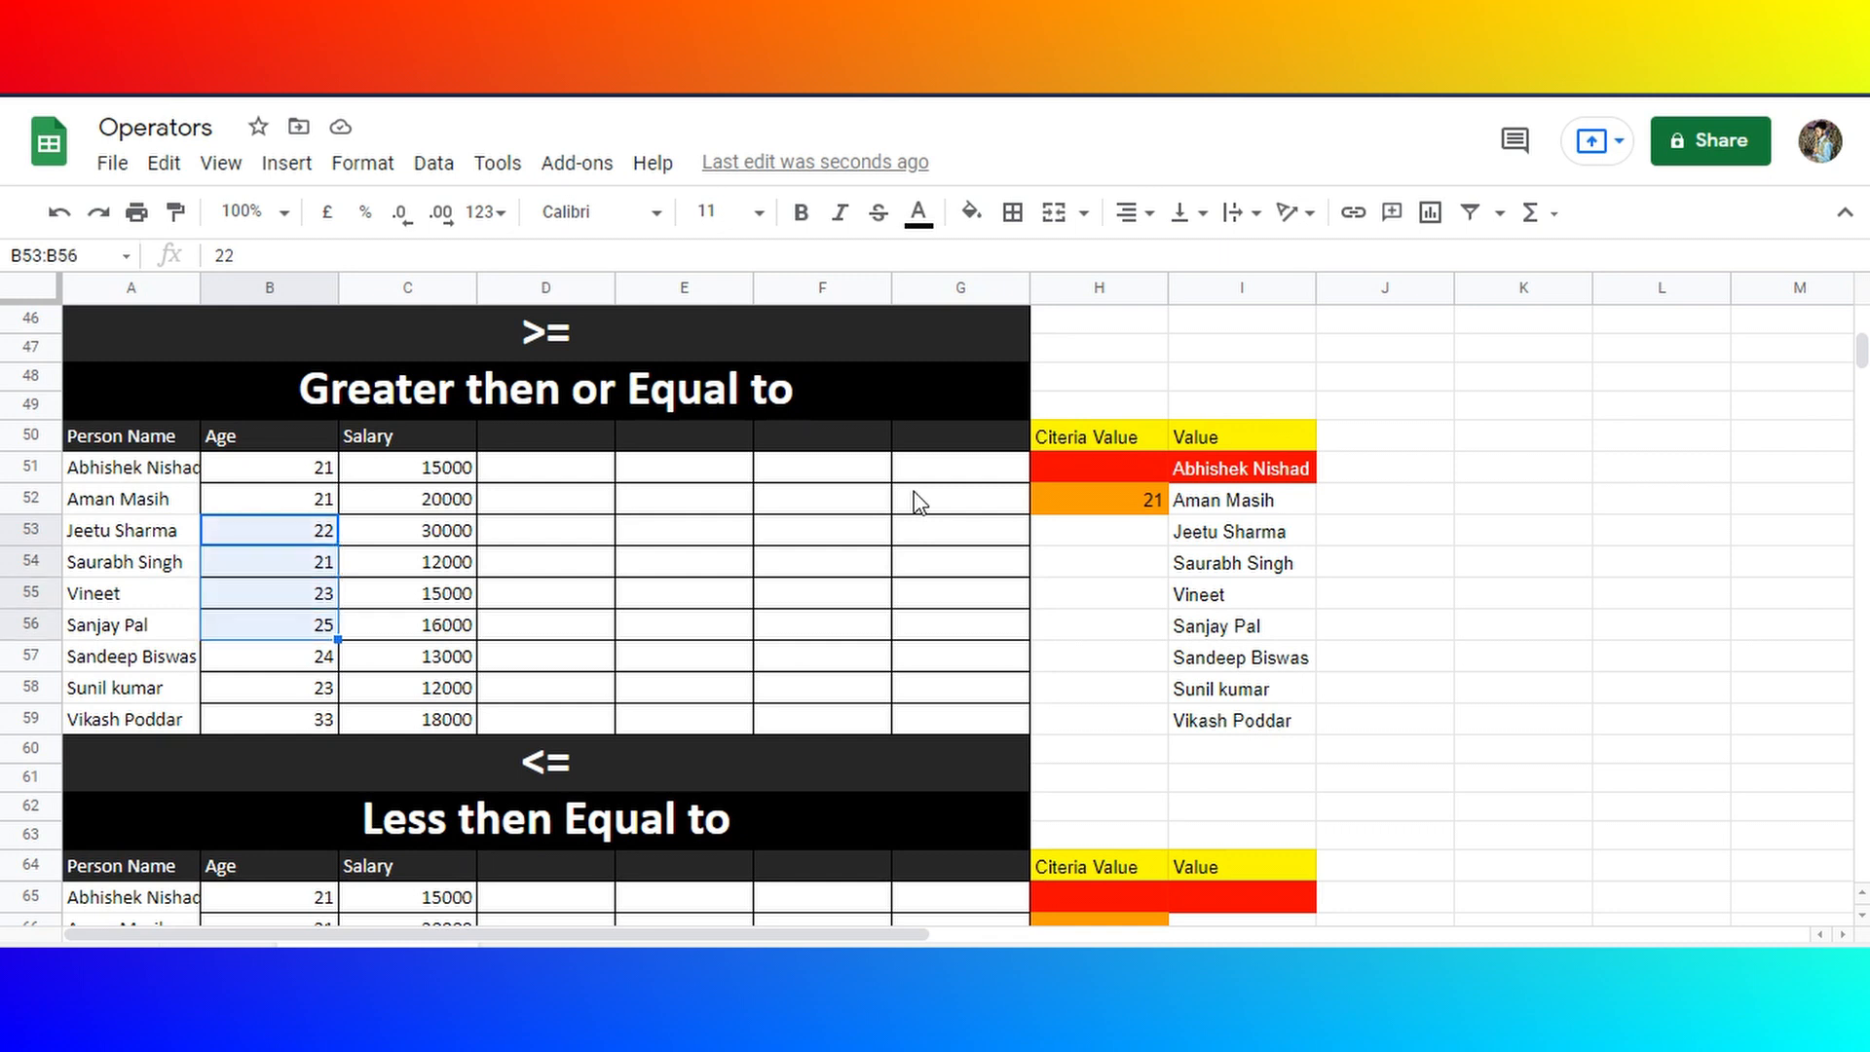
text(20)
key(Return)
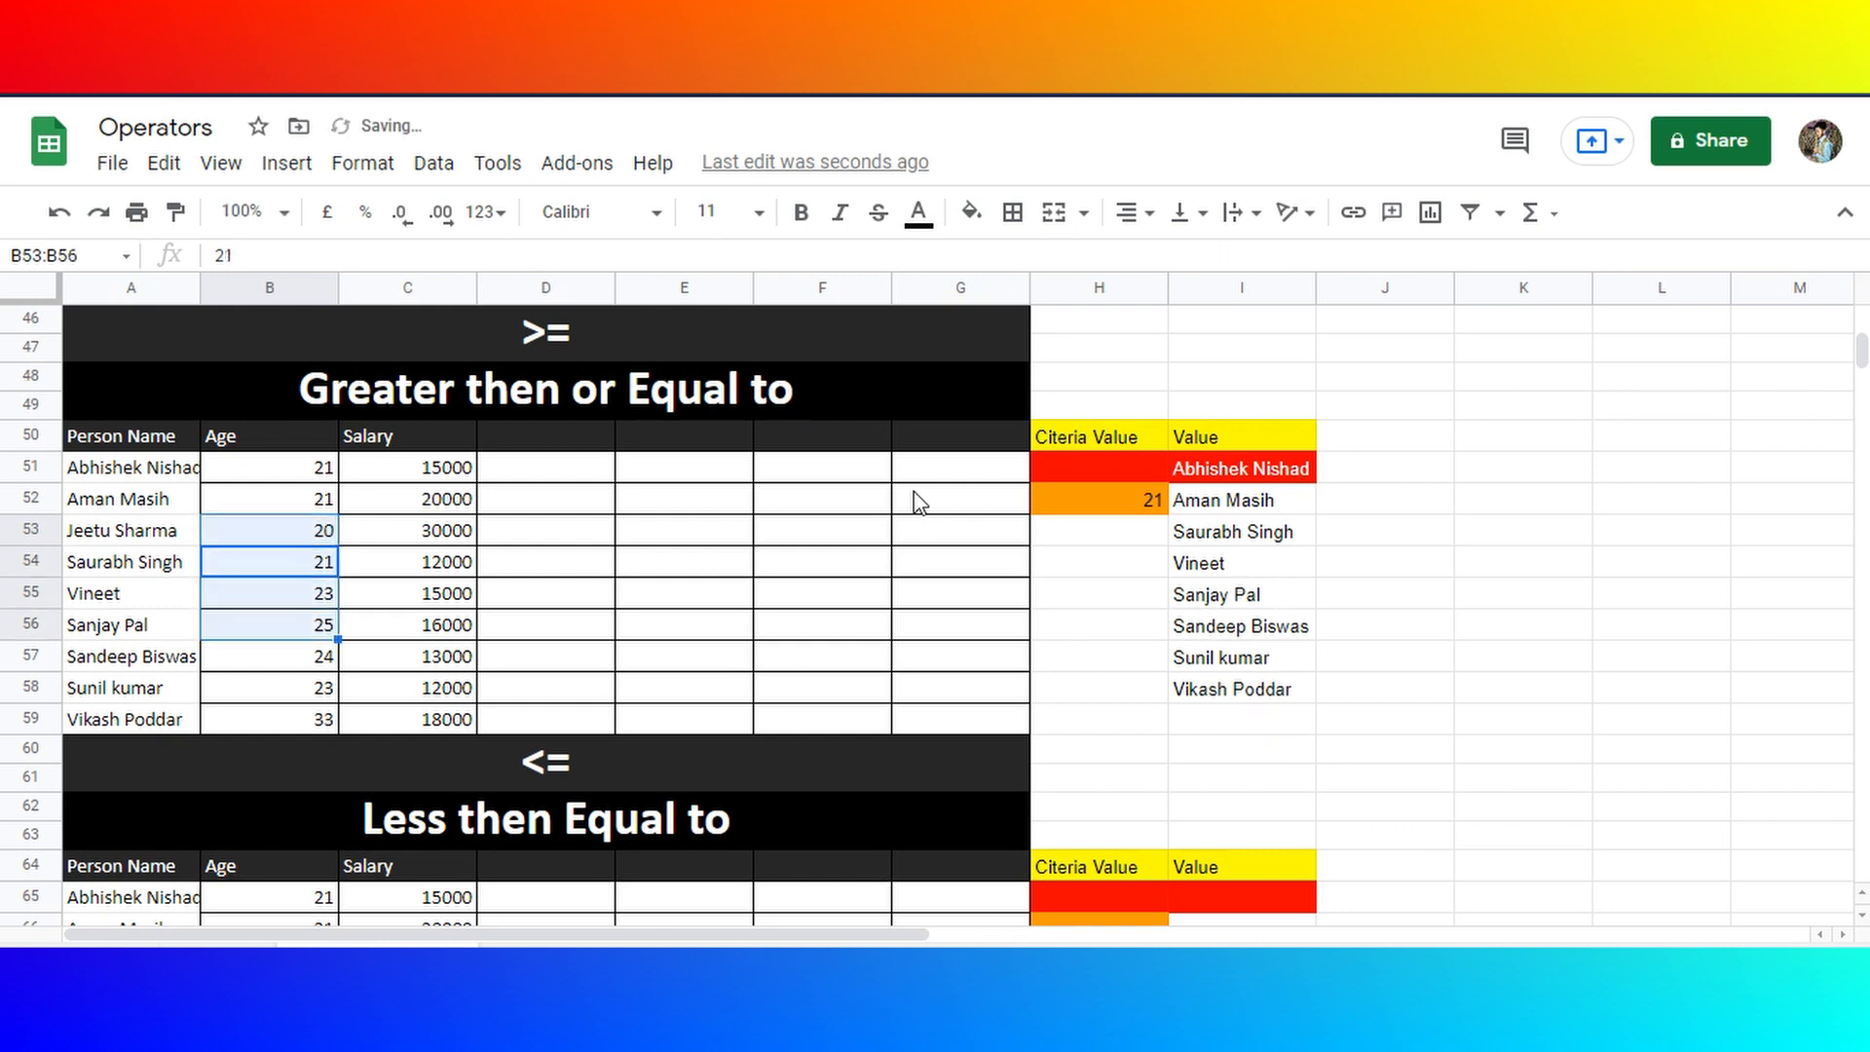
key(ctrl+d)
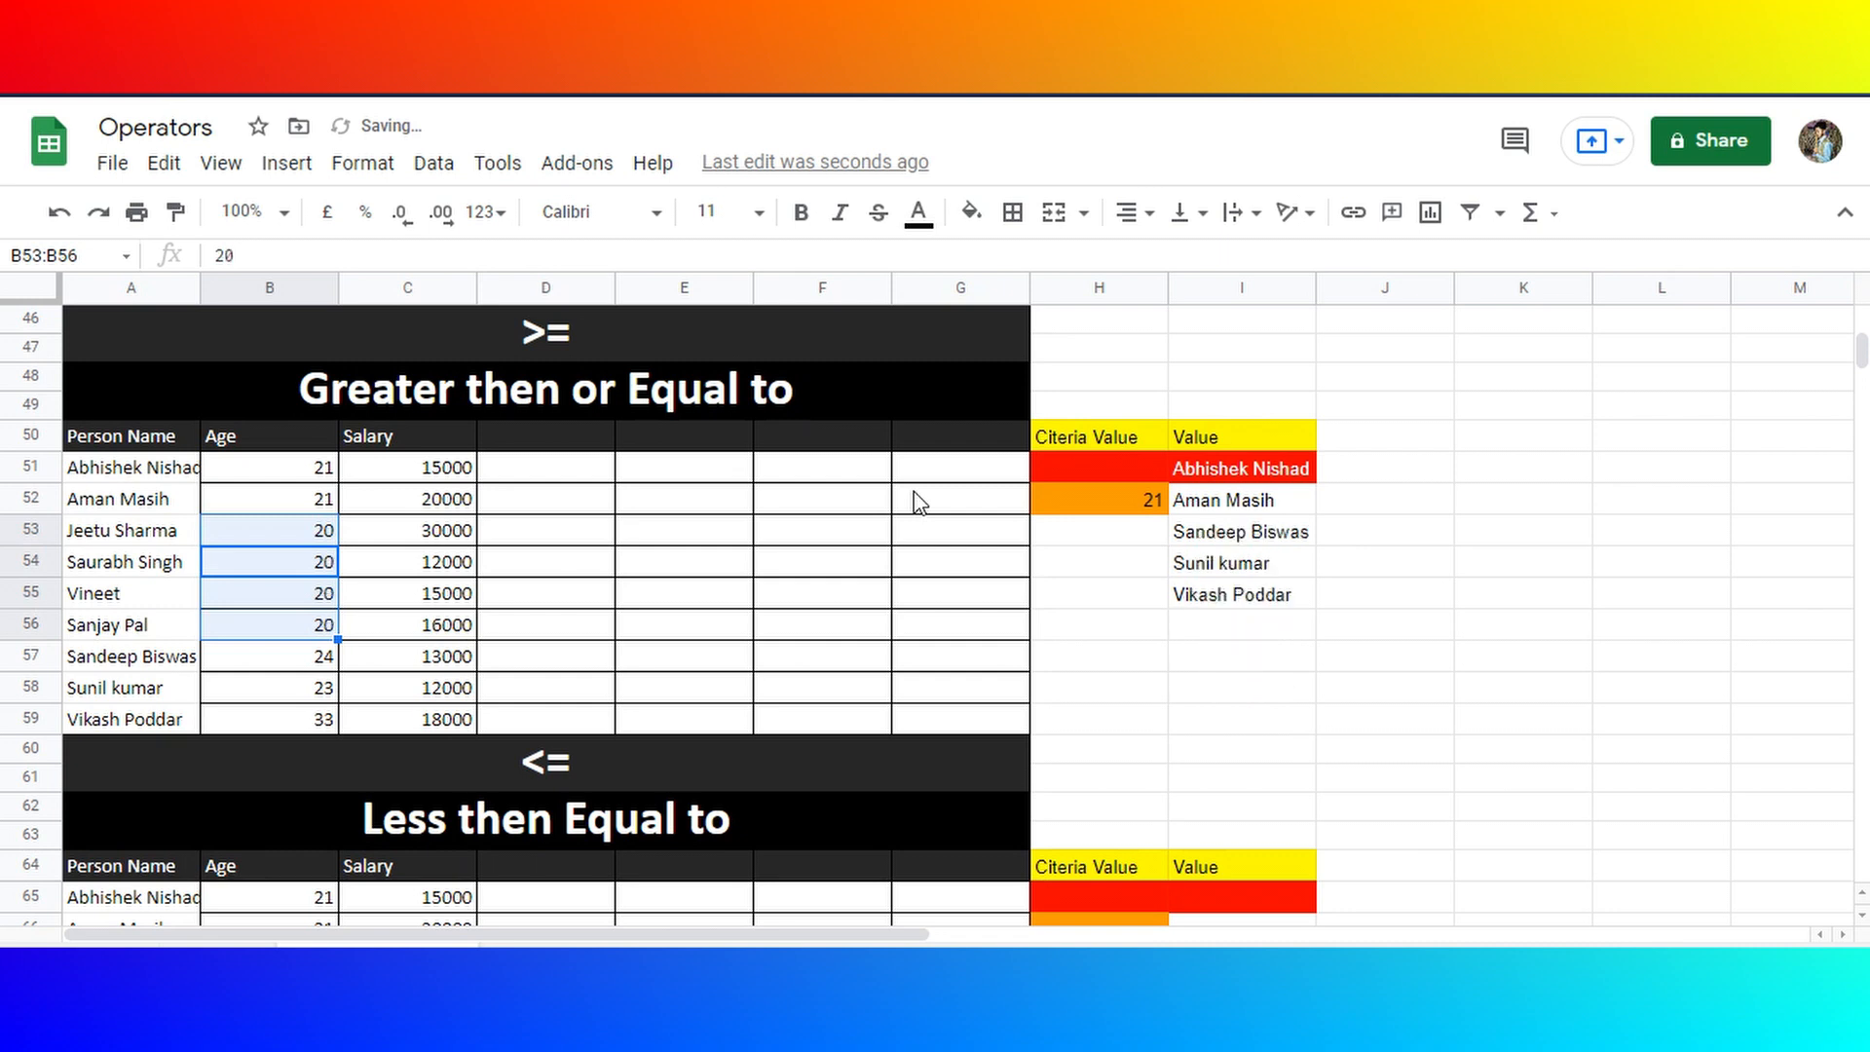
- Set the Greater then or Equal to section's criteria value in H52 to 20
key(Right)
key(Right)
key(Right)
key(Right)
key(Right)
key(Right)
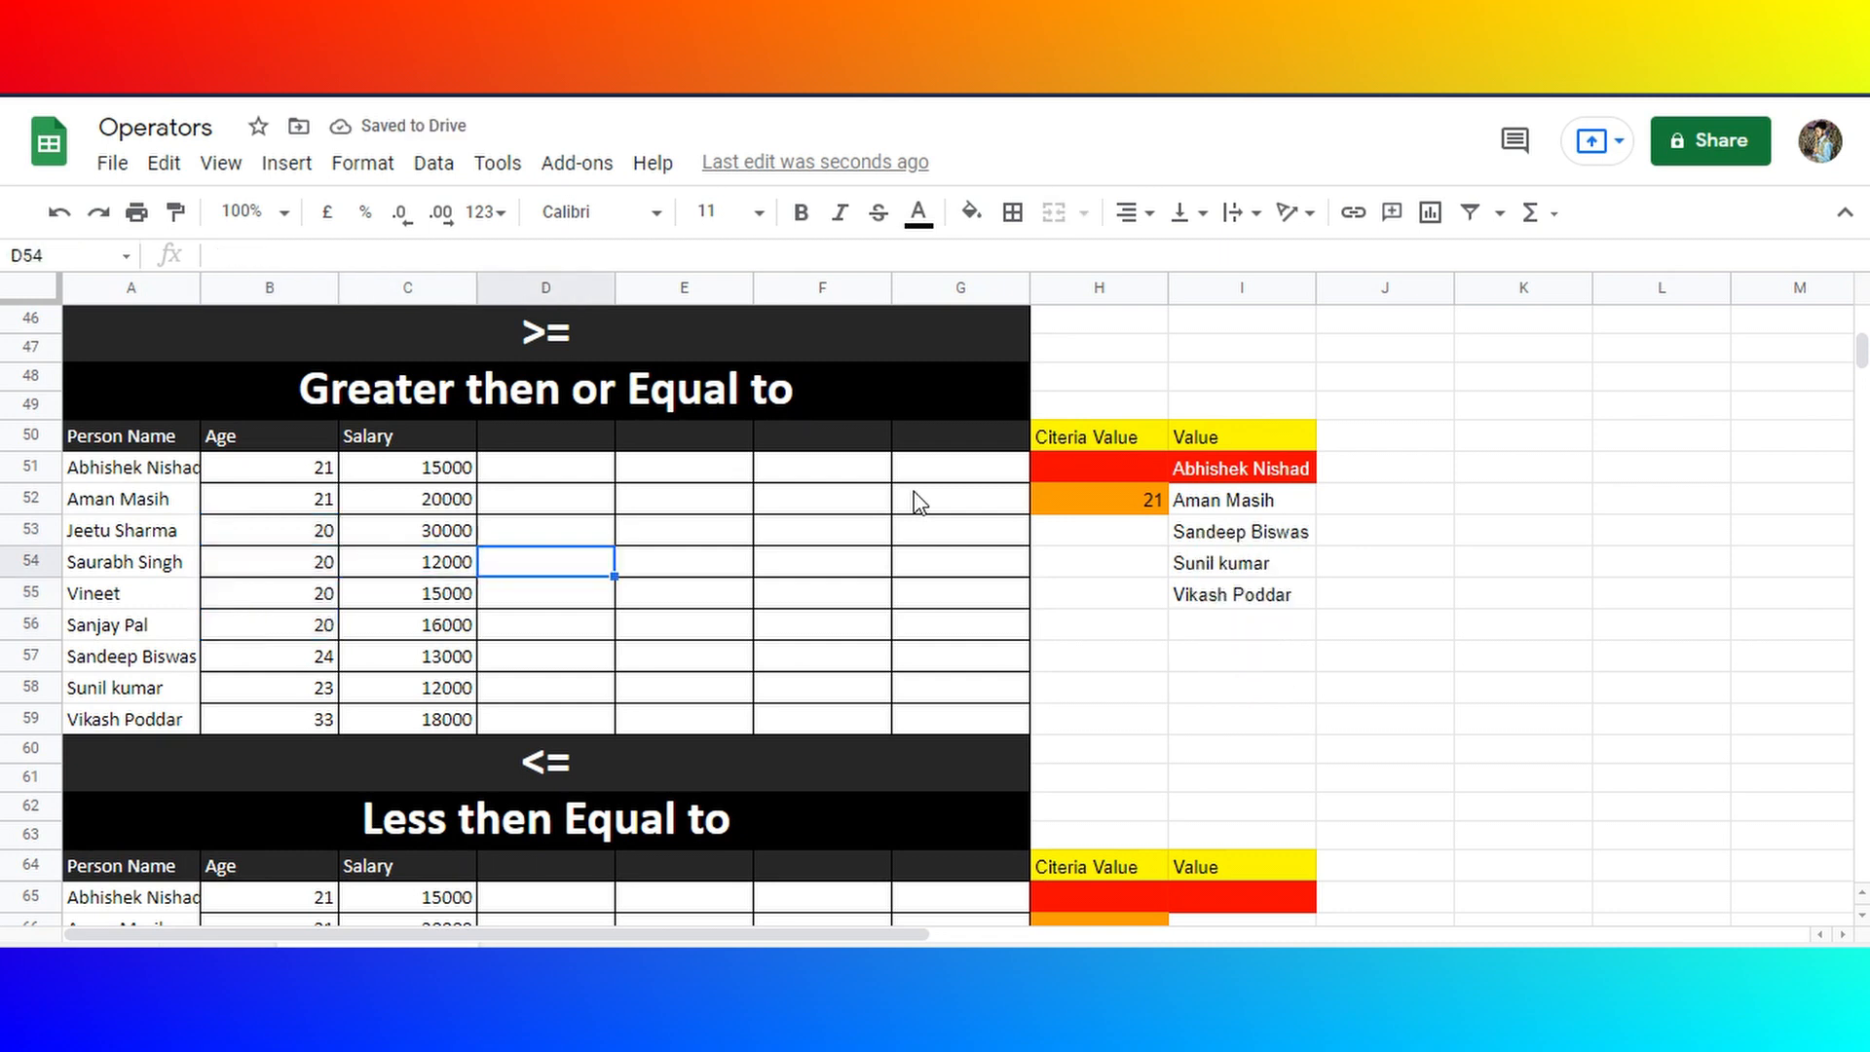
key(Up)
key(Up)
key(Right)
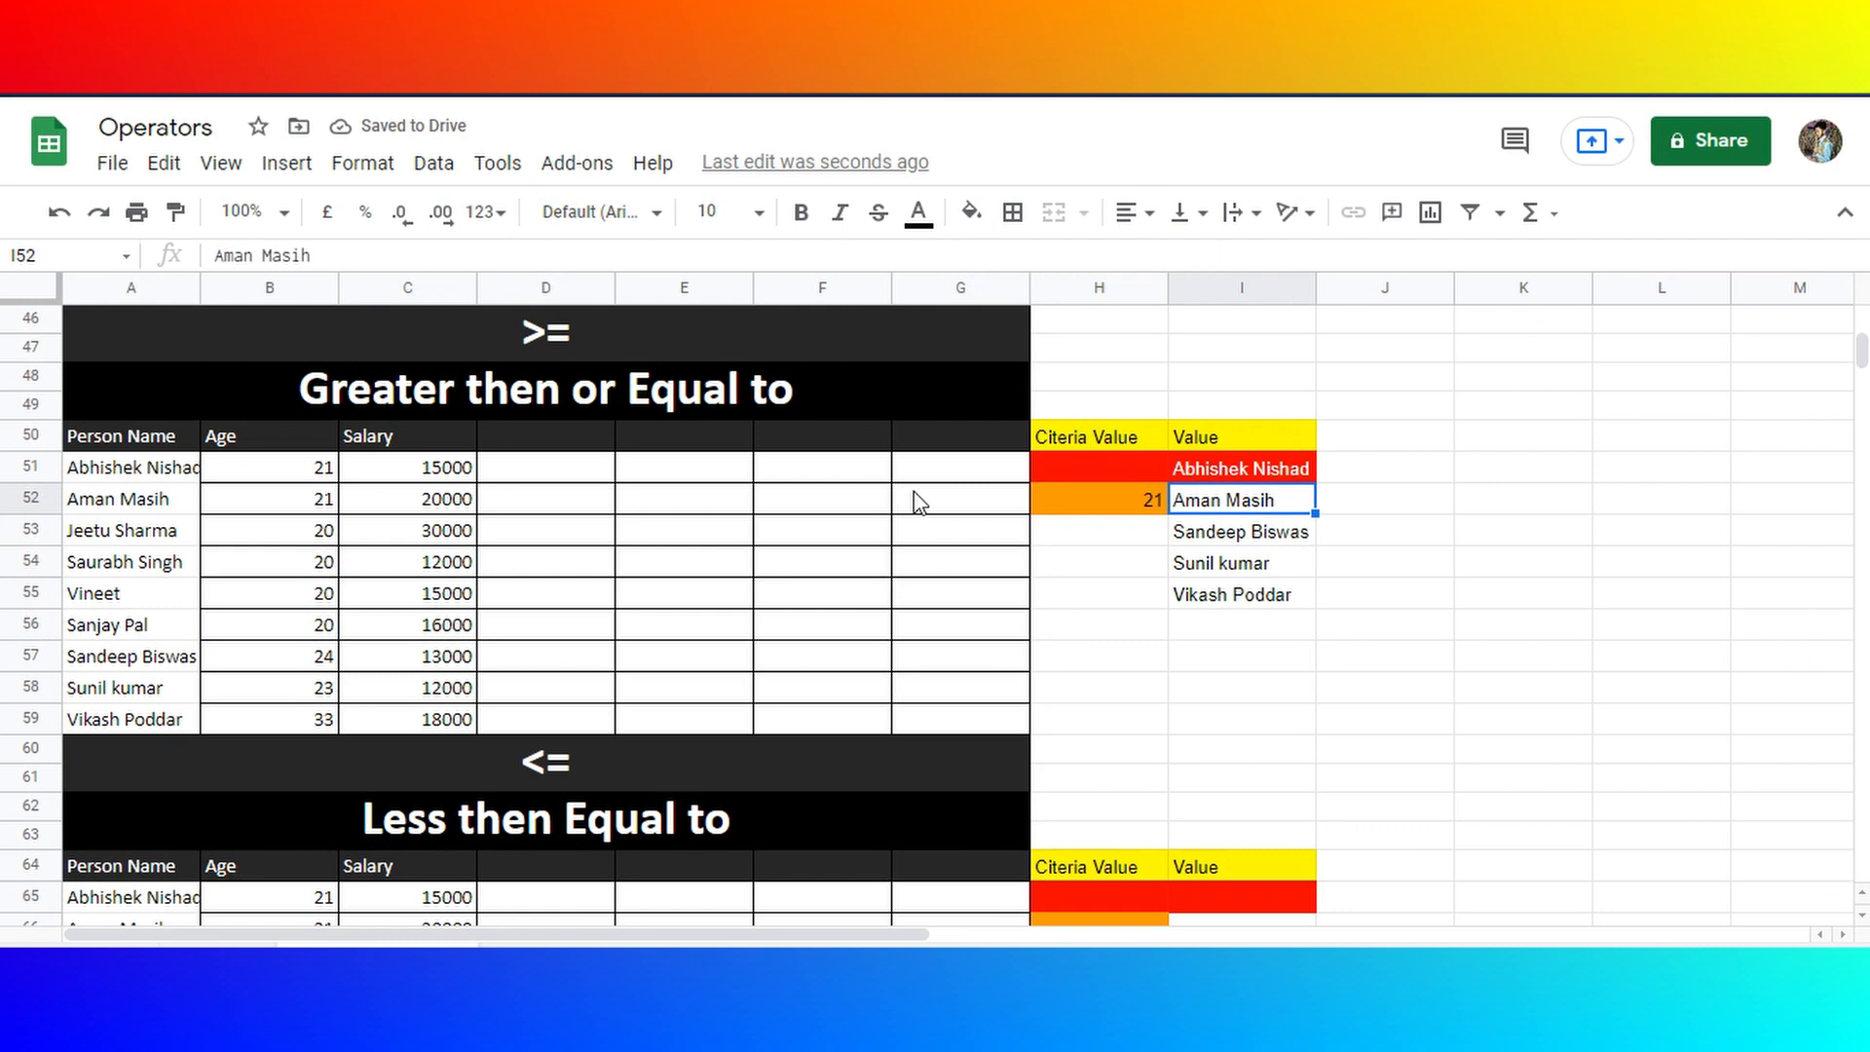
key(Left)
text(20)
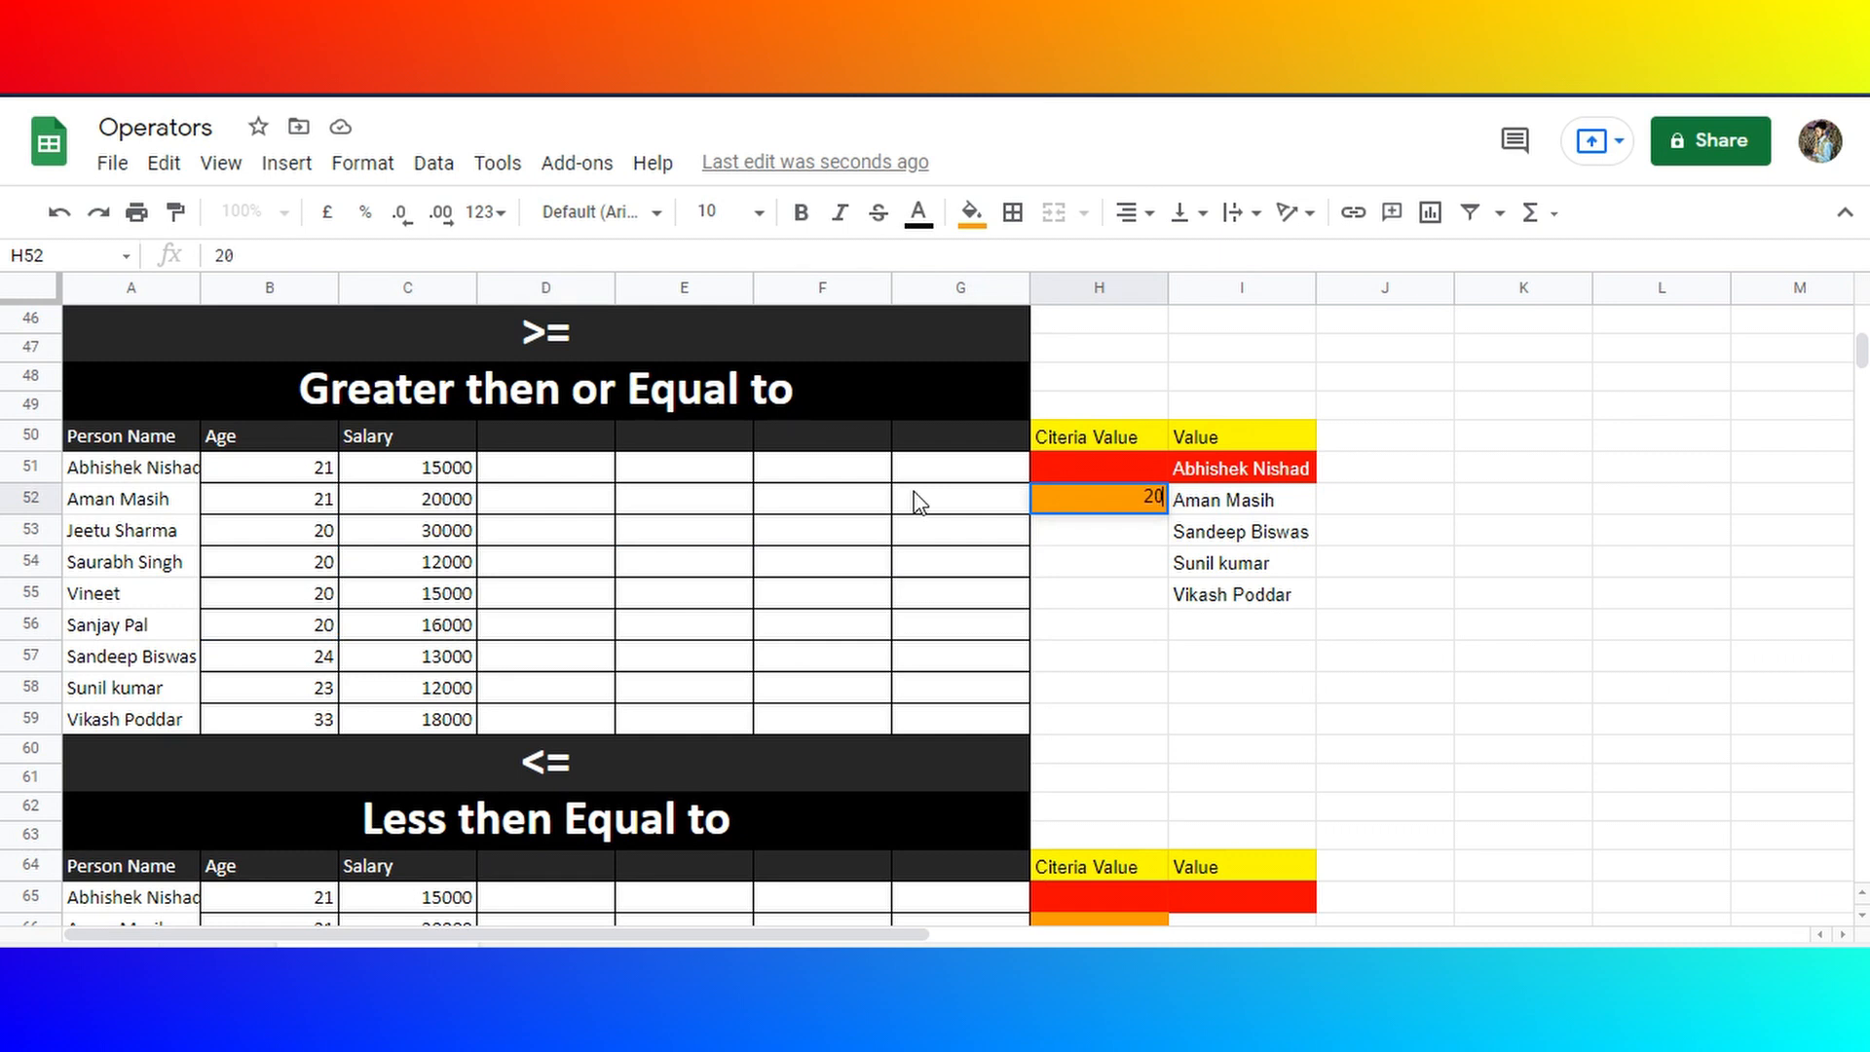
key(Return)
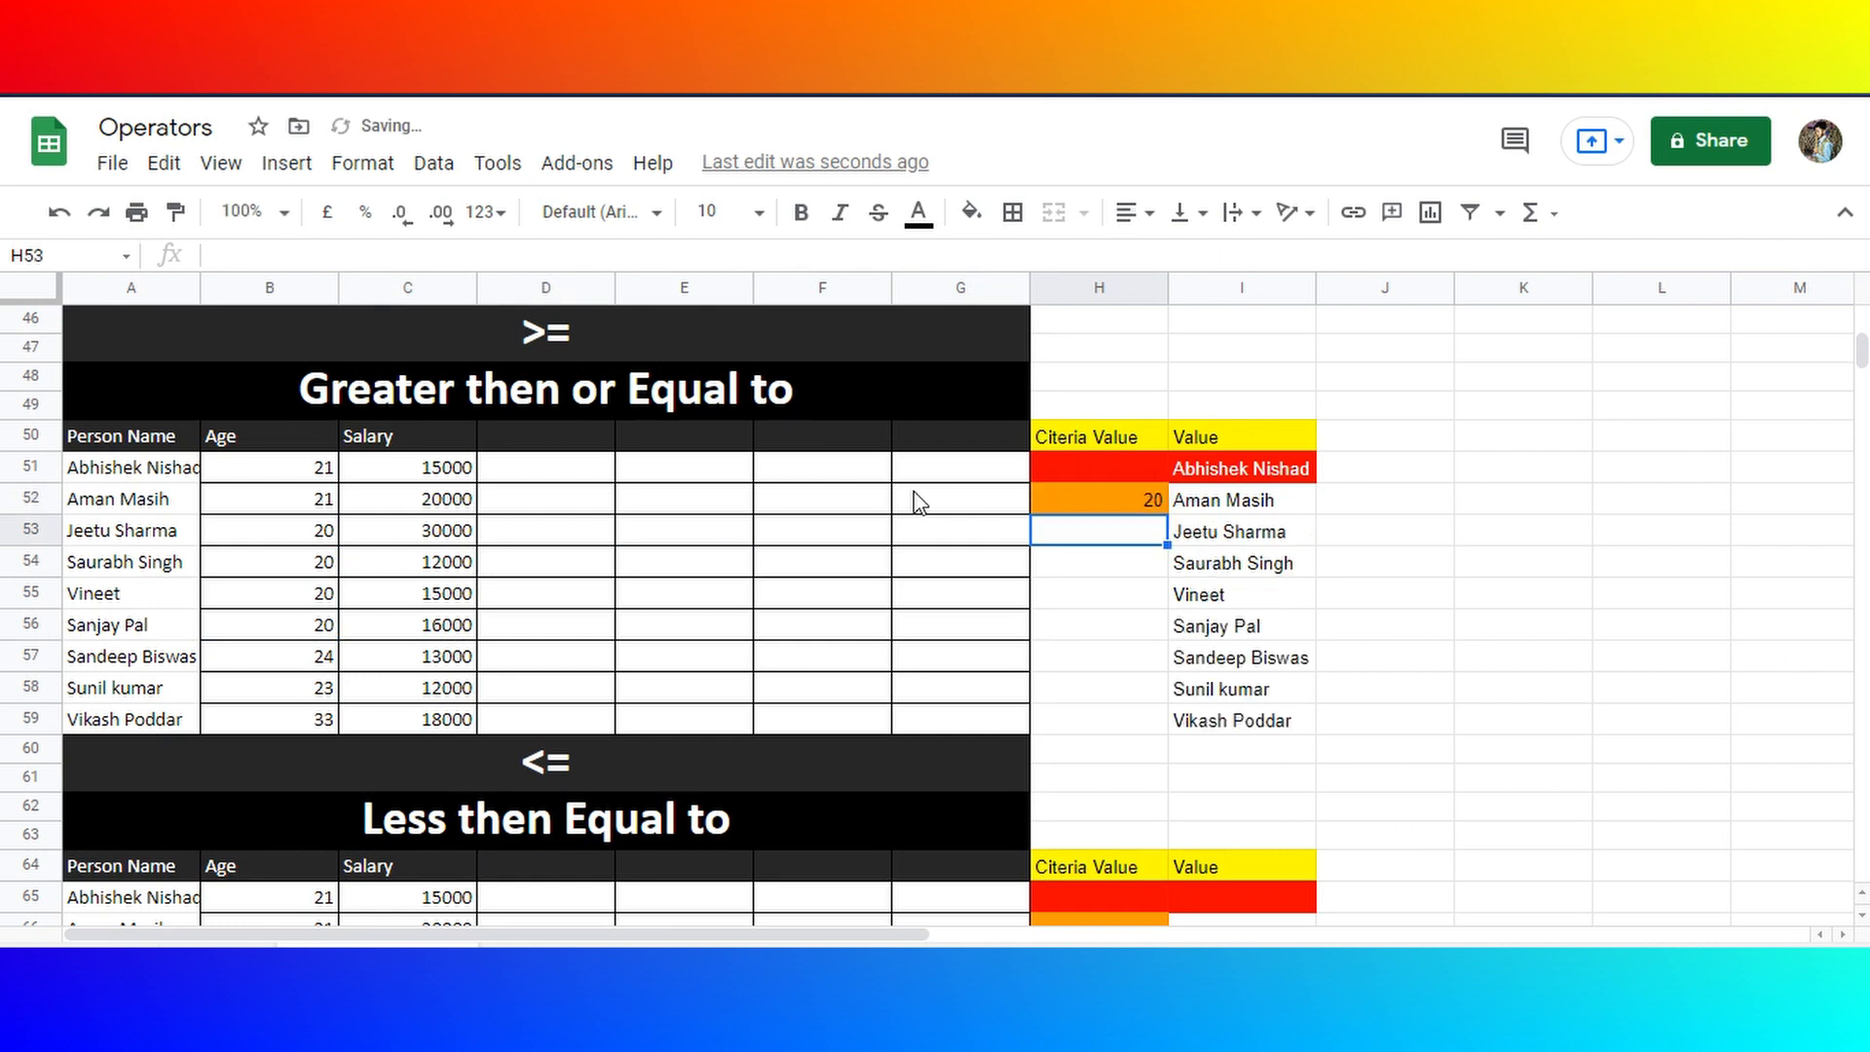
- Set the Greater then or Equal to section's criteria value in H52 to 24
key(Up)
text(2)
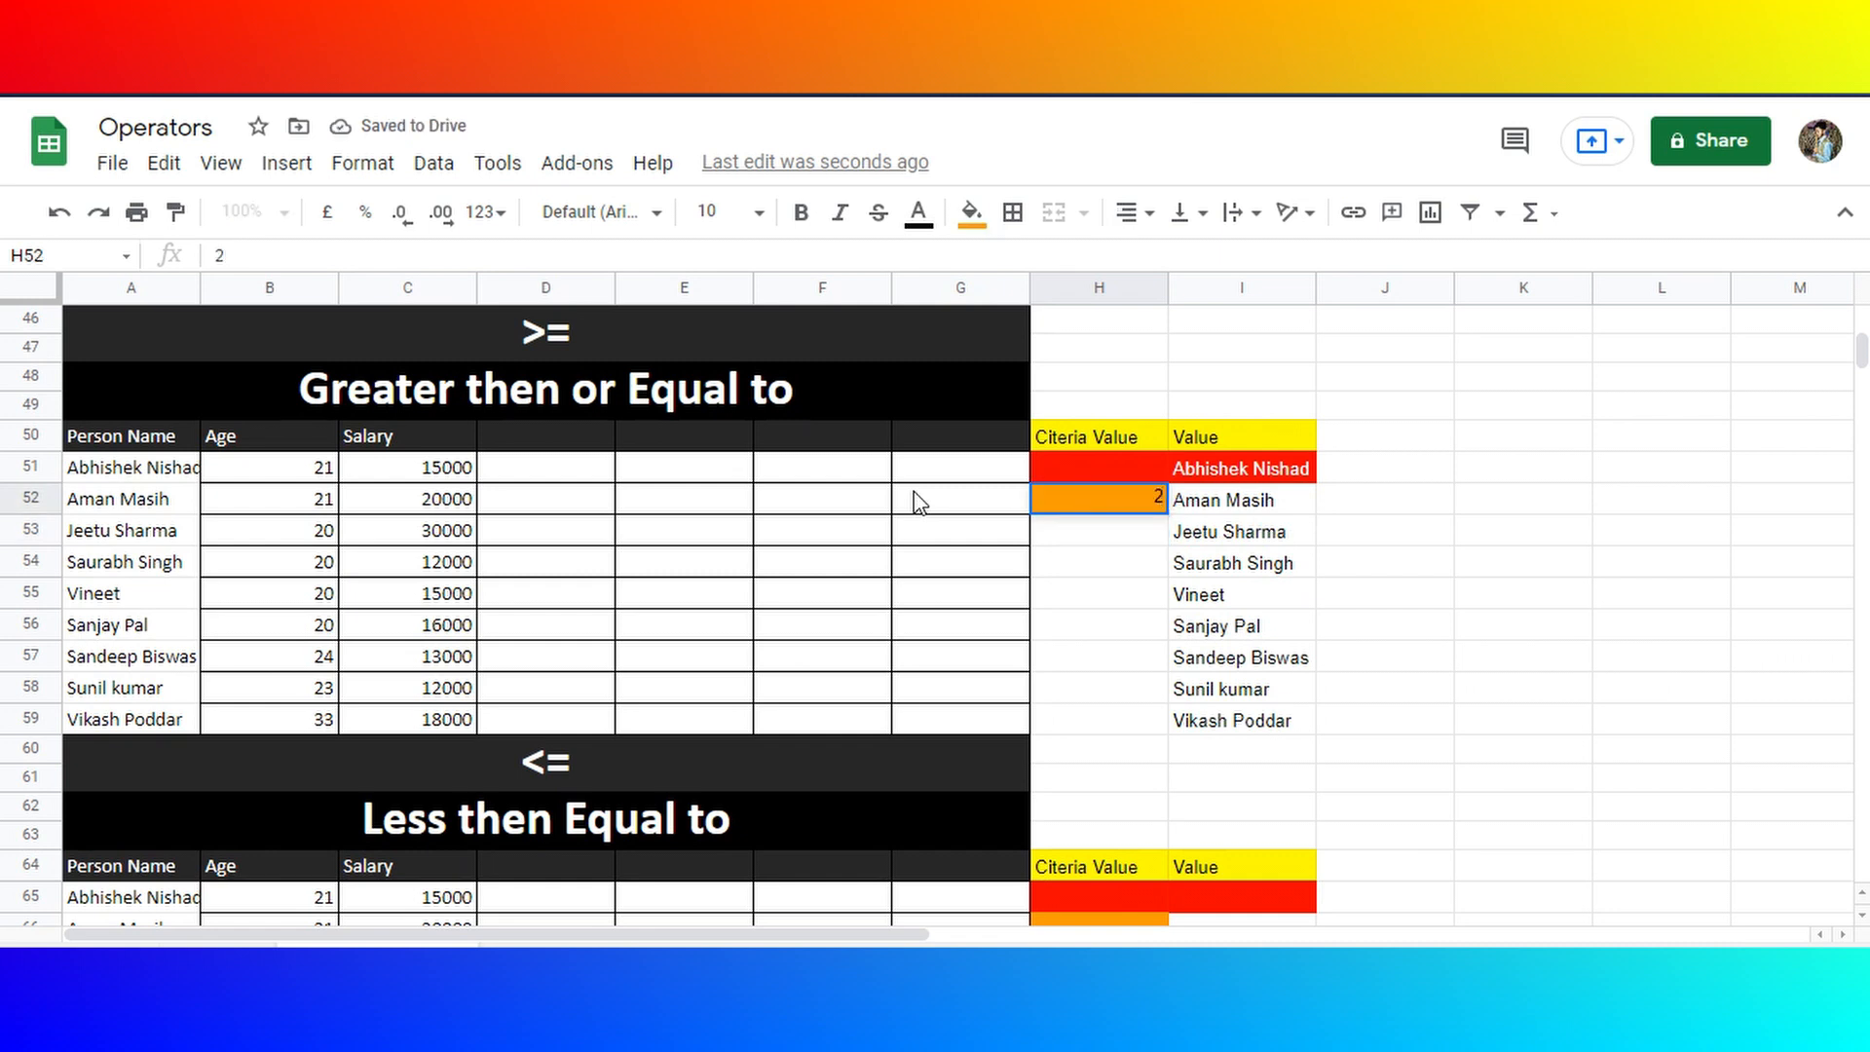
text(4)
key(Return)
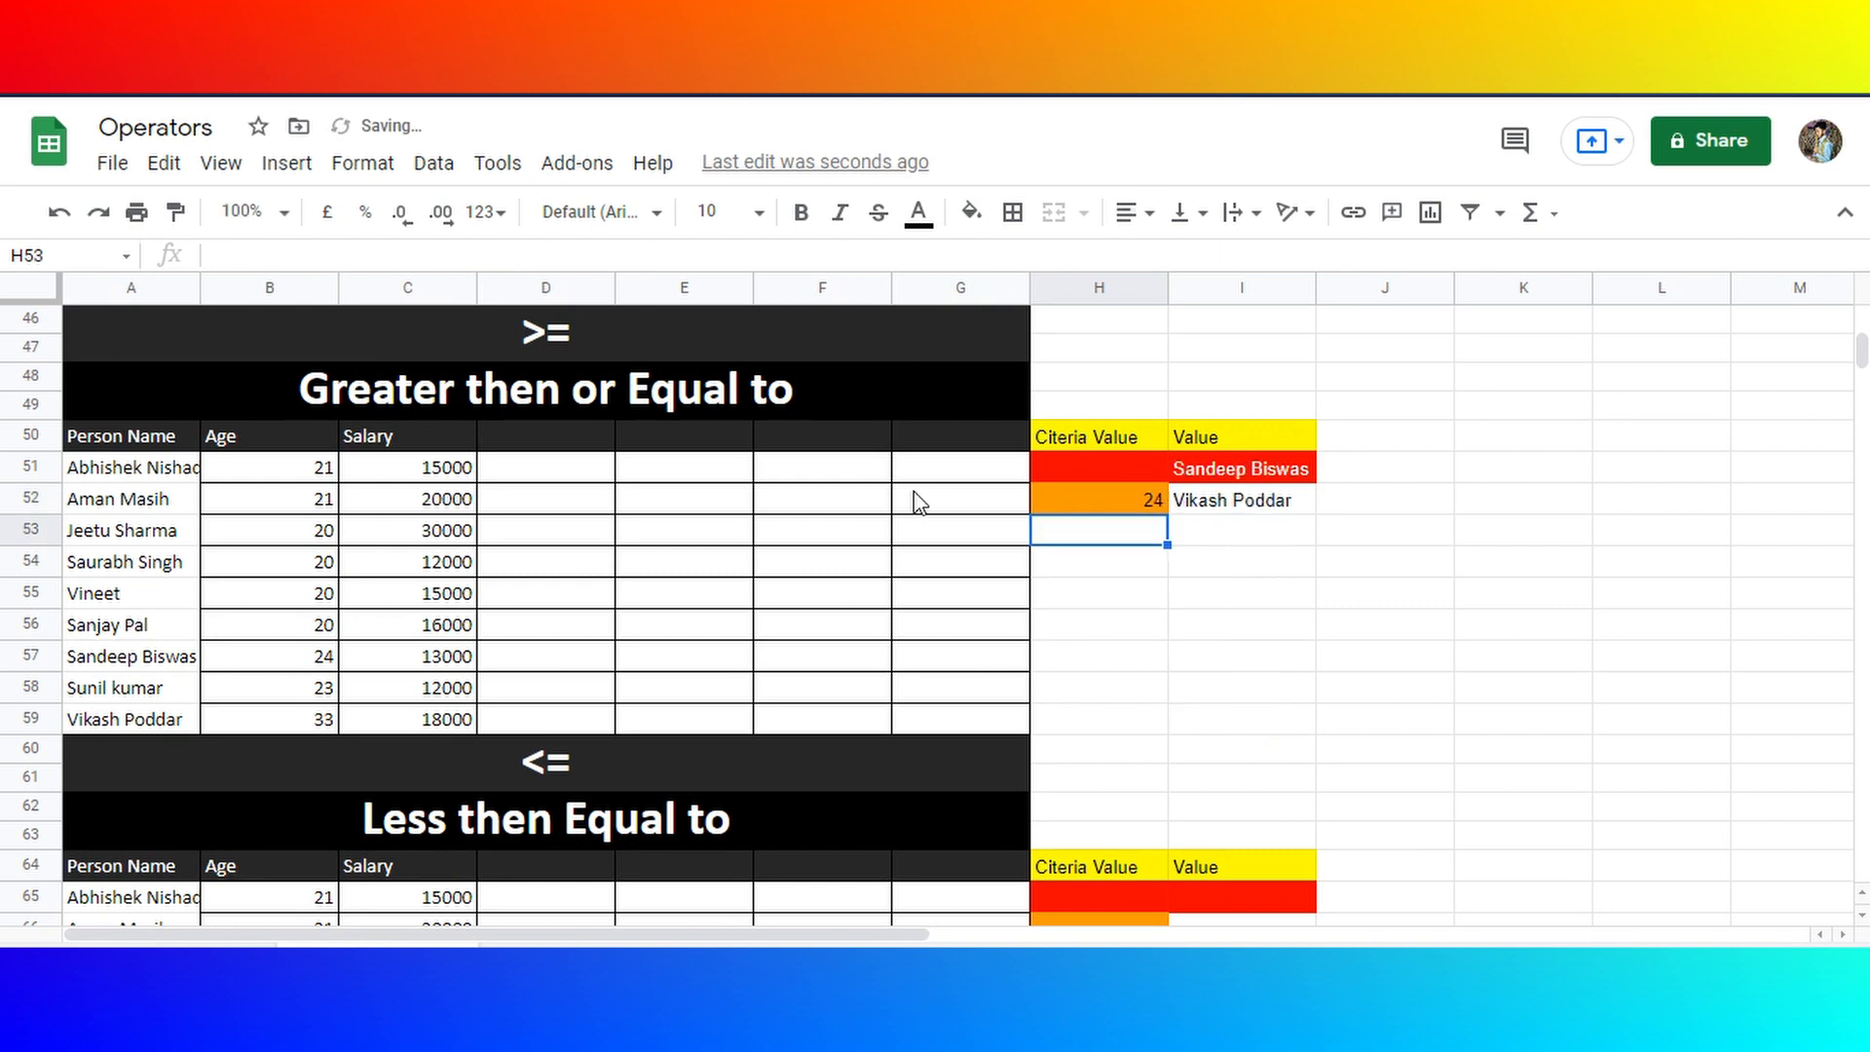
key(Up)
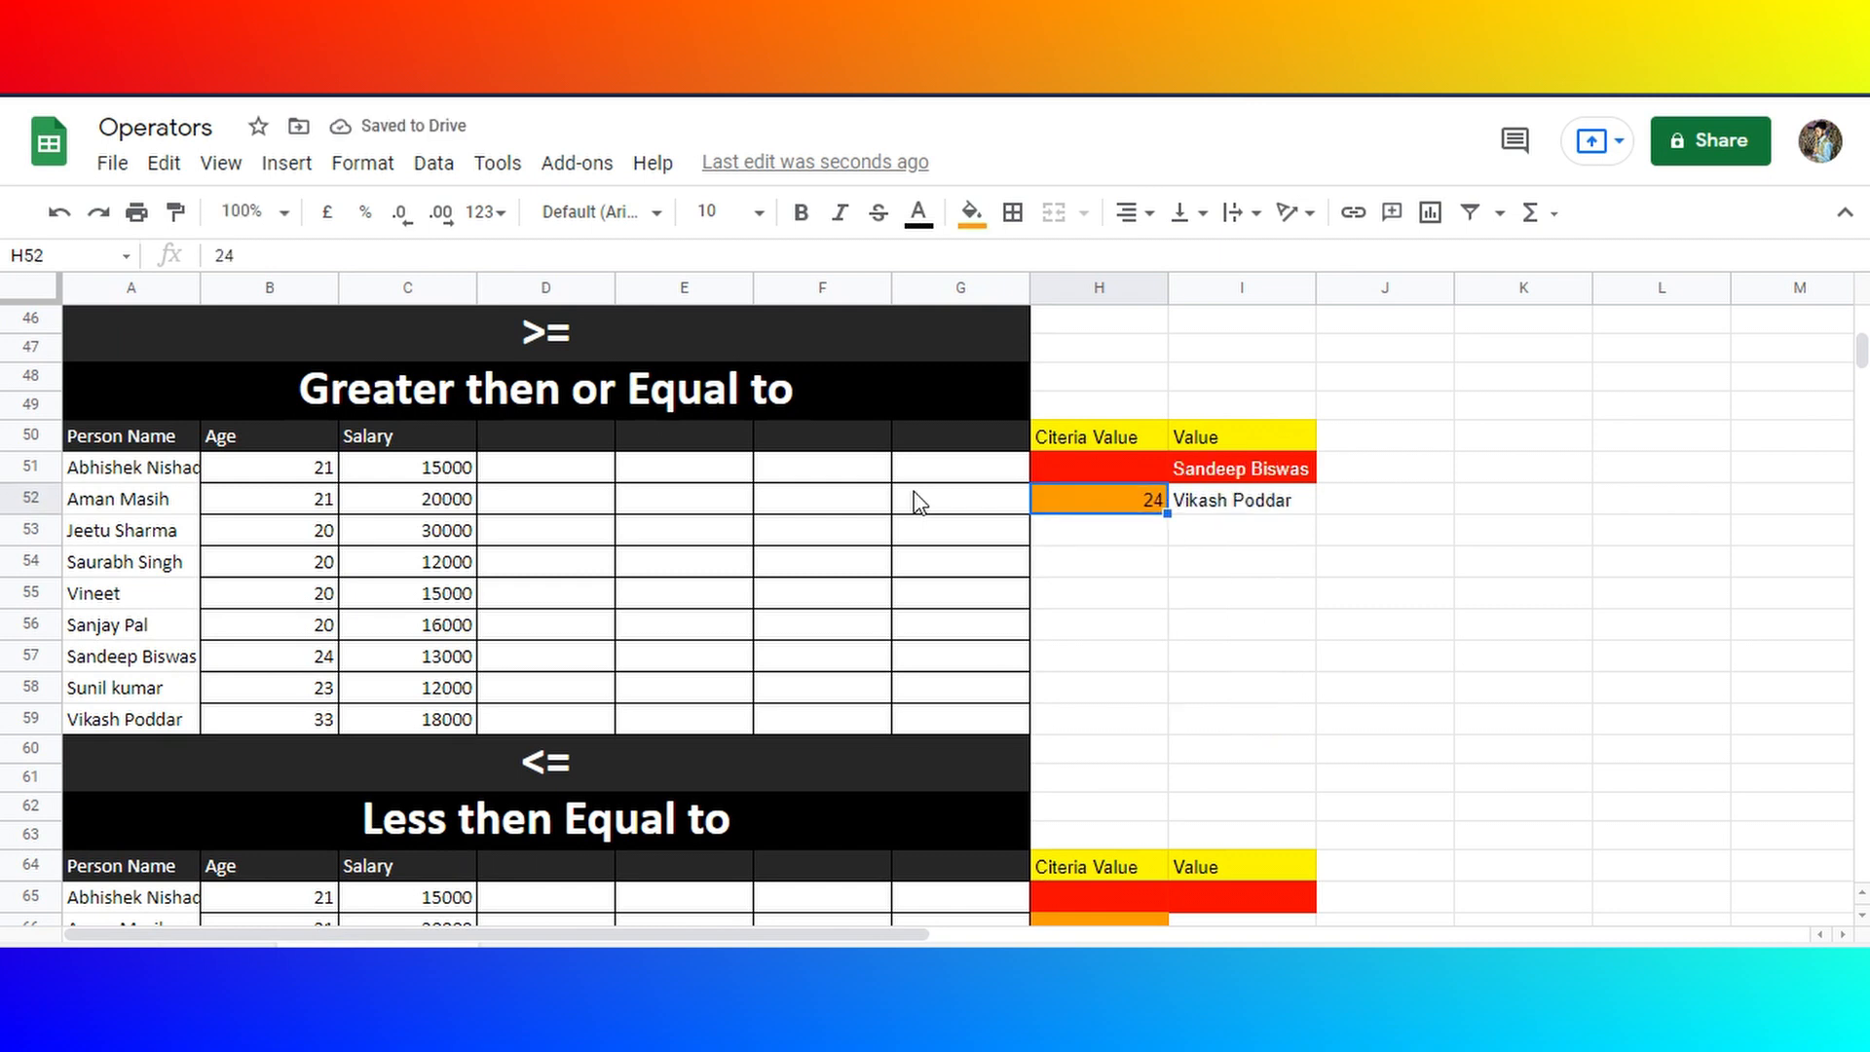
- Set the Less then Equal to section's criteria value in H66 to 21
key(Down)
key(Down)
key(Down)
key(Down)
key(Down)
key(Down)
key(Down)
key(Down)
key(Down)
key(Down)
key(Down)
key(Down)
key(Down)
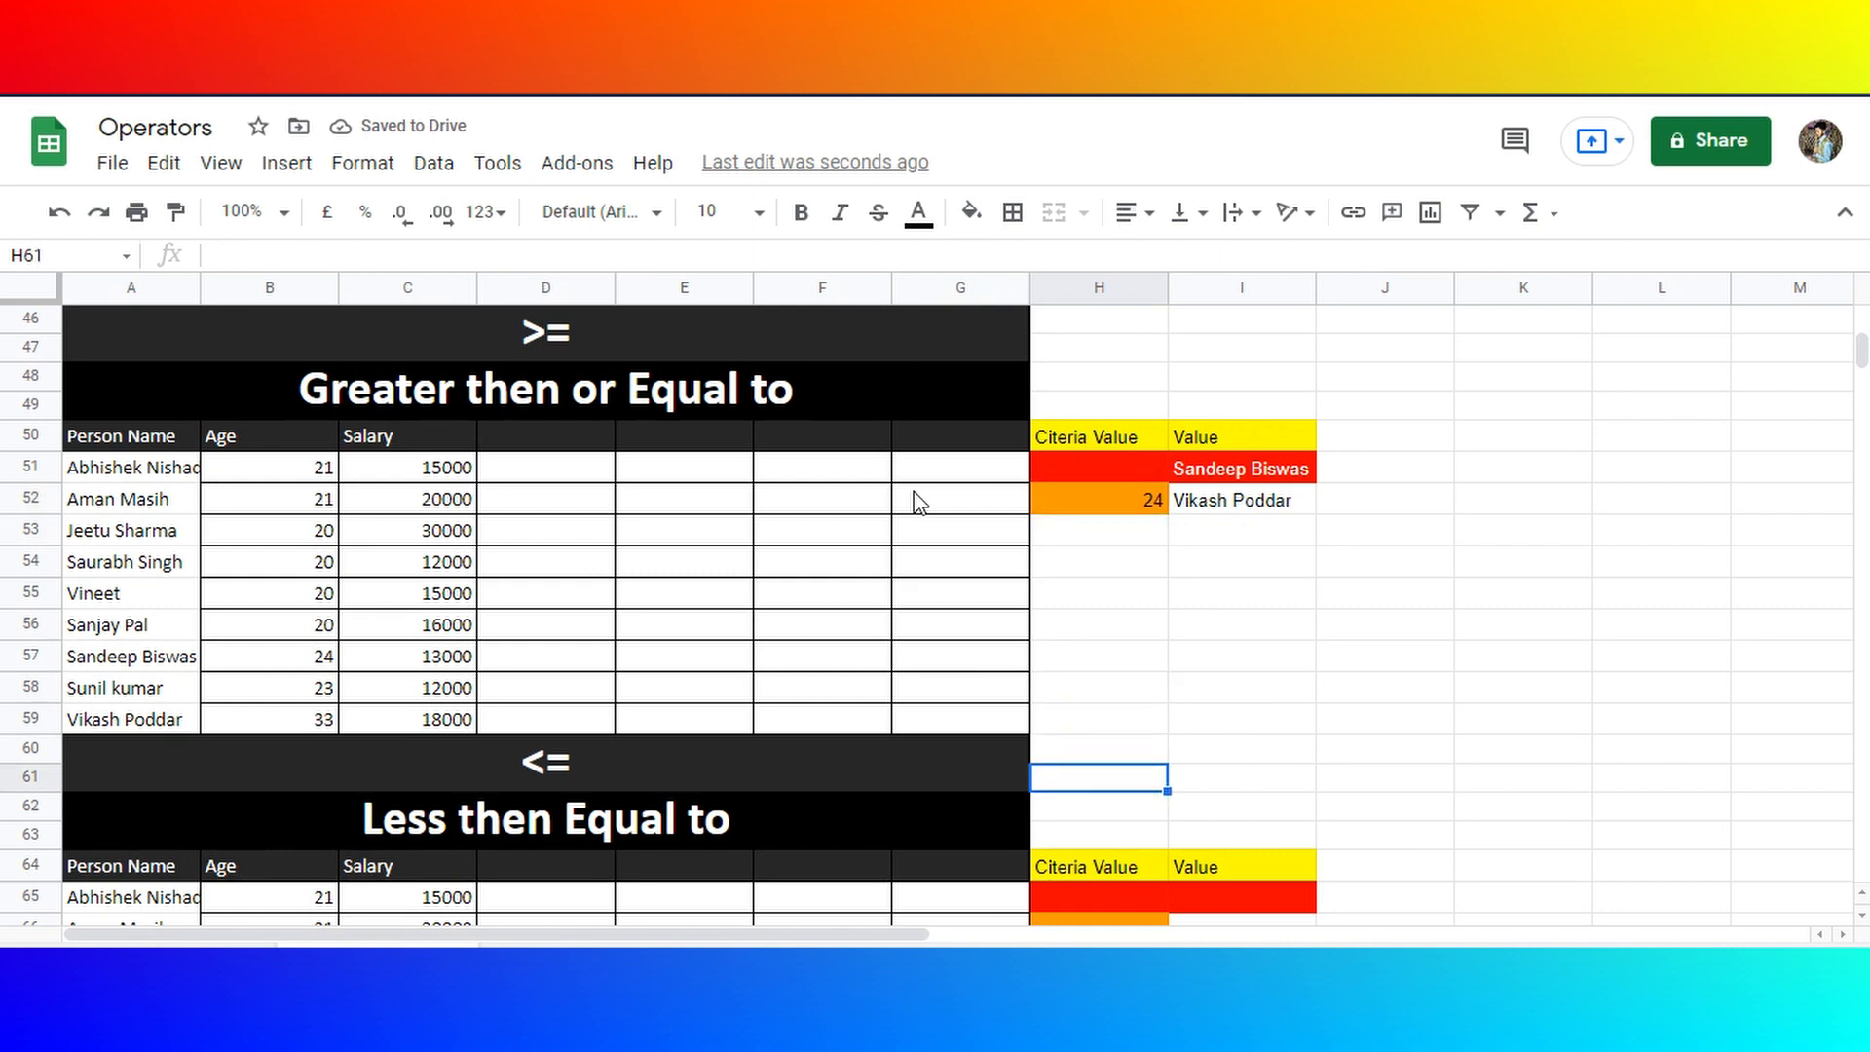
key(Down)
key(Down)
key(Down)
key(Down)
key(Down)
key(Down)
key(Down)
key(Down)
key(Down)
key(Down)
key(Down)
key(Down)
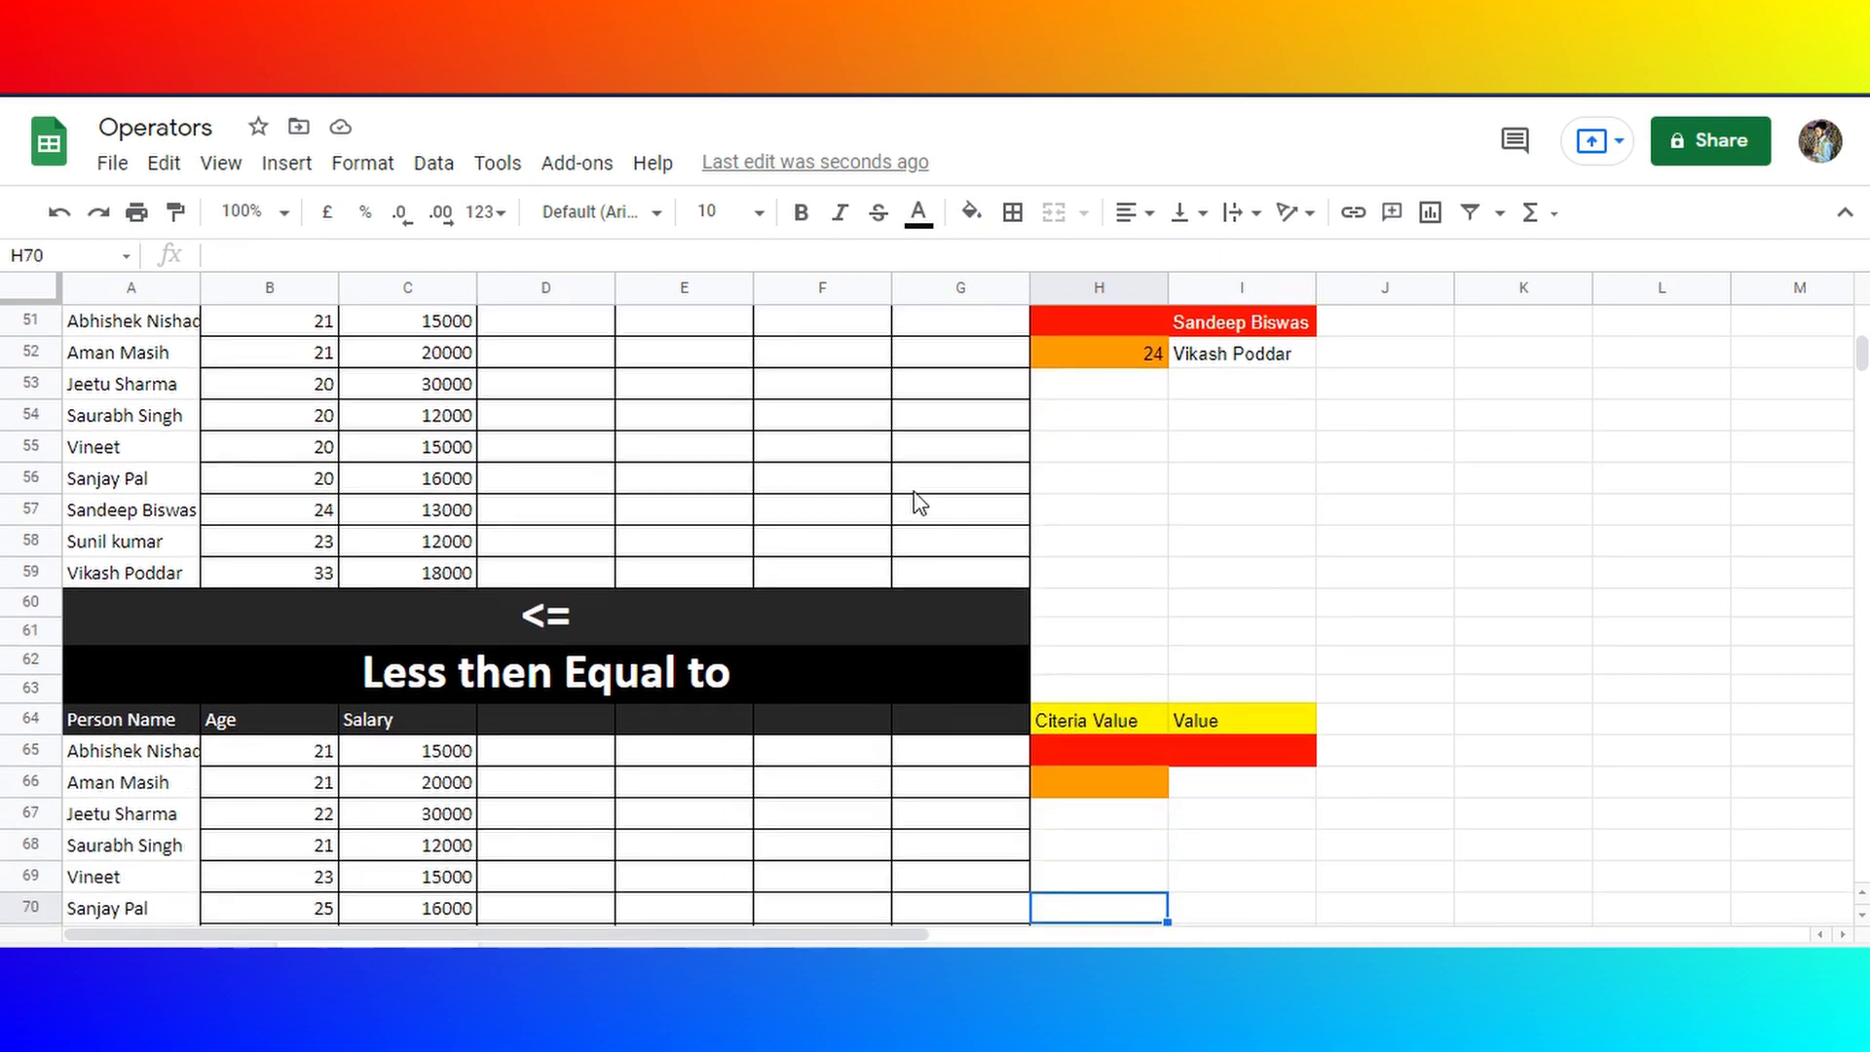
key(Down)
key(Down)
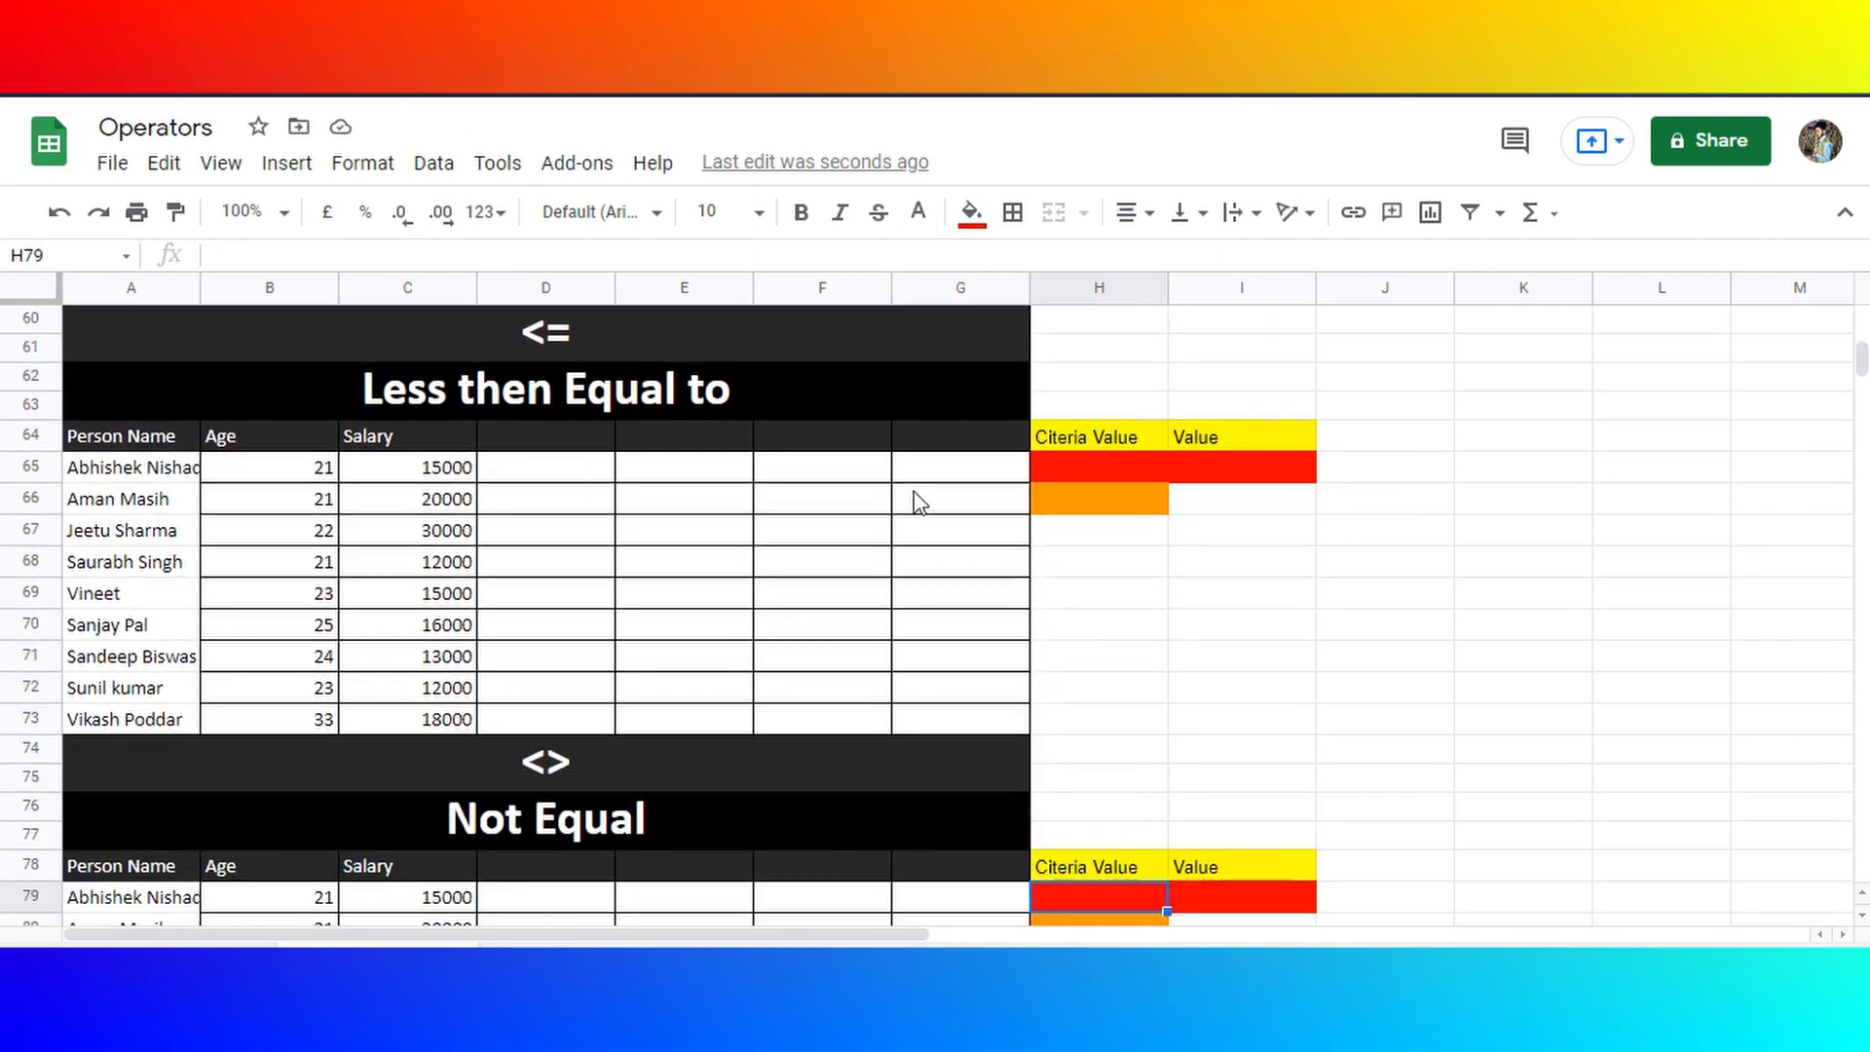
key(Up)
key(Up)
key(Up)
key(Up)
key(Up)
key(Up)
key(Up)
key(Up)
key(Up)
key(Up)
key(Up)
key(Up)
key(Up)
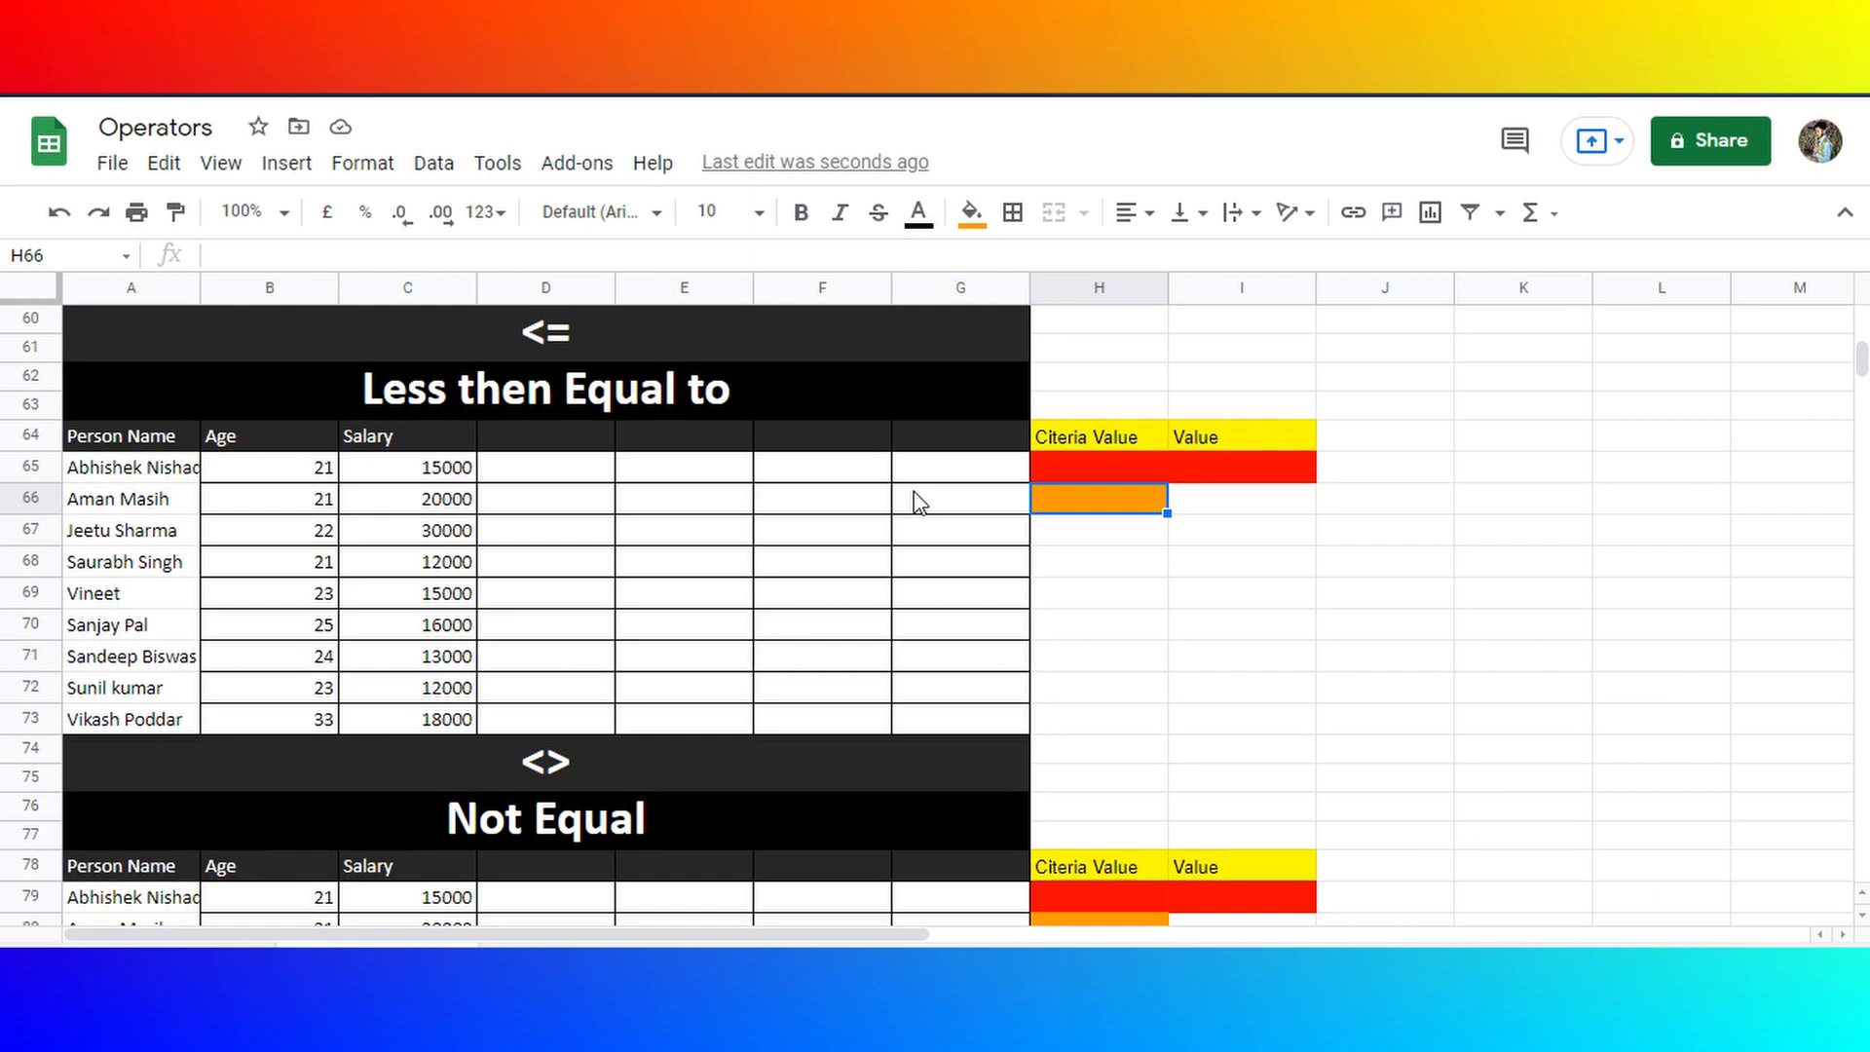
text(21)
key(Return)
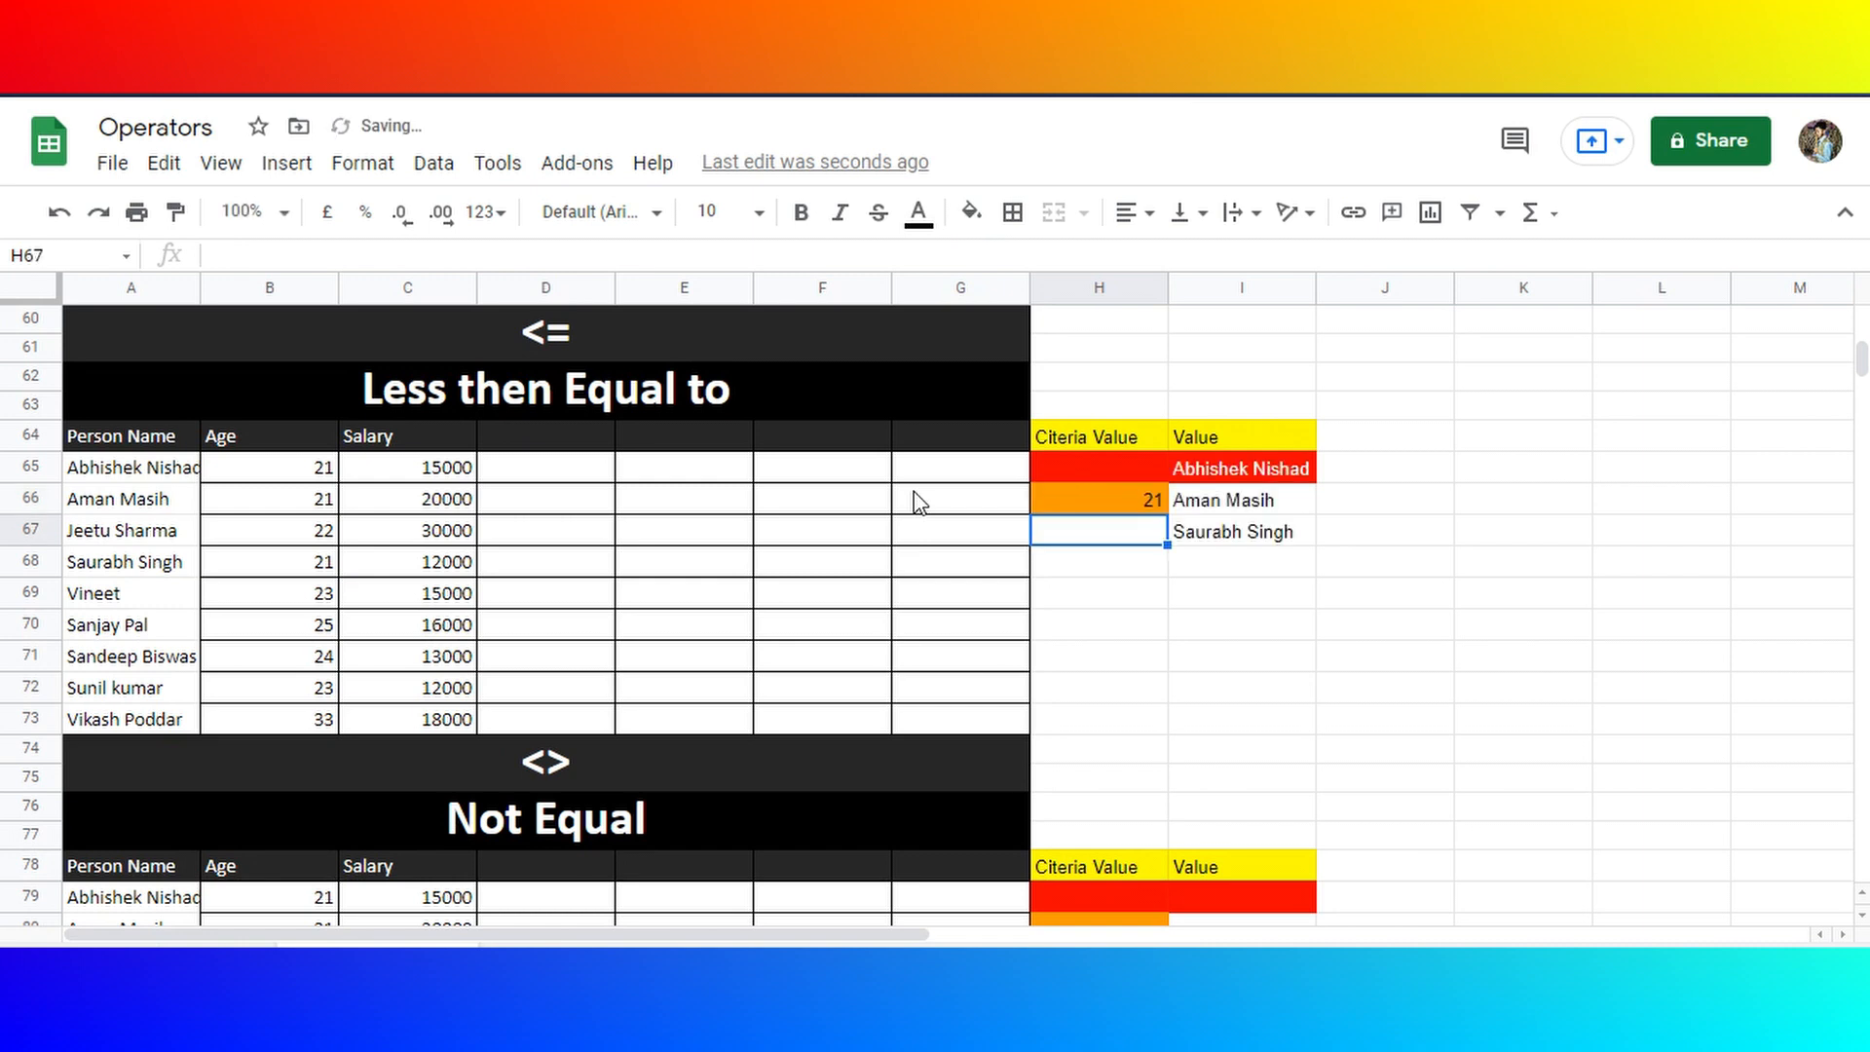
- Check the rows matching the H66 criteria, and change the age in B69 of the Less then Equal to table to 20
drag(119, 470, 388, 500)
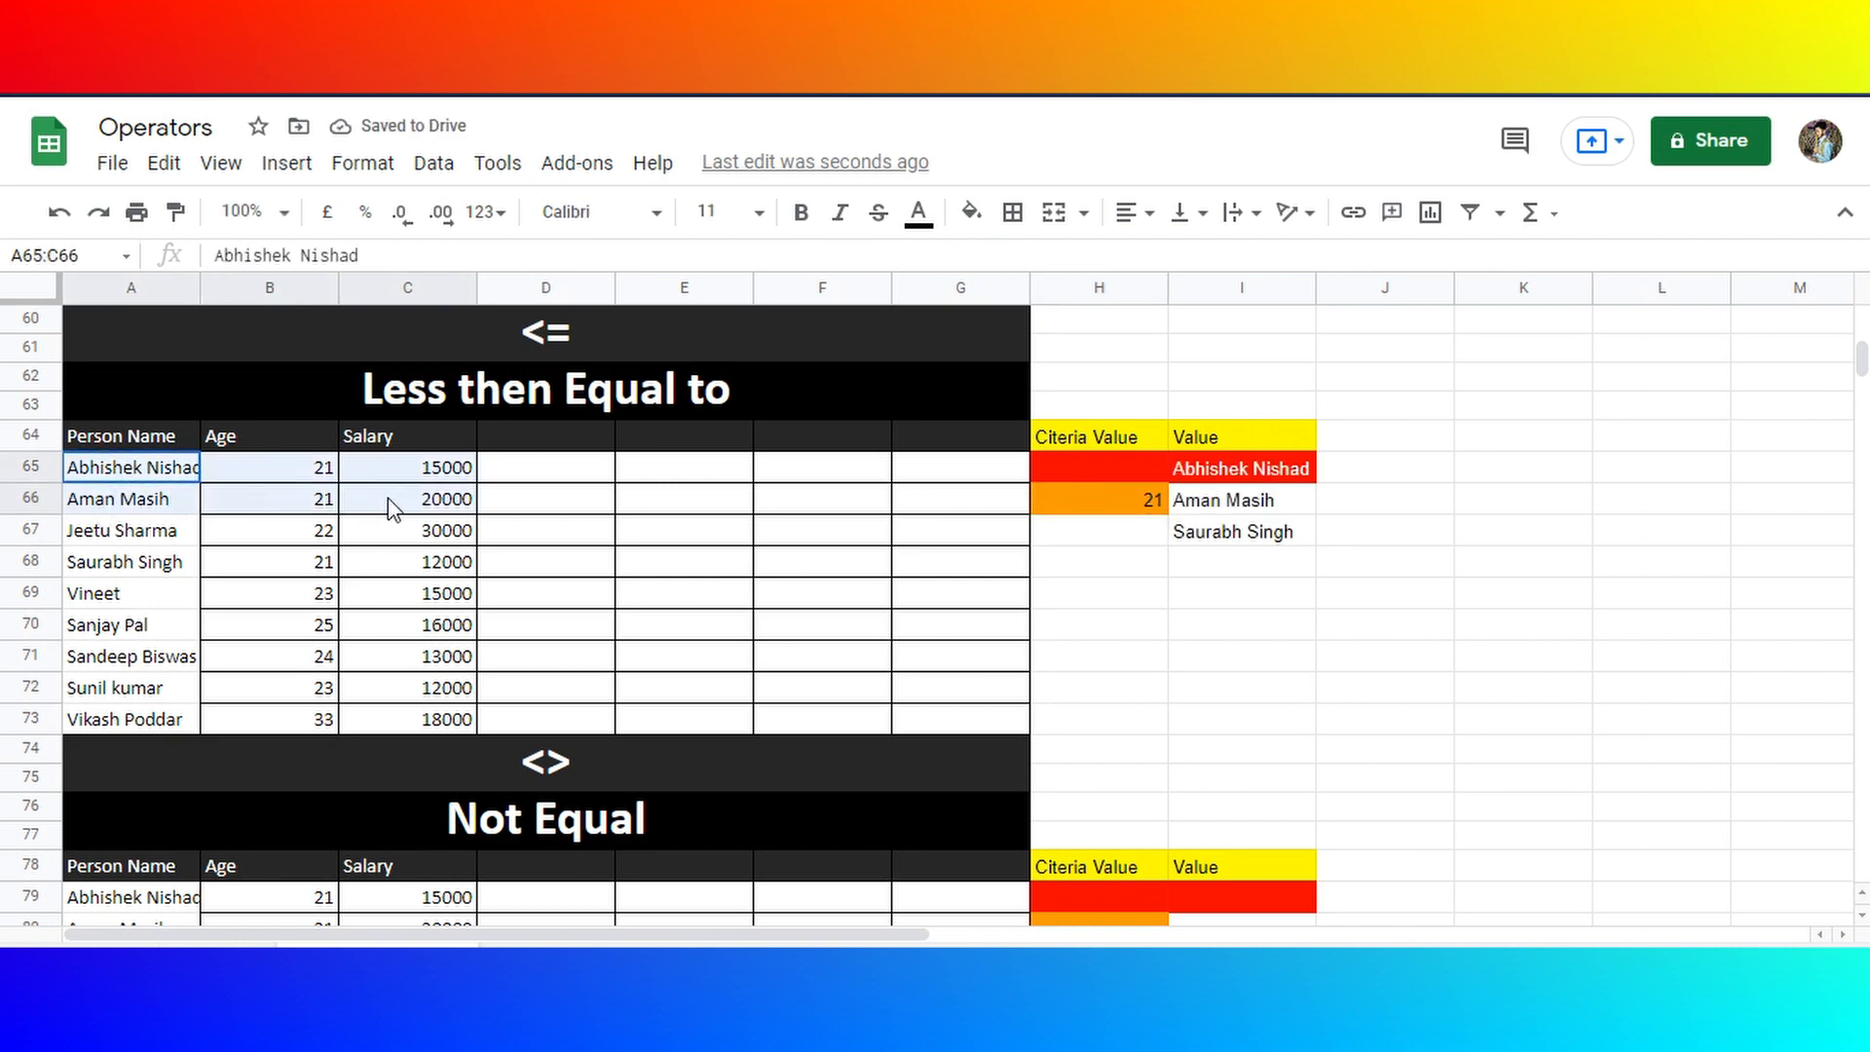
click(271, 562)
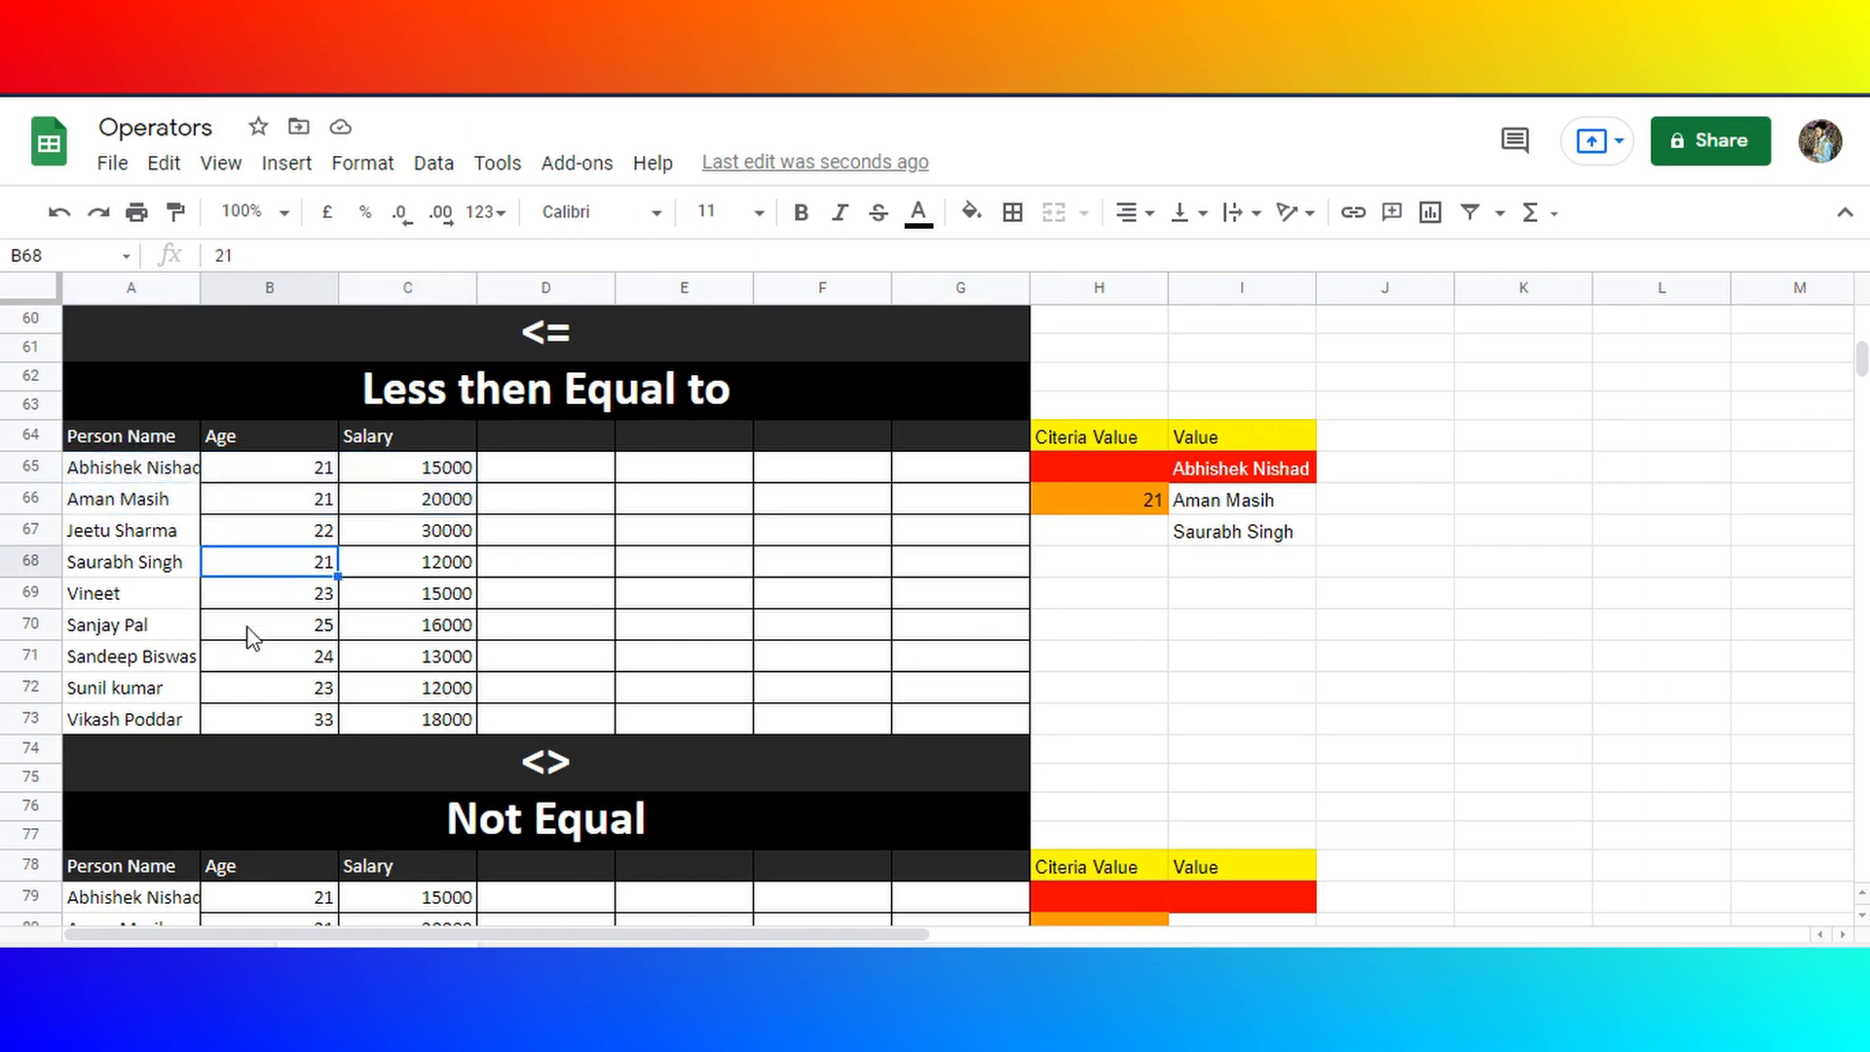
click(309, 604)
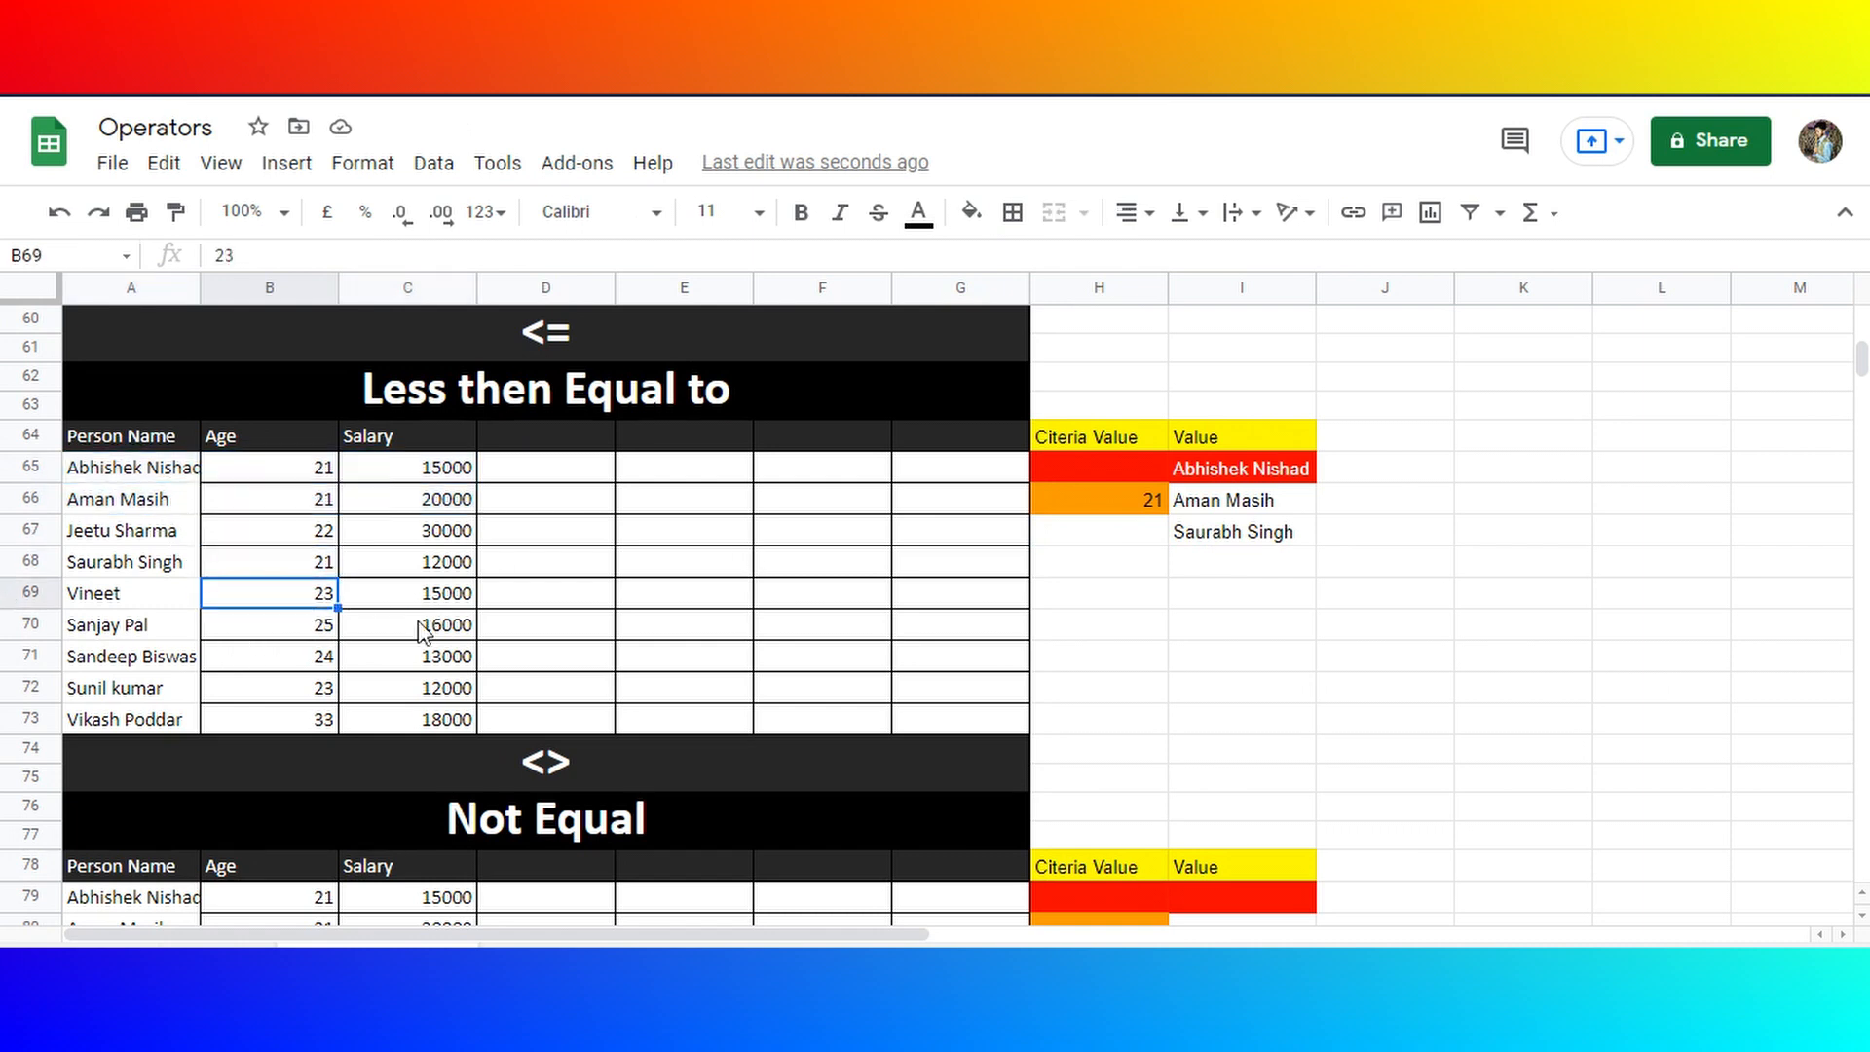
text(20)
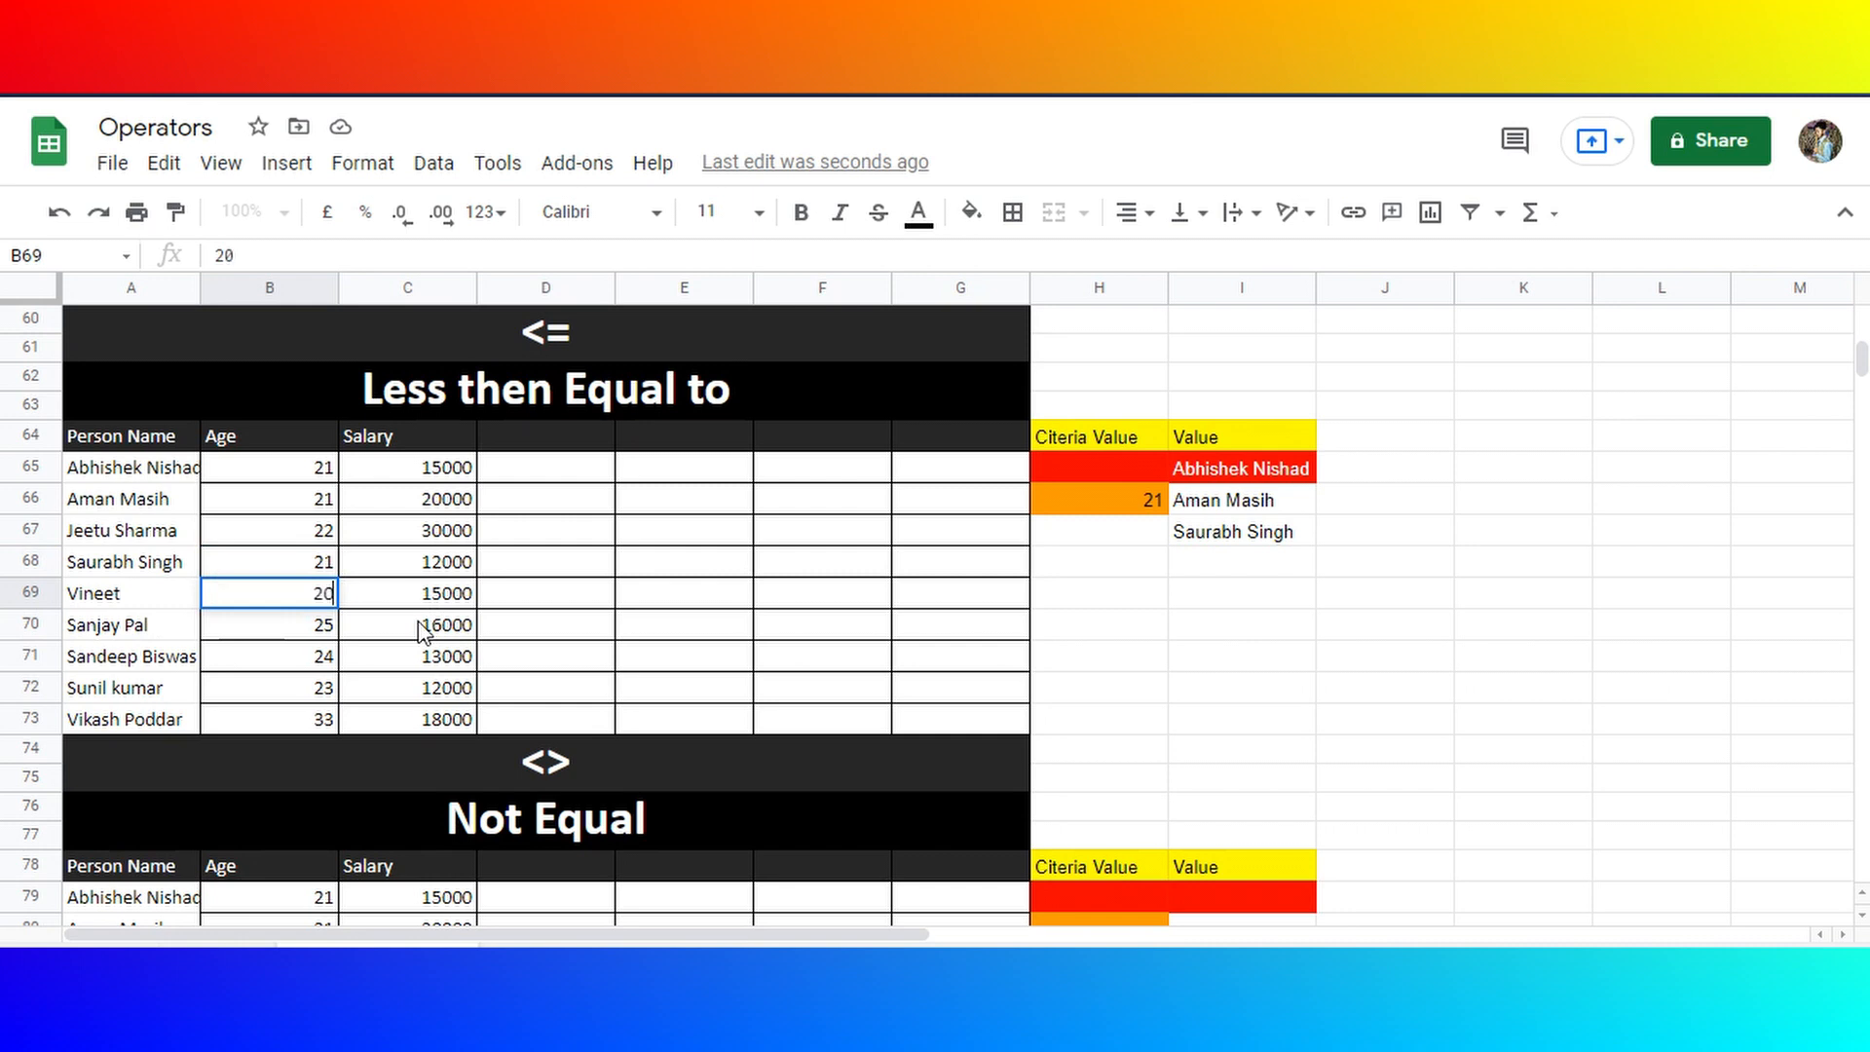
key(Return)
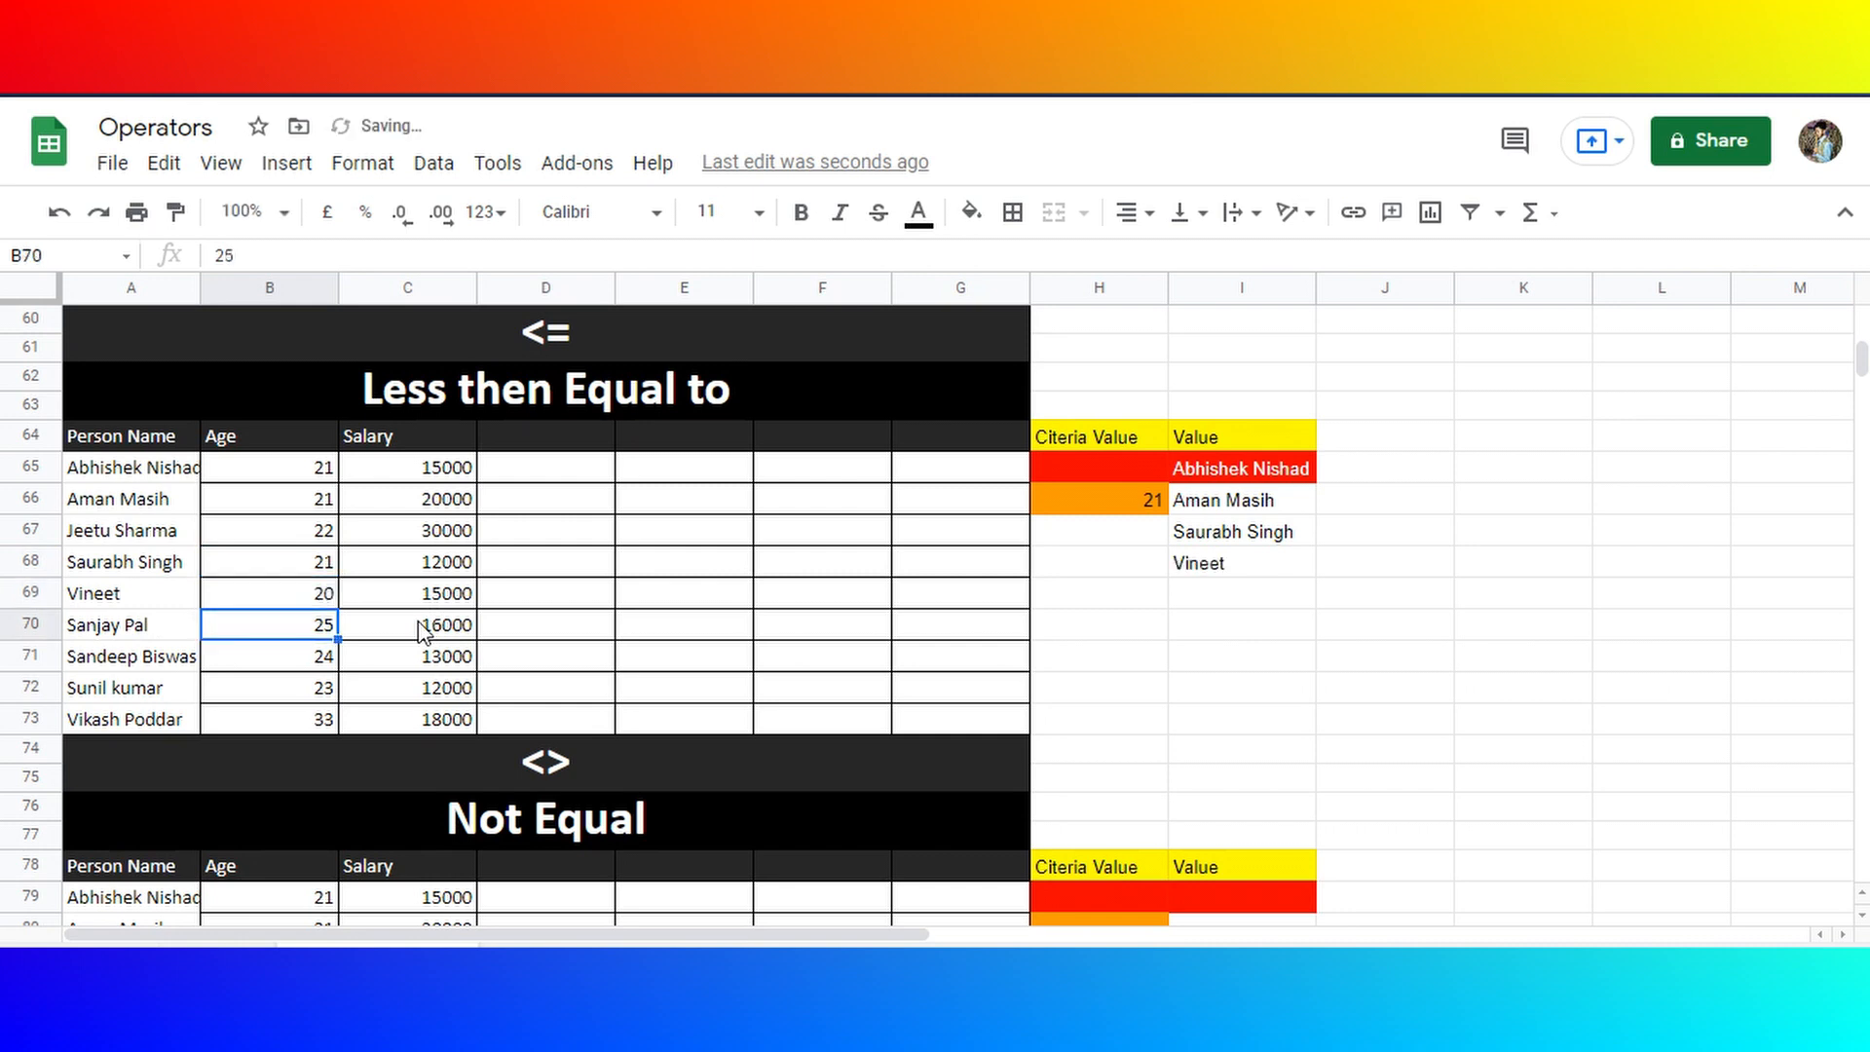
- Inspect the <= operator between B65:B73 and H66 in the FILTER formula in I65
click(1235, 475)
double_click(1235, 475)
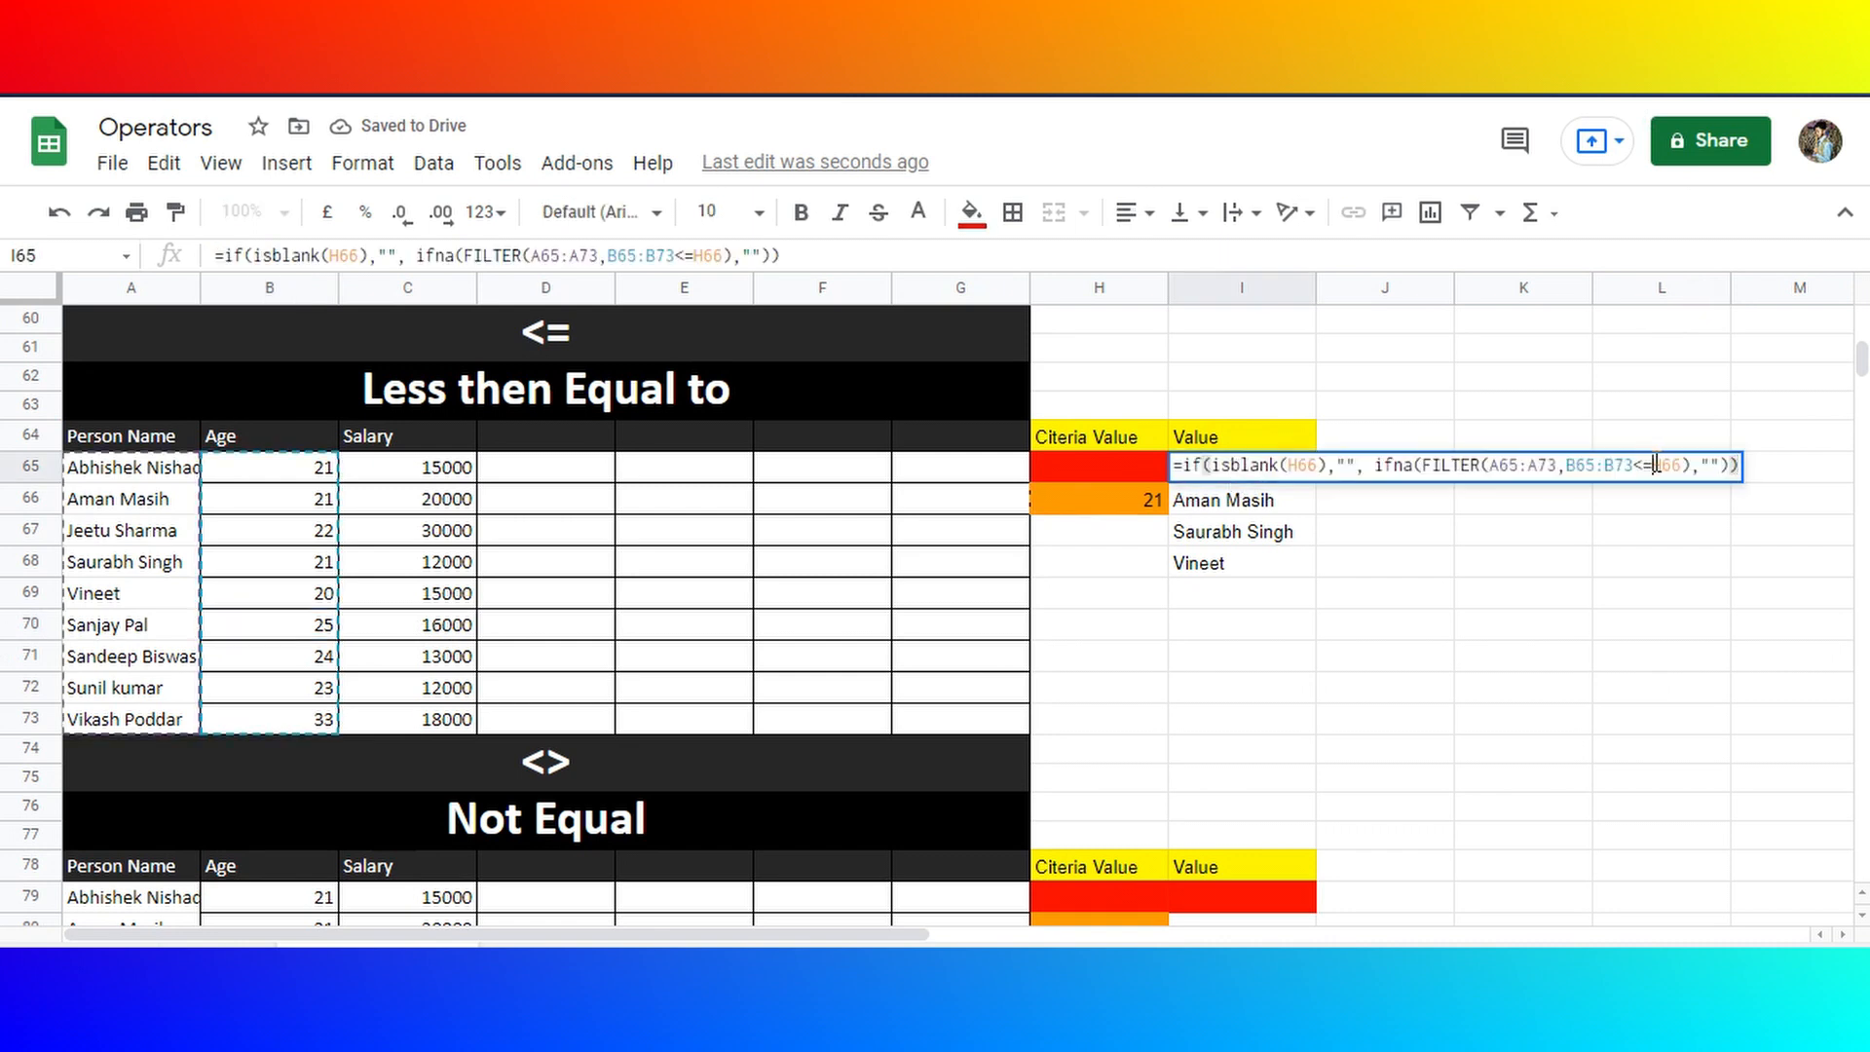
drag(1654, 466, 1640, 466)
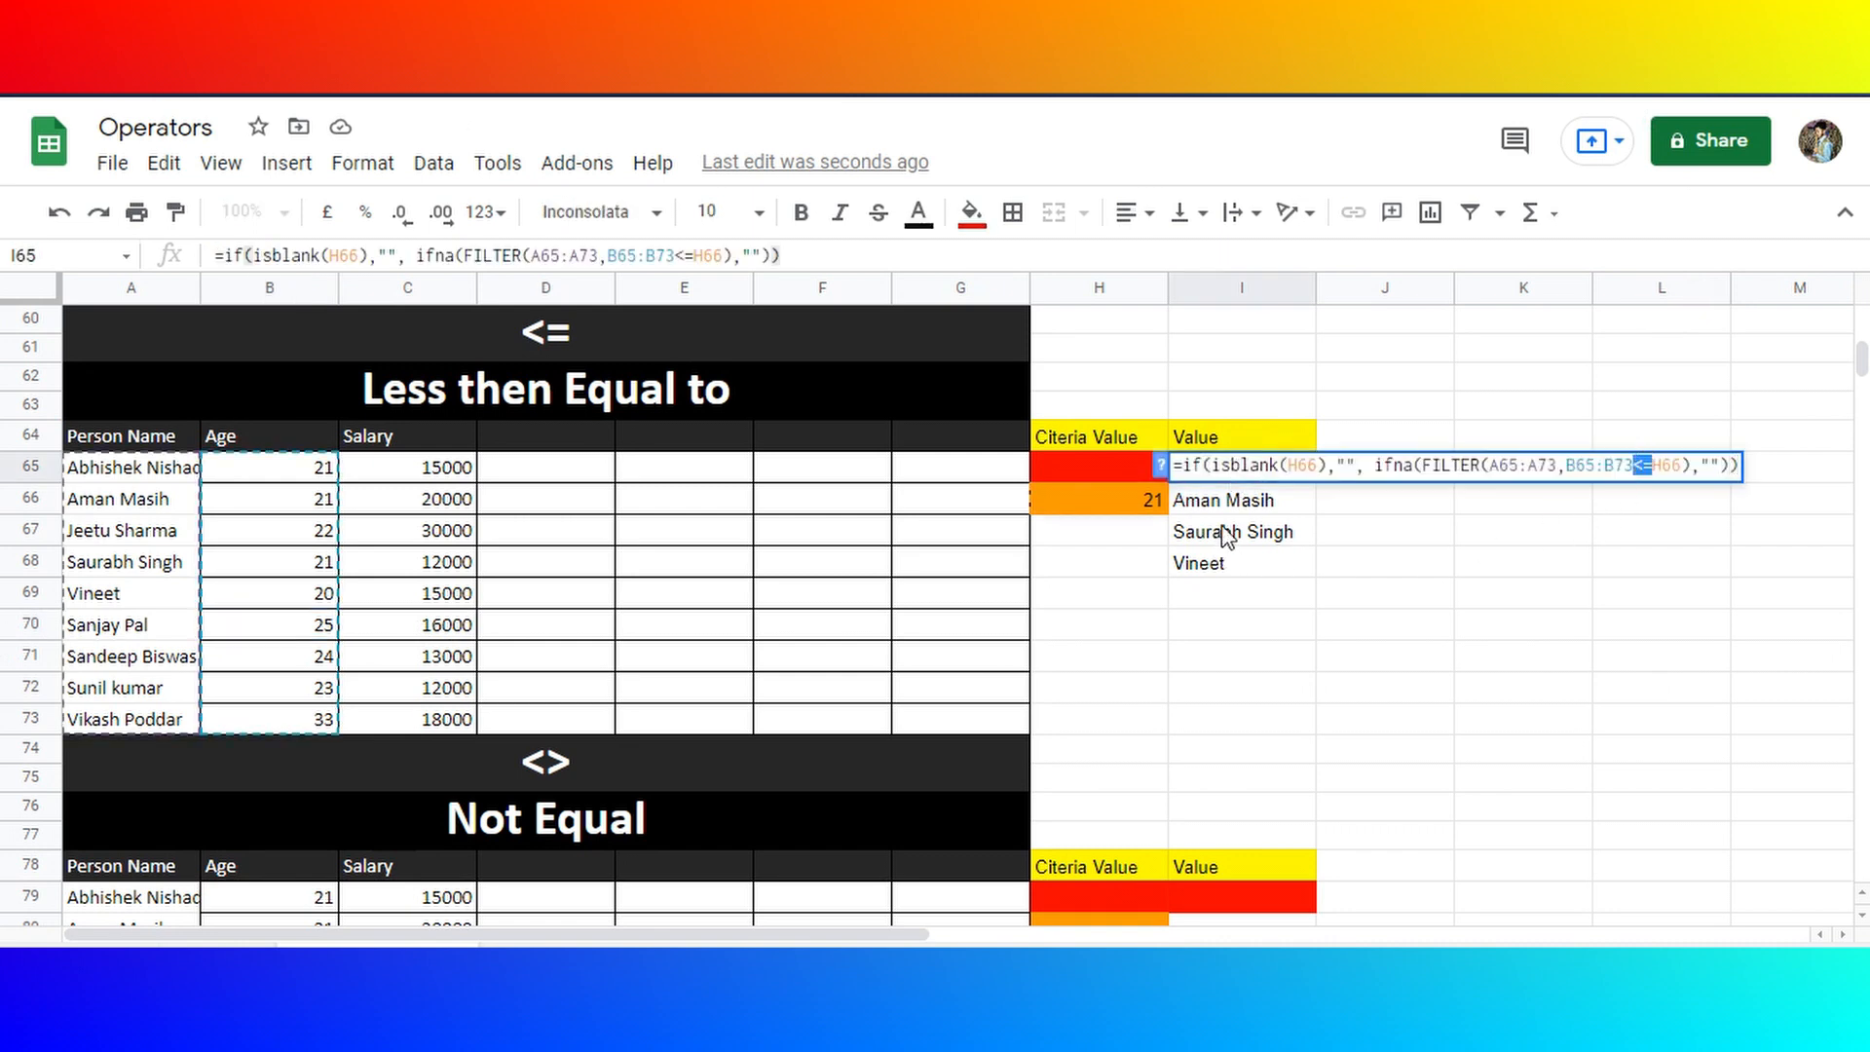
key(Escape)
- Set the Not Equal section's criteria value in H80 to 24
scroll(1184, 628, down, 3)
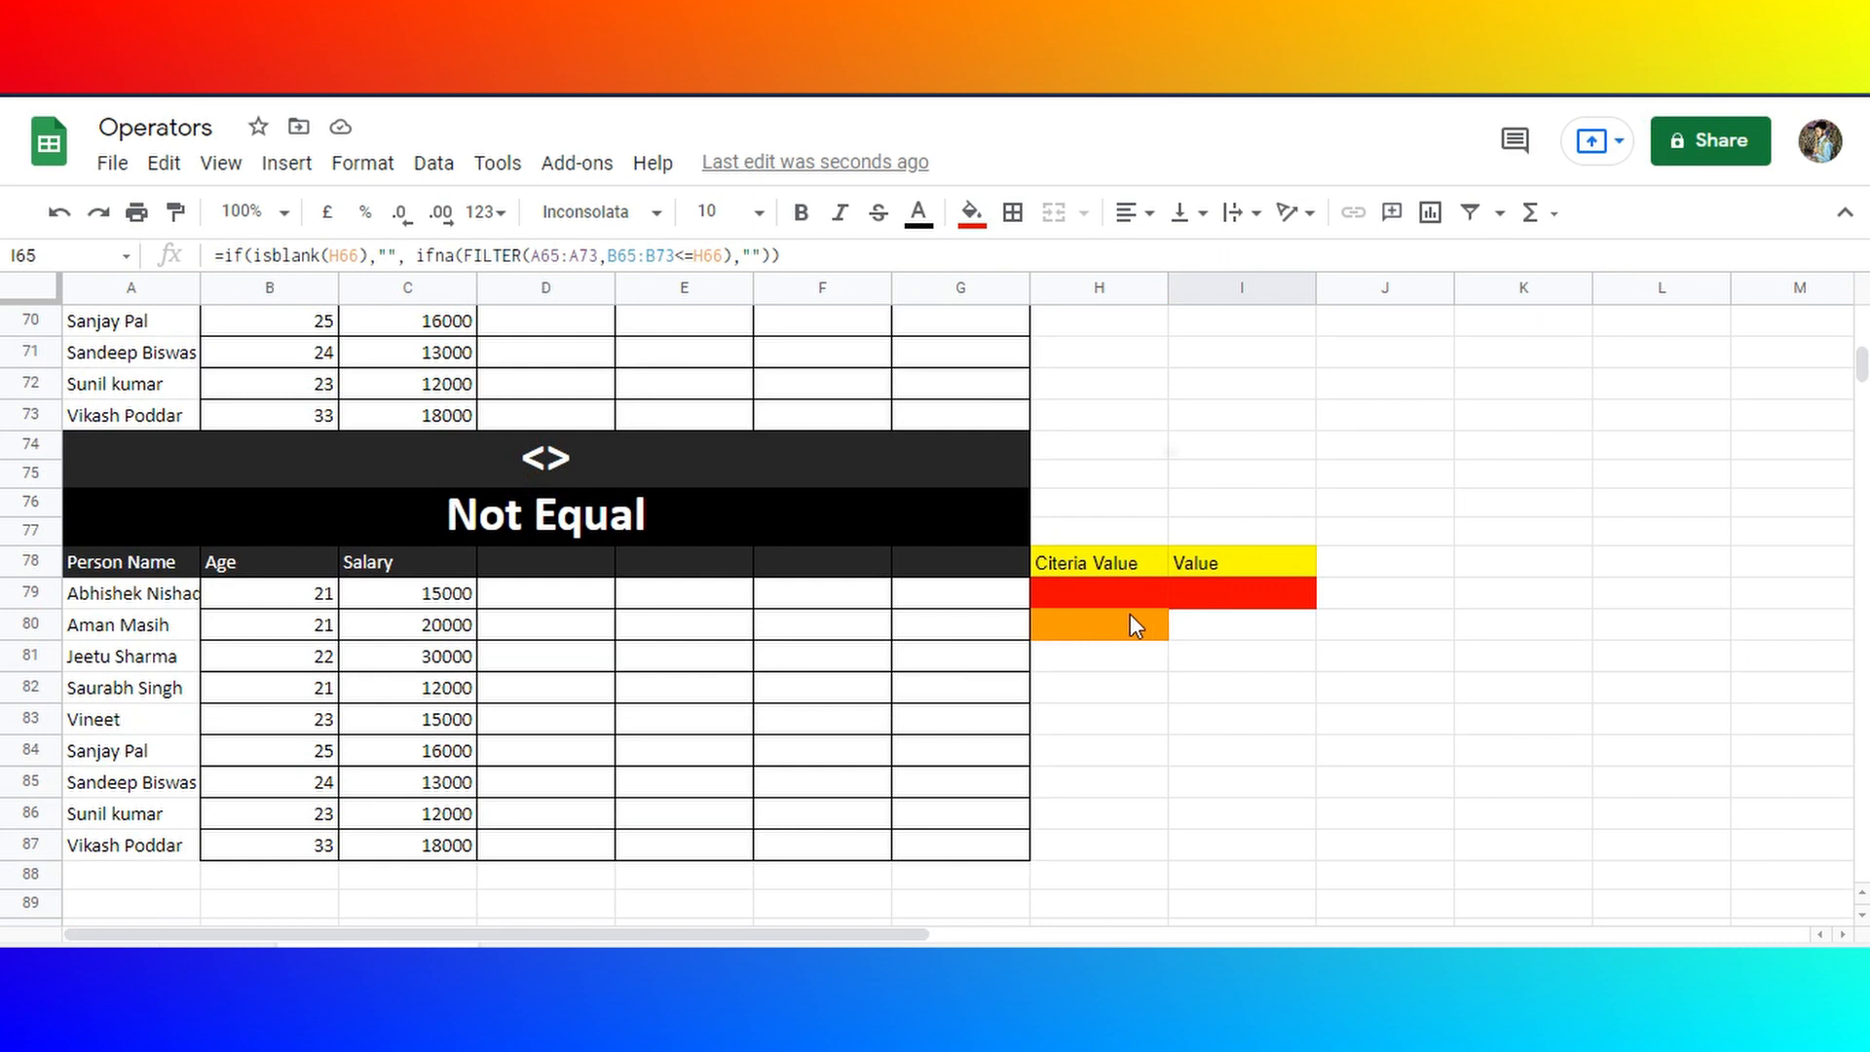
click(1130, 621)
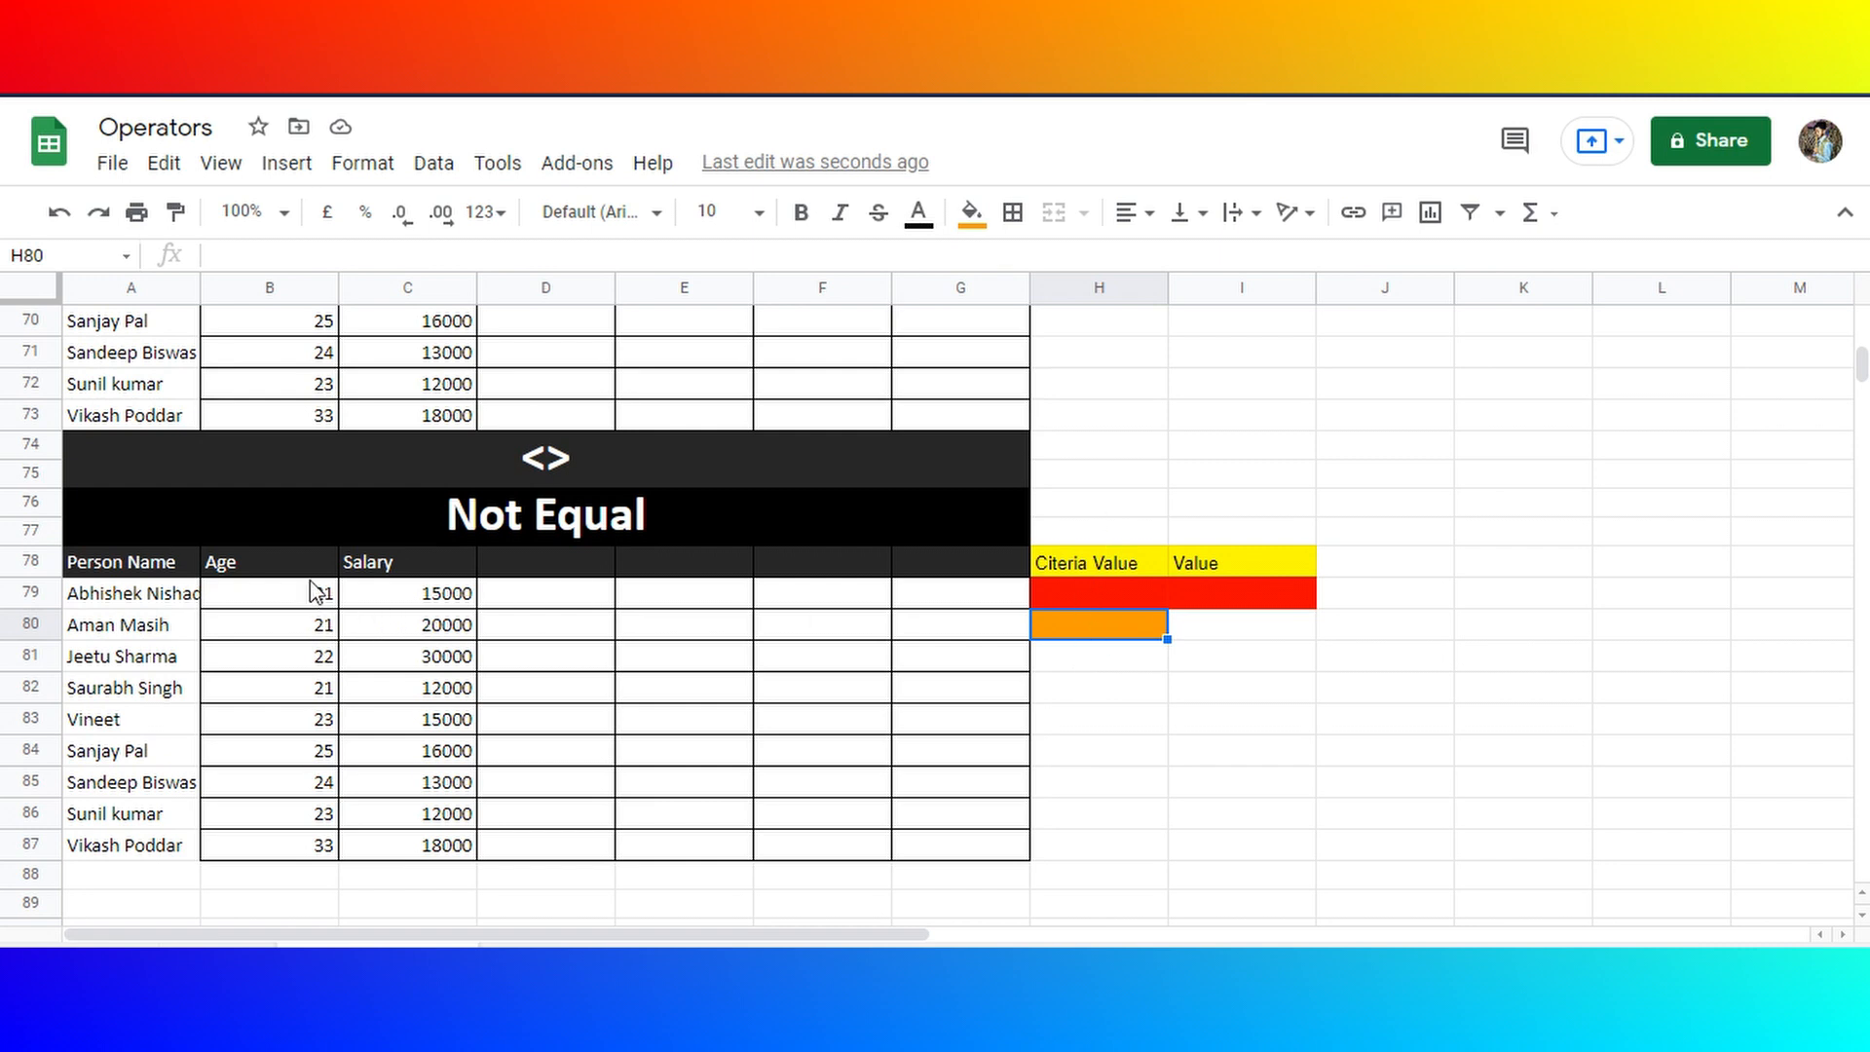
drag(312, 600, 292, 842)
click(1113, 631)
click(1085, 697)
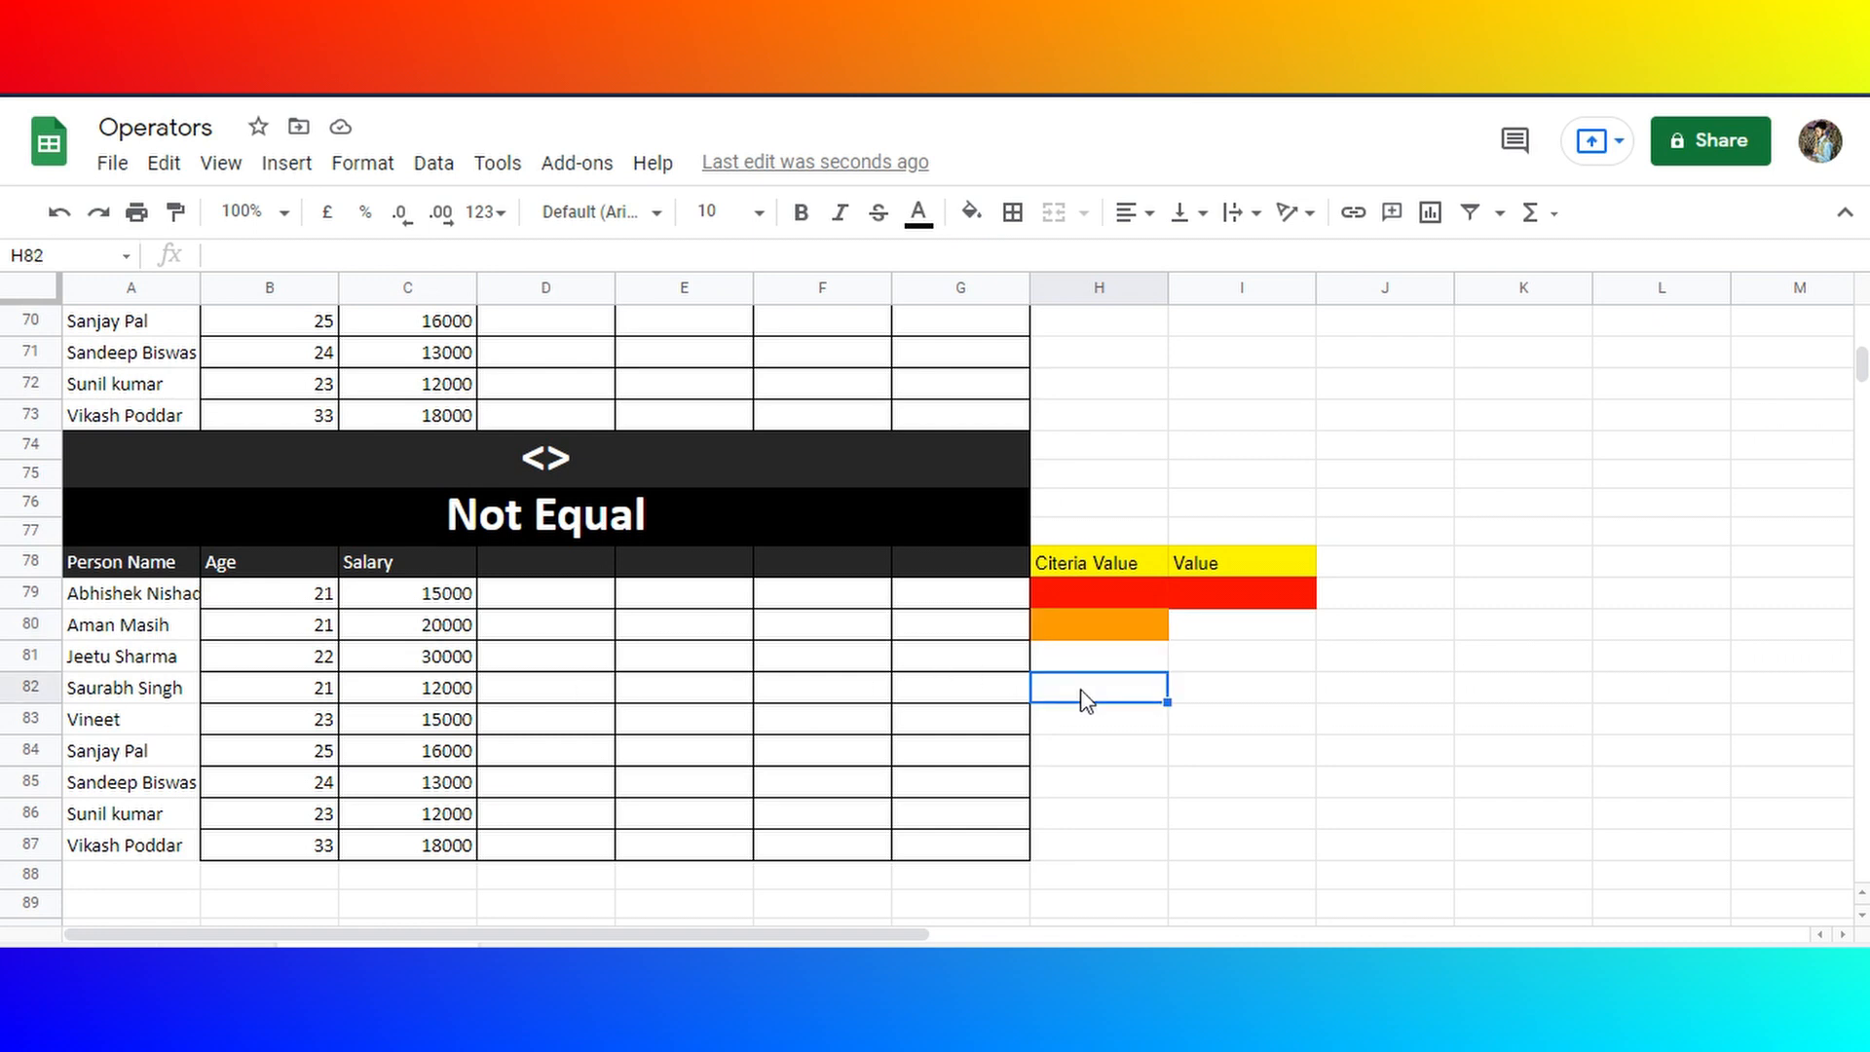
click(1120, 631)
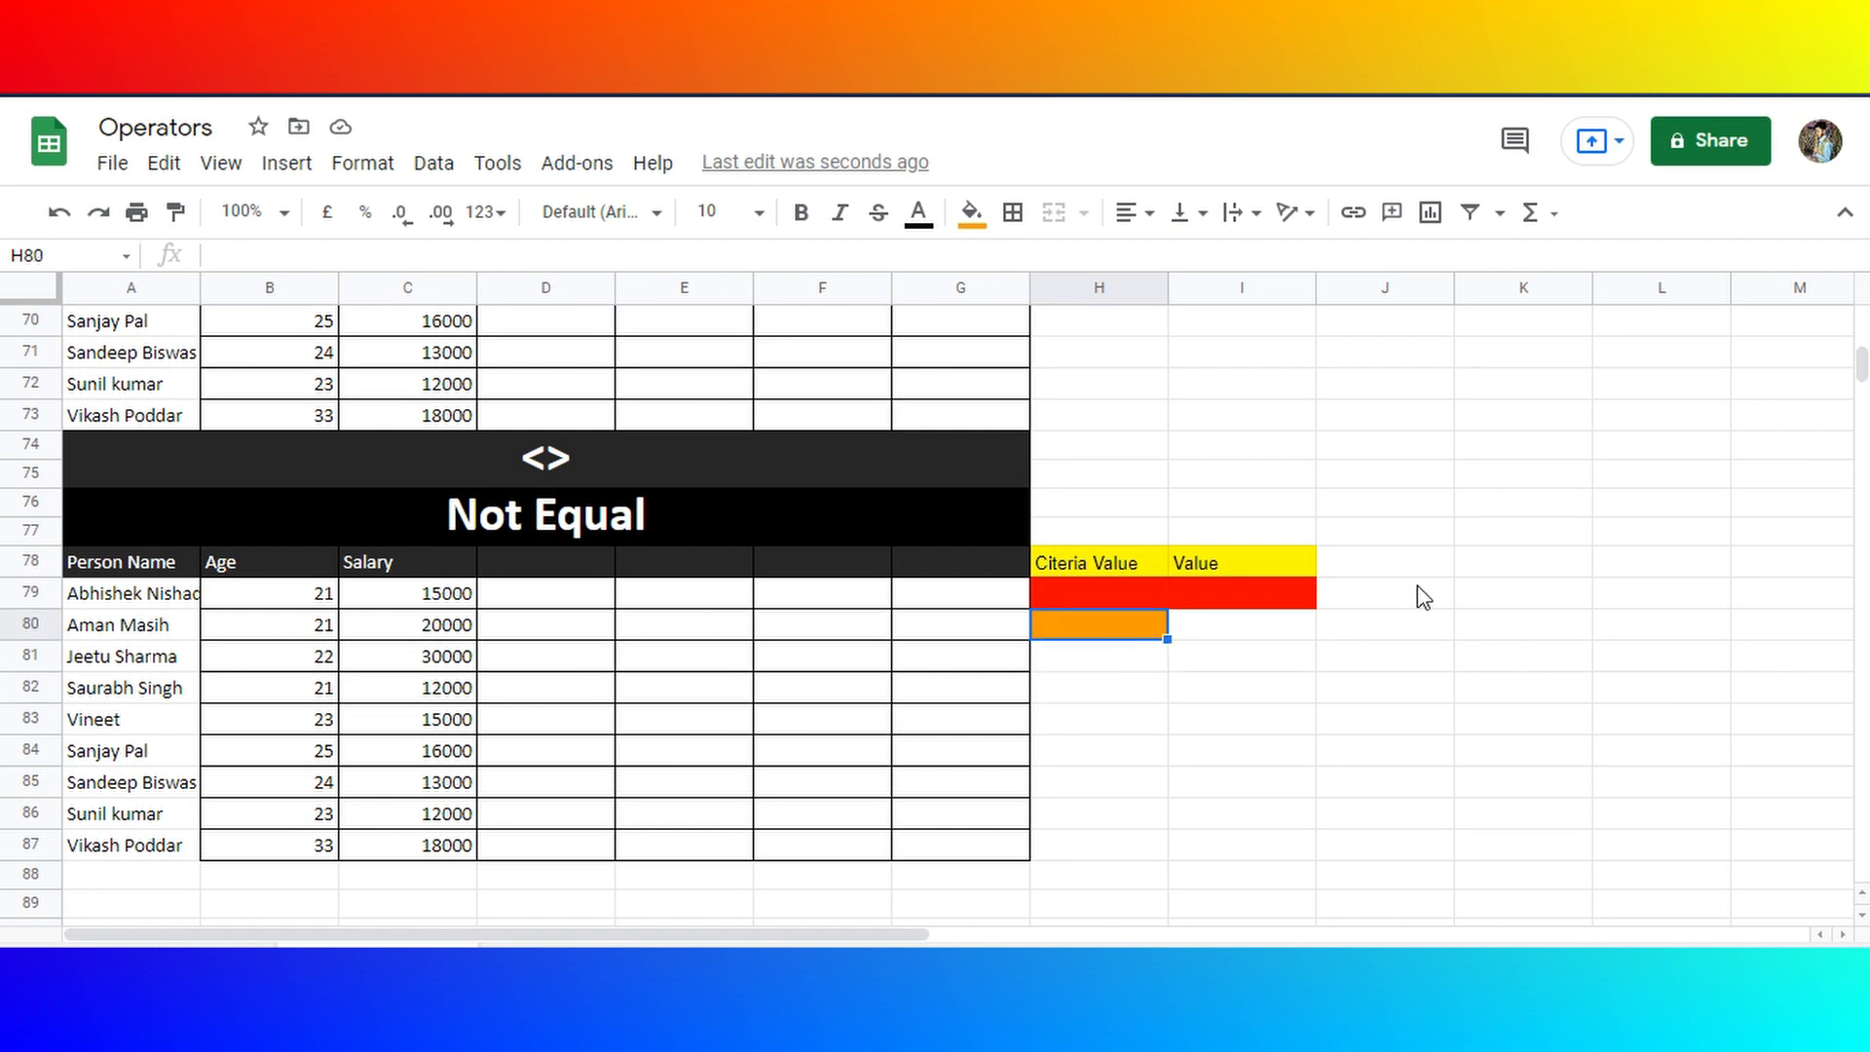
text(24)
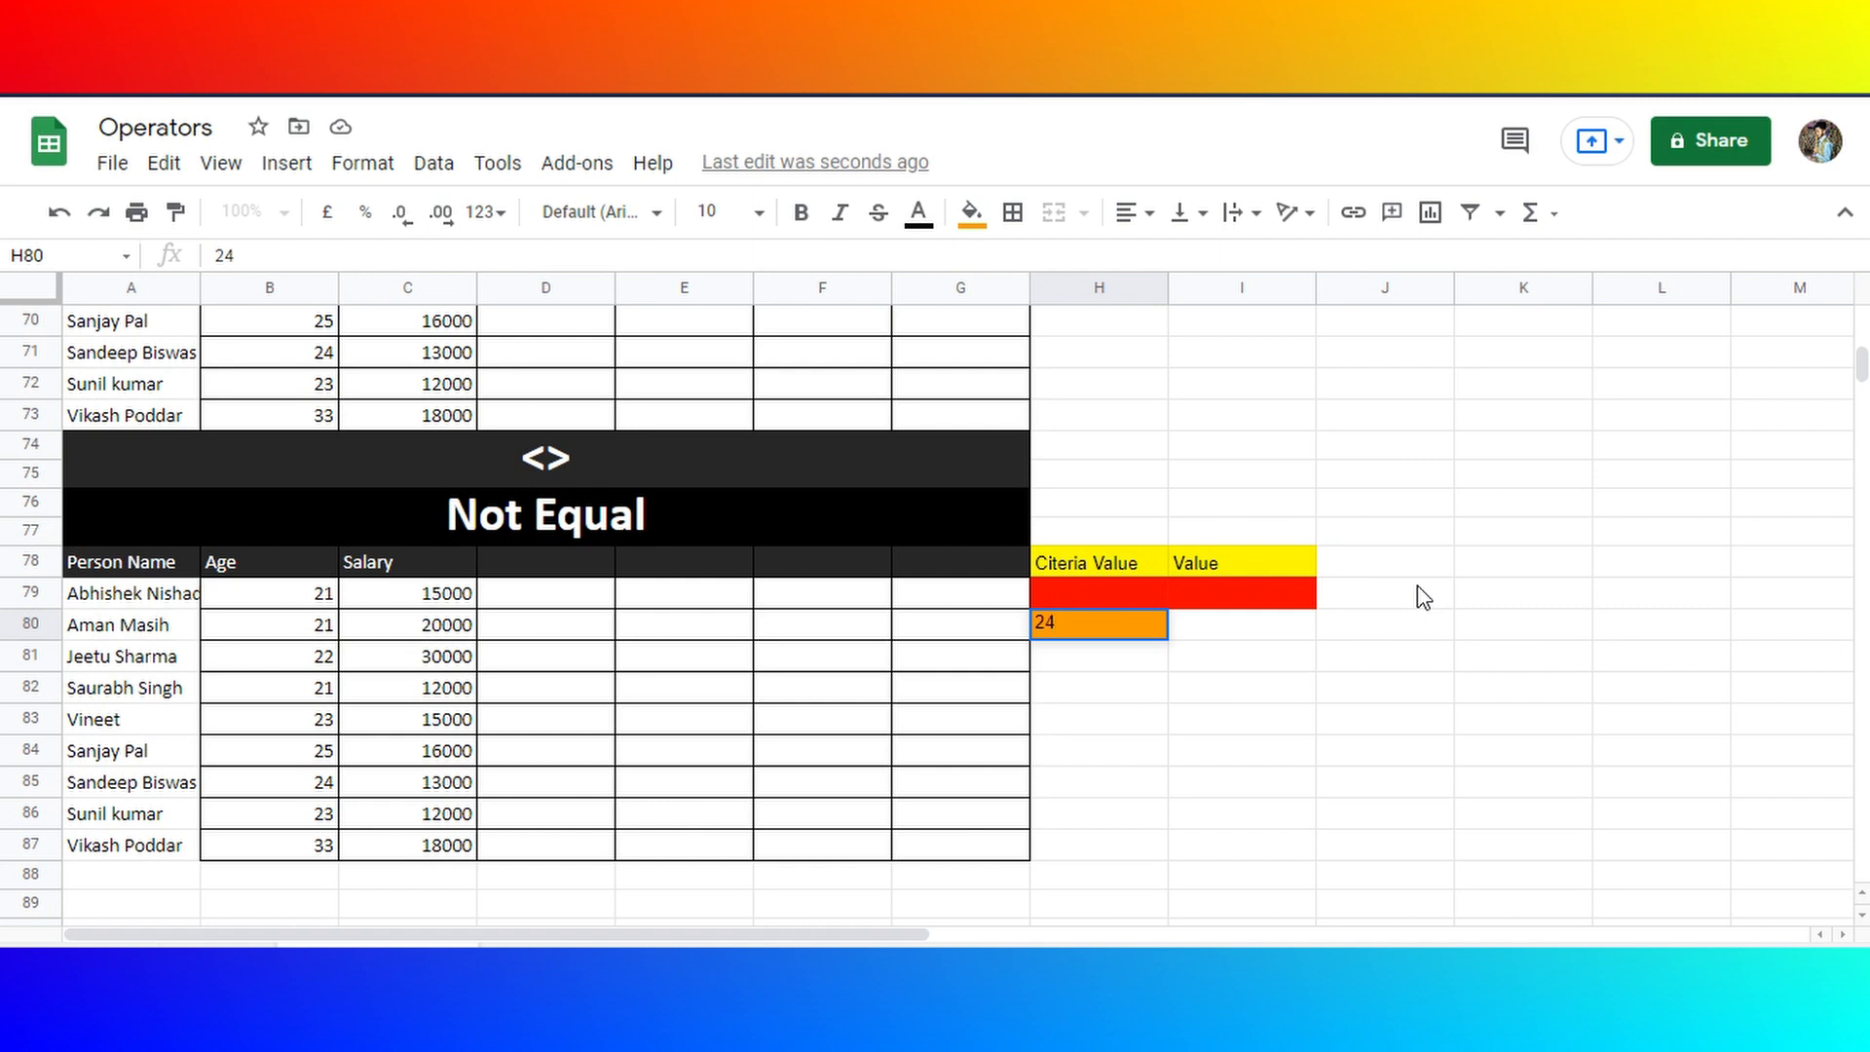
key(Return)
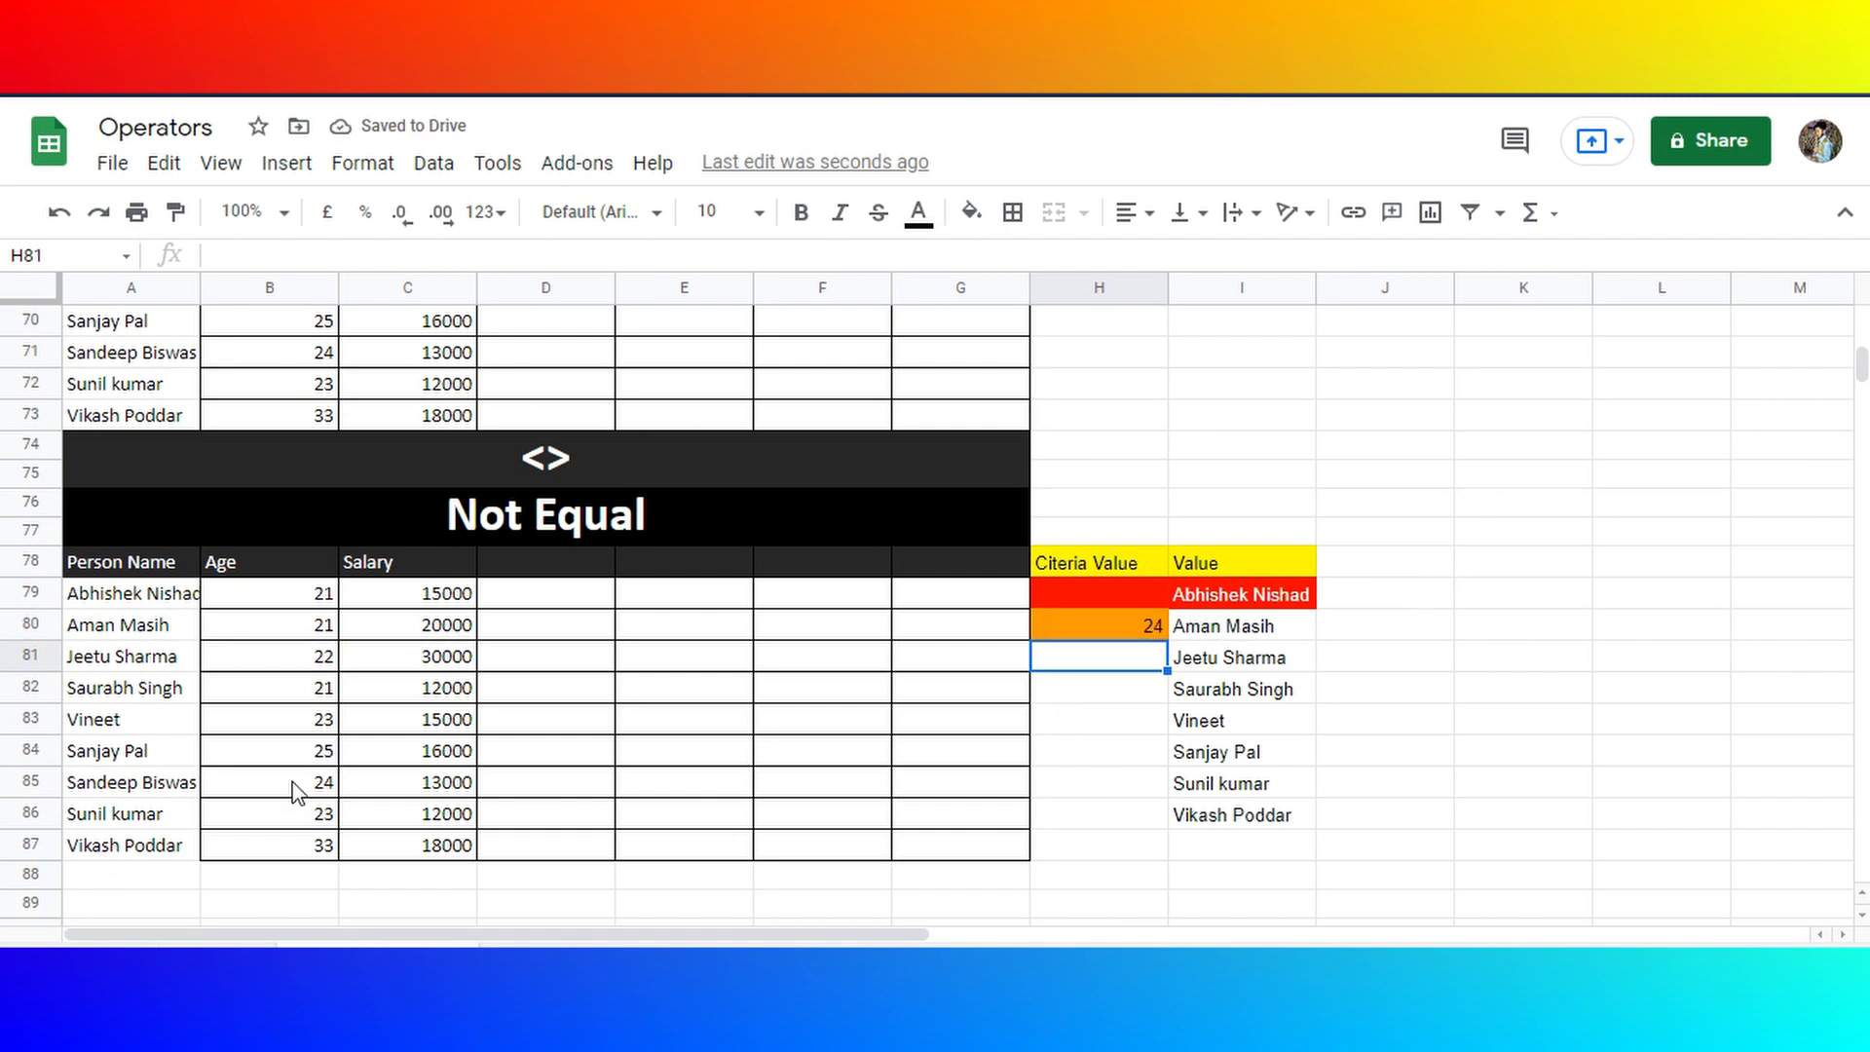
- Copy the person name in A85, the Not Equal table row with age 24
click(219, 791)
drag(219, 794, 170, 794)
key(ctrl+c)
click(173, 794)
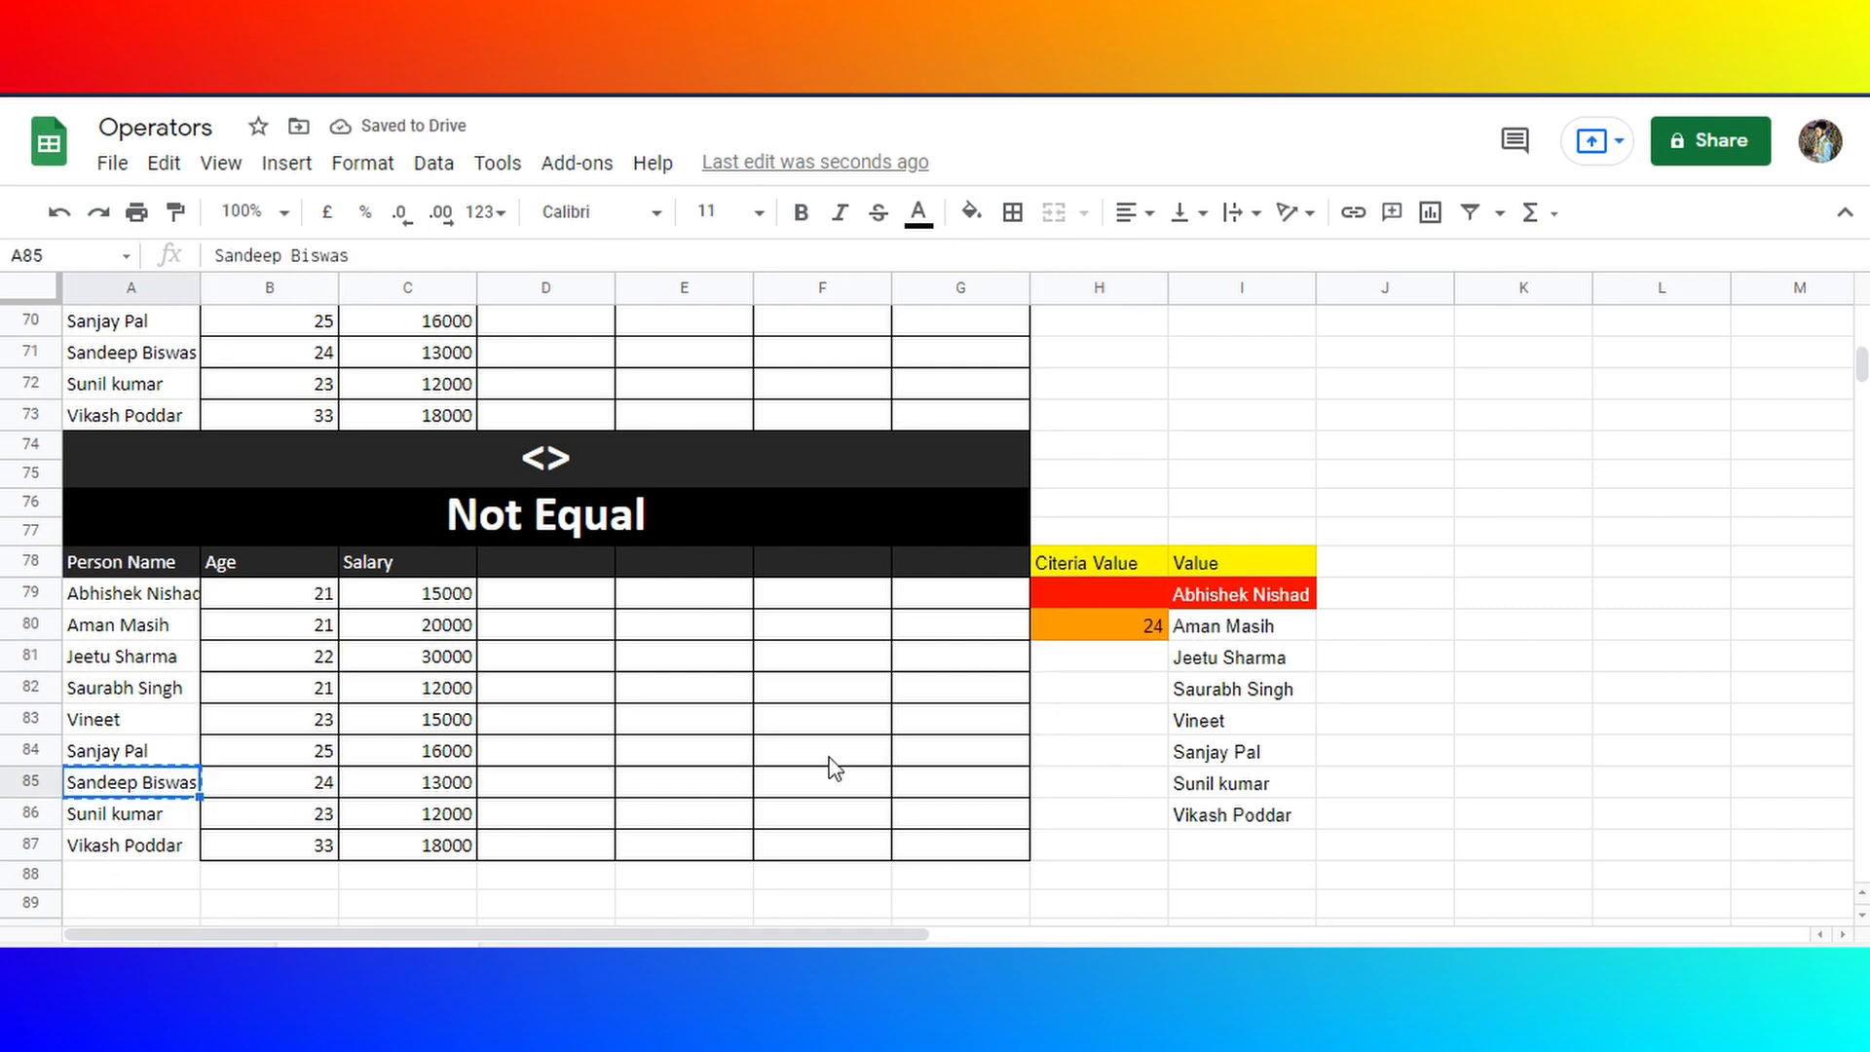
- Search the sheet for the person name copied from A85, check the Not Equal results in column I for it, and close the search
key(ctrl+f)
key(ctrl+v)
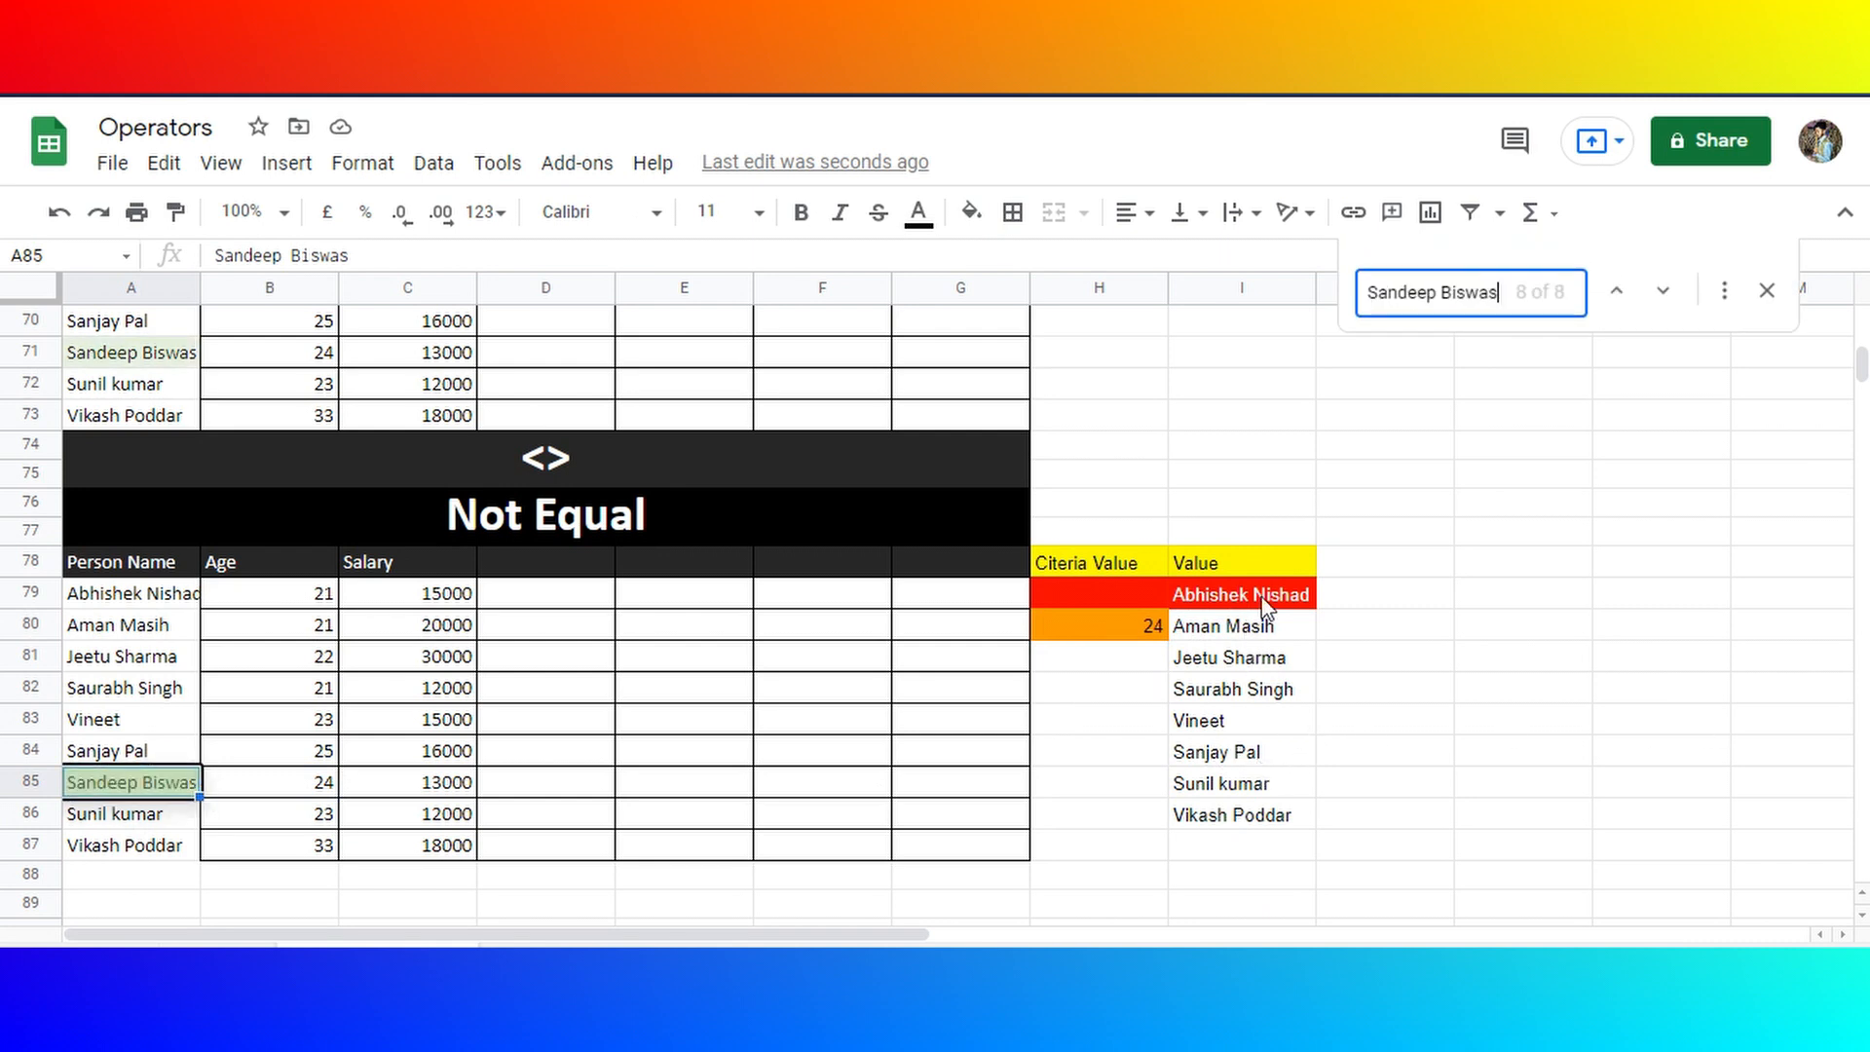
drag(1266, 604, 1273, 825)
click(1437, 694)
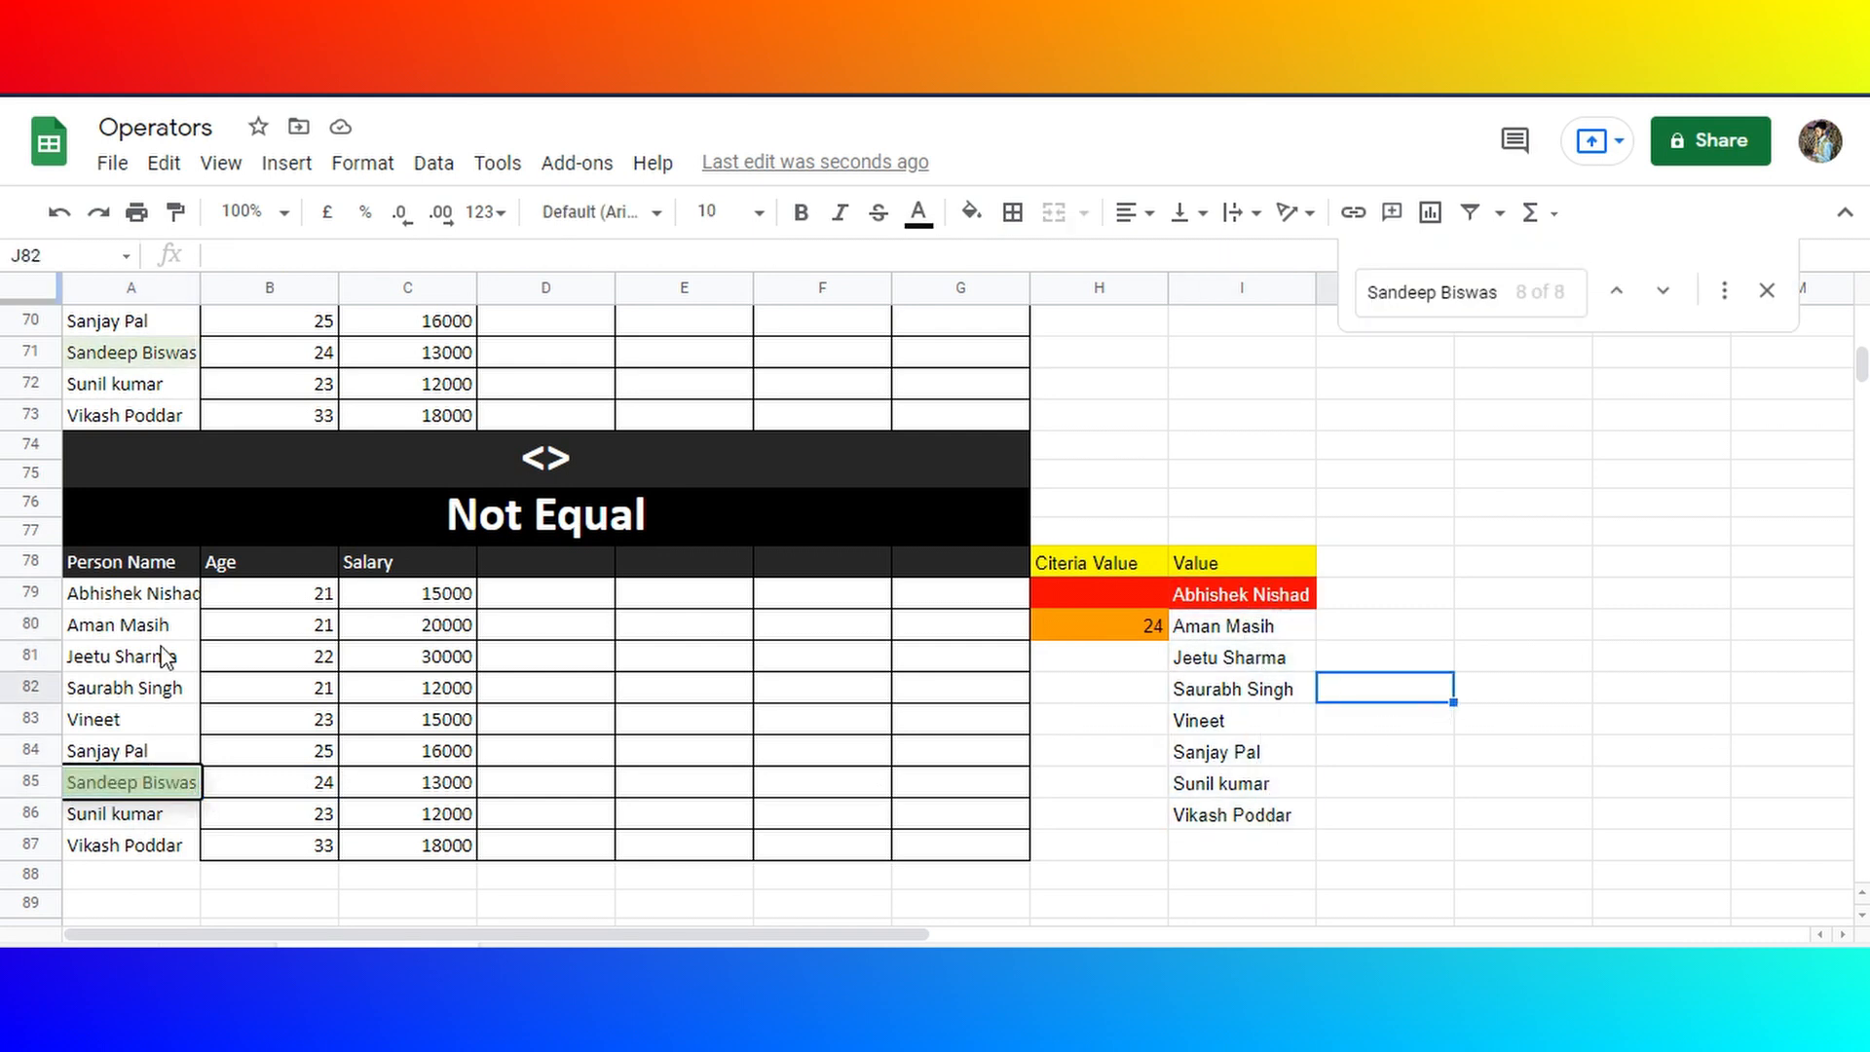
click(1144, 628)
scroll(1130, 614, up, 20)
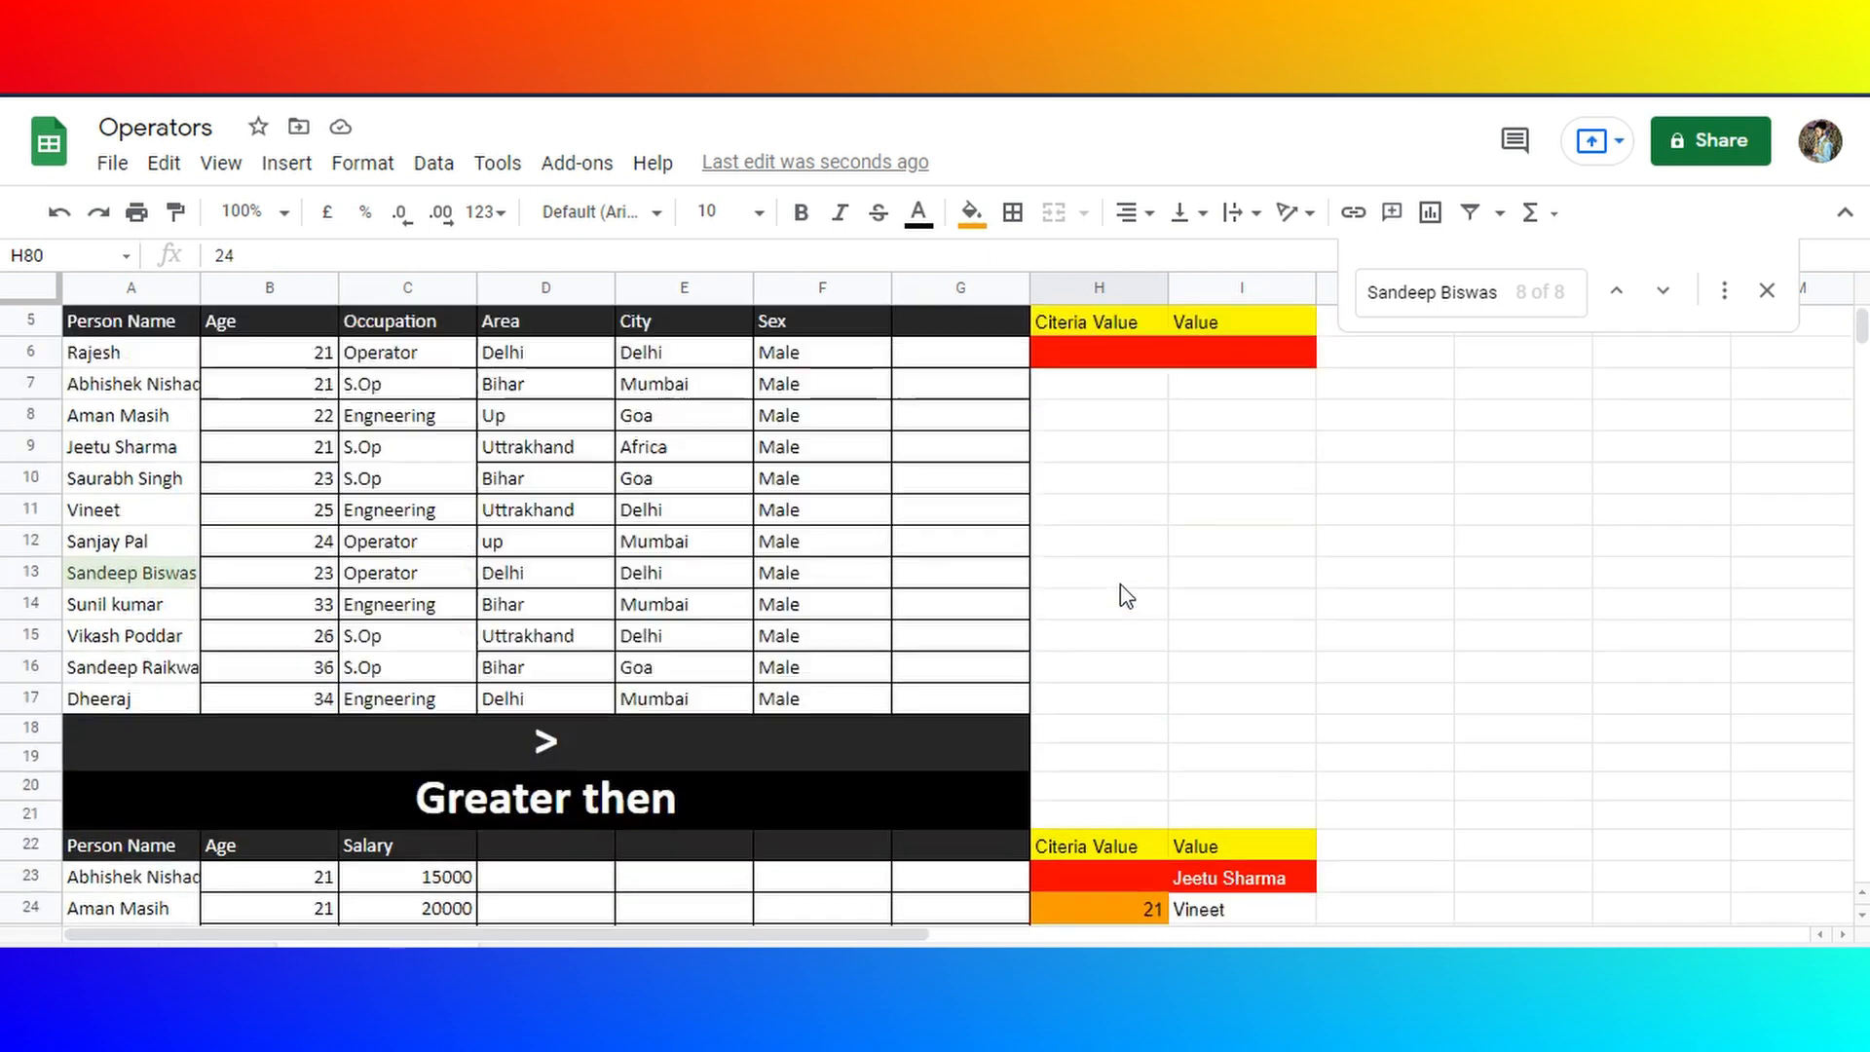
click(1767, 290)
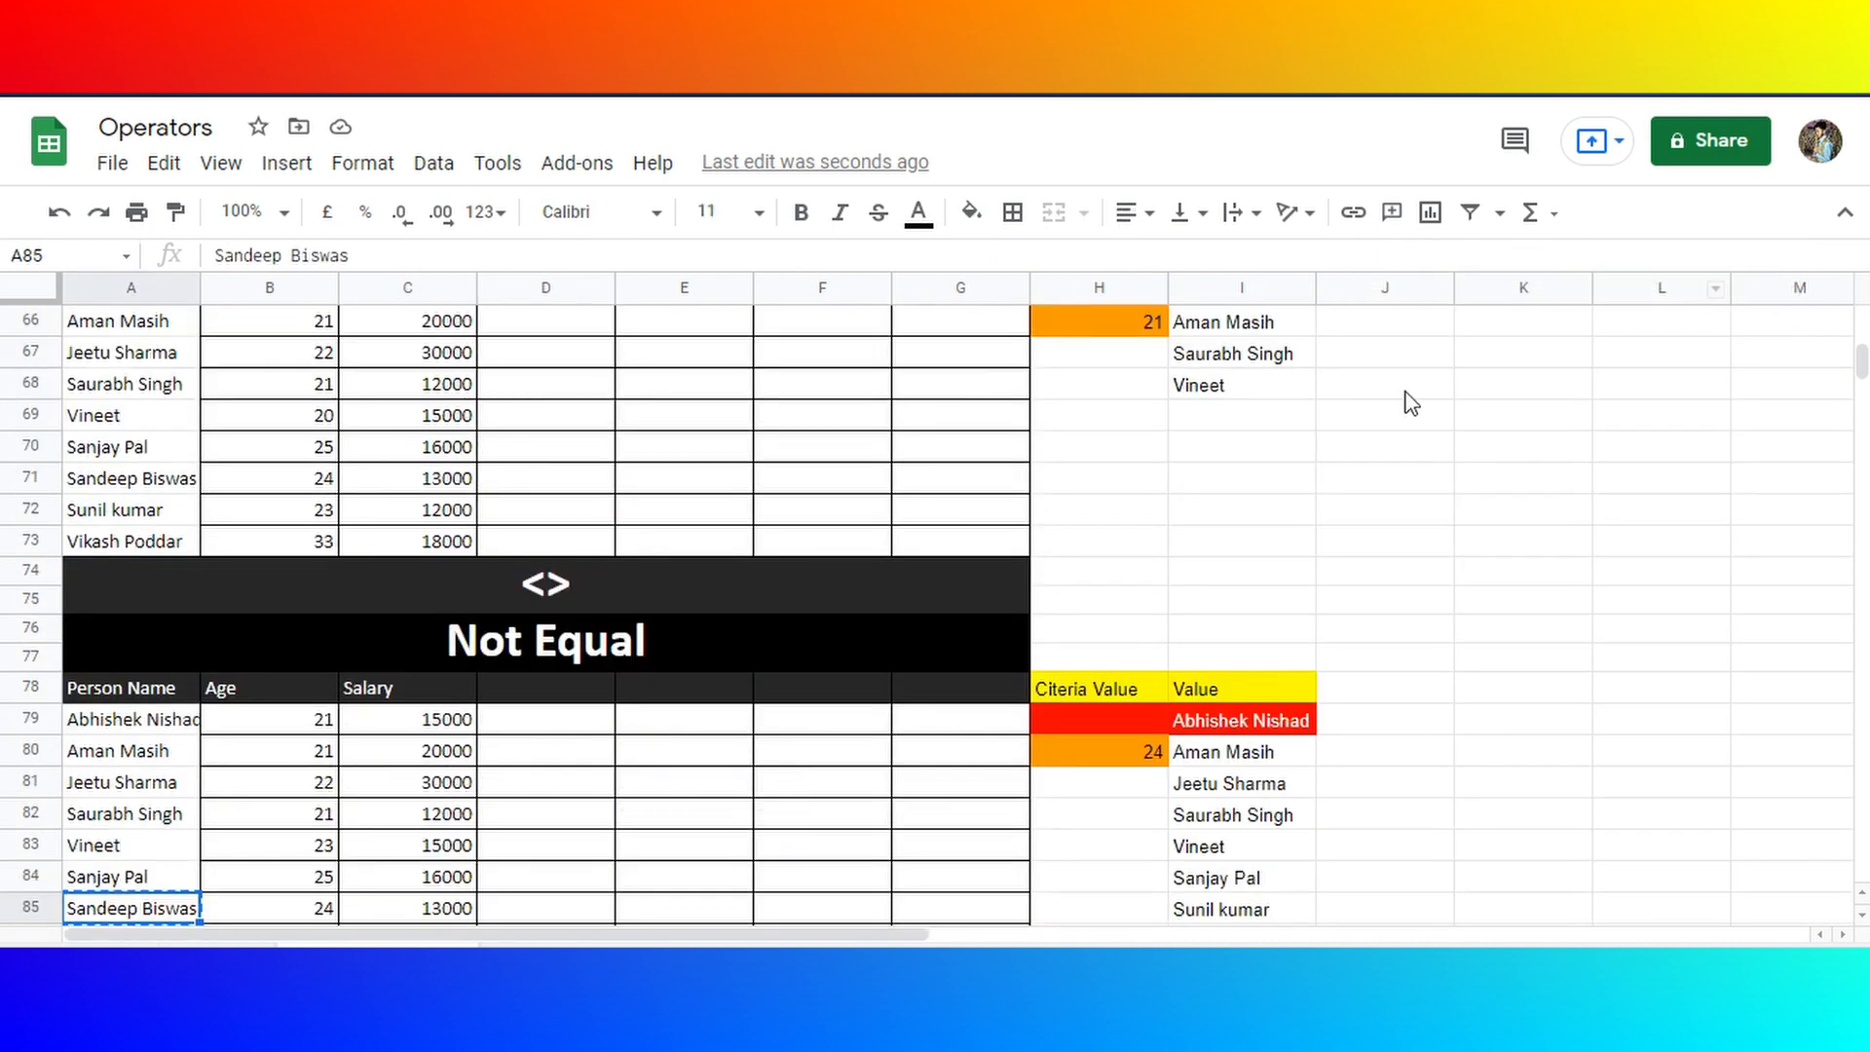
- Return to the Comparison Operators overview sheet and select the first and second column values in E3:F8
scroll(1411, 400, up, 15)
click(741, 596)
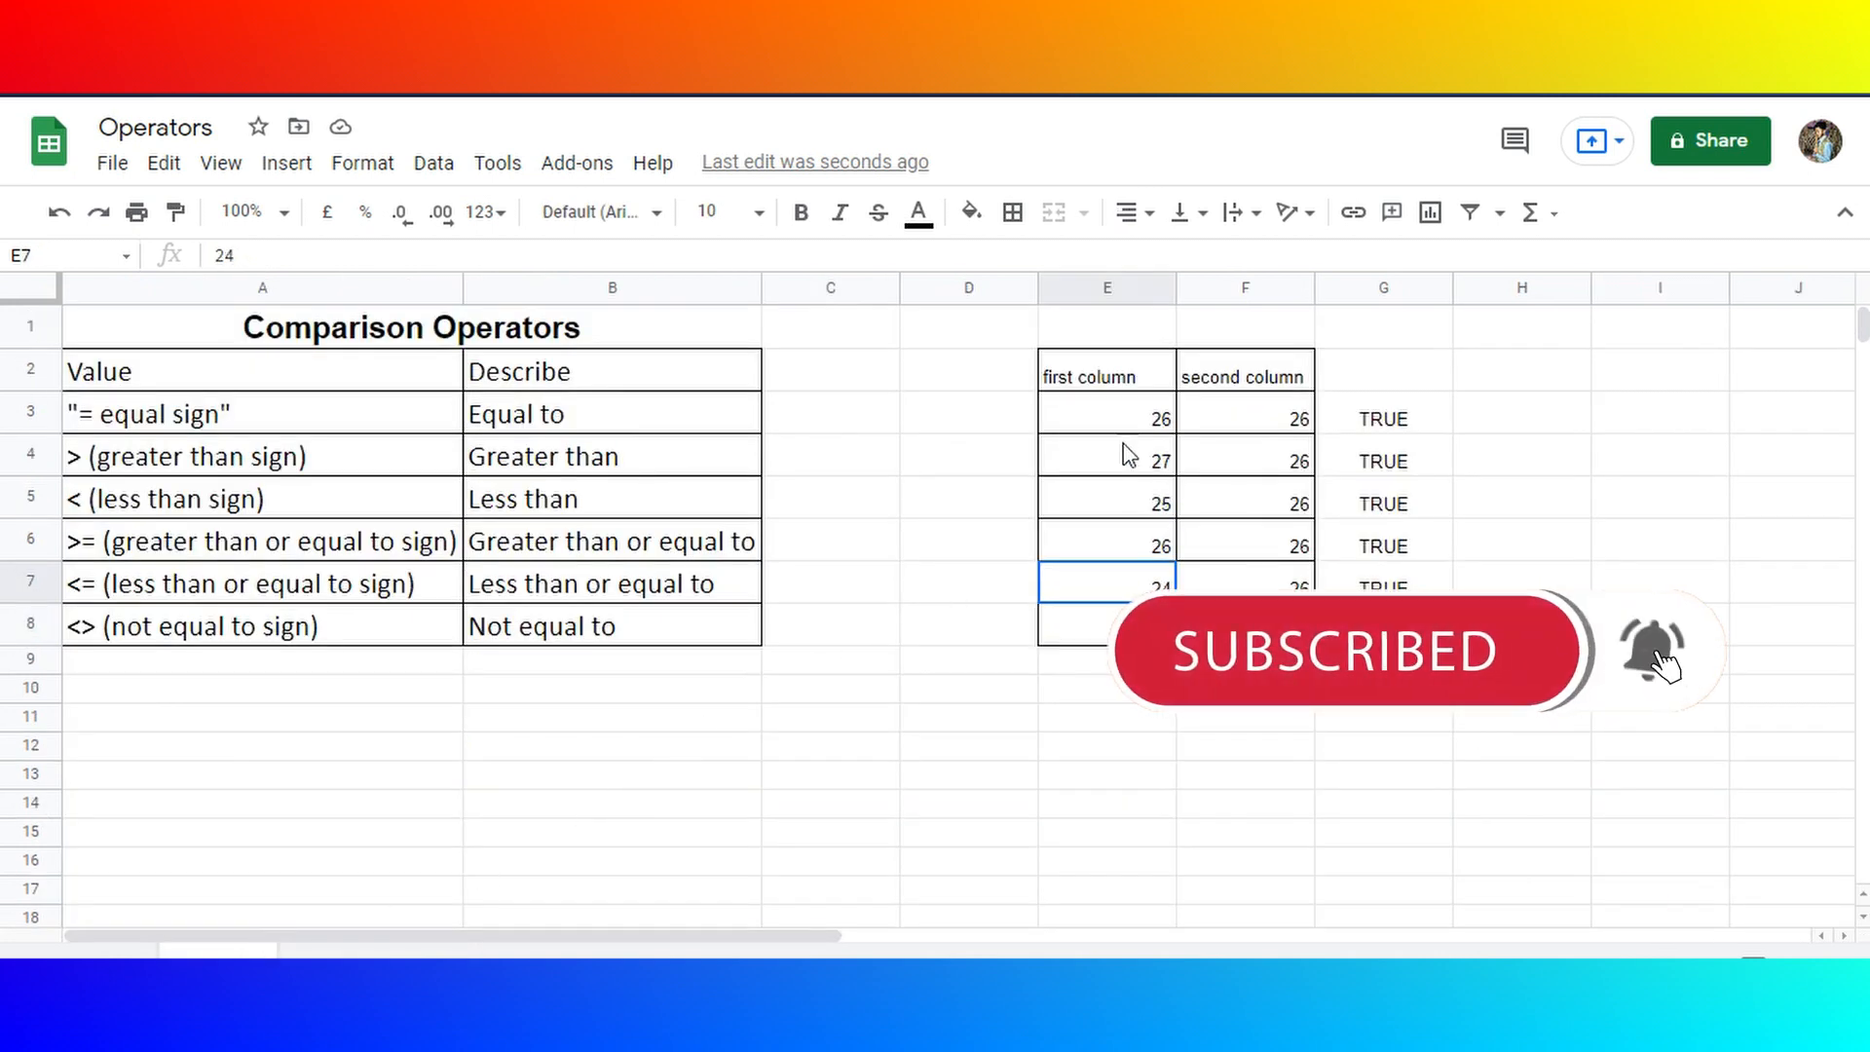
drag(1130, 419, 1247, 623)
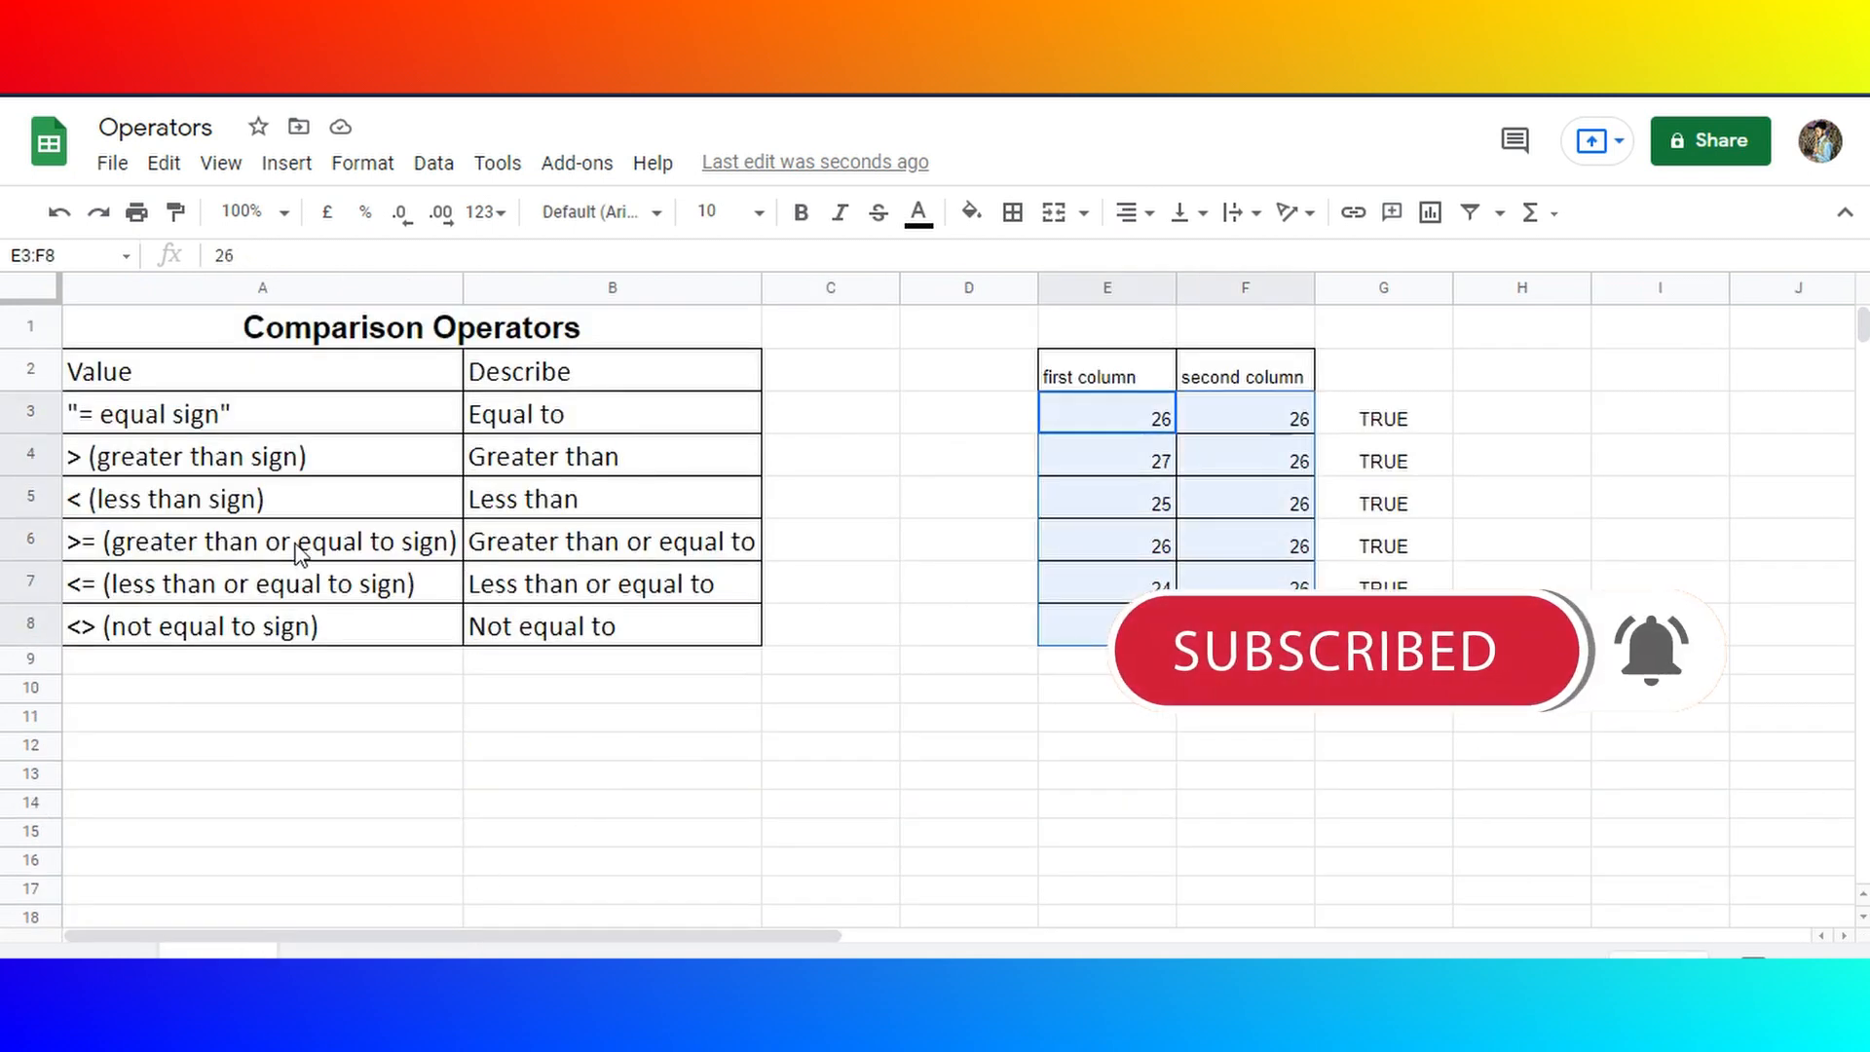